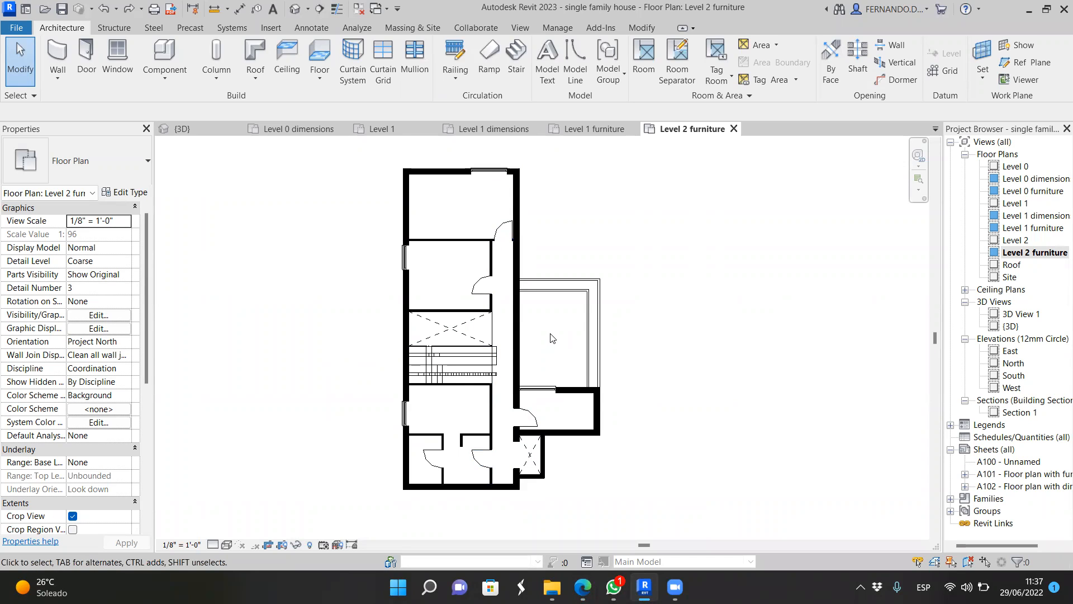
{"action": "scroll", "coordinate": [528, 313], "scroll_direction": "up", "scroll_amount": 3}
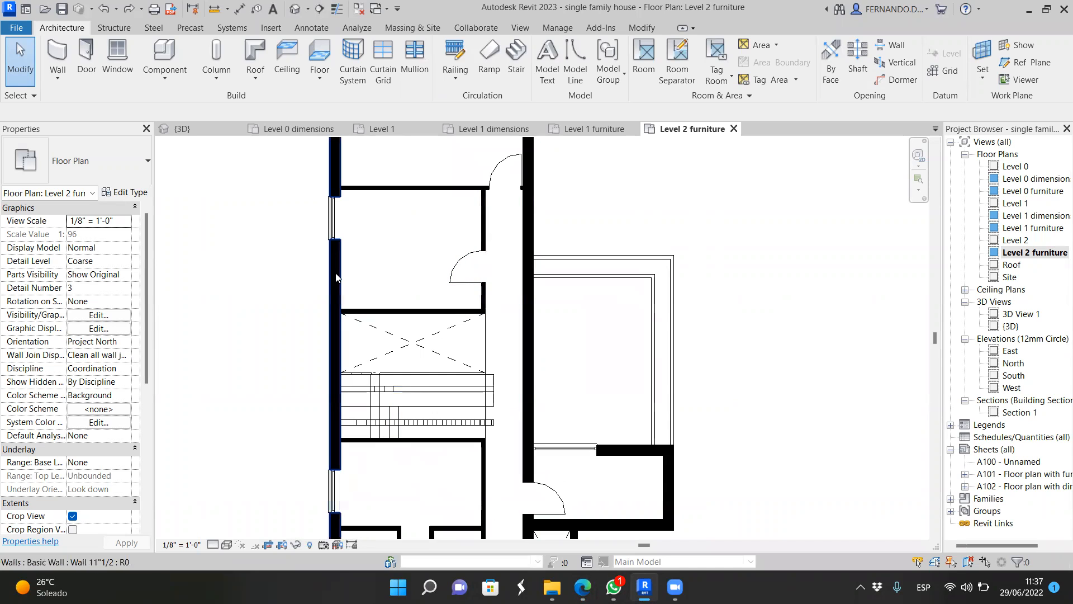
{"action": "scroll", "coordinate": [448, 380], "scroll_direction": "down", "scroll_amount": 3}
{"action": "scroll", "coordinate": [429, 182], "scroll_direction": "up", "scroll_amount": 2}
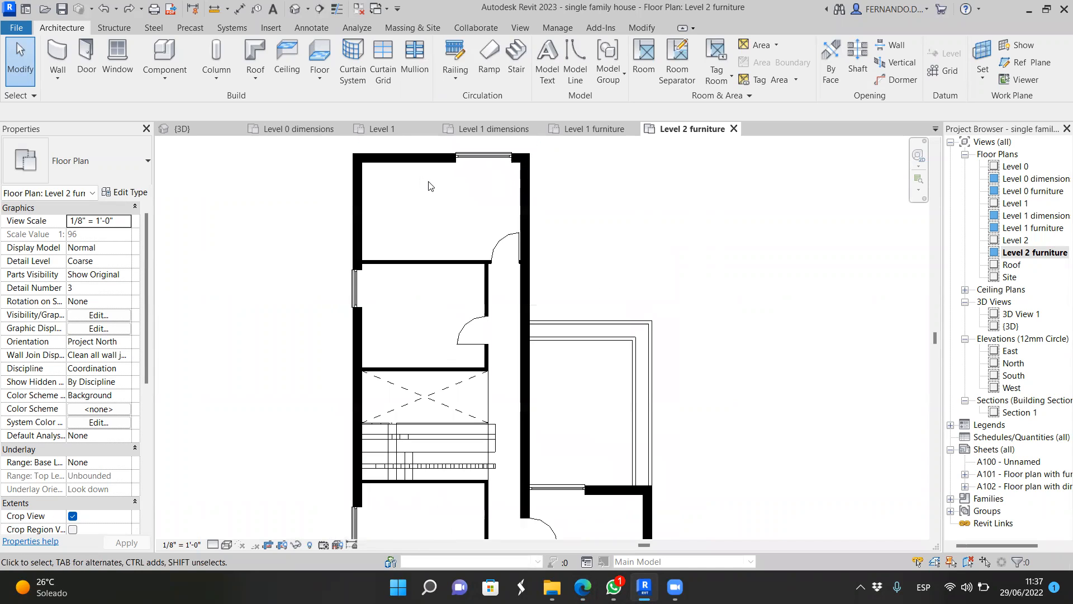
{"action": "scroll", "coordinate": [427, 199], "scroll_direction": "down", "scroll_amount": 1}
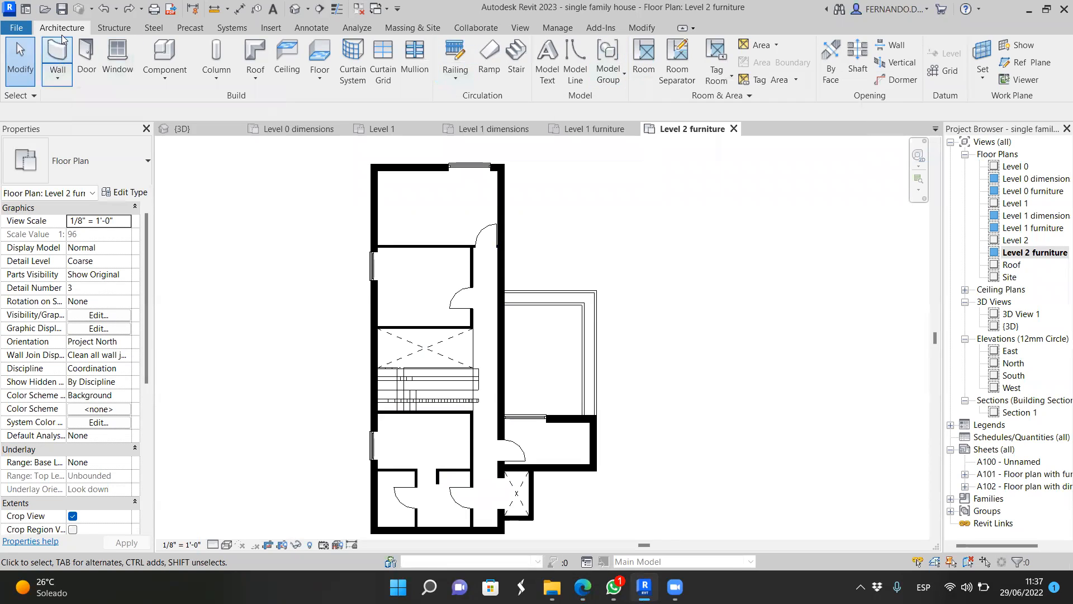
Step: Place a tagged room in the uppermost enclosed space of the Level 2 furniture plan
{"action": "left_click", "coordinate": [644, 54]}
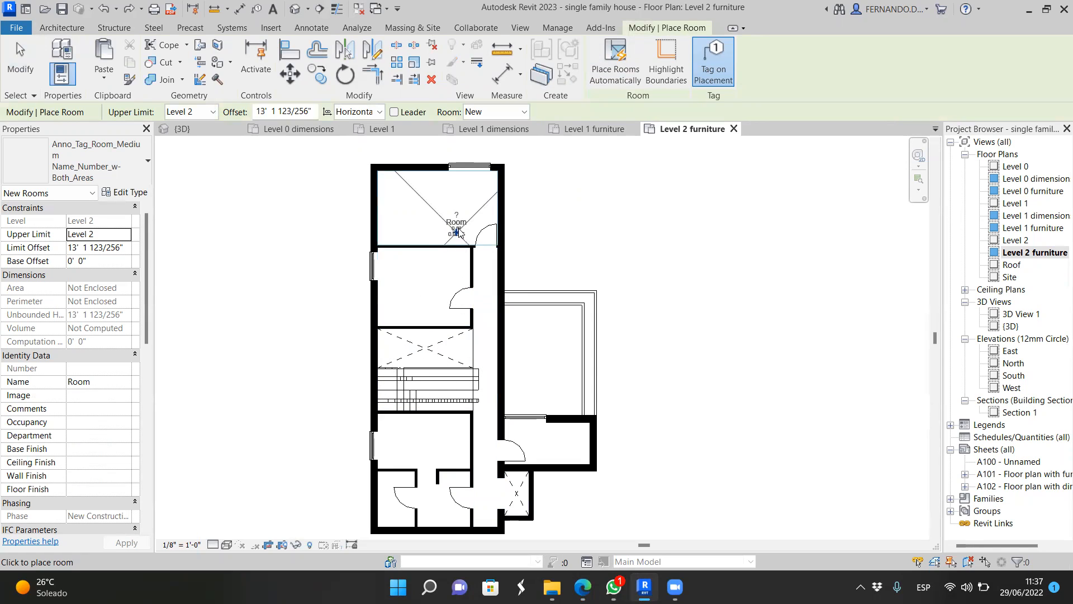
{"action": "scroll", "coordinate": [454, 223], "scroll_direction": "up", "scroll_amount": 3}
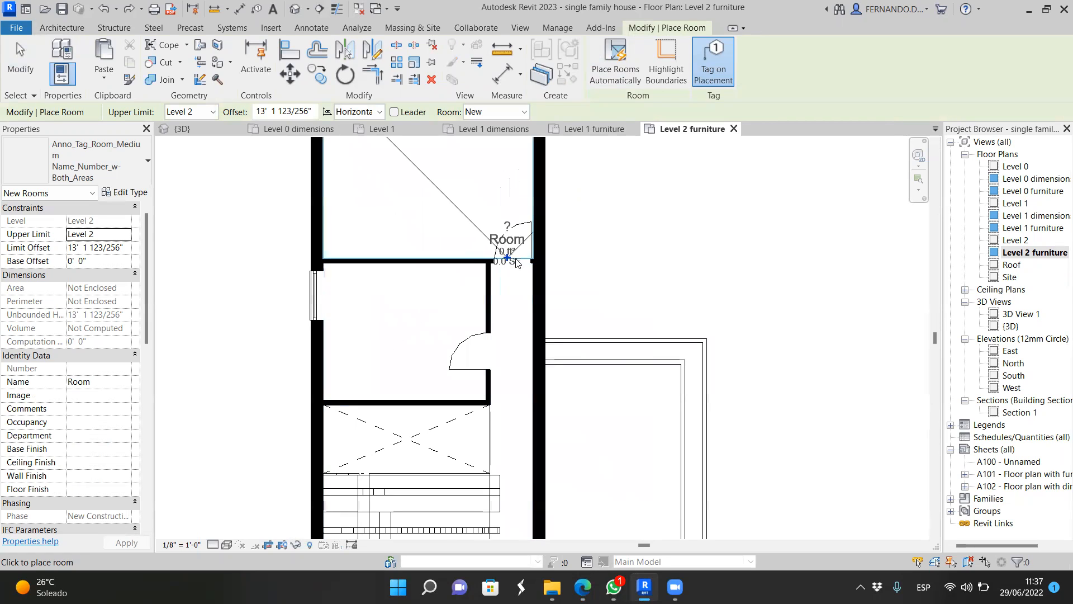
{"action": "scroll", "coordinate": [442, 215], "scroll_direction": "down", "scroll_amount": 2}
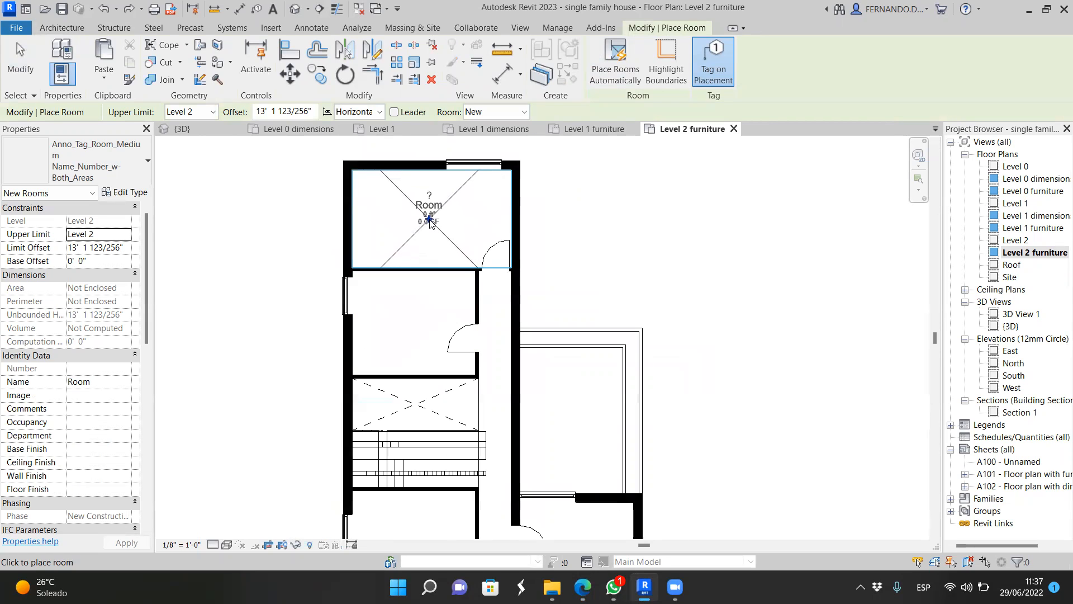
{"action": "scroll", "coordinate": [465, 223], "scroll_direction": "down", "scroll_amount": 2}
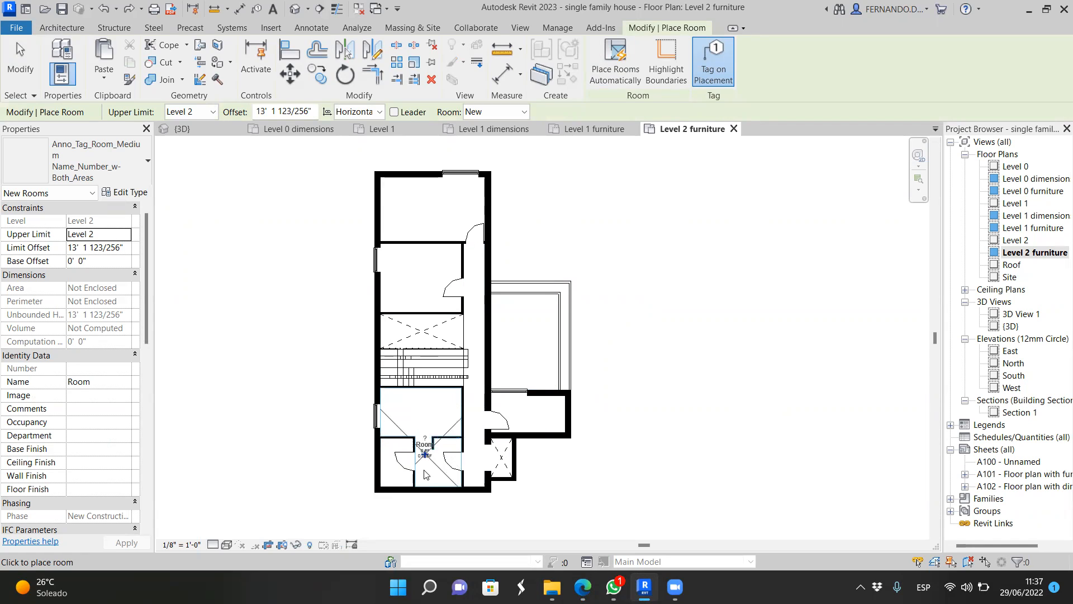
{"action": "scroll", "coordinate": [425, 474], "scroll_direction": "up", "scroll_amount": 3}
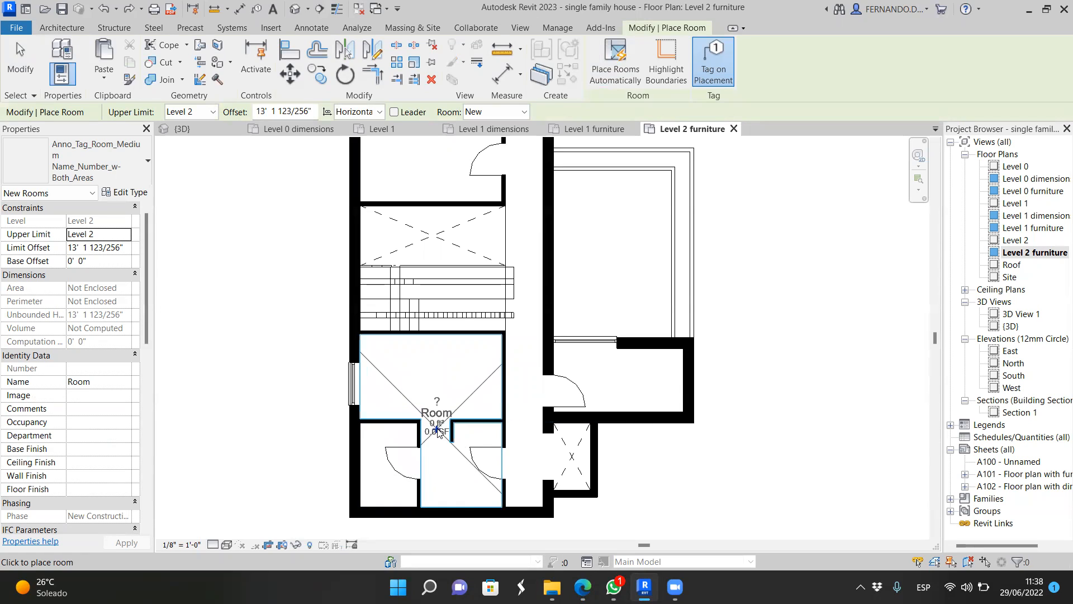
{"action": "scroll", "coordinate": [439, 442], "scroll_direction": "down", "scroll_amount": 2}
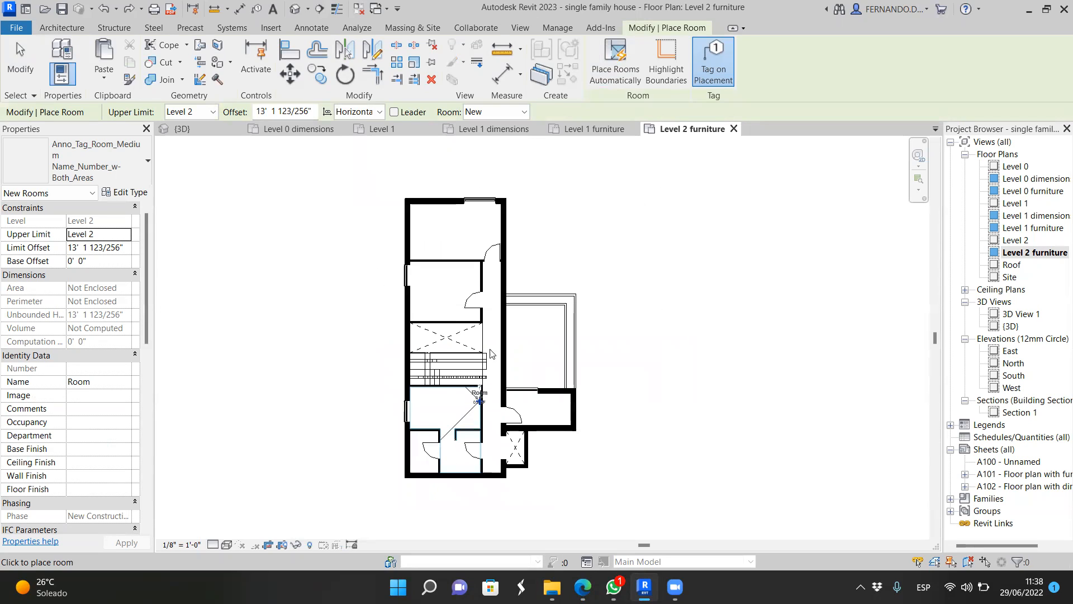
{"action": "scroll", "coordinate": [464, 369], "scroll_direction": "down", "scroll_amount": 1}
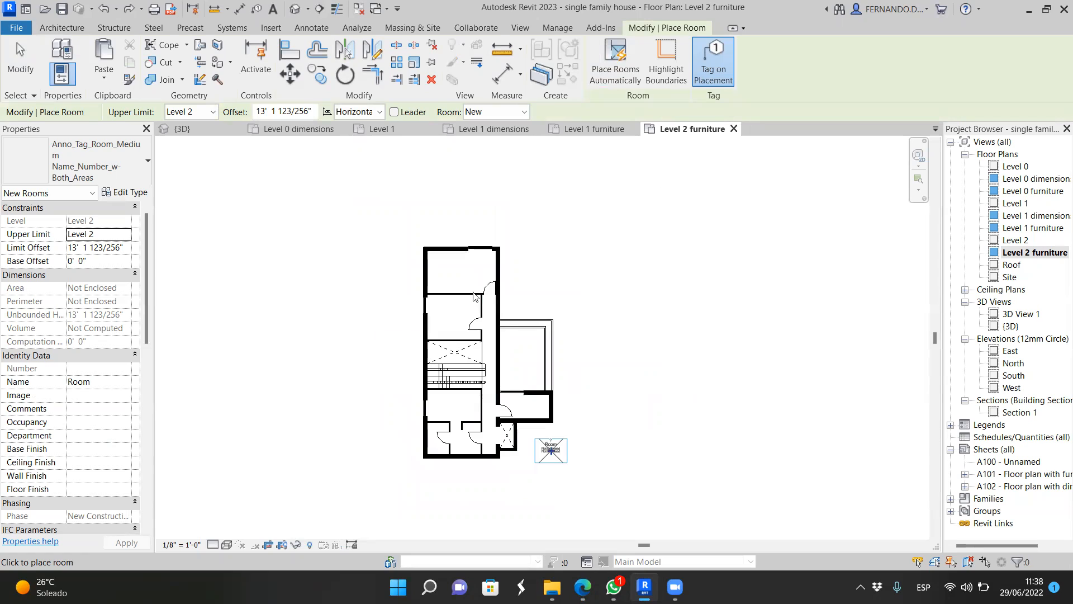
{"action": "scroll", "coordinate": [459, 268], "scroll_direction": "up", "scroll_amount": 4}
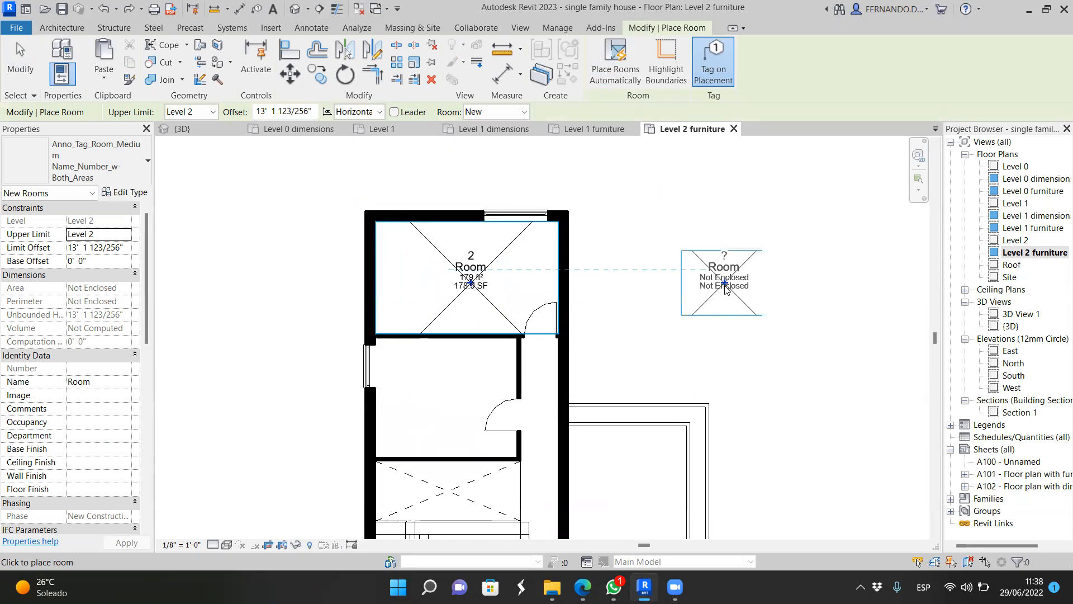
{"action": "key", "text": "Escape"}
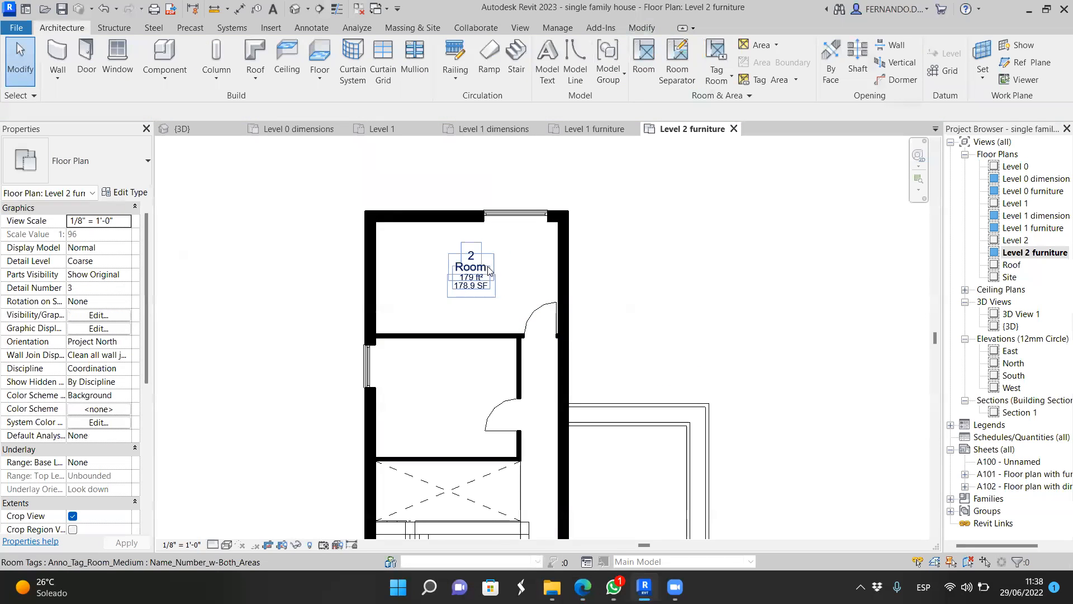
Step: Turn off Vis - Room Number and Vis - Imperial Area in the type properties of the new room's tag
{"action": "left_click", "coordinate": [494, 308]}
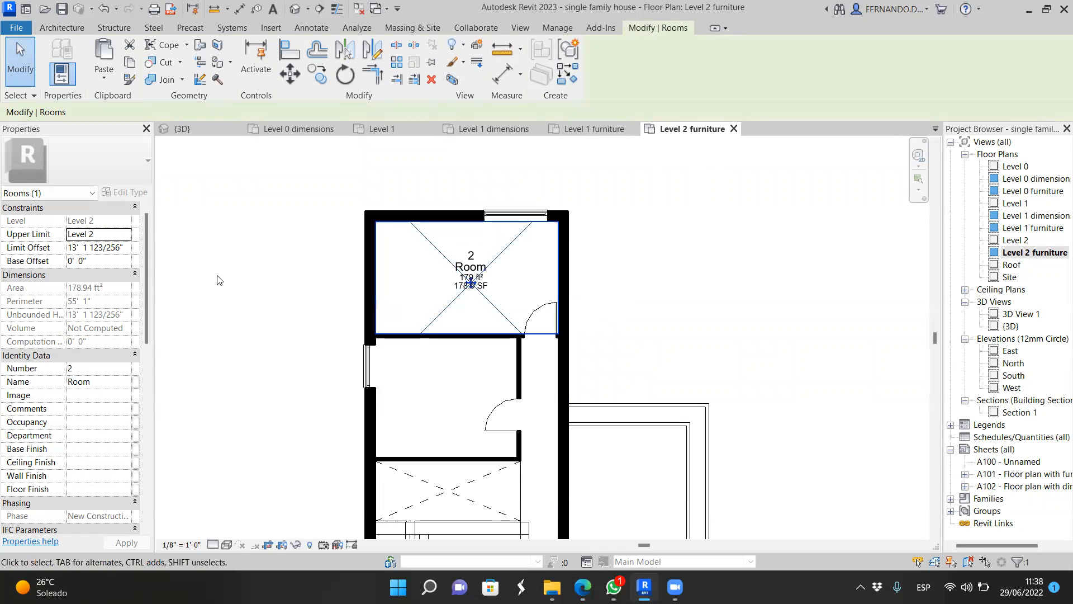
{"action": "left_click", "coordinate": [606, 281]}
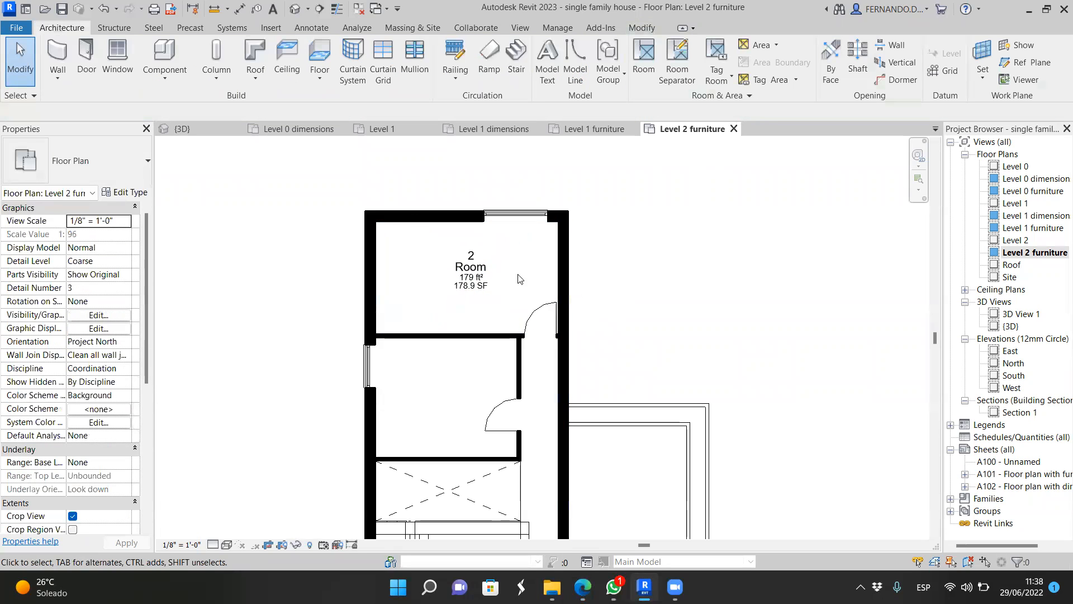
{"action": "left_click", "coordinate": [485, 272]}
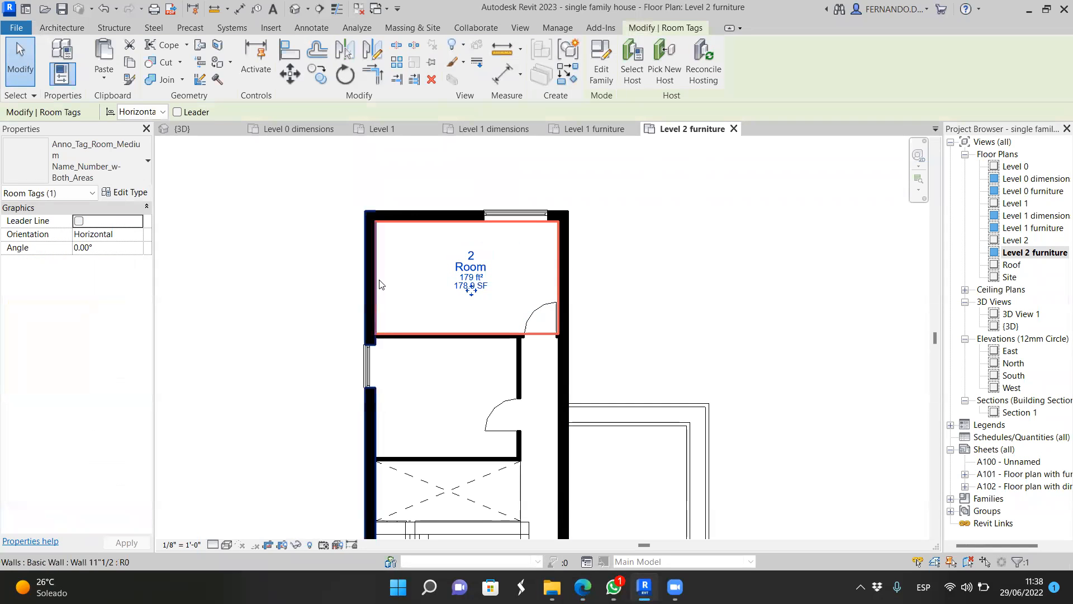
{"action": "left_click", "coordinate": [124, 192]}
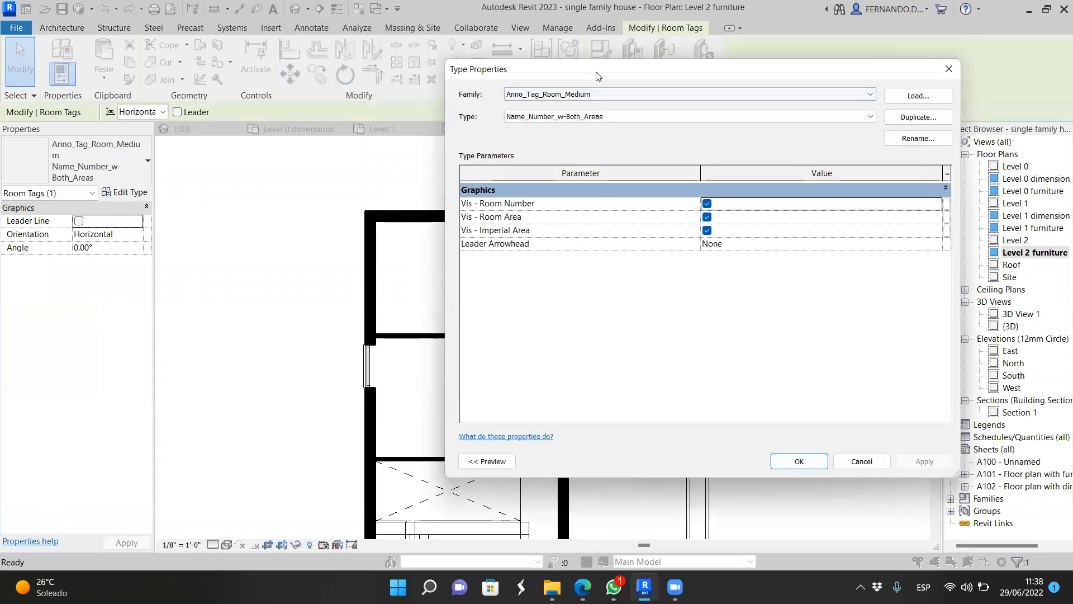
{"action": "left_click_drag", "start_coordinate": [592, 69], "coordinate": [742, 64]}
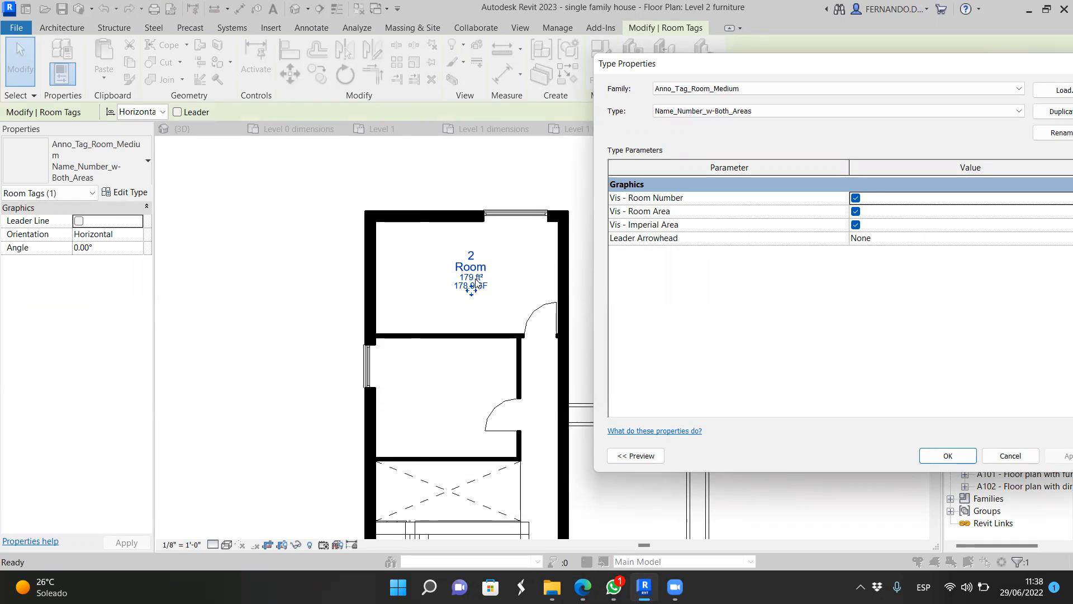
{"action": "left_click", "coordinate": [855, 225]}
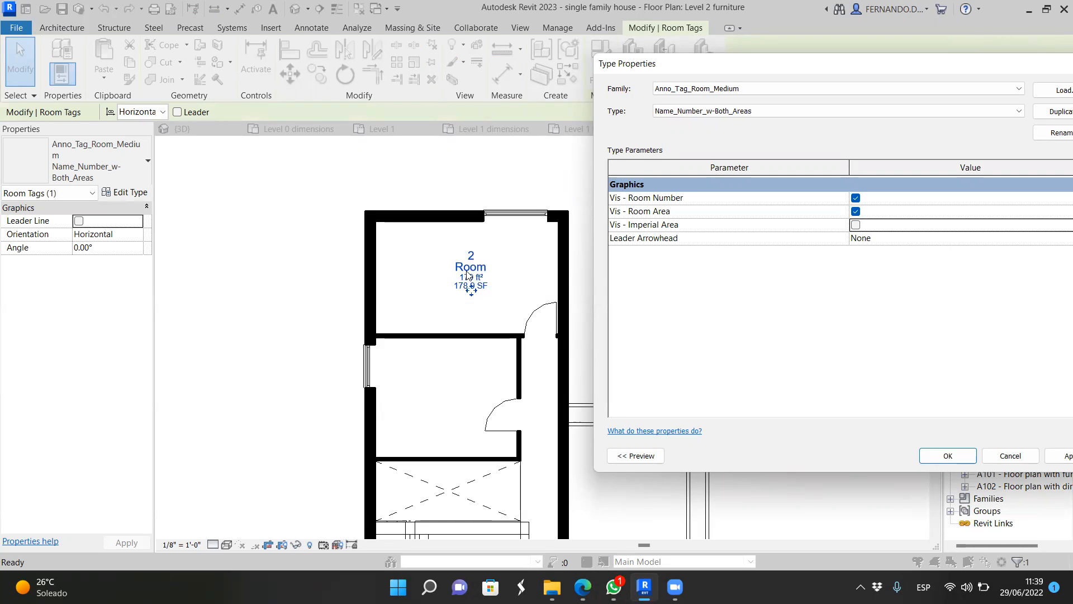
{"action": "left_click", "coordinate": [863, 198]}
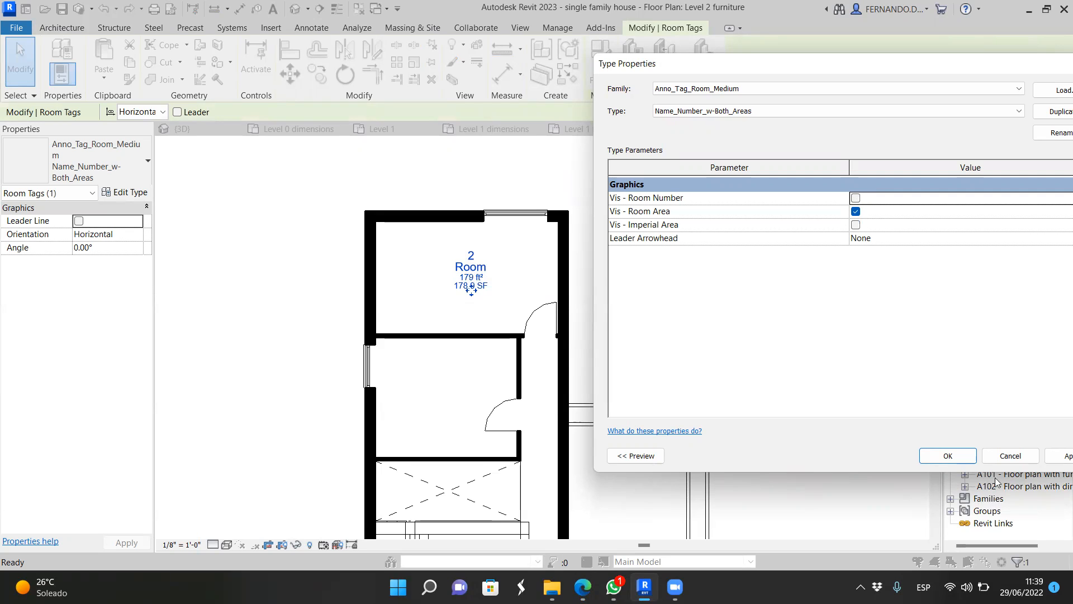
{"action": "left_click", "coordinate": [1065, 455]}
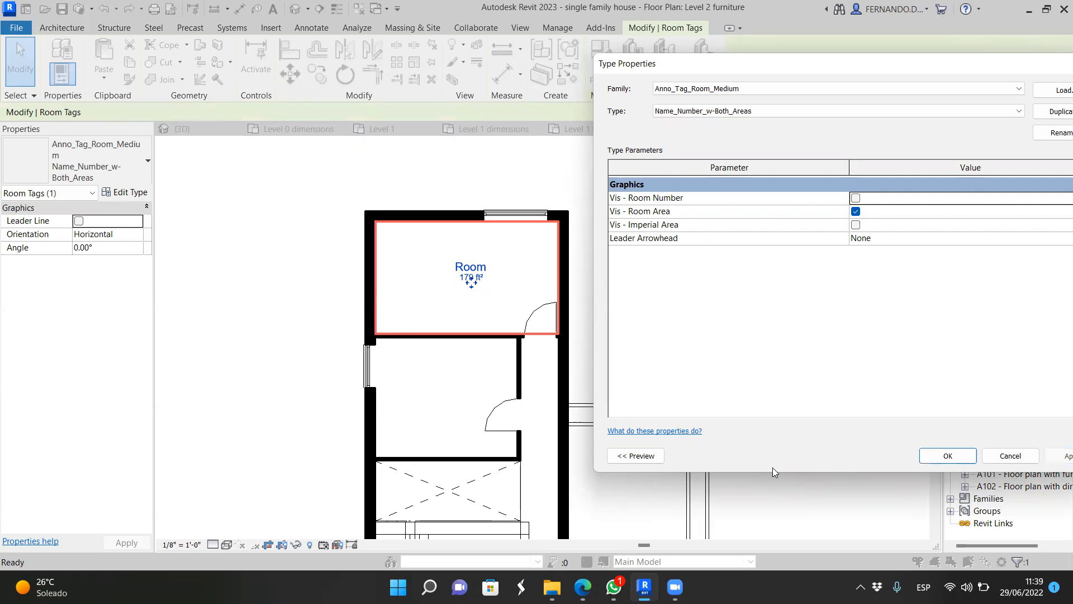
{"action": "left_click", "coordinate": [948, 455]}
{"action": "left_click", "coordinate": [651, 323]}
Step: Rename the uppermost room as Bedroom 01 through its tag
{"action": "scroll", "coordinate": [424, 273], "scroll_direction": "up", "scroll_amount": 3}
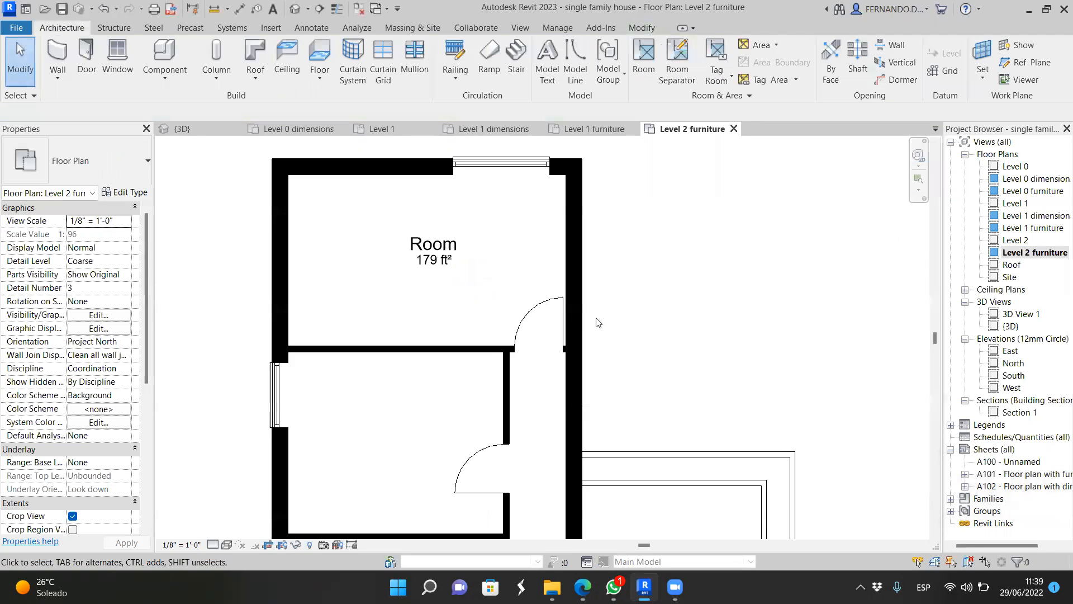
{"action": "scroll", "coordinate": [425, 273], "scroll_direction": "up", "scroll_amount": 2}
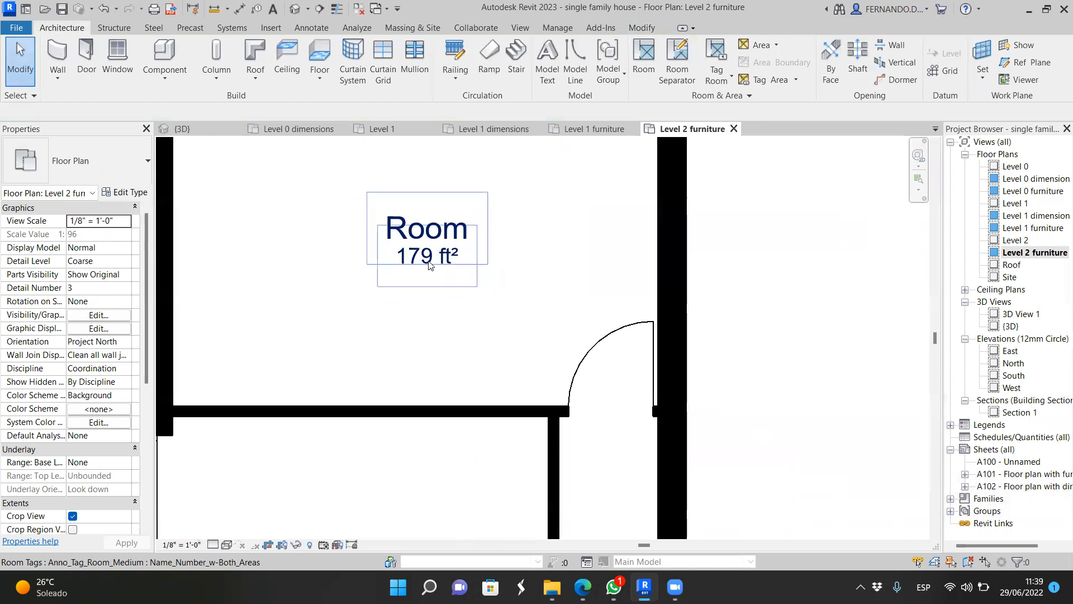
{"action": "left_click", "coordinate": [436, 224]}
{"action": "left_click", "coordinate": [444, 230]}
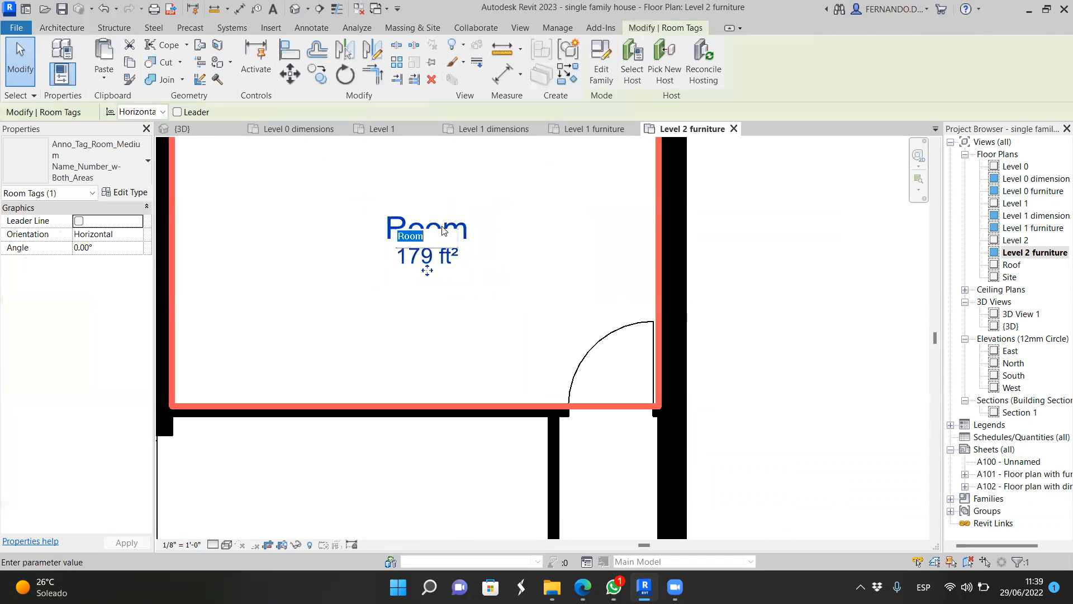
{"action": "type", "text": "Bedr"}
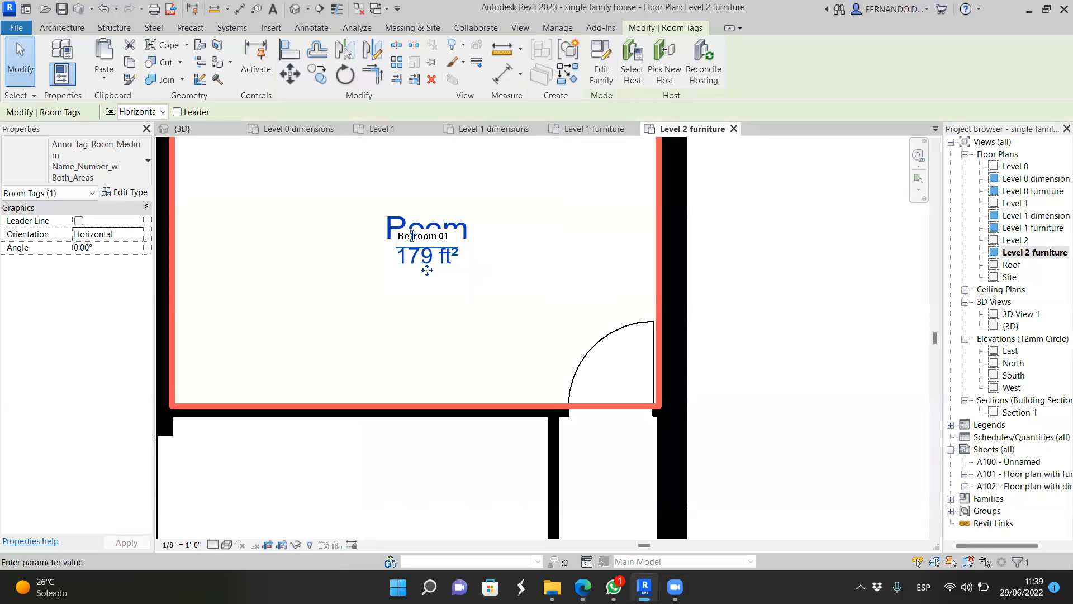
{"action": "left_click", "coordinate": [793, 272]}
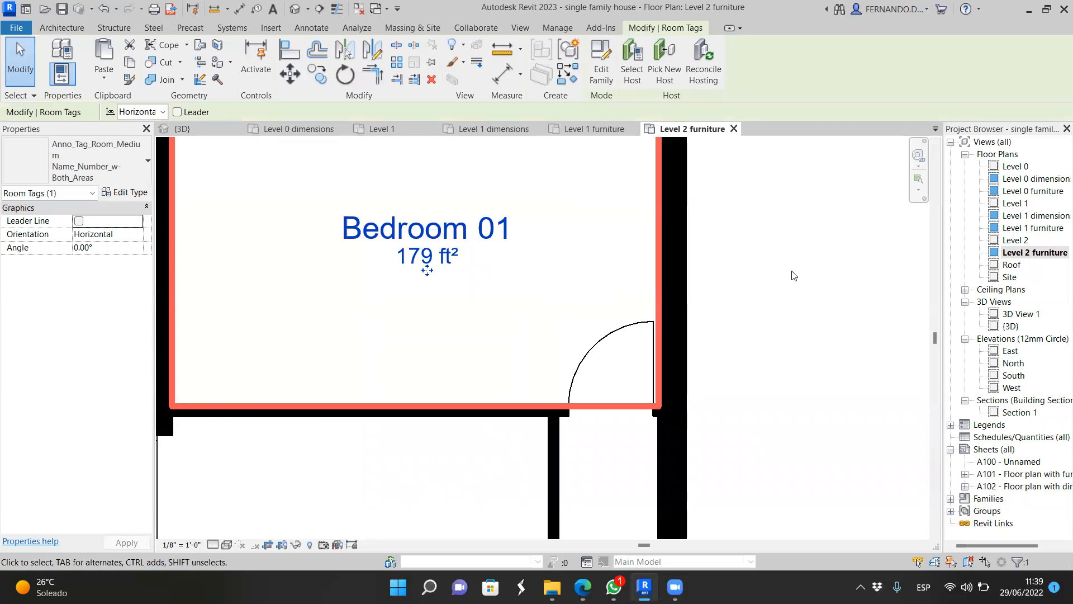
Step: Place a tagged room in the enclosed space directly below Bedroom 01
{"action": "scroll", "coordinate": [579, 279], "scroll_direction": "down", "scroll_amount": 3}
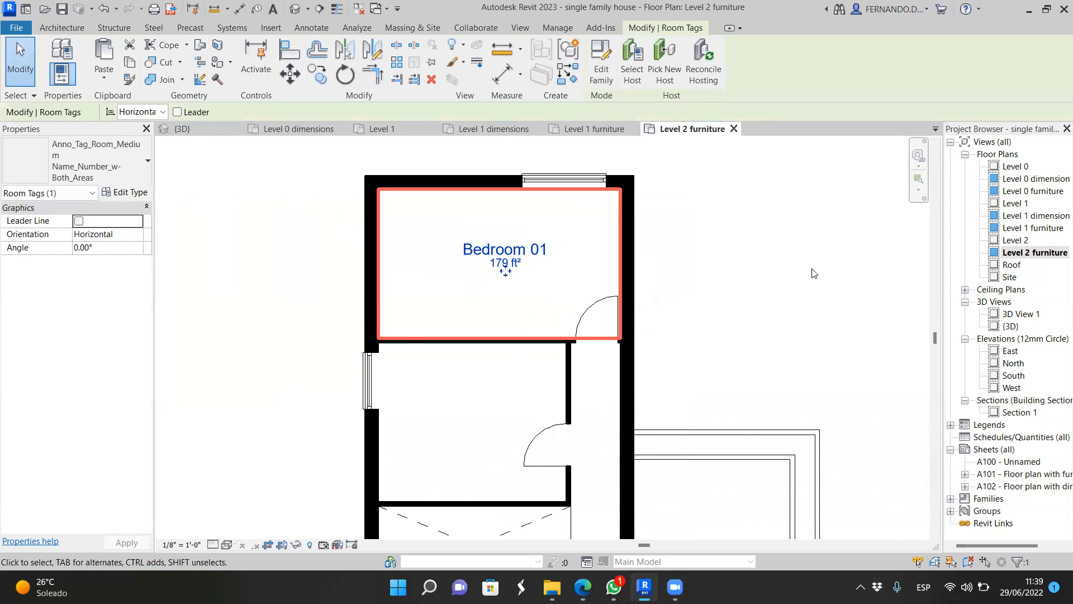
{"action": "scroll", "coordinate": [683, 287], "scroll_direction": "down", "scroll_amount": 2}
{"action": "scroll", "coordinate": [851, 353], "scroll_direction": "up", "scroll_amount": 2}
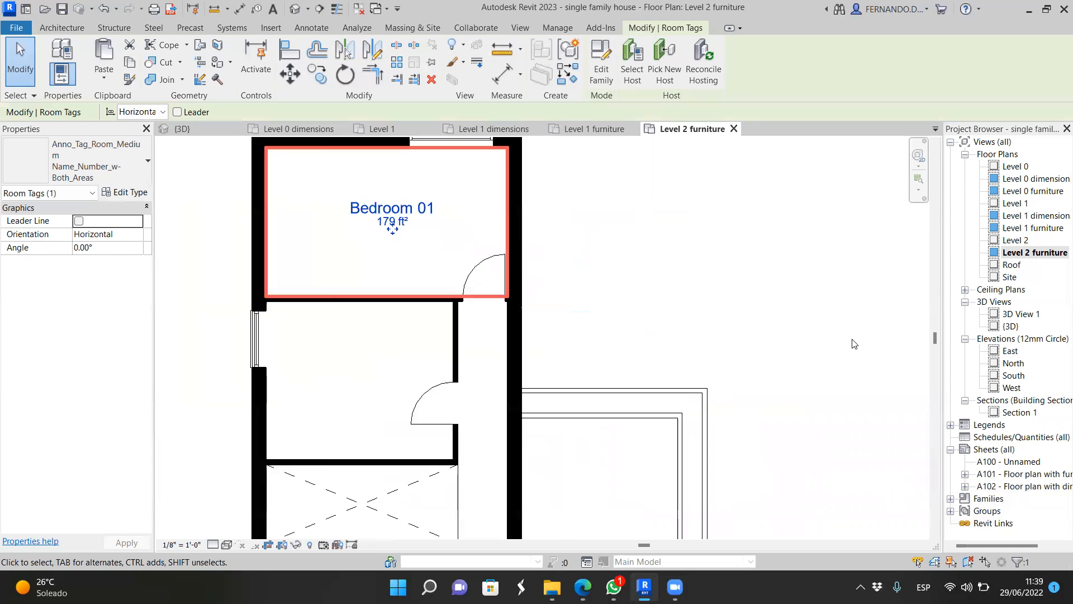
{"action": "scroll", "coordinate": [853, 343], "scroll_direction": "down", "scroll_amount": 1}
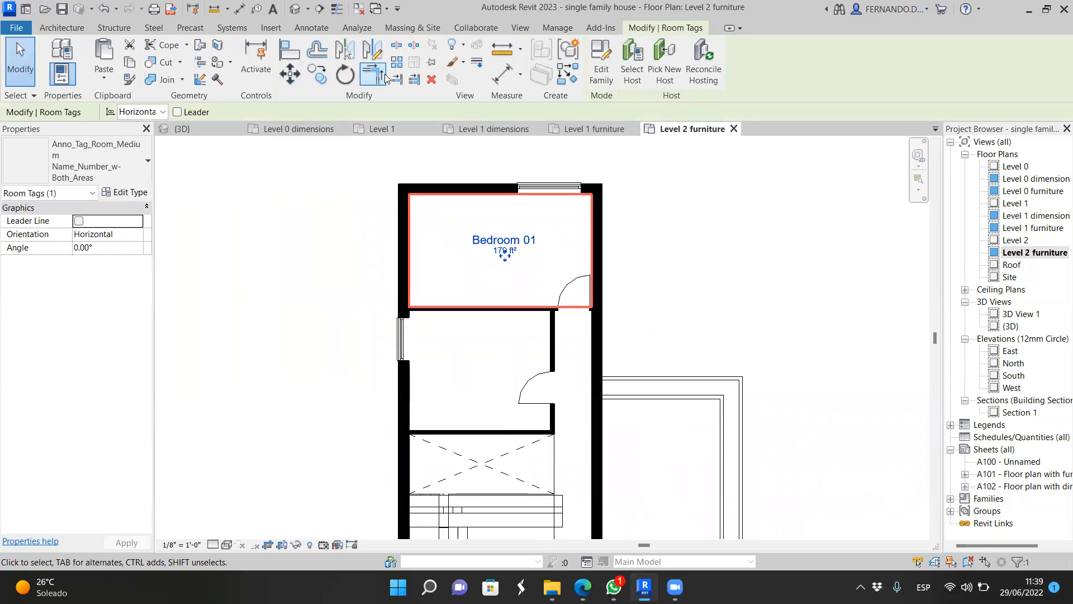
{"action": "left_click", "coordinate": [56, 27]}
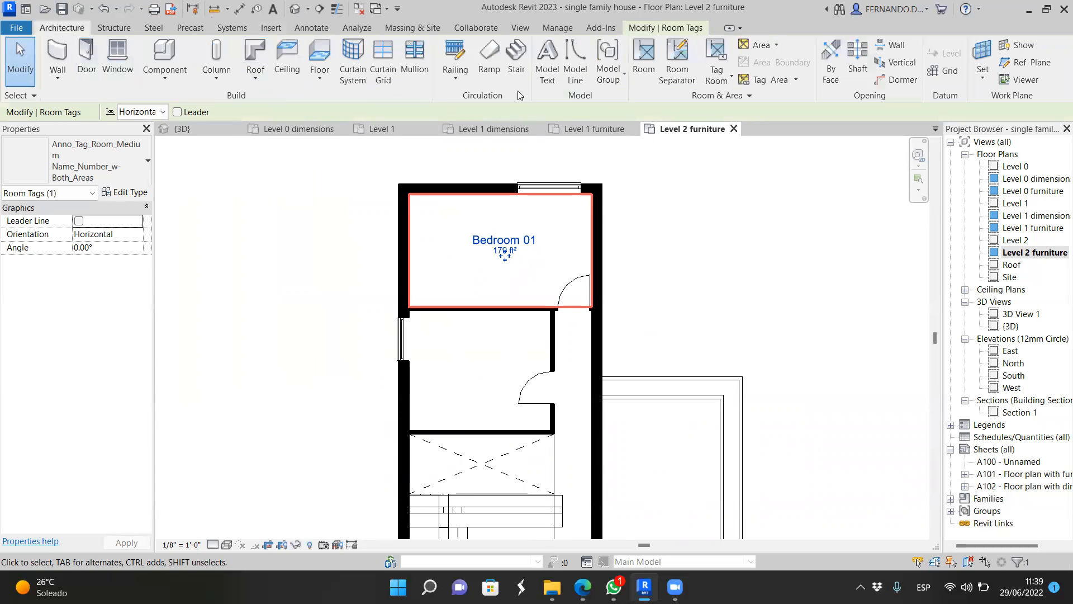
{"action": "left_click", "coordinate": [643, 61]}
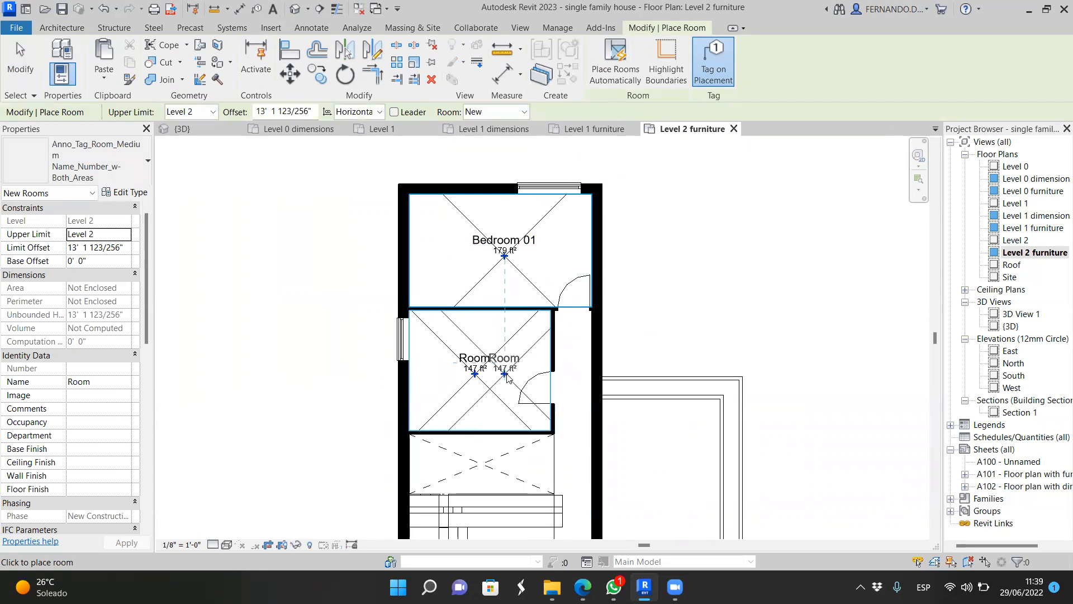
{"action": "left_click", "coordinate": [478, 361]}
{"action": "key", "text": "Escape"}
{"action": "key", "text": "Escape"}
Step: Rename the room below Bedroom 01 as Bedroom 02 through its tag
{"action": "scroll", "coordinate": [484, 345], "scroll_direction": "up", "scroll_amount": 3}
{"action": "left_click", "coordinate": [484, 345]}
{"action": "left_click", "coordinate": [479, 342]}
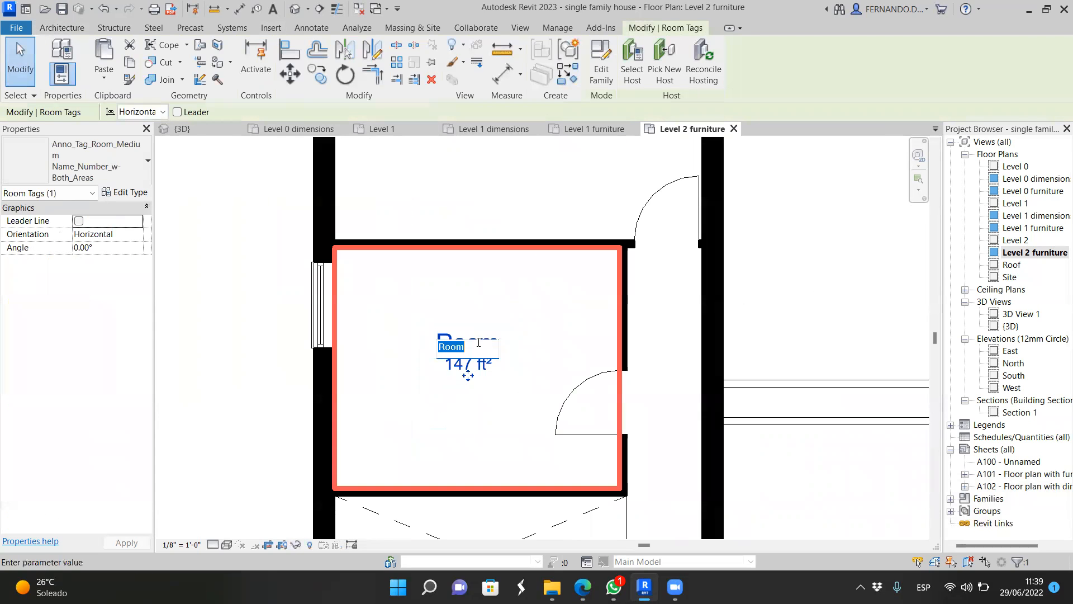
{"action": "left_click", "coordinate": [442, 346]}
{"action": "type", "text": "Bedr"}
{"action": "key", "text": "Delete"}
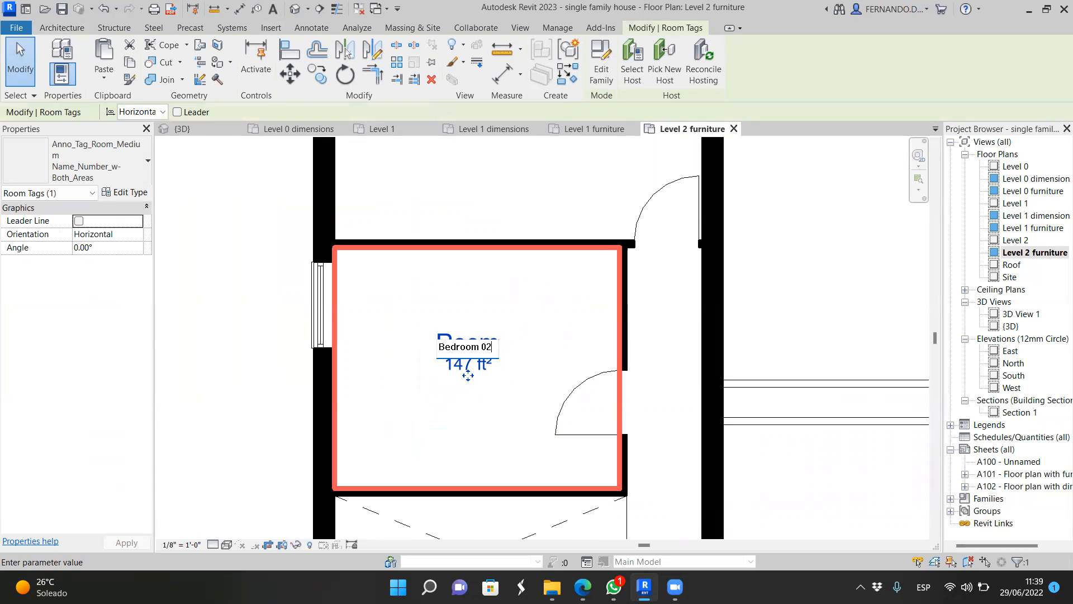
{"action": "left_click", "coordinate": [771, 300]}
{"action": "scroll", "coordinate": [649, 302], "scroll_direction": "down", "scroll_amount": 4}
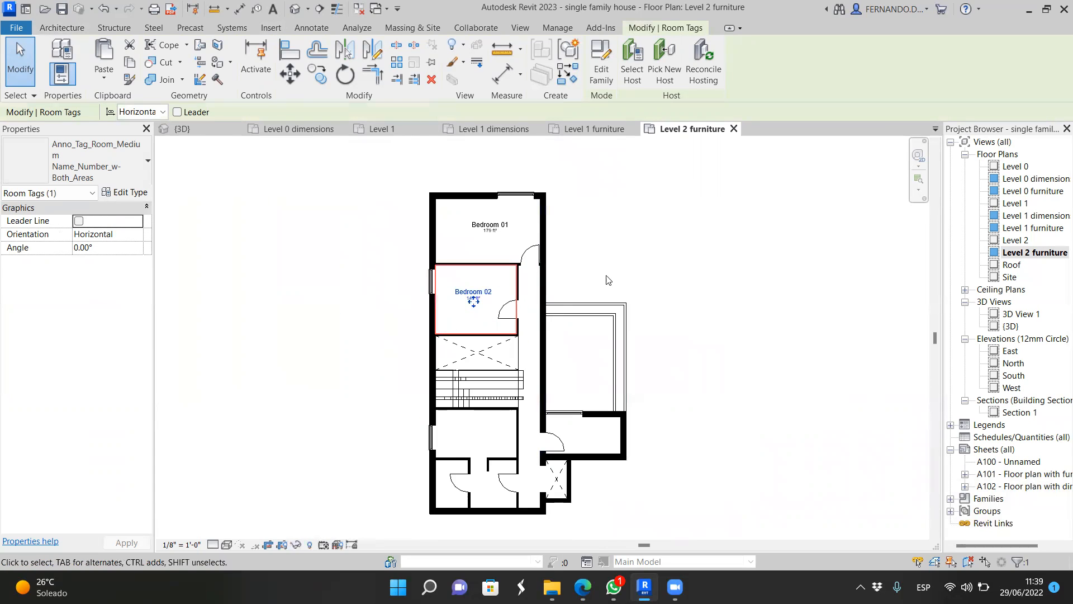
{"action": "left_click", "coordinate": [632, 264]}
{"action": "scroll", "coordinate": [506, 243], "scroll_direction": "up", "scroll_amount": 3}
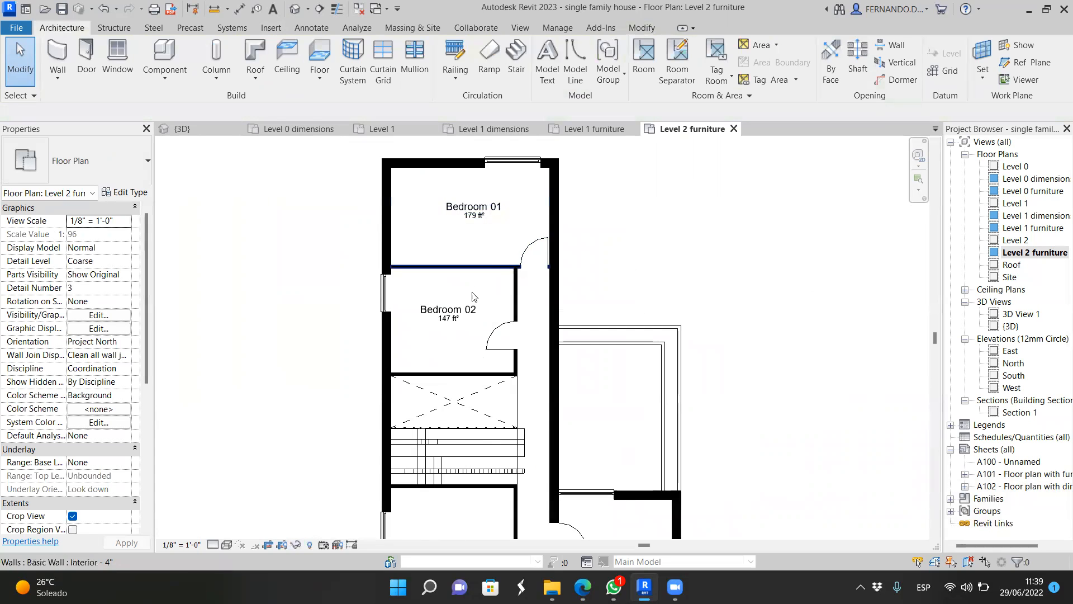
{"action": "scroll", "coordinate": [509, 347], "scroll_direction": "down", "scroll_amount": 3}
{"action": "scroll", "coordinate": [464, 414], "scroll_direction": "up", "scroll_amount": 3}
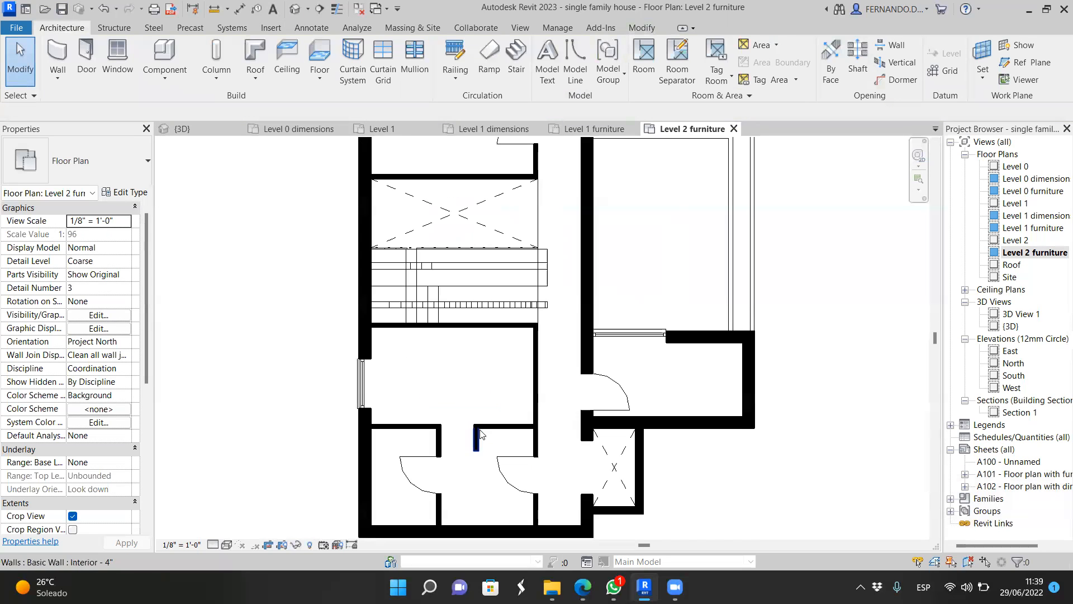
Step: Place a tagged room in the enclosed space directly below the staircase
{"action": "scroll", "coordinate": [462, 408], "scroll_direction": "down", "scroll_amount": 2}
{"action": "scroll", "coordinate": [461, 408], "scroll_direction": "up", "scroll_amount": 3}
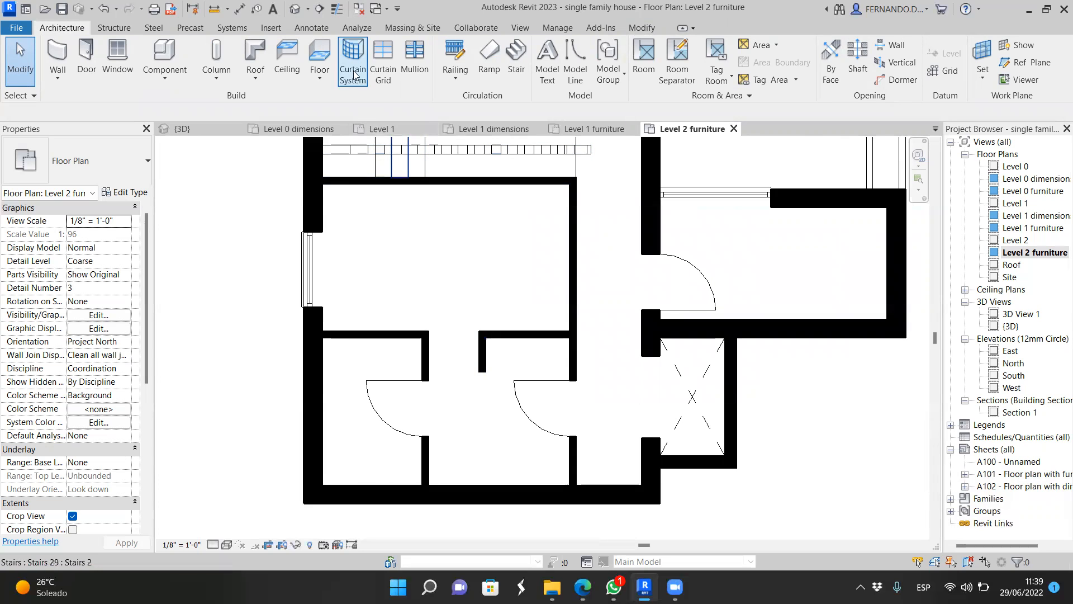
{"action": "left_click", "coordinate": [643, 63]}
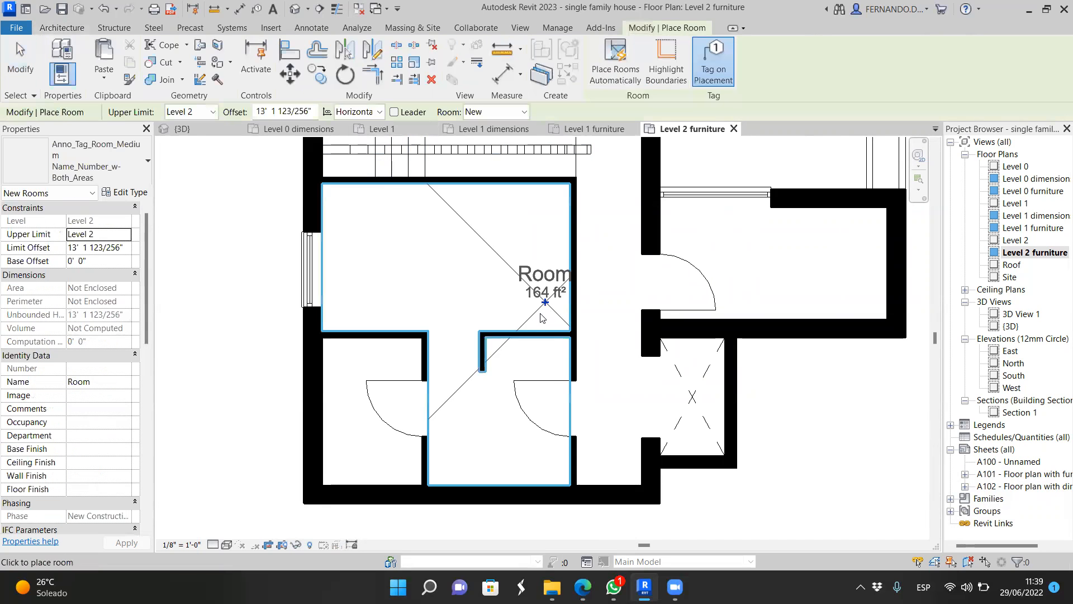
{"action": "left_click", "coordinate": [455, 280]}
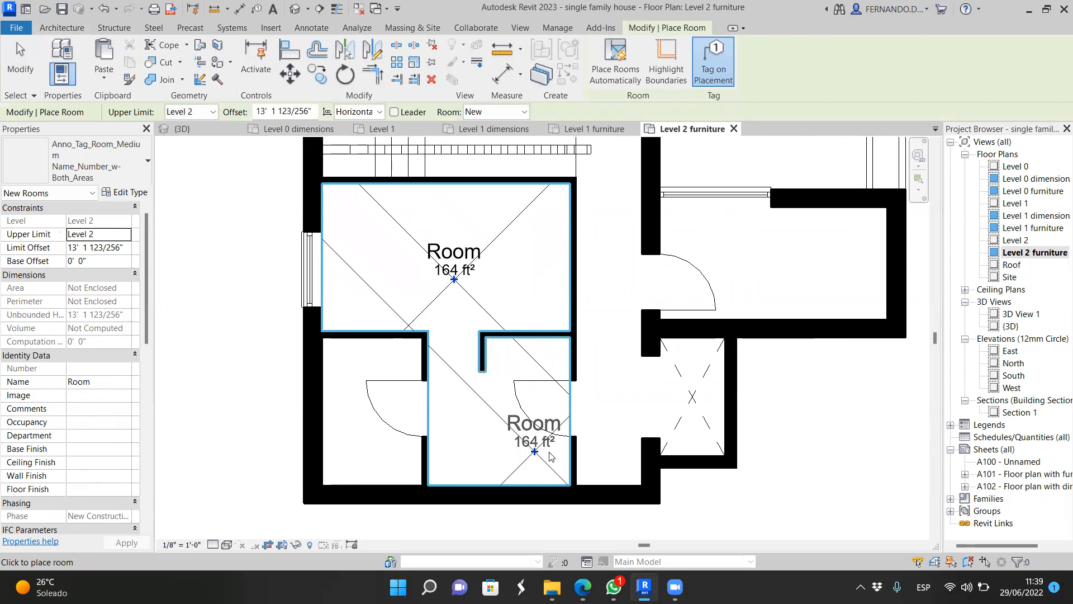
{"action": "key", "text": "Escape"}
{"action": "key", "text": "Escape"}
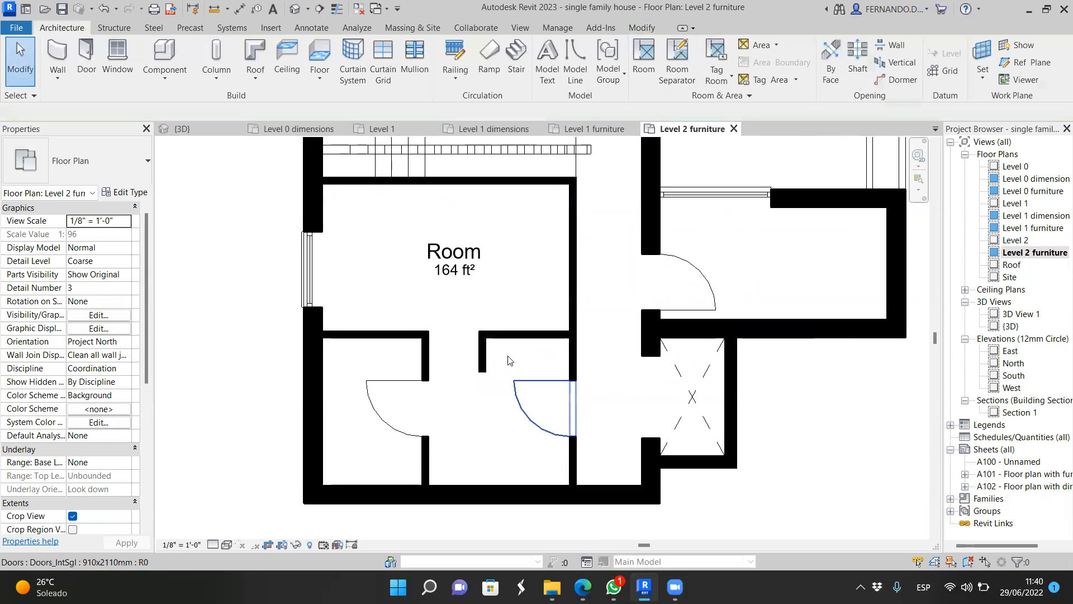
Step: Rename the room below the staircase as Bedroom 03 through its tag
{"action": "left_click", "coordinate": [492, 339]}
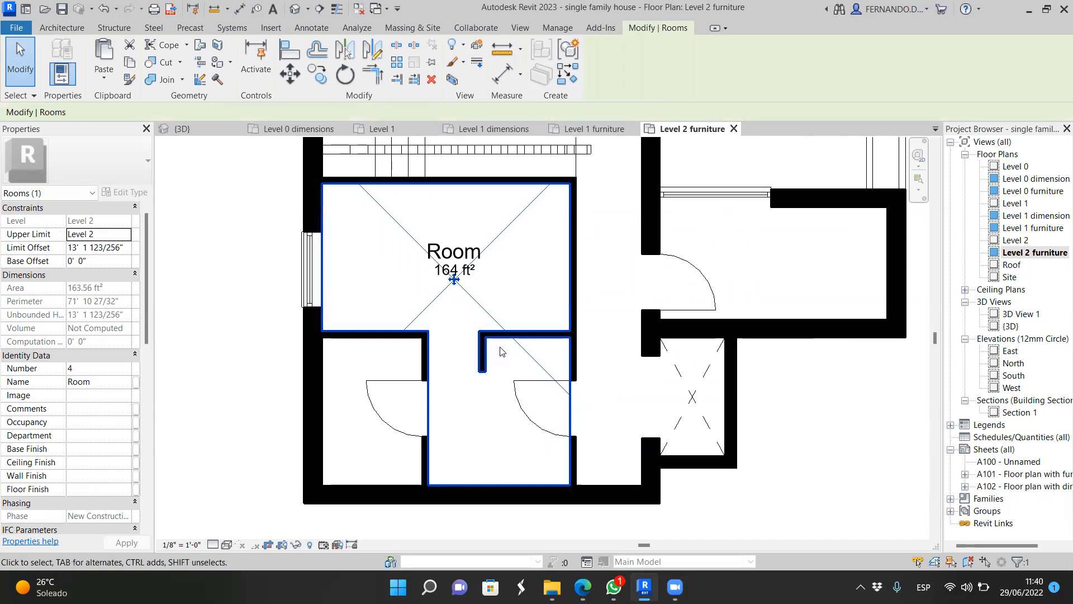
{"action": "left_click", "coordinate": [460, 251]}
{"action": "left_click", "coordinate": [461, 248]}
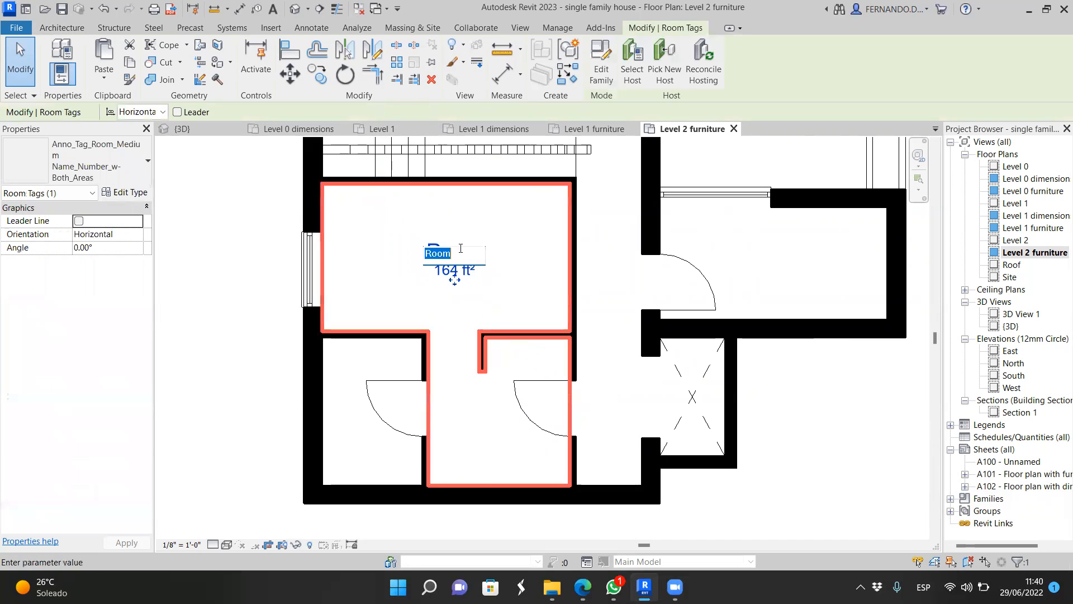
{"action": "left_click", "coordinate": [434, 253]}
{"action": "type", "text": "Bedr"}
{"action": "left_click", "coordinate": [585, 263]}
Step: Place a tagged room in the small enclosed space at the lower-left corner of the plan, below Bedroom 03
{"action": "scroll", "coordinate": [353, 431], "scroll_direction": "down", "scroll_amount": 2}
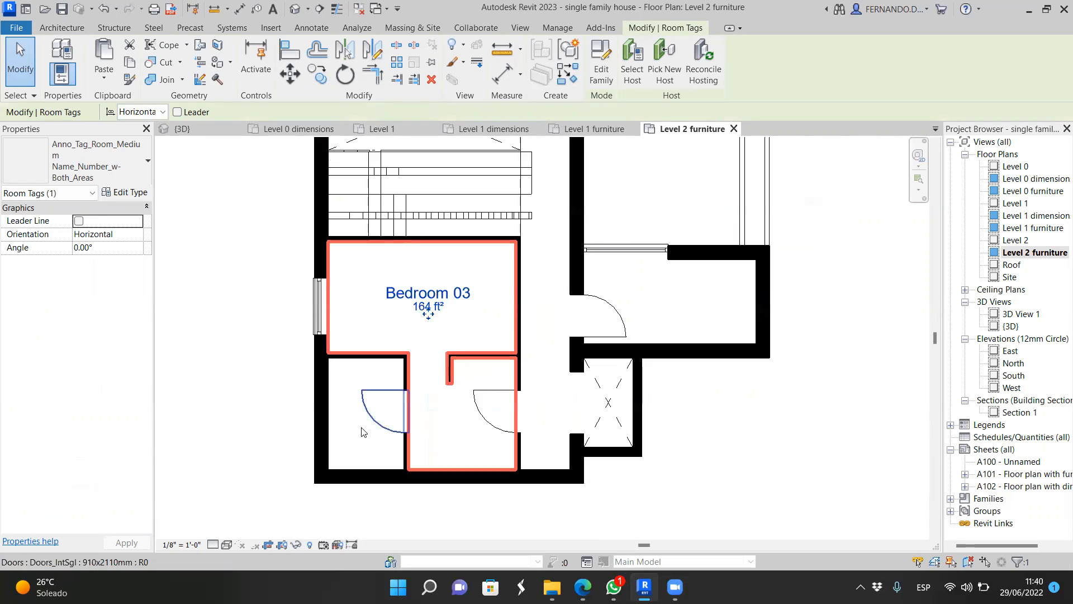
{"action": "left_click", "coordinate": [363, 437]}
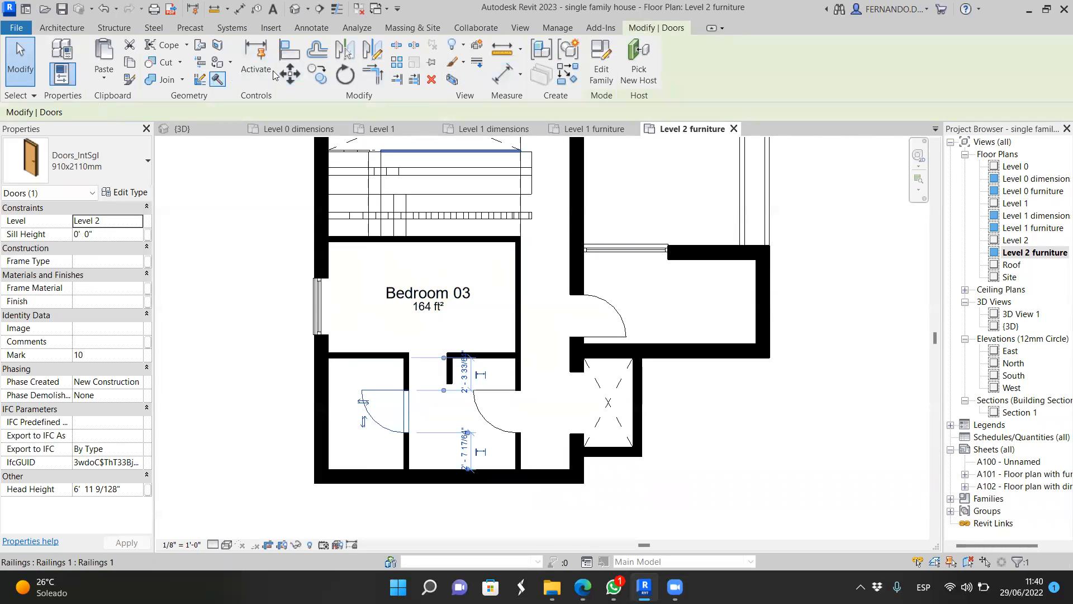
{"action": "left_click", "coordinate": [66, 32]}
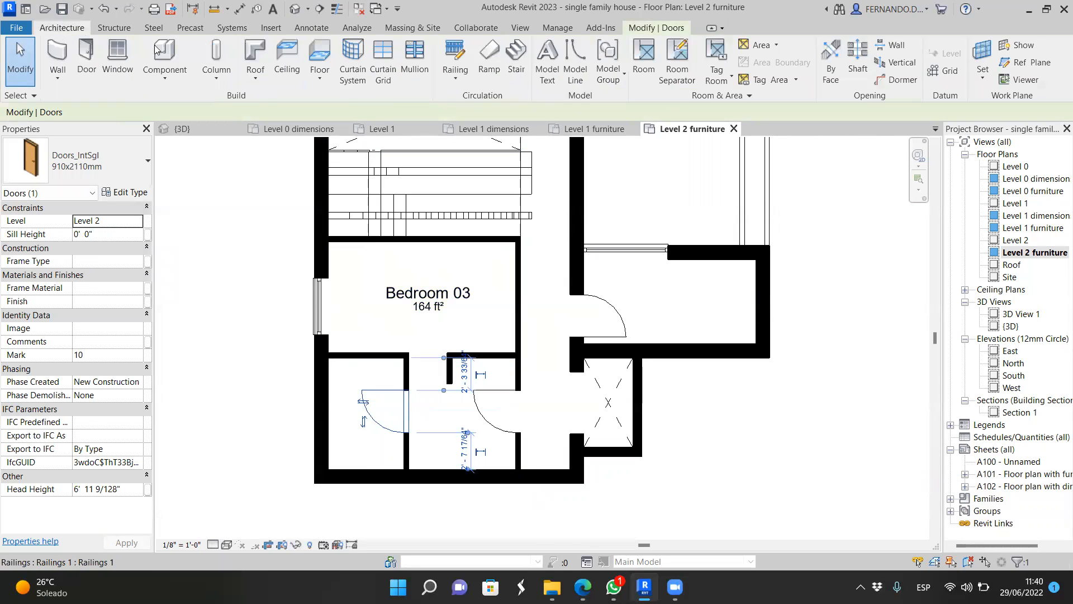
{"action": "left_click", "coordinate": [643, 56]}
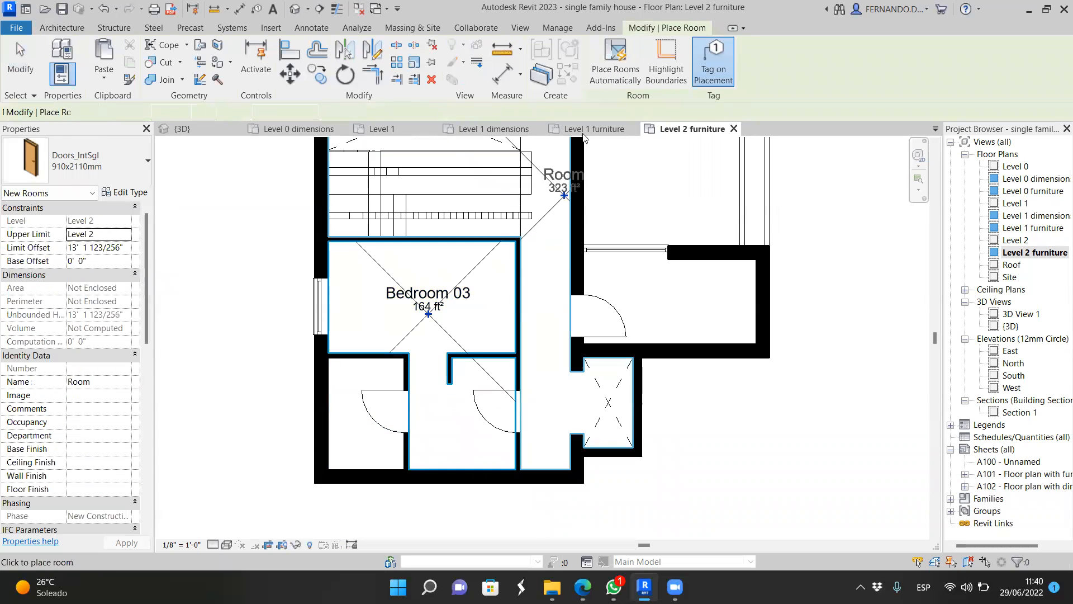
{"action": "left_click", "coordinate": [363, 425]}
{"action": "key", "text": "Escape"}
{"action": "key", "text": "Escape"}
{"action": "scroll", "coordinate": [363, 401], "scroll_direction": "up", "scroll_amount": 1}
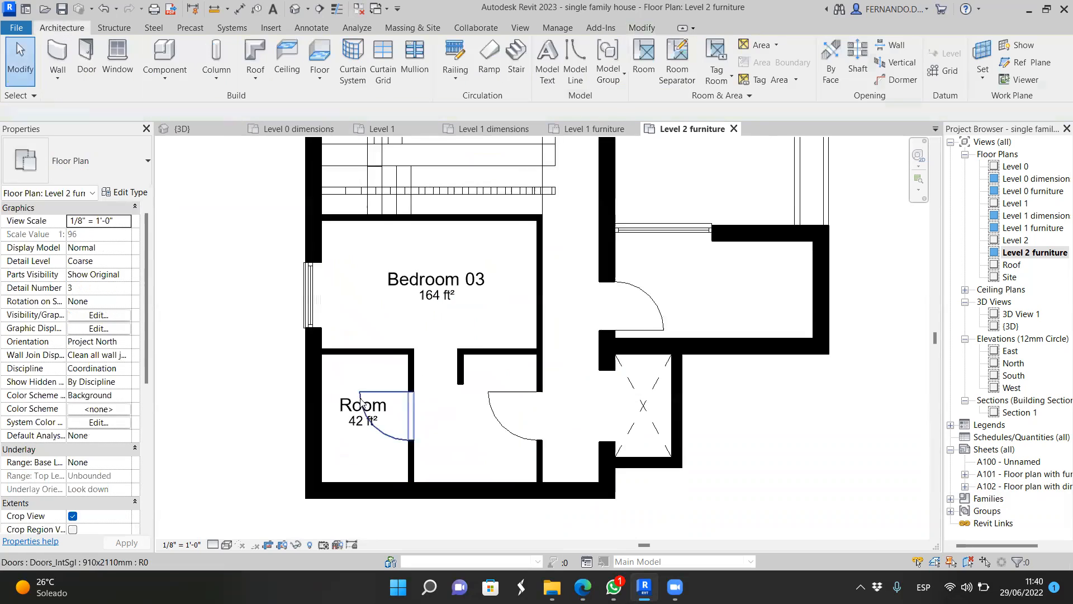
Step: Rename the small room below Bedroom 03 as Bathroom through its tag
{"action": "scroll", "coordinate": [360, 401], "scroll_direction": "up", "scroll_amount": 2}
{"action": "left_click", "coordinate": [352, 405]}
{"action": "left_click", "coordinate": [351, 407]}
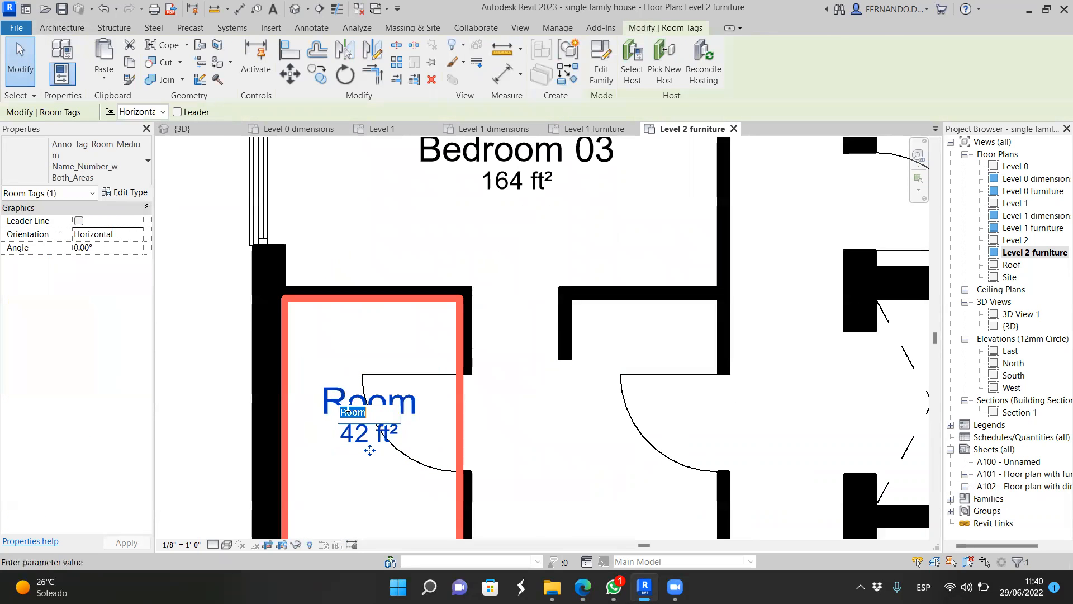
{"action": "type", "text": "Bathr"}
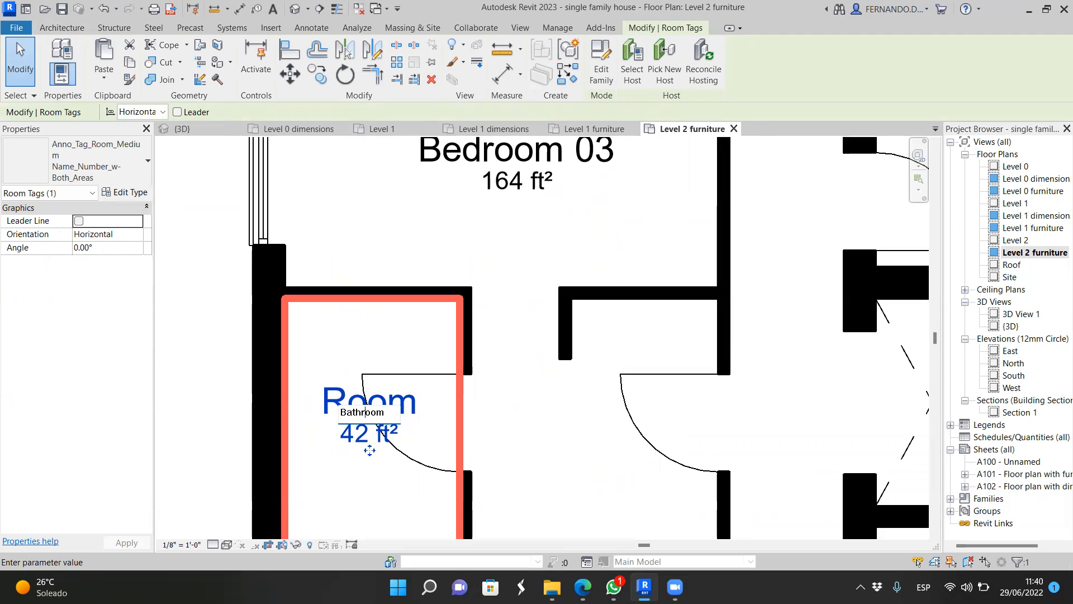
{"action": "key", "text": "Return"}
{"action": "scroll", "coordinate": [508, 405], "scroll_direction": "down", "scroll_amount": 3}
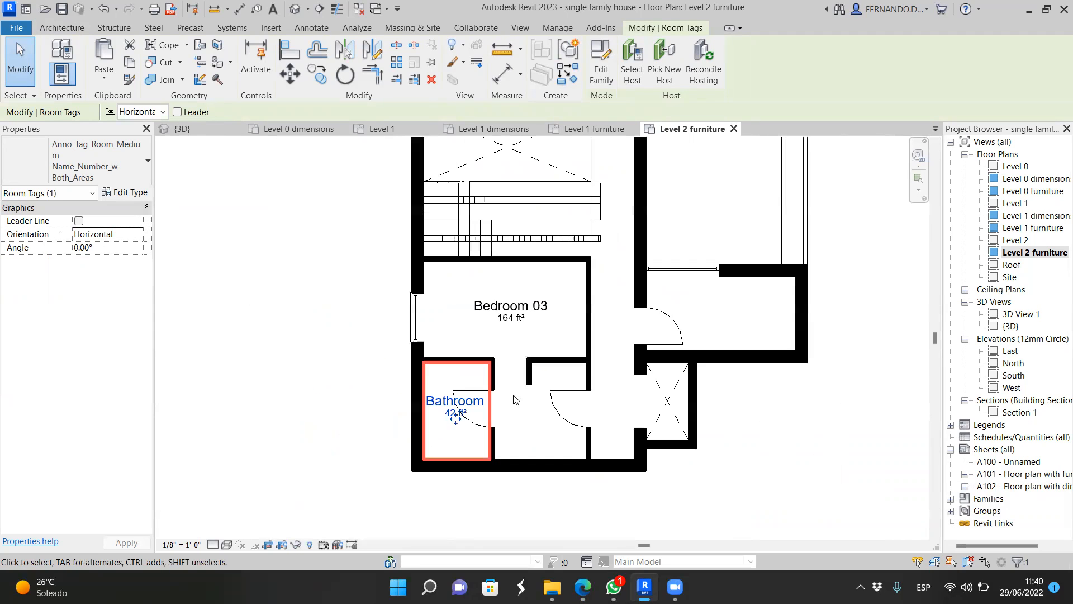
{"action": "scroll", "coordinate": [469, 476], "scroll_direction": "down", "scroll_amount": 1}
{"action": "scroll", "coordinate": [469, 476], "scroll_direction": "down", "scroll_amount": 1}
{"action": "scroll", "coordinate": [531, 380], "scroll_direction": "down", "scroll_amount": 1}
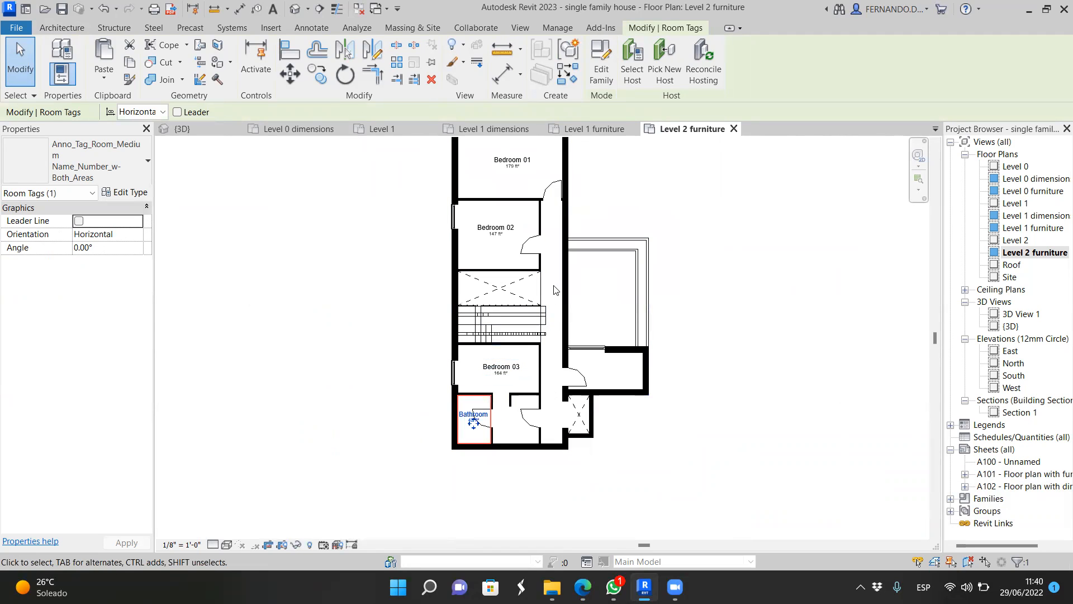
{"action": "scroll", "coordinate": [552, 309], "scroll_direction": "up", "scroll_amount": 2}
{"action": "scroll", "coordinate": [540, 342], "scroll_direction": "up", "scroll_amount": 2}
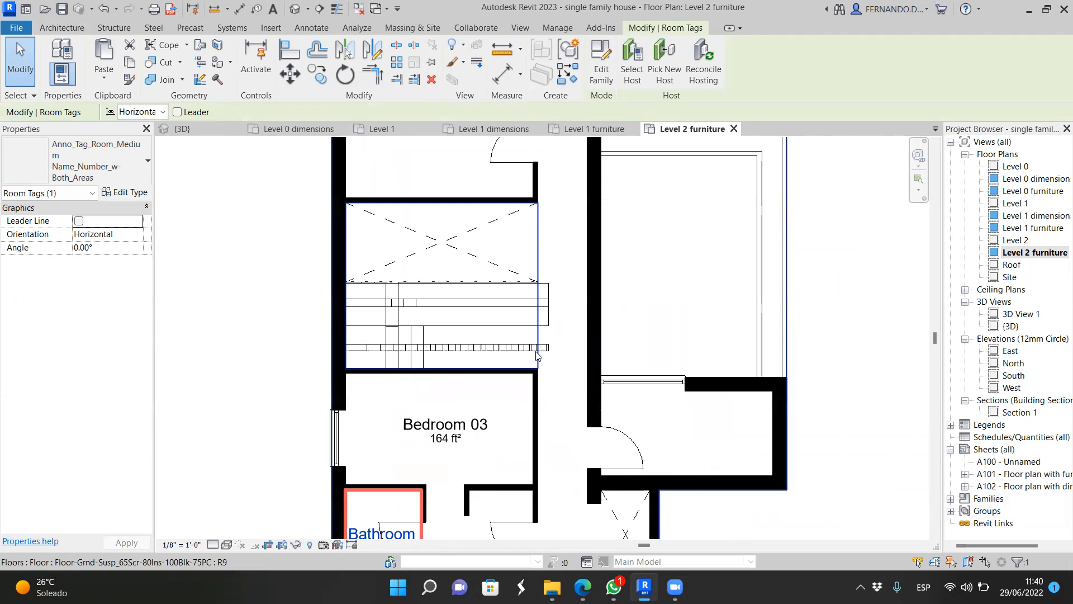
{"action": "left_click", "coordinate": [61, 27]}
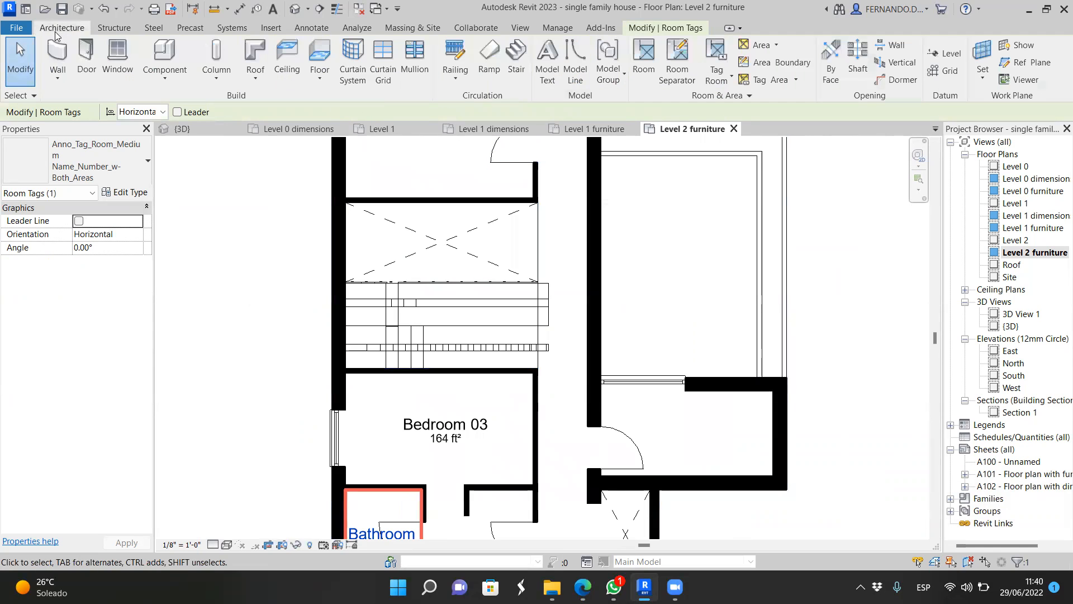
{"action": "left_click", "coordinate": [644, 60]}
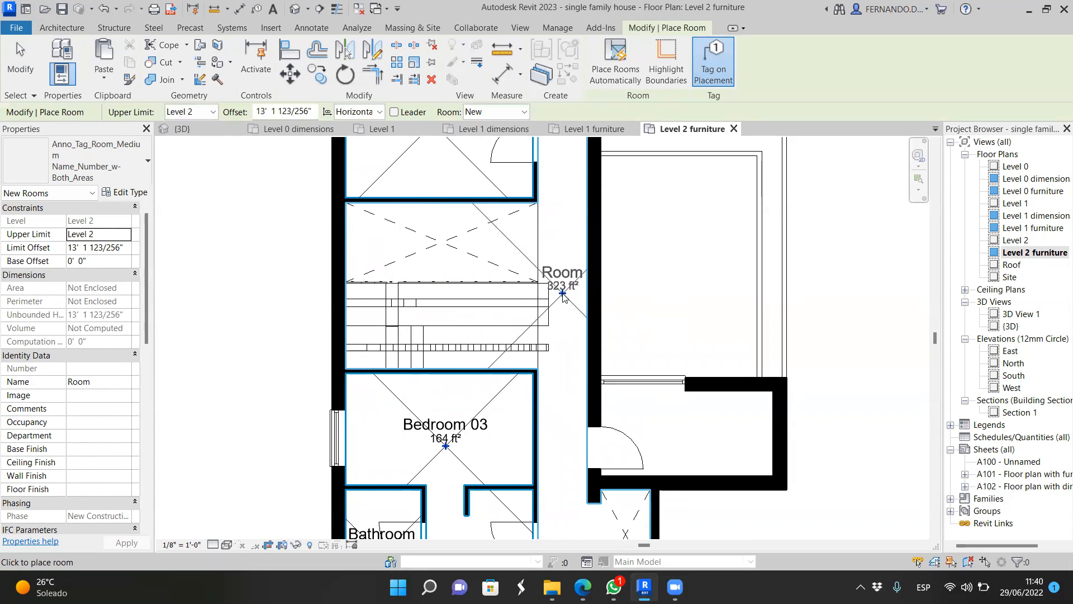
{"action": "scroll", "coordinate": [563, 296], "scroll_direction": "down", "scroll_amount": 2}
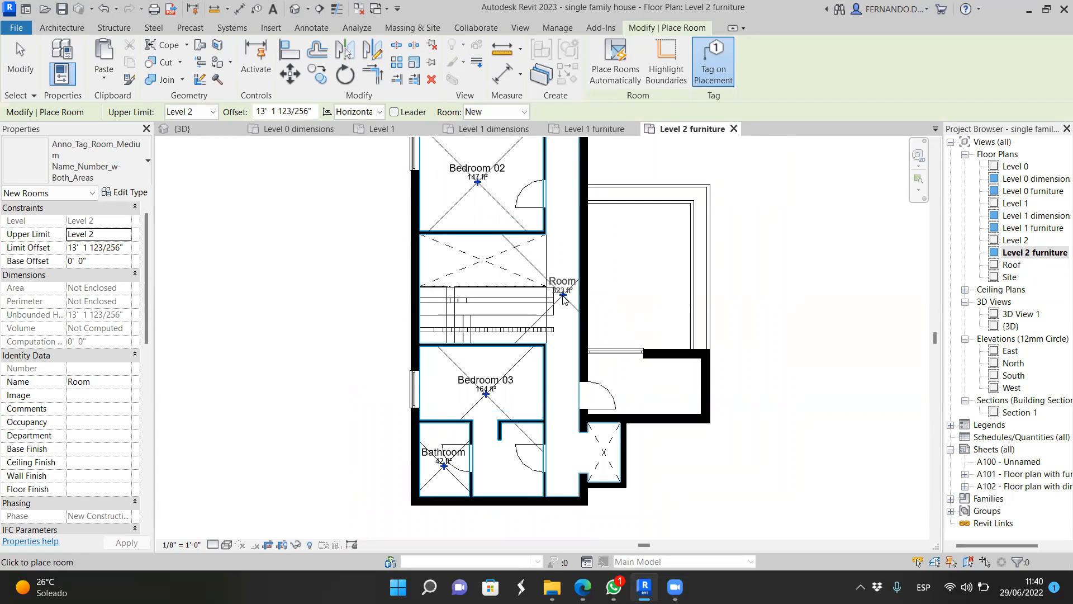
{"action": "scroll", "coordinate": [557, 424], "scroll_direction": "down", "scroll_amount": 1}
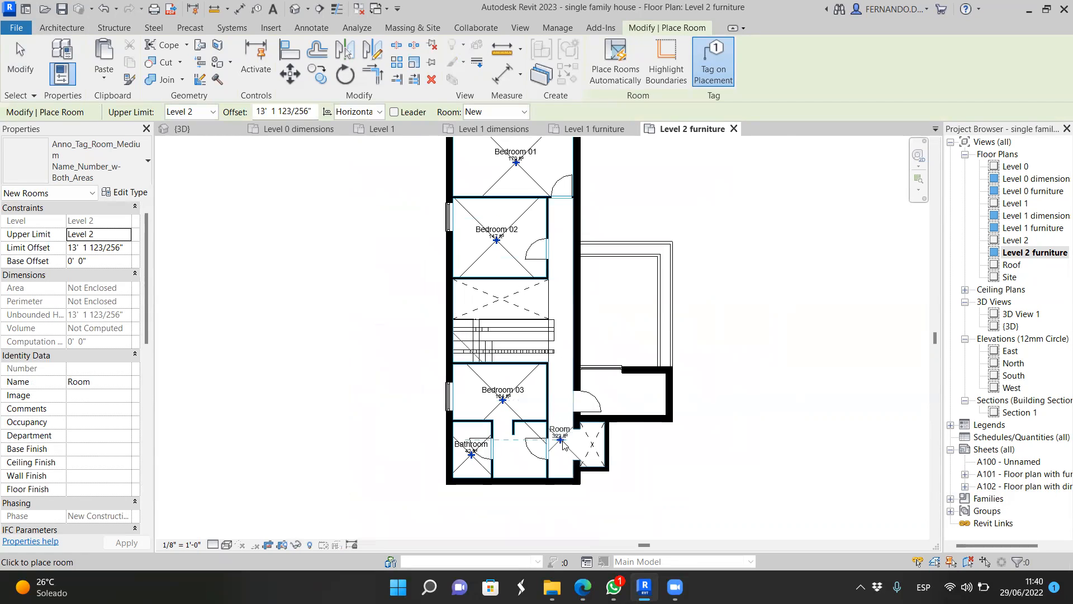
{"action": "scroll", "coordinate": [560, 429], "scroll_direction": "up", "scroll_amount": 2}
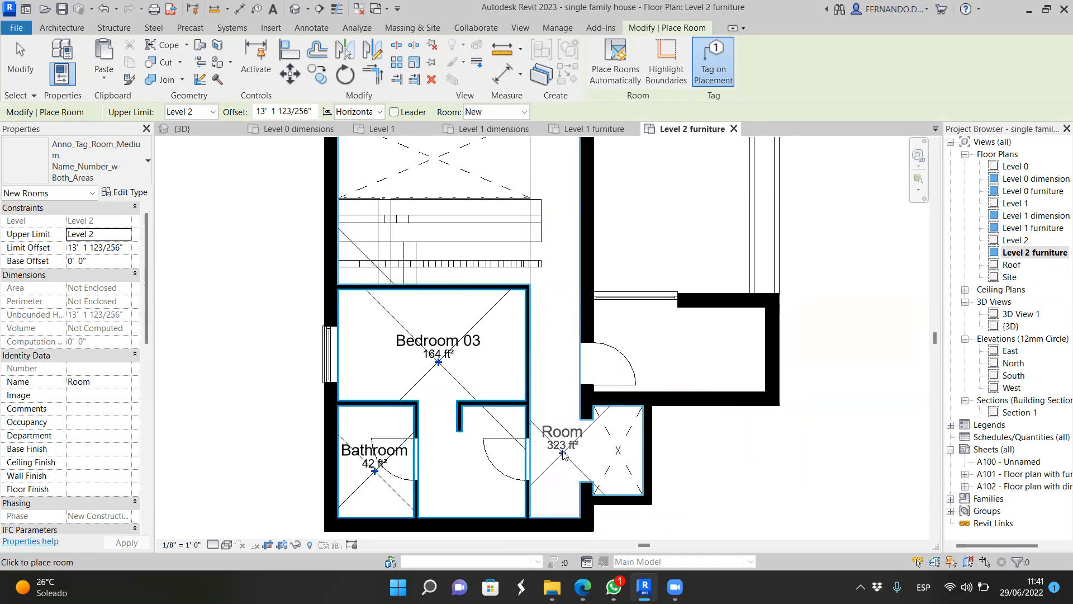
{"action": "scroll", "coordinate": [556, 390], "scroll_direction": "down", "scroll_amount": 1}
{"action": "scroll", "coordinate": [556, 392], "scroll_direction": "down", "scroll_amount": 1}
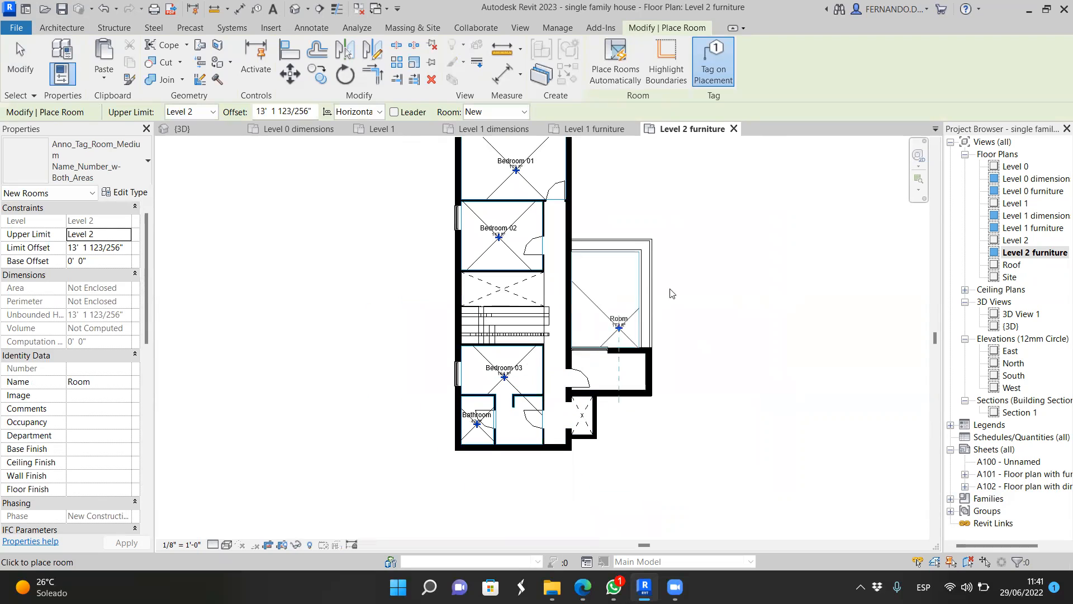
{"action": "key", "text": "Escape"}
{"action": "key", "text": "Escape"}
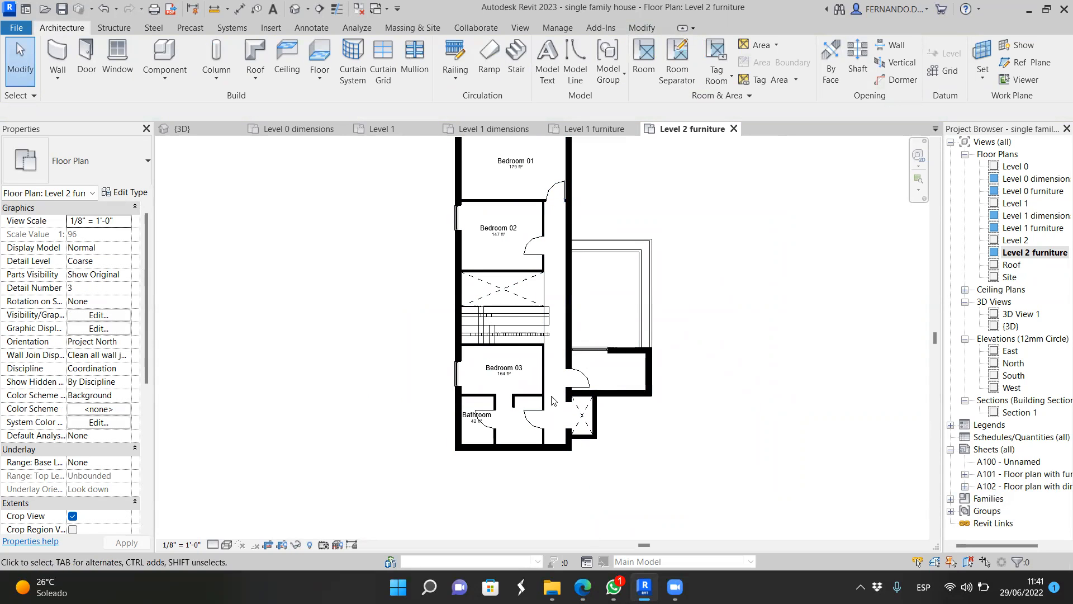
Step: Draw a room separation line across the wall opening between the corridor and the small crossed-out shaft
{"action": "left_click", "coordinate": [678, 63]}
{"action": "scroll", "coordinate": [596, 319], "scroll_direction": "up", "scroll_amount": 5}
{"action": "left_click", "coordinate": [596, 320]}
{"action": "left_click", "coordinate": [596, 428]}
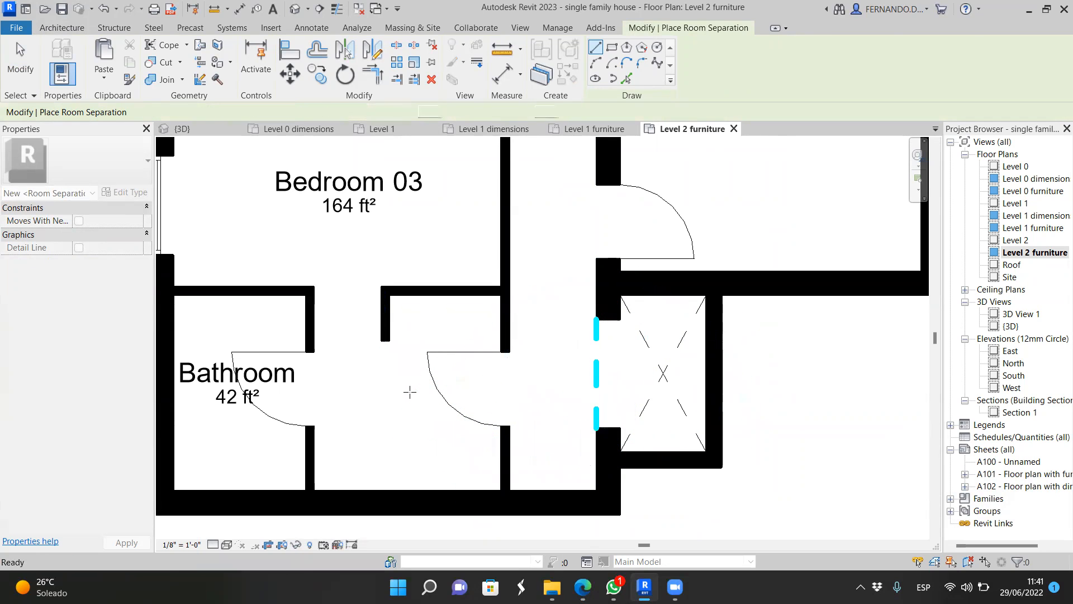
Step: Draw a vertical room separation line along the open side of the staircase, from Bedroom 02's lower wall to Bedroom 03's upper wall
{"action": "scroll", "coordinate": [558, 418], "scroll_direction": "down", "scroll_amount": 3}
{"action": "scroll", "coordinate": [532, 250], "scroll_direction": "down", "scroll_amount": 2}
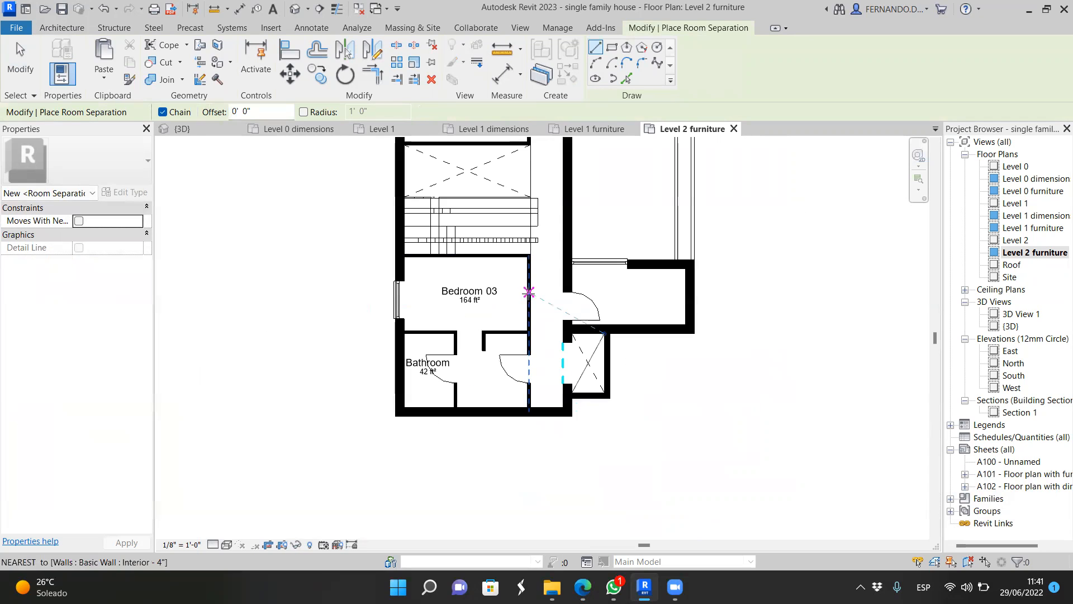
{"action": "scroll", "coordinate": [530, 154], "scroll_direction": "up", "scroll_amount": 5}
{"action": "scroll", "coordinate": [520, 193], "scroll_direction": "down", "scroll_amount": 3}
{"action": "scroll", "coordinate": [527, 164], "scroll_direction": "up", "scroll_amount": 2}
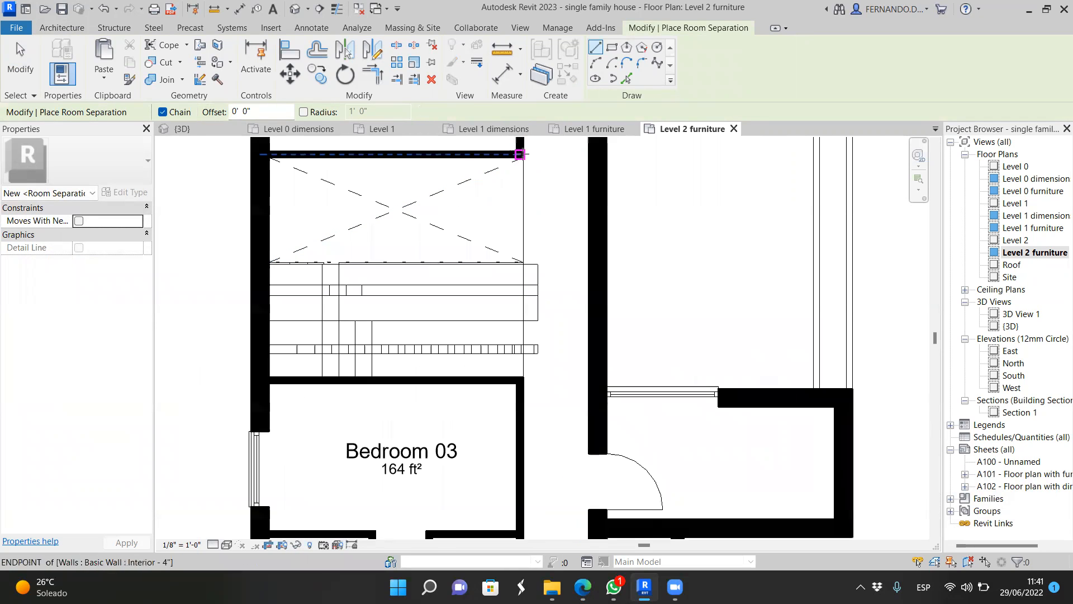
{"action": "scroll", "coordinate": [520, 154], "scroll_direction": "up", "scroll_amount": 3}
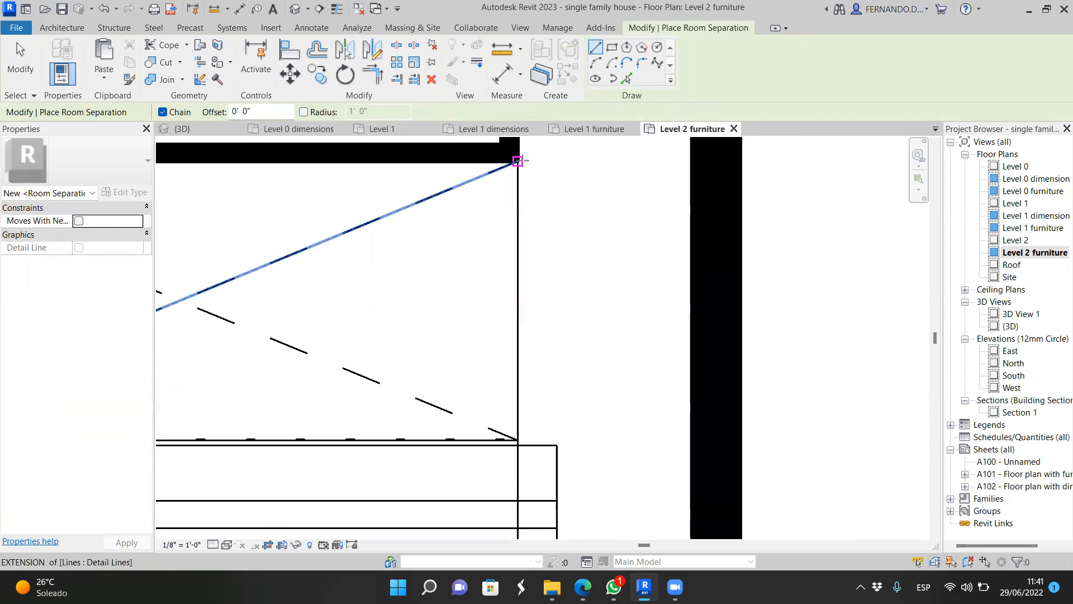
{"action": "left_click", "coordinate": [518, 161]}
{"action": "scroll", "coordinate": [517, 224], "scroll_direction": "down", "scroll_amount": 3}
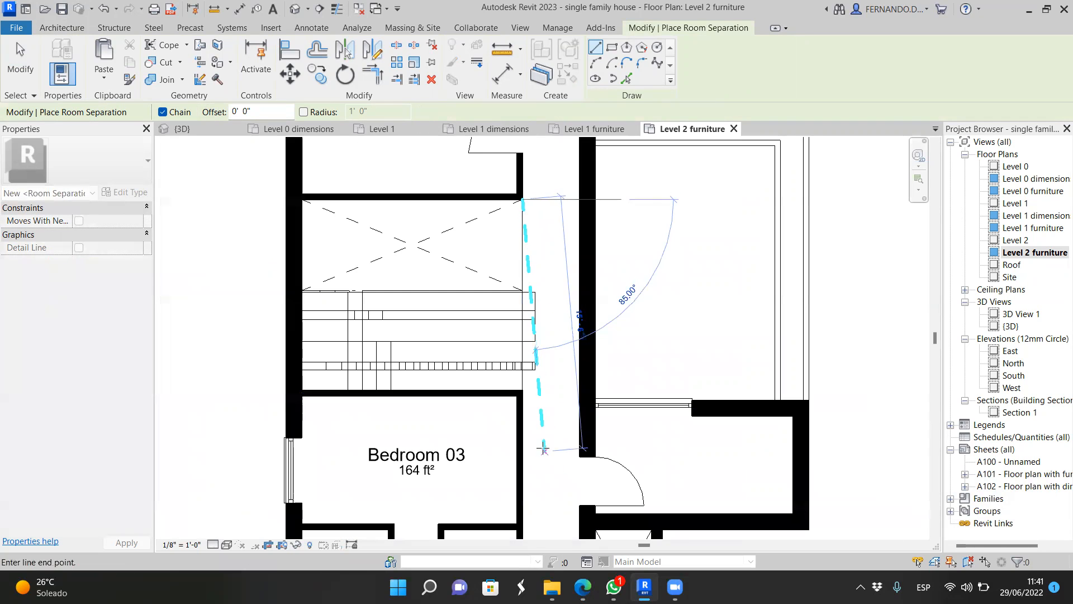
{"action": "left_click", "coordinate": [523, 408]}
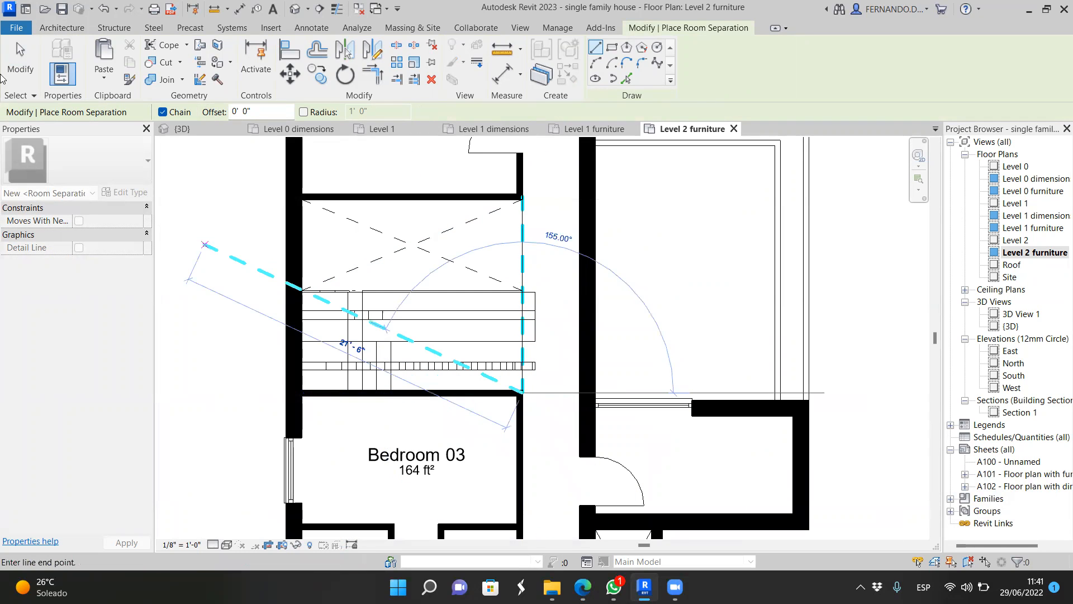
{"action": "left_click", "coordinate": [34, 84]}
Step: Place a tagged room in the corridor beside the staircase and Bedroom 03
{"action": "scroll", "coordinate": [456, 363], "scroll_direction": "down", "scroll_amount": 7}
{"action": "scroll", "coordinate": [496, 373], "scroll_direction": "up", "scroll_amount": 3}
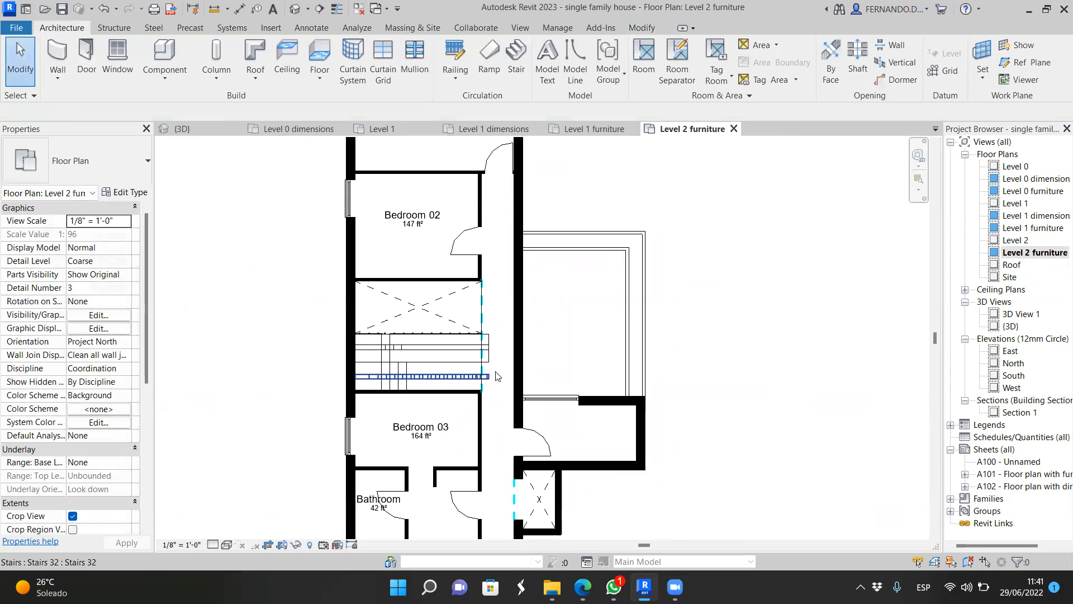
{"action": "left_click", "coordinate": [645, 59]}
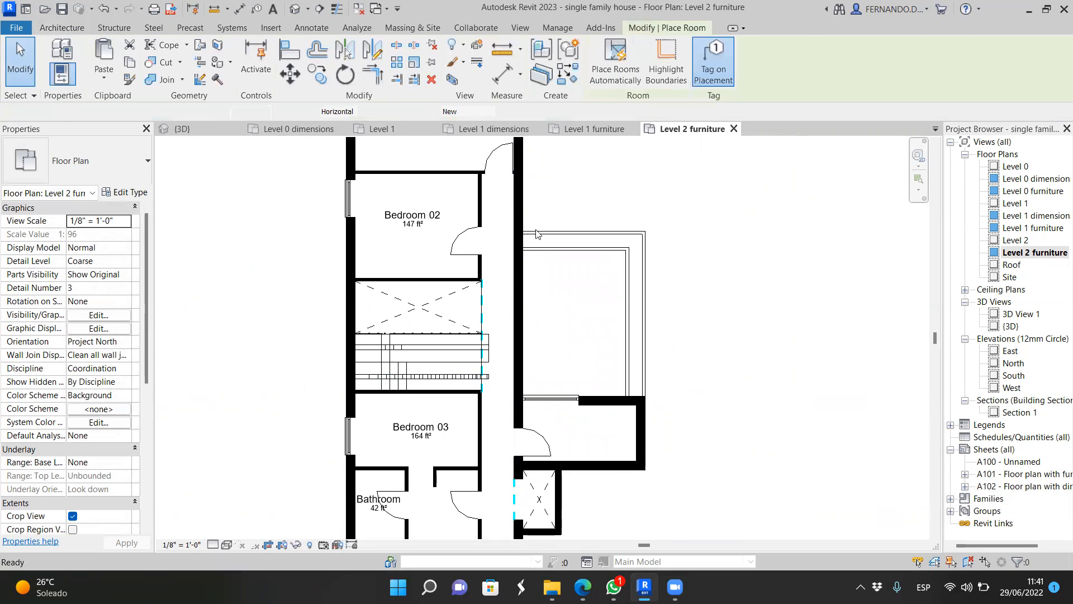
{"action": "scroll", "coordinate": [511, 318], "scroll_direction": "down", "scroll_amount": 1}
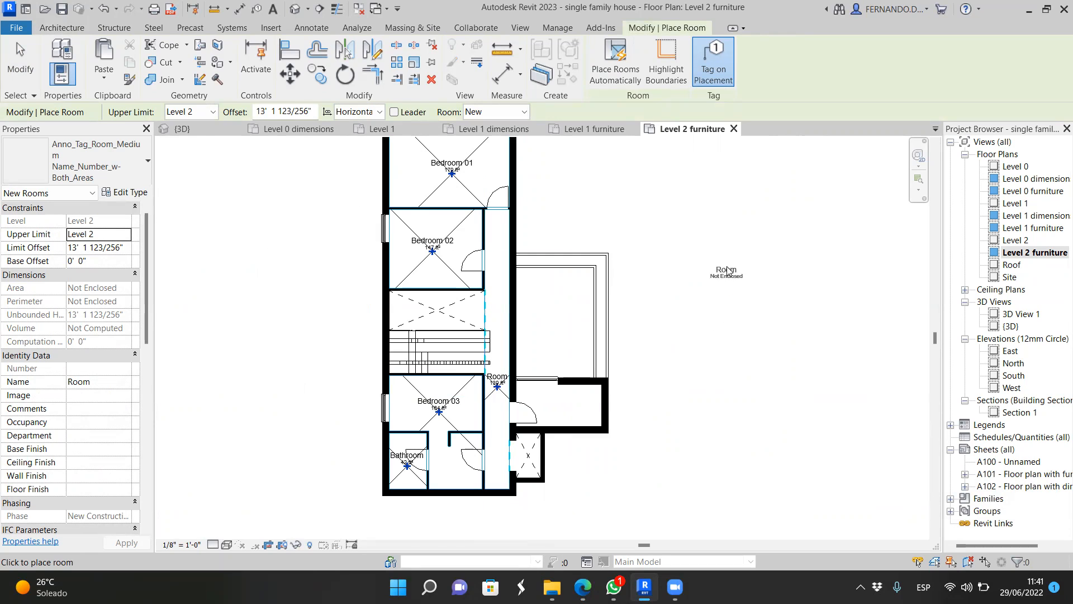
{"action": "key", "text": "Escape"}
Step: Rename the new room beside the staircase as Corridor through its tag
{"action": "scroll", "coordinate": [489, 376], "scroll_direction": "up", "scroll_amount": 2}
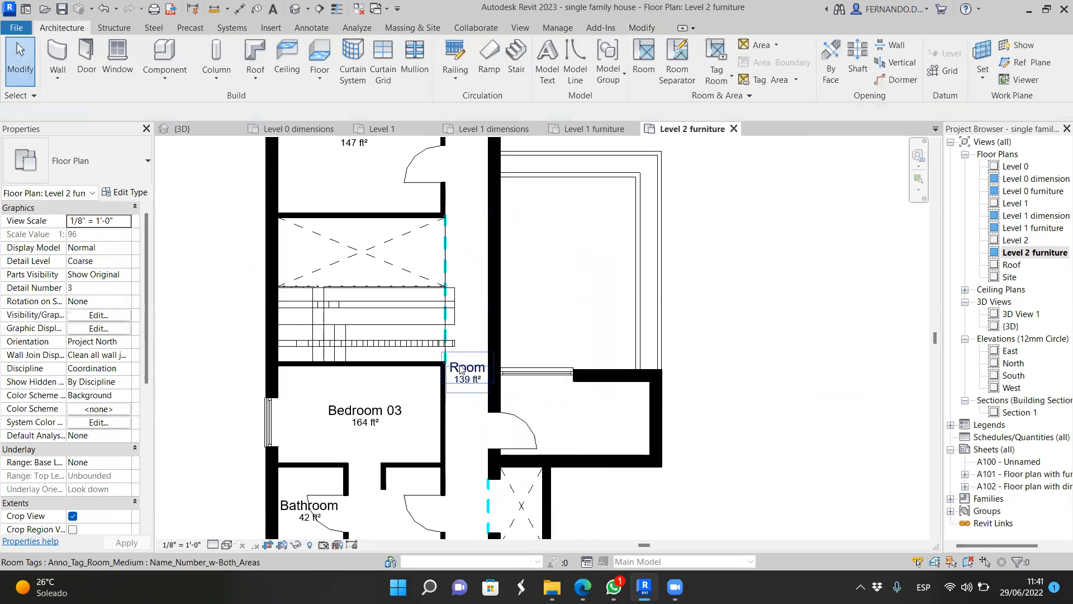
{"action": "scroll", "coordinate": [481, 373], "scroll_direction": "up", "scroll_amount": 3}
{"action": "left_click", "coordinate": [476, 371]}
{"action": "left_click", "coordinate": [476, 371]}
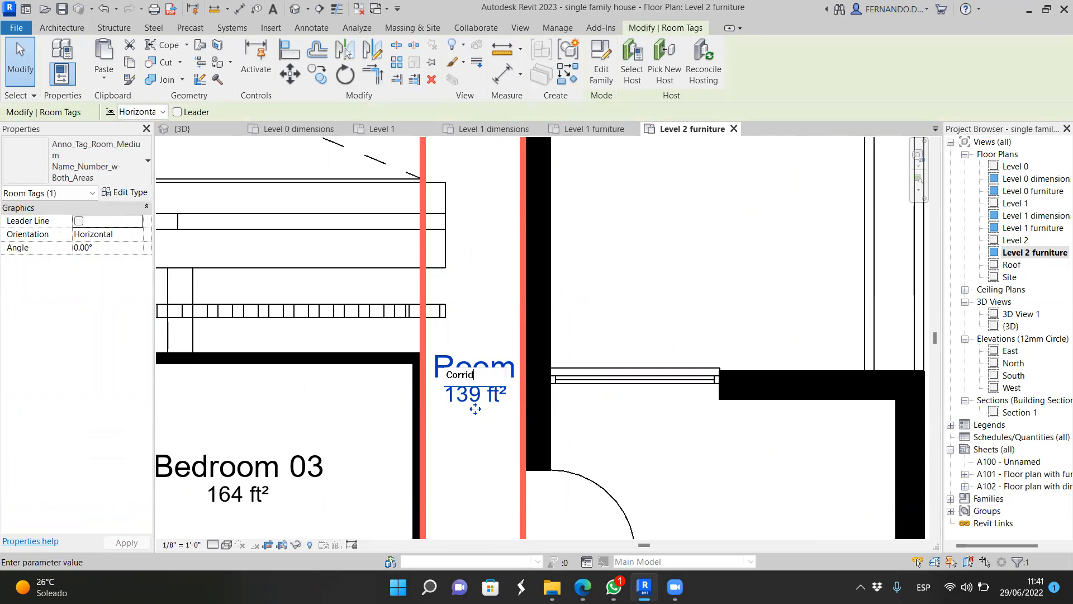
{"action": "key", "text": "Return"}
{"action": "scroll", "coordinate": [674, 308], "scroll_direction": "down", "scroll_amount": 5}
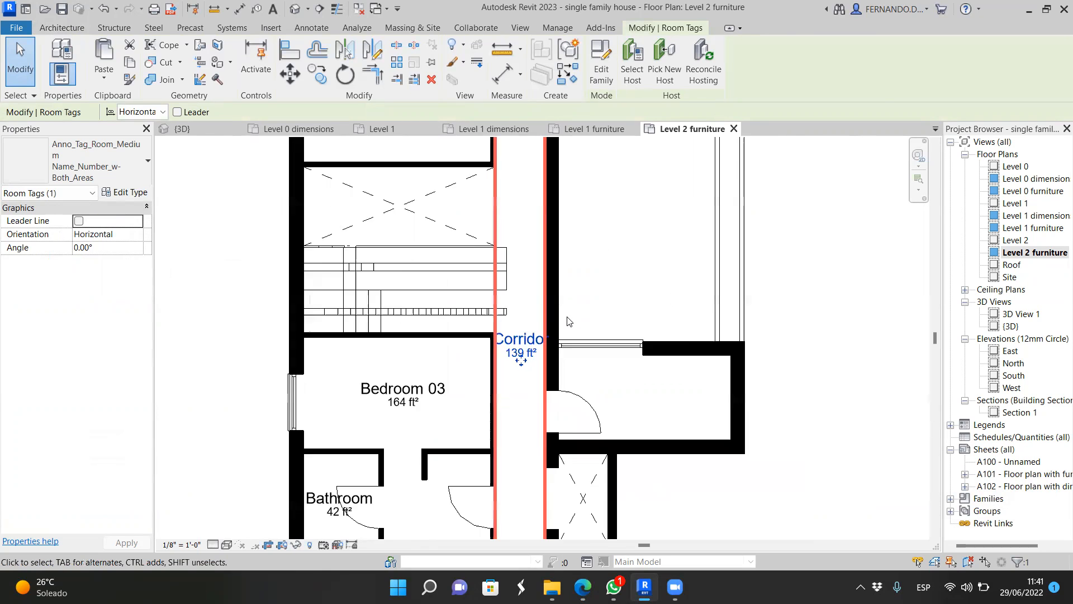
Step: Review the tagged bedrooms, bathroom and corridor across the Level 2 furniture floor plan
{"action": "key", "text": "Escape"}
{"action": "scroll", "coordinate": [695, 384], "scroll_direction": "down", "scroll_amount": 2}
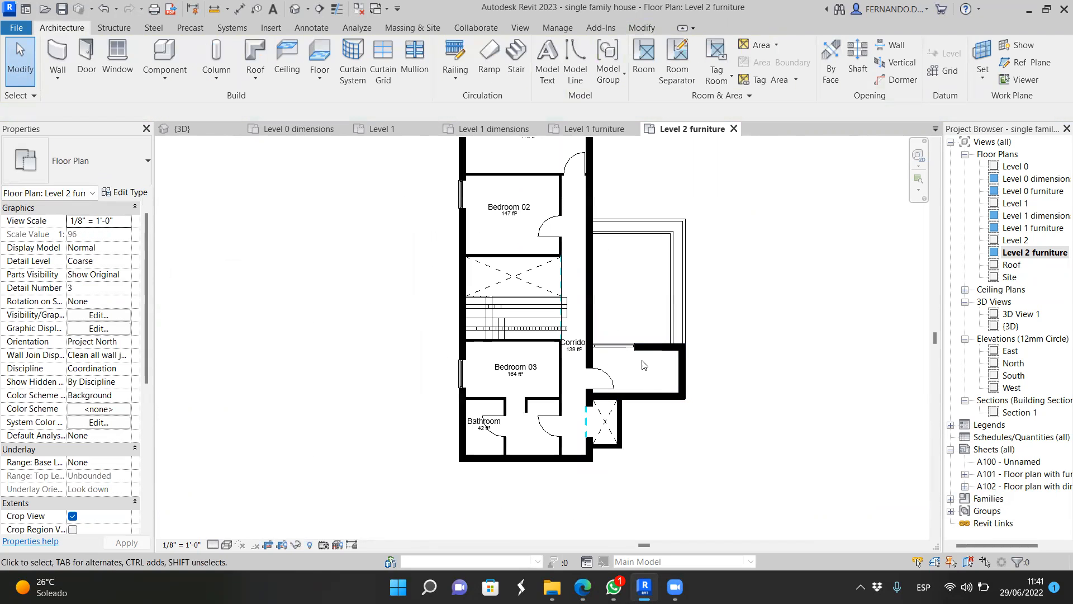
{"action": "scroll", "coordinate": [632, 364], "scroll_direction": "up", "scroll_amount": 4}
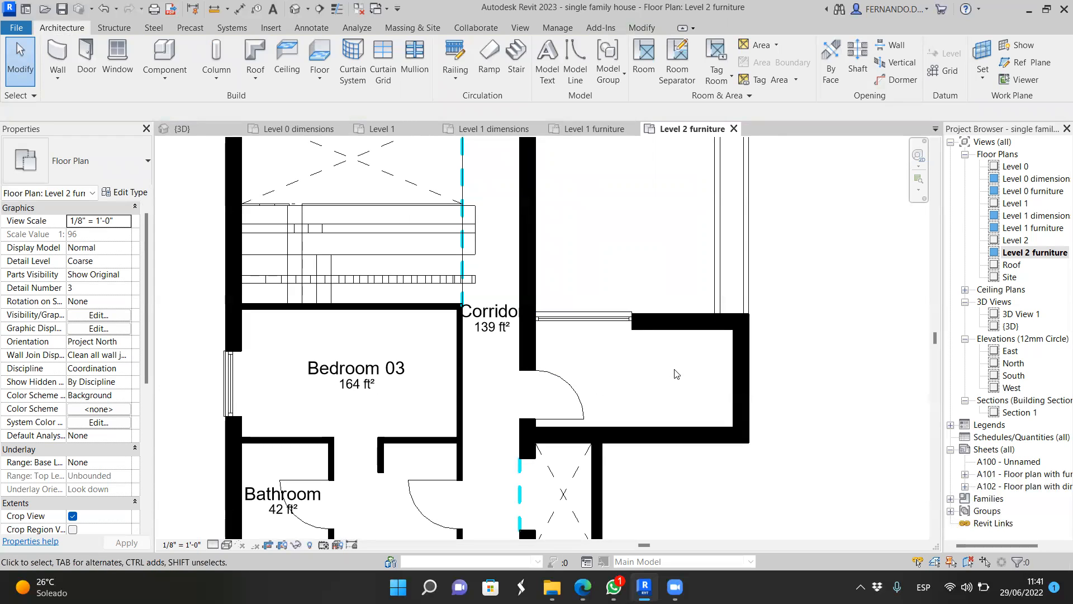
{"action": "scroll", "coordinate": [677, 374], "scroll_direction": "down", "scroll_amount": 5}
{"action": "scroll", "coordinate": [535, 207], "scroll_direction": "up", "scroll_amount": 4}
{"action": "scroll", "coordinate": [535, 210], "scroll_direction": "down", "scroll_amount": 3}
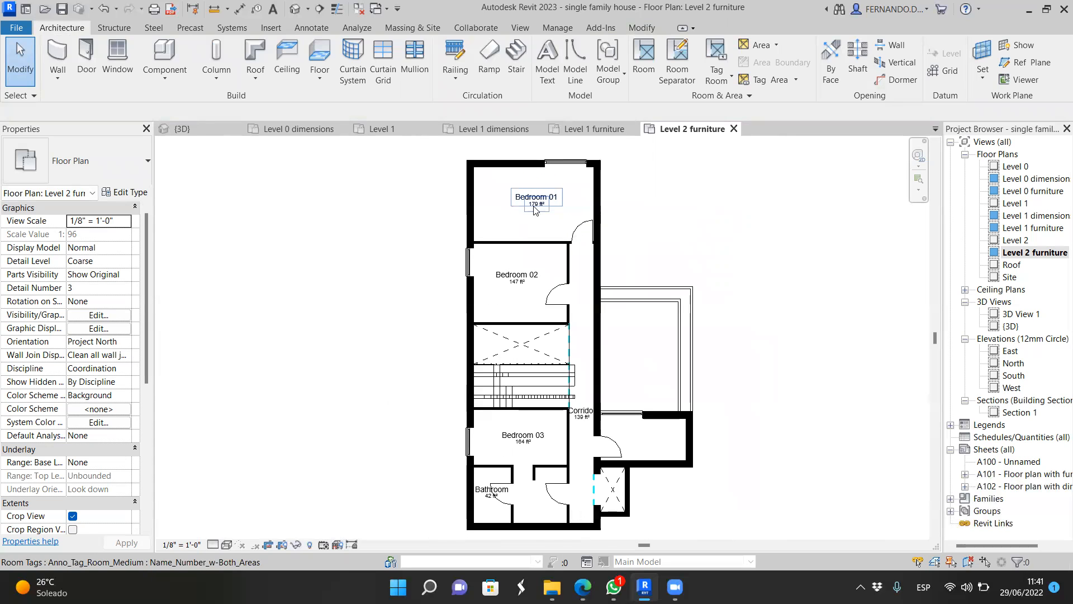
Step: Open the Level 1 furniture floor plan and examine the layout of its living, dining, stair, kitchen and bedroom areas
{"action": "left_click", "coordinate": [606, 129]}
{"action": "scroll", "coordinate": [584, 266], "scroll_direction": "down", "scroll_amount": 4}
{"action": "scroll", "coordinate": [597, 323], "scroll_direction": "up", "scroll_amount": 3}
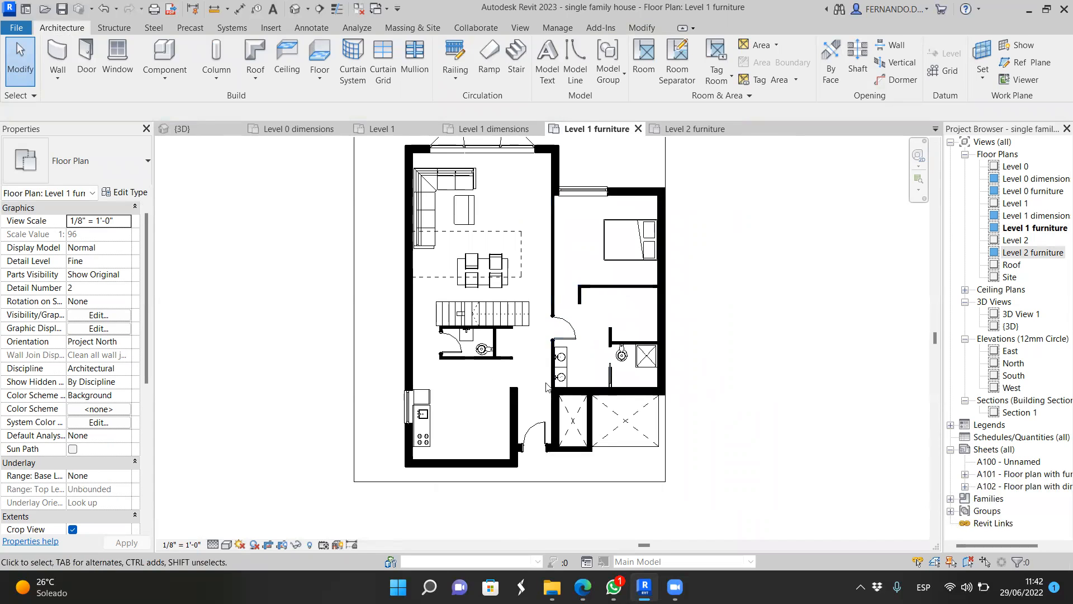
{"action": "scroll", "coordinate": [580, 350], "scroll_direction": "up", "scroll_amount": 2}
{"action": "scroll", "coordinate": [422, 358], "scroll_direction": "down", "scroll_amount": 2}
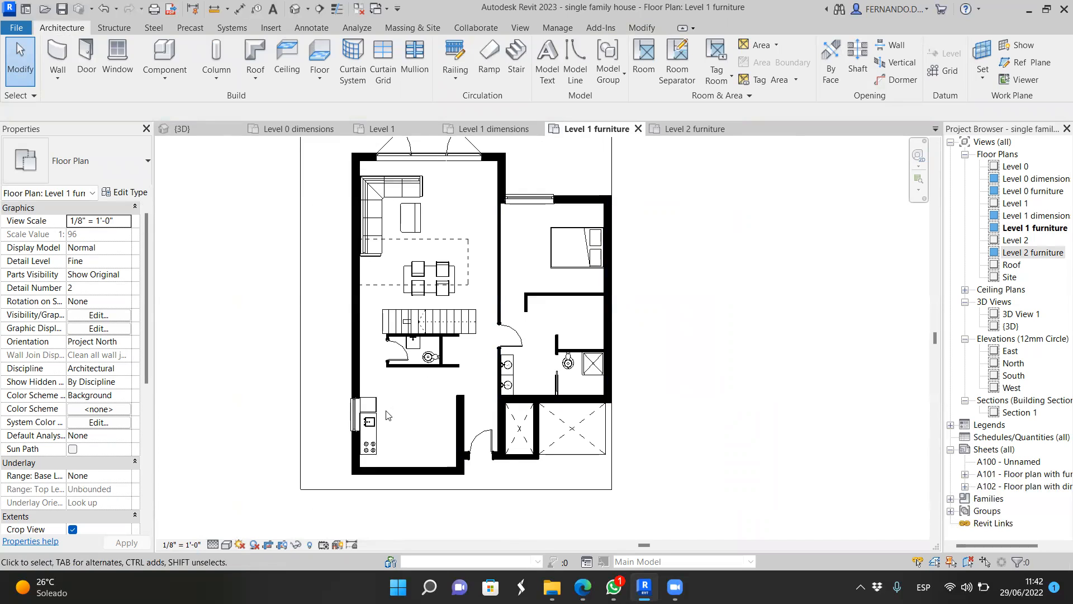
{"action": "scroll", "coordinate": [388, 415], "scroll_direction": "up", "scroll_amount": 2}
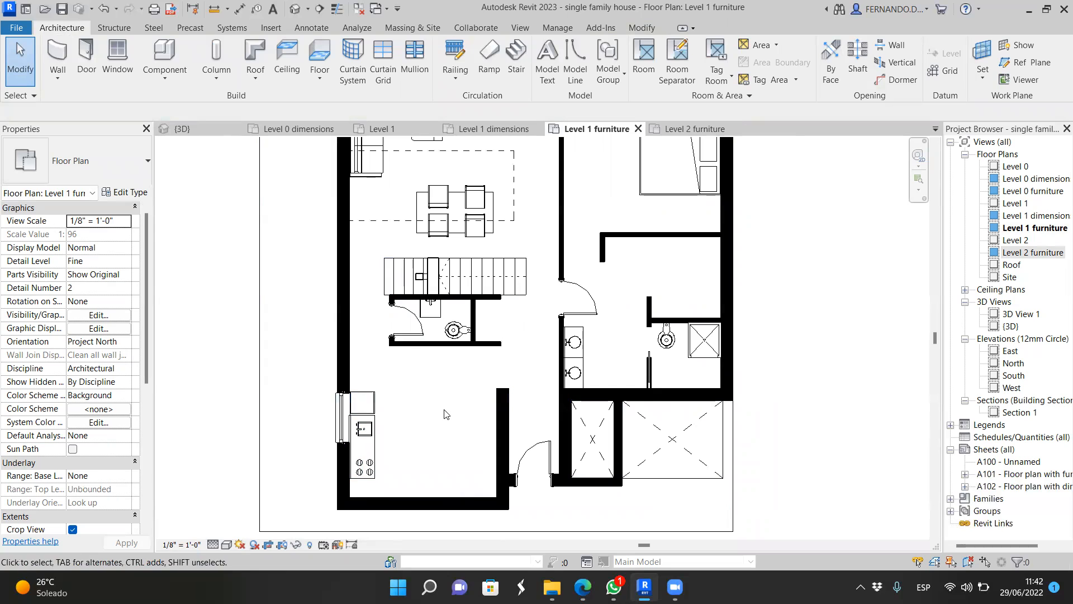
{"action": "scroll", "coordinate": [523, 334], "scroll_direction": "down", "scroll_amount": 1}
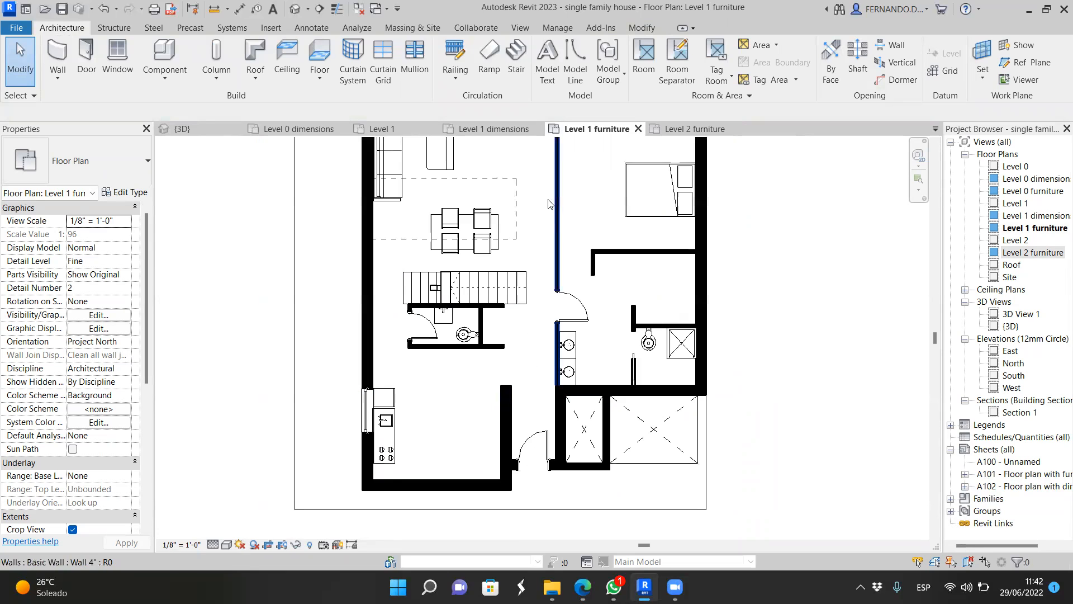
{"action": "scroll", "coordinate": [537, 313], "scroll_direction": "down", "scroll_amount": 1}
{"action": "scroll", "coordinate": [442, 240], "scroll_direction": "down", "scroll_amount": 1}
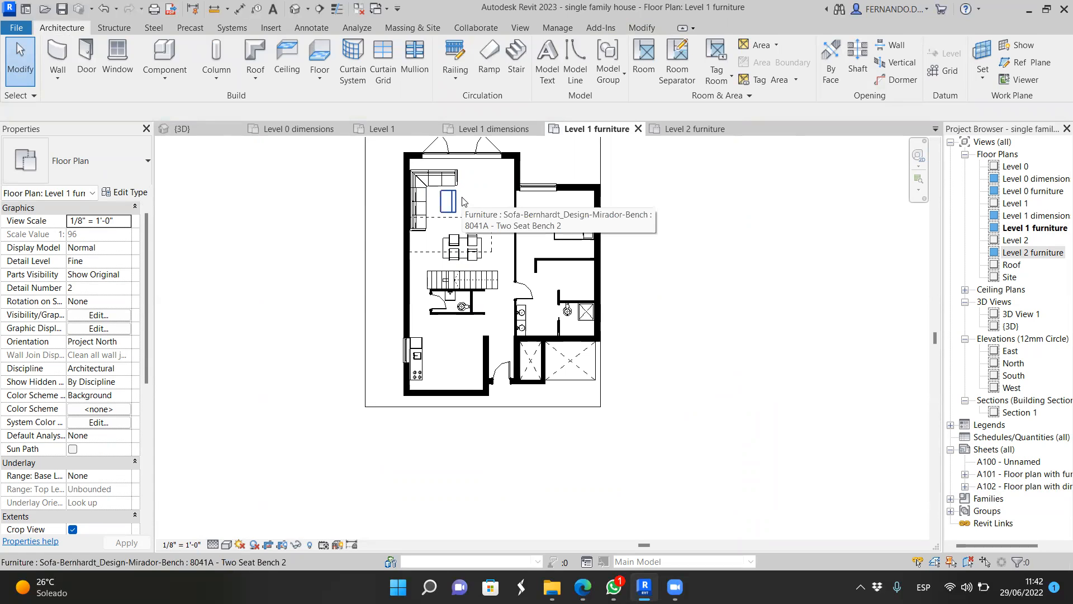
{"action": "scroll", "coordinate": [461, 290], "scroll_direction": "up", "scroll_amount": 2}
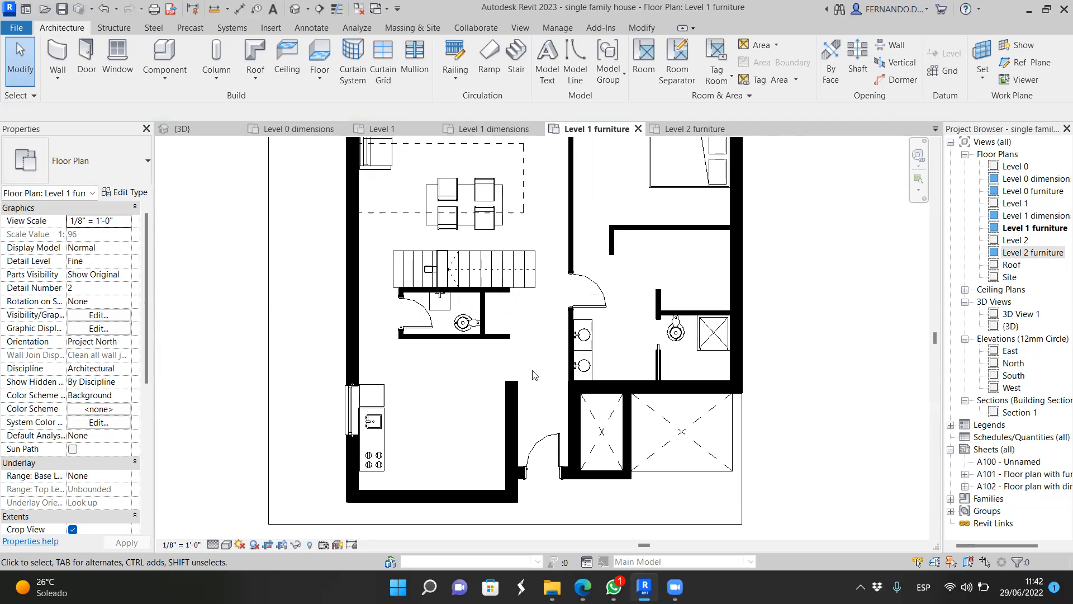
Step: Draw a horizontal room separation line along the staircase's dining-side edge, spanning from the bedroom partition wall to the opposite exterior wall
{"action": "key", "text": "r"}
{"action": "key", "text": "s"}
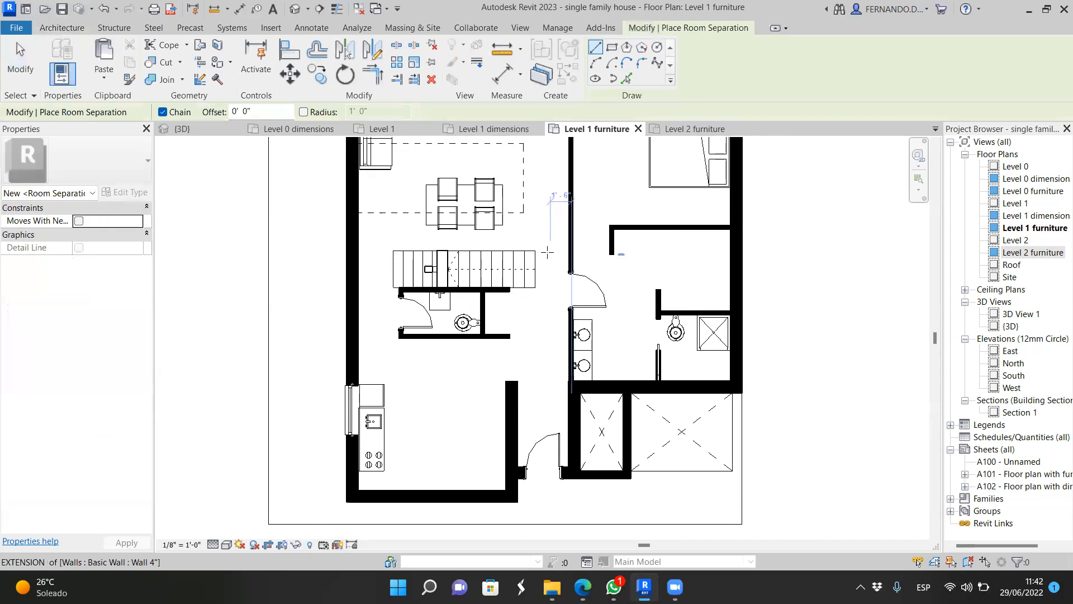
{"action": "scroll", "coordinate": [537, 249], "scroll_direction": "up", "scroll_amount": 1}
{"action": "left_click", "coordinate": [531, 250]}
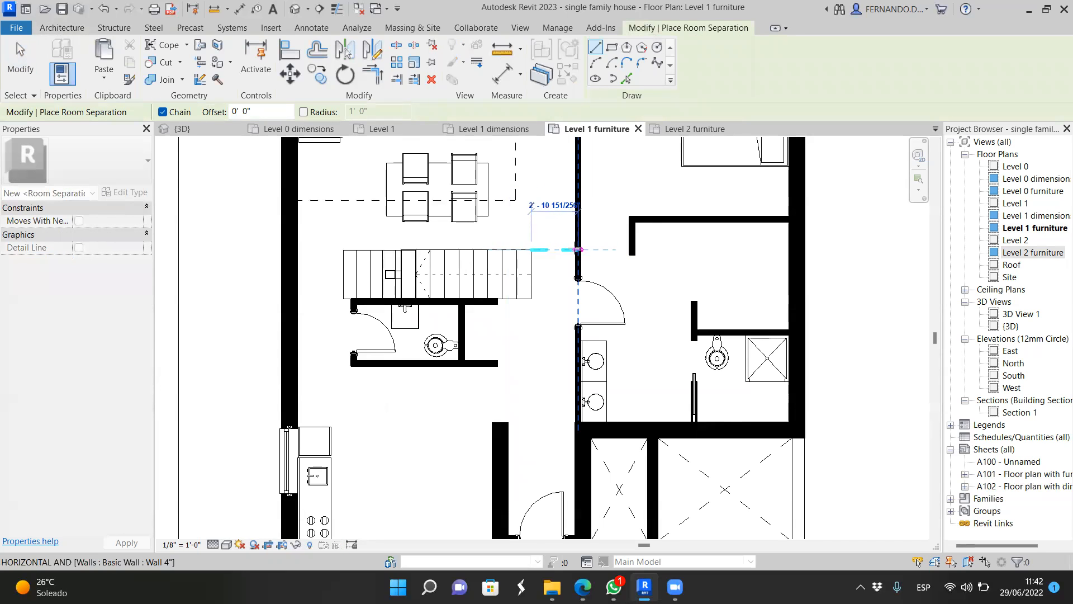
{"action": "left_click", "coordinate": [291, 250]}
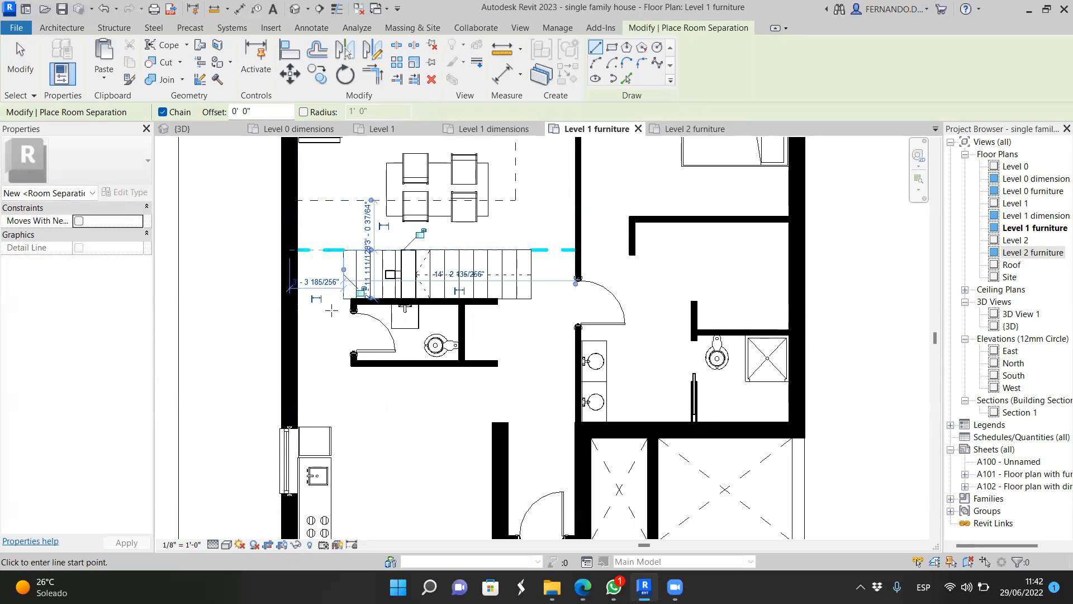
Step: Enclose the kitchen with room separation lines from the small toilet's lower wall to the exterior wall and down to the kitchen wall
{"action": "scroll", "coordinate": [331, 311], "scroll_direction": "down", "scroll_amount": 4}
{"action": "scroll", "coordinate": [358, 364], "scroll_direction": "up", "scroll_amount": 5}
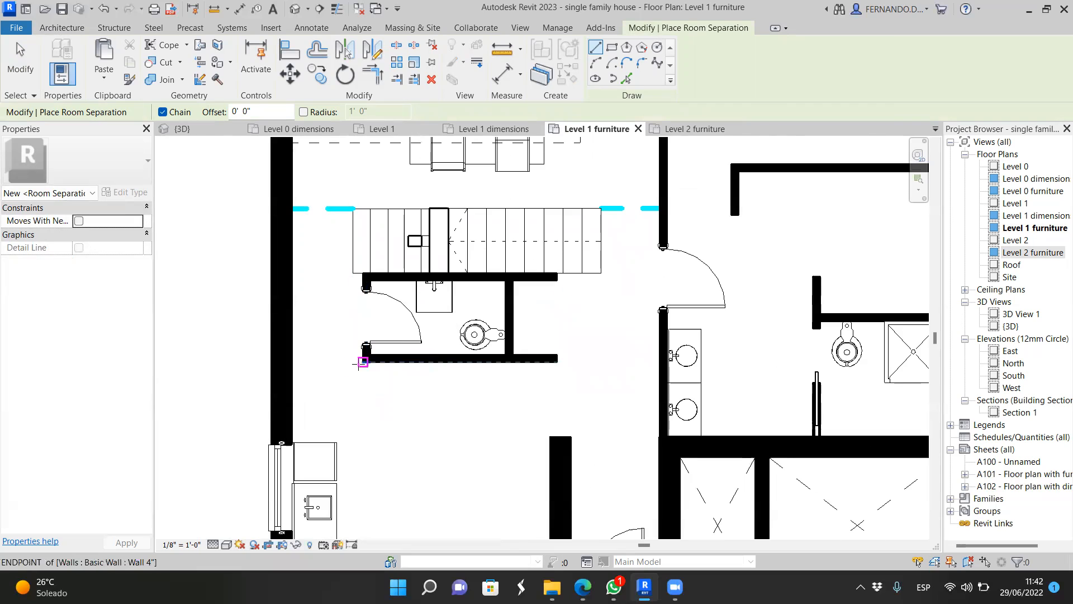
{"action": "left_click", "coordinate": [363, 362]}
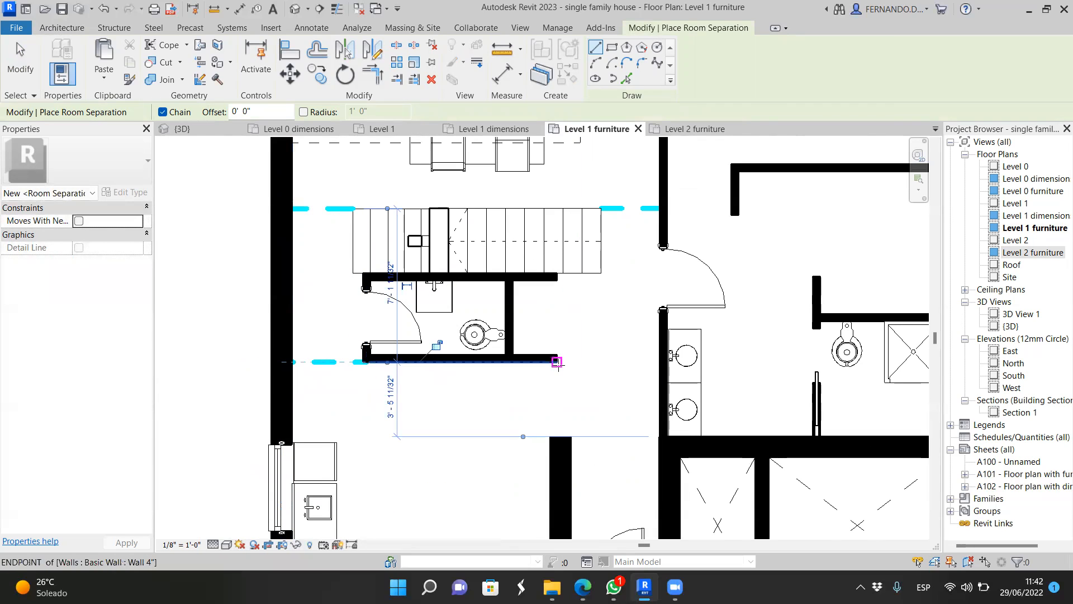
{"action": "left_click", "coordinate": [557, 362]}
{"action": "left_click", "coordinate": [557, 437]}
{"action": "scroll", "coordinate": [447, 290], "scroll_direction": "down", "scroll_amount": 3}
{"action": "key", "text": "Escape"}
{"action": "key", "text": "Escape"}
{"action": "scroll", "coordinate": [538, 349], "scroll_direction": "up", "scroll_amount": 2}
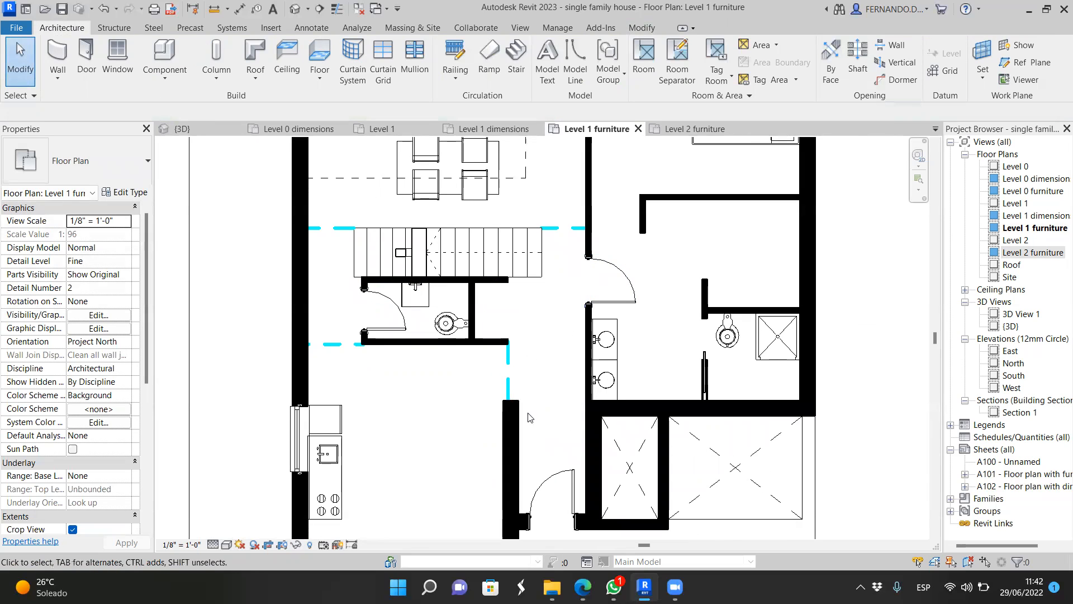
Step: Draw a horizontal room separation line above the double vanity, from the toilet partition's end to the wall below the bedroom door
{"action": "scroll", "coordinate": [468, 349], "scroll_direction": "down", "scroll_amount": 2}
{"action": "scroll", "coordinate": [421, 435], "scroll_direction": "up", "scroll_amount": 2}
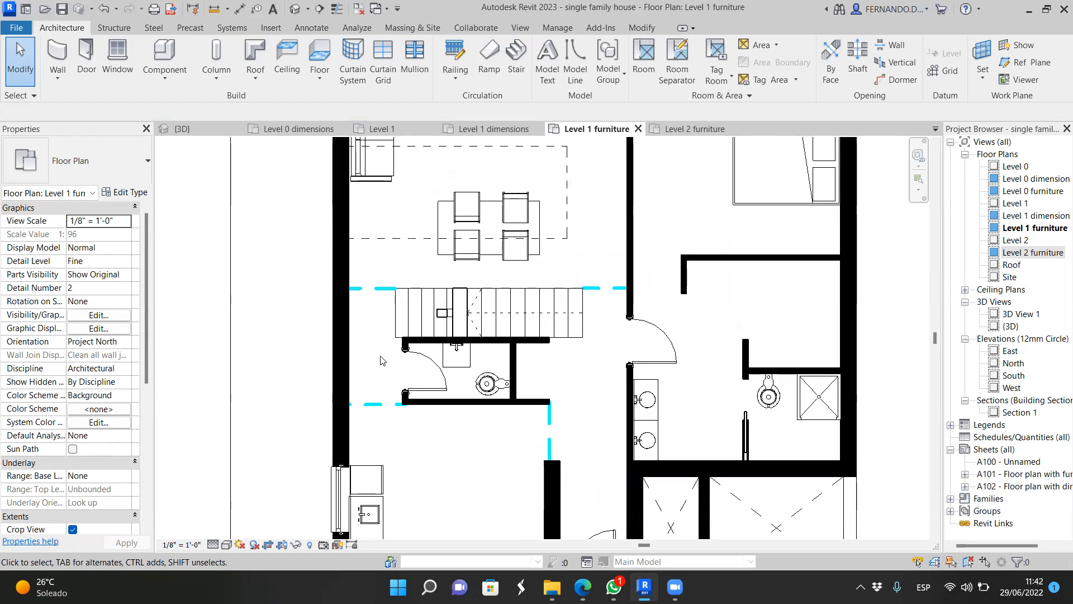
{"action": "scroll", "coordinate": [381, 361], "scroll_direction": "down", "scroll_amount": 2}
{"action": "scroll", "coordinate": [508, 319], "scroll_direction": "down", "scroll_amount": 1}
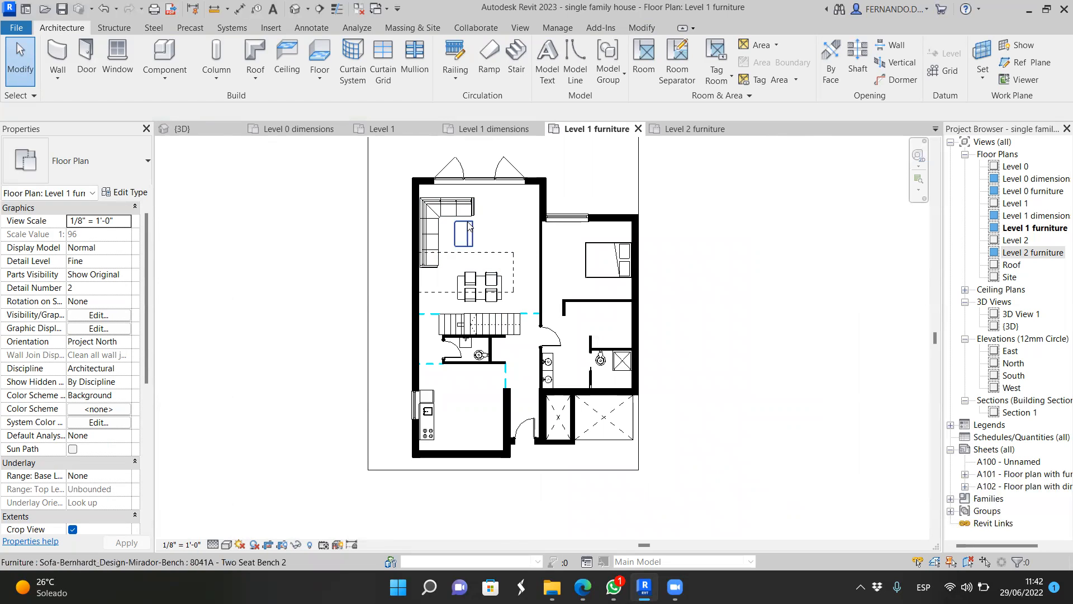
{"action": "scroll", "coordinate": [581, 341], "scroll_direction": "up", "scroll_amount": 3}
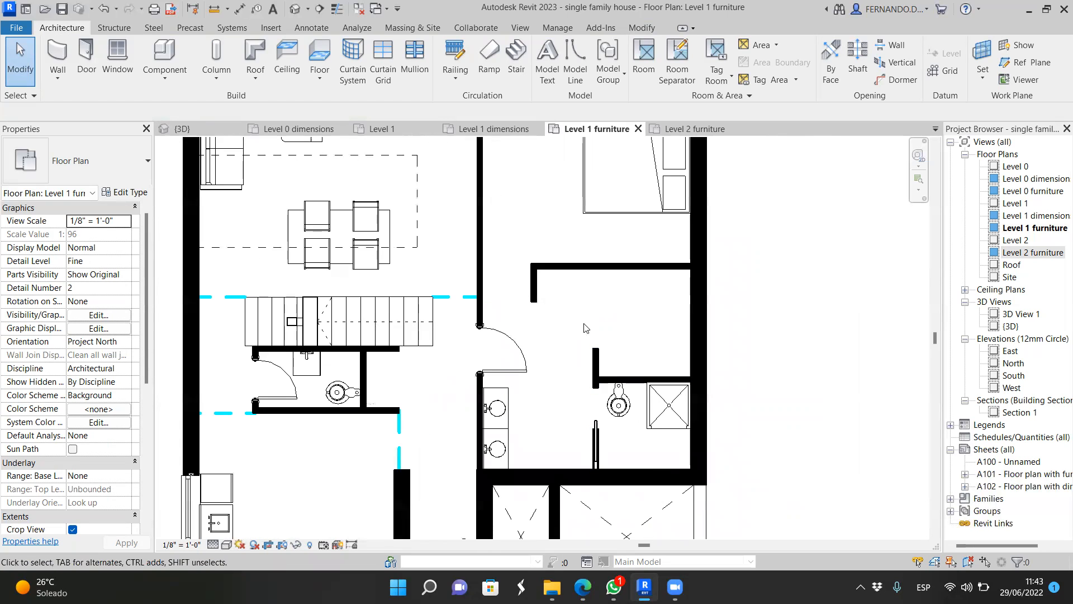
{"action": "scroll", "coordinate": [506, 391], "scroll_direction": "up", "scroll_amount": 2}
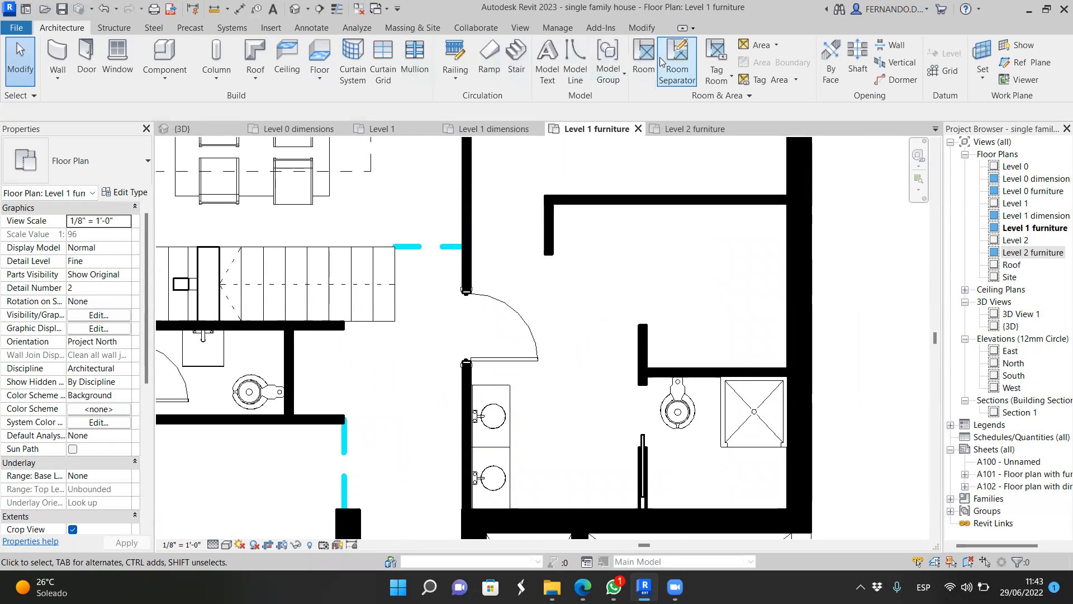
{"action": "left_click", "coordinate": [677, 64]}
{"action": "left_click", "coordinate": [641, 378]}
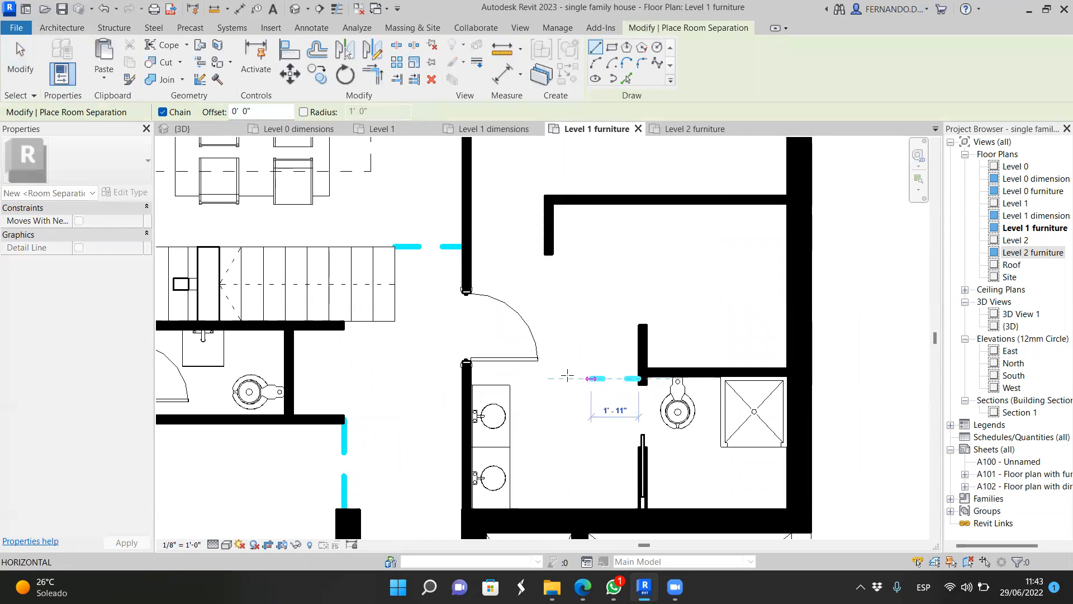
{"action": "left_click", "coordinate": [473, 379]}
{"action": "key", "text": "Escape"}
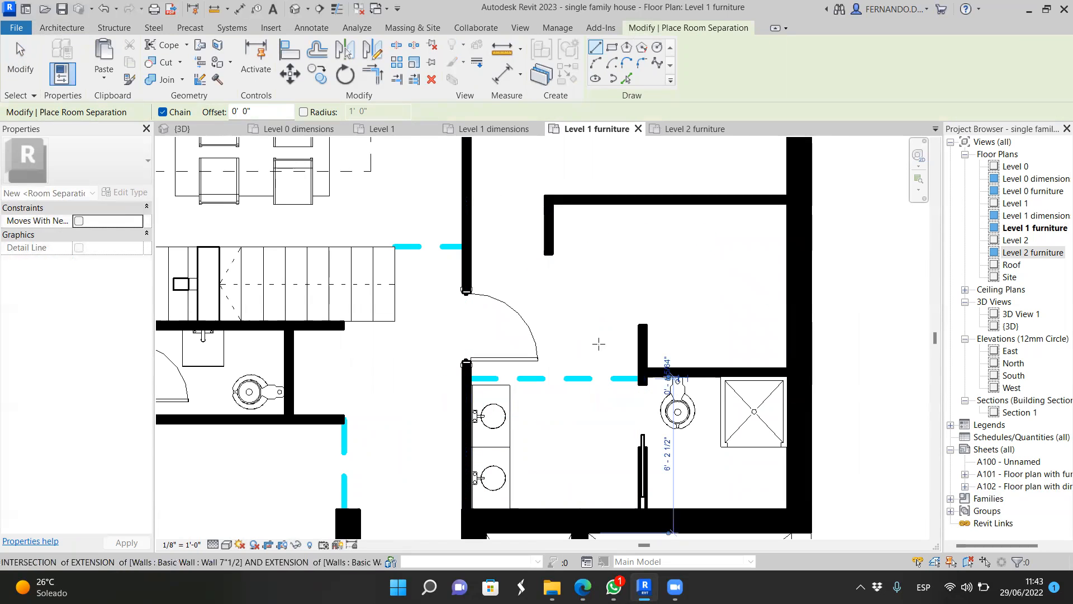
{"action": "key", "text": "Escape"}
Step: Place a tagged room in the bedroom beside the double bed
{"action": "scroll", "coordinate": [622, 322], "scroll_direction": "down", "scroll_amount": 4}
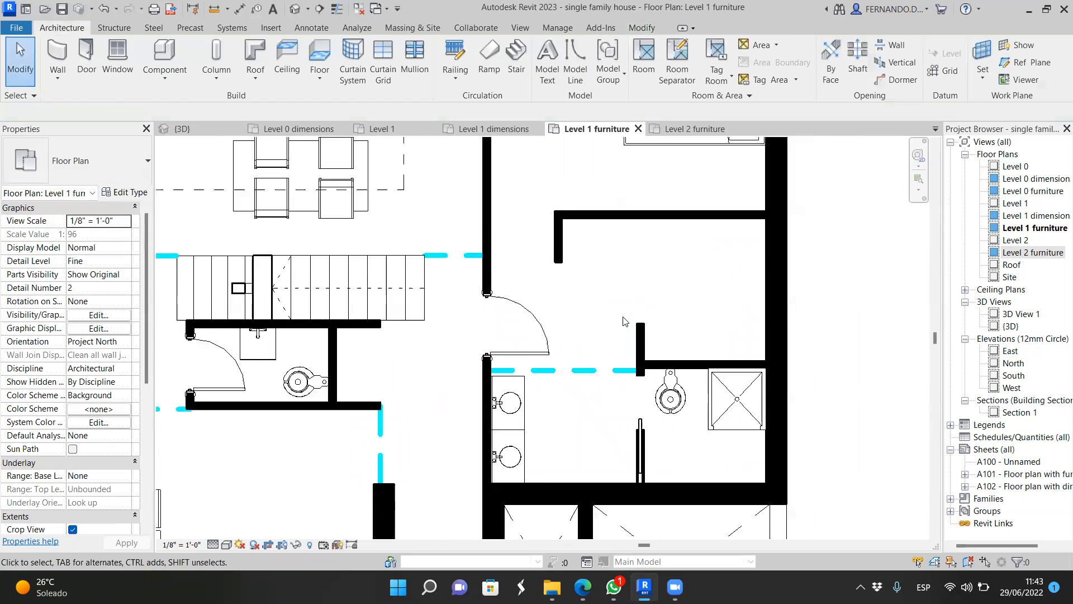
{"action": "left_click", "coordinate": [644, 62]}
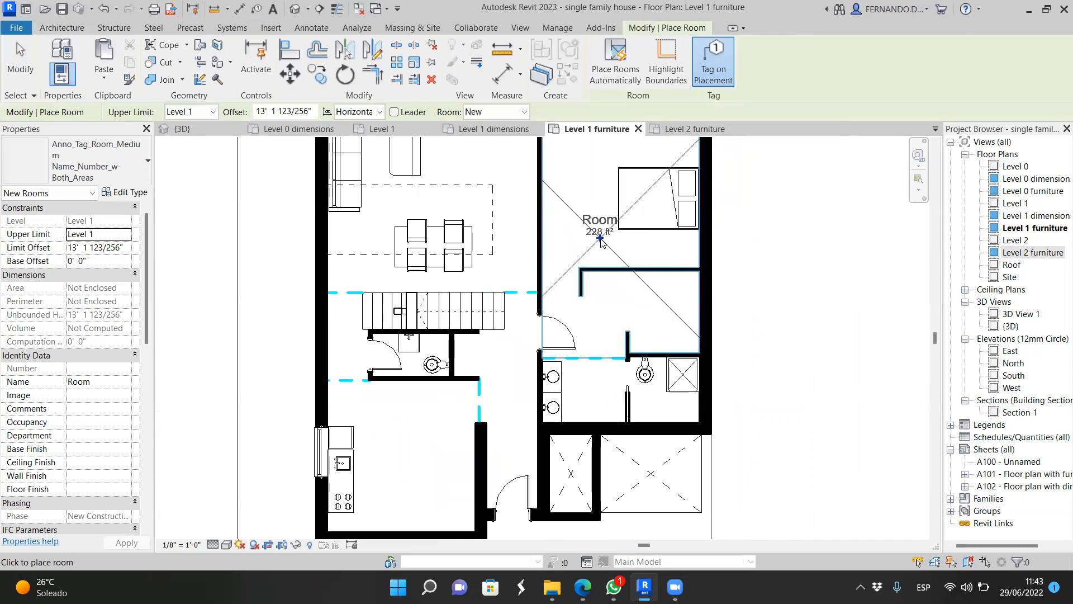
{"action": "left_click", "coordinate": [596, 234]}
{"action": "key", "text": "Escape"}
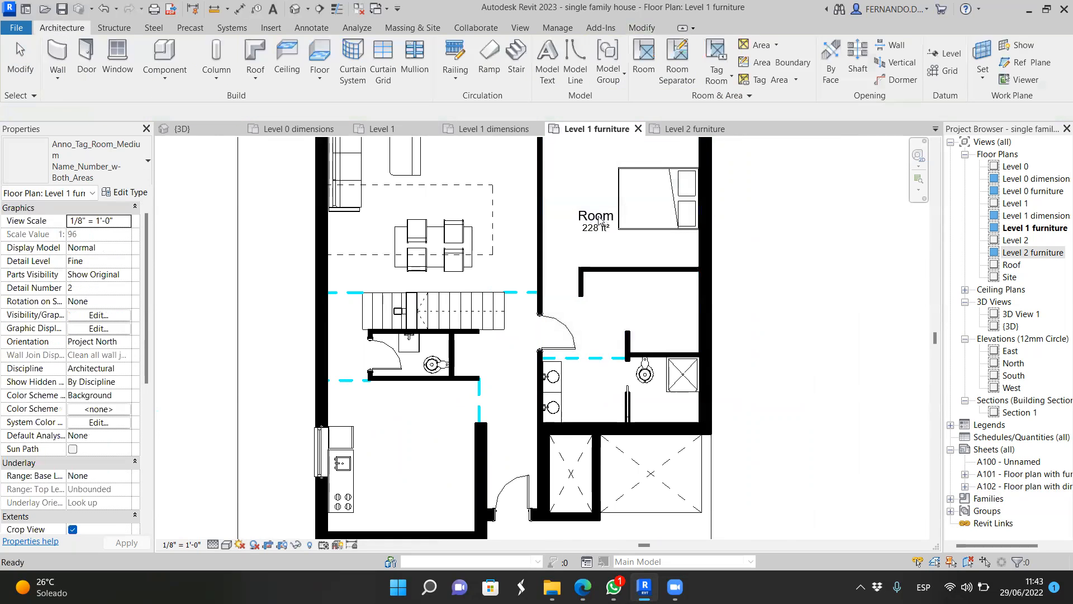
Step: Rename the bedroom's room as Master Bedroom through its tag and move the tag closer to the bed
{"action": "left_click", "coordinate": [594, 223]}
{"action": "left_click", "coordinate": [588, 215]}
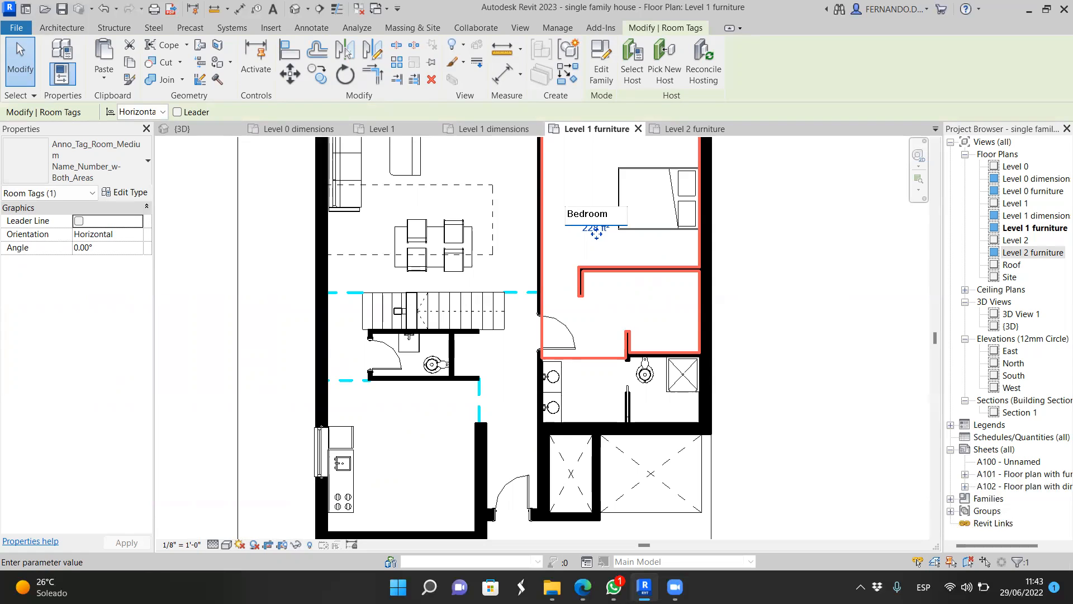
{"action": "key", "text": "Return"}
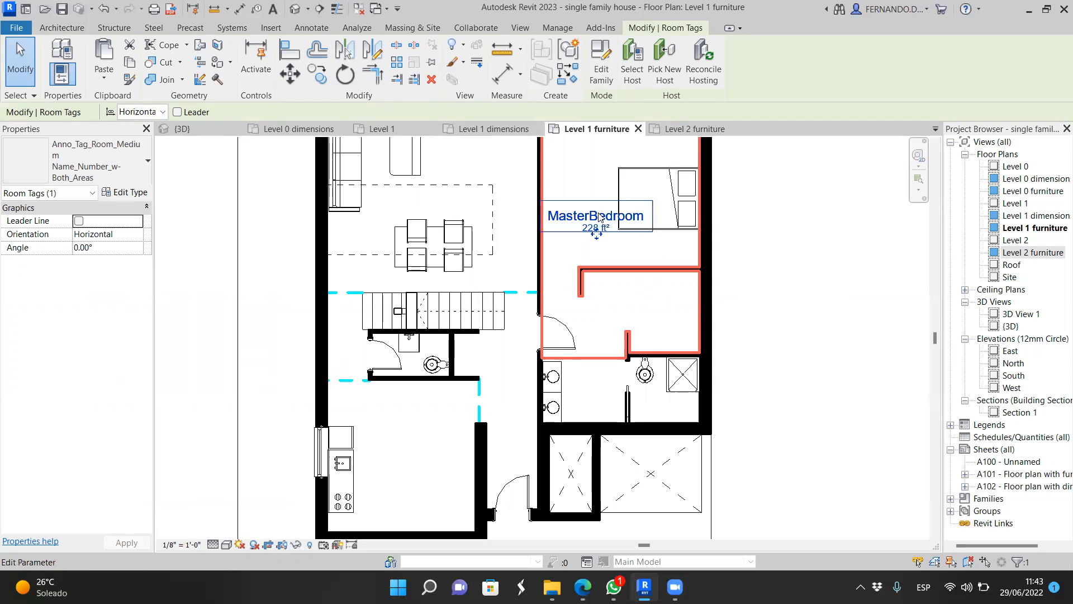
{"action": "left_click", "coordinate": [592, 216]}
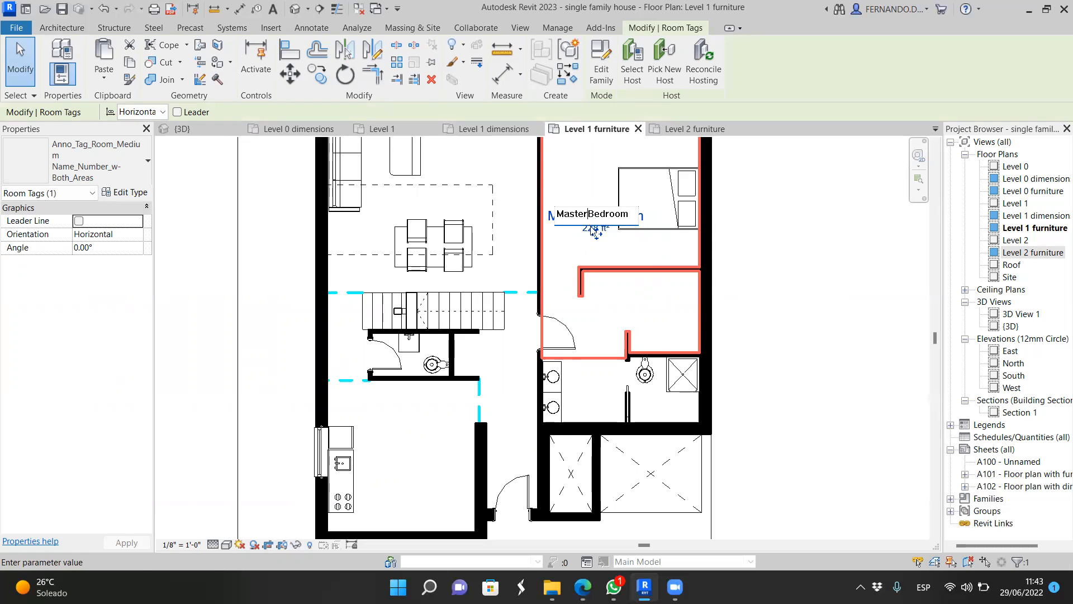
{"action": "left_click", "coordinate": [768, 240]}
{"action": "left_click", "coordinate": [608, 217]}
{"action": "left_click", "coordinate": [638, 246]}
{"action": "left_click_drag", "start_coordinate": [596, 235], "coordinate": [617, 208]}
{"action": "middle_click_drag", "start_coordinate": [751, 308], "coordinate": [729, 312]}
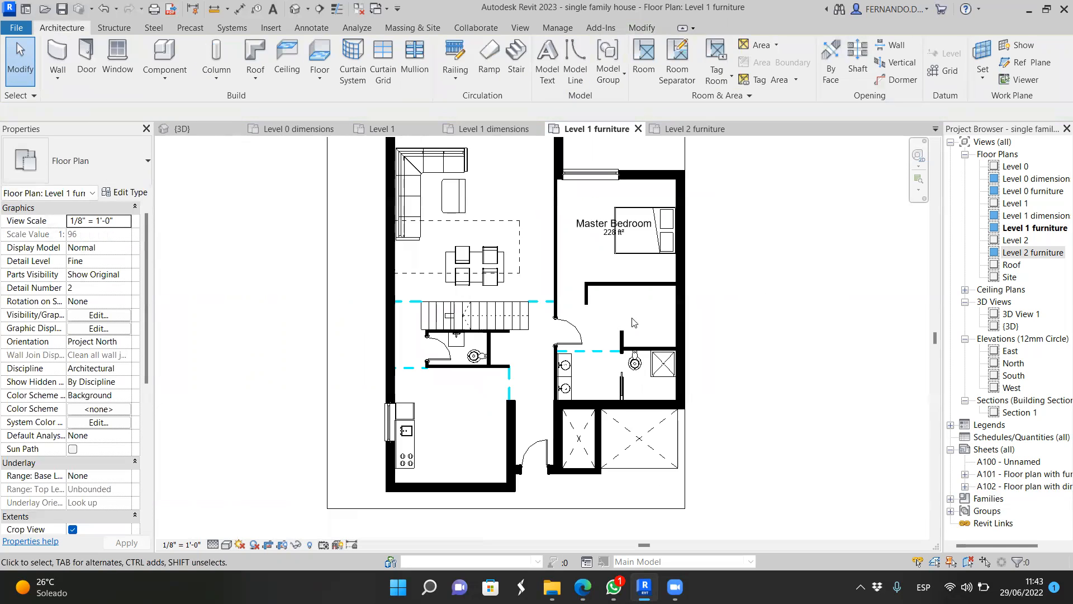
Step: Place tagged rooms in the double-vanity area and in the adjoining toilet and shower compartment
{"action": "left_click", "coordinate": [644, 61]}
{"action": "scroll", "coordinate": [570, 402], "scroll_direction": "up", "scroll_amount": 2}
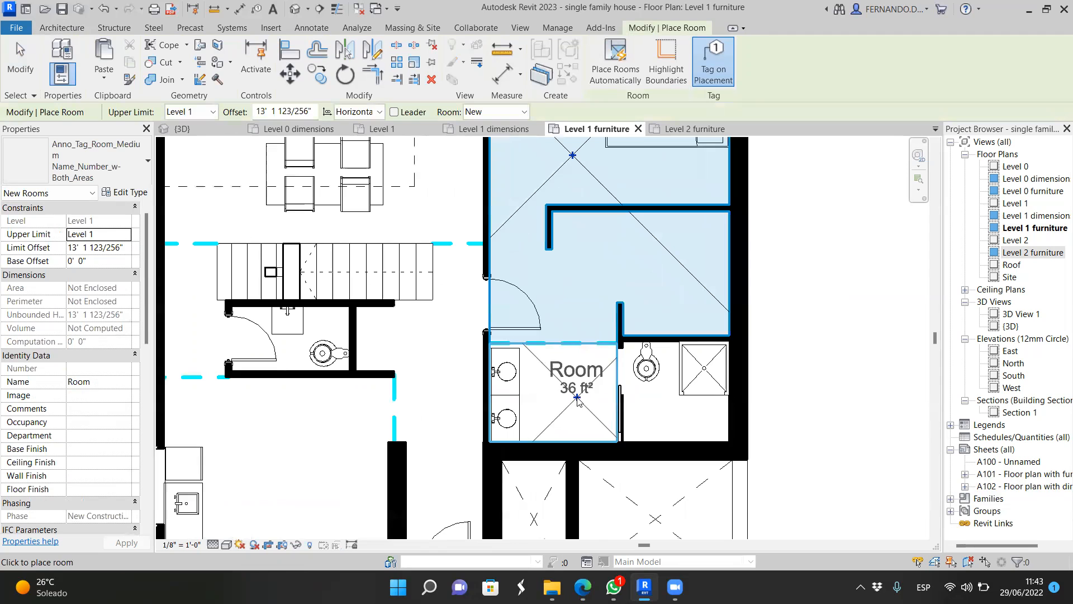
{"action": "scroll", "coordinate": [568, 397], "scroll_direction": "up", "scroll_amount": 2}
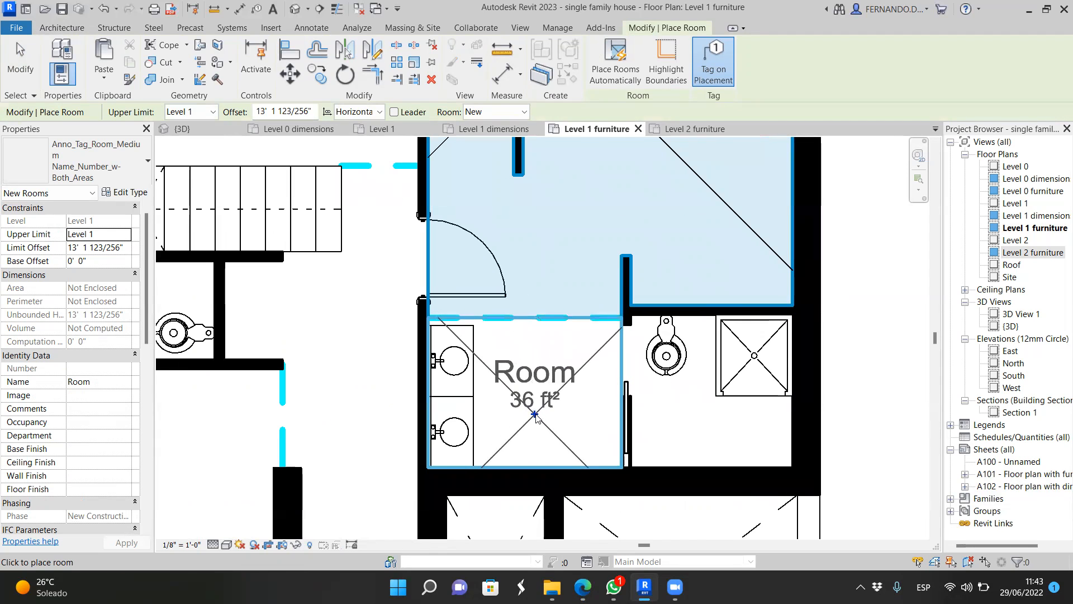
{"action": "left_click", "coordinate": [535, 413]}
{"action": "left_click", "coordinate": [700, 416]}
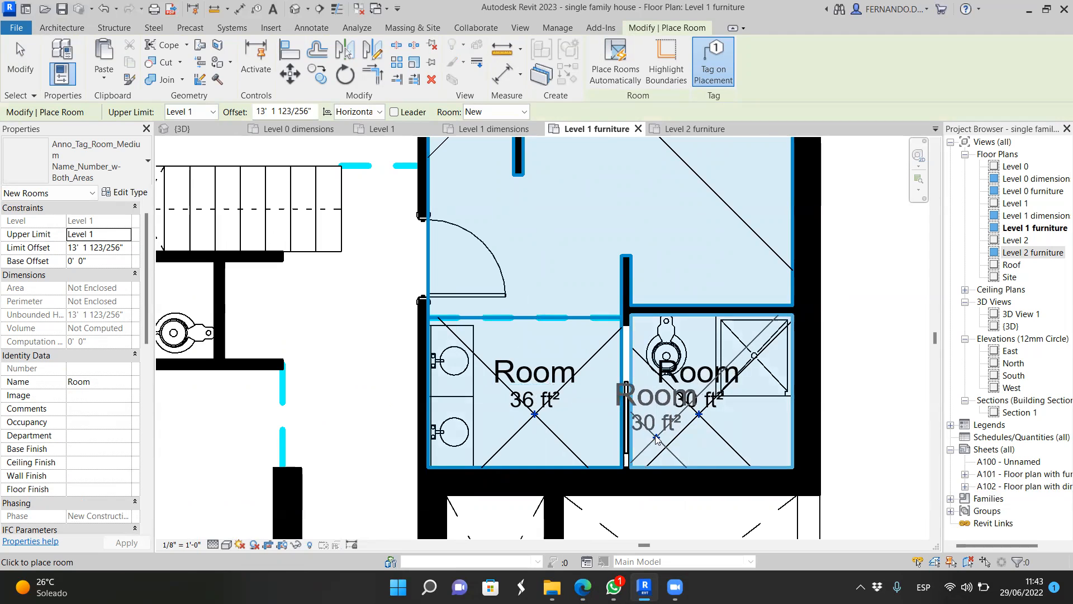
{"action": "key", "text": "Escape"}
{"action": "key", "text": "Escape"}
{"action": "scroll", "coordinate": [696, 404], "scroll_direction": "down", "scroll_amount": 1}
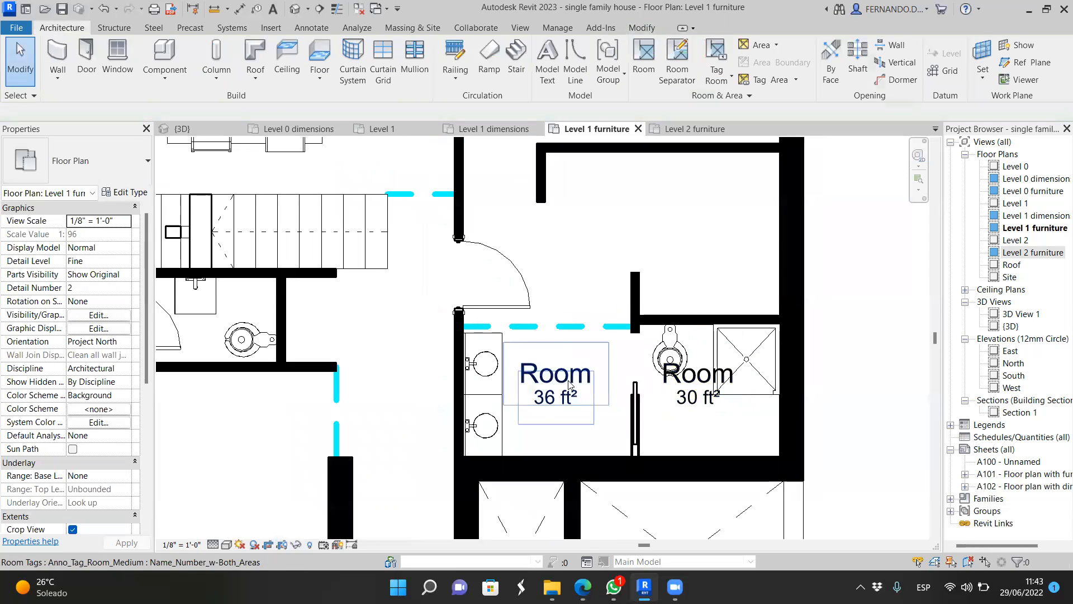
{"action": "scroll", "coordinate": [651, 382], "scroll_direction": "down", "scroll_amount": 2}
{"action": "scroll", "coordinate": [651, 382], "scroll_direction": "down", "scroll_amount": 1}
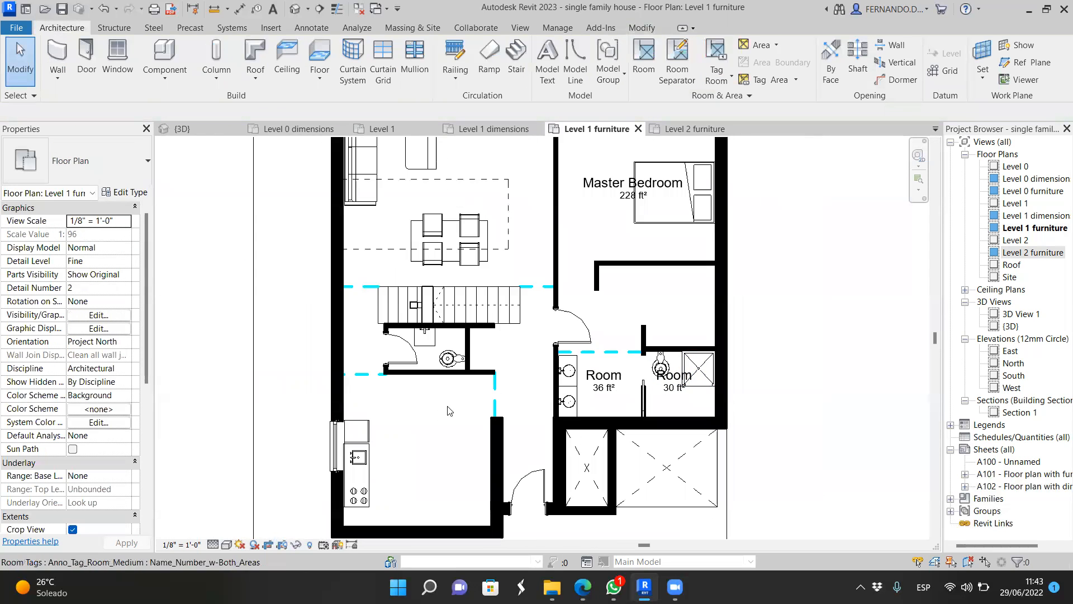
Step: Place a tagged room in the kitchen area
{"action": "key", "text": "r"}
{"action": "key", "text": "m"}
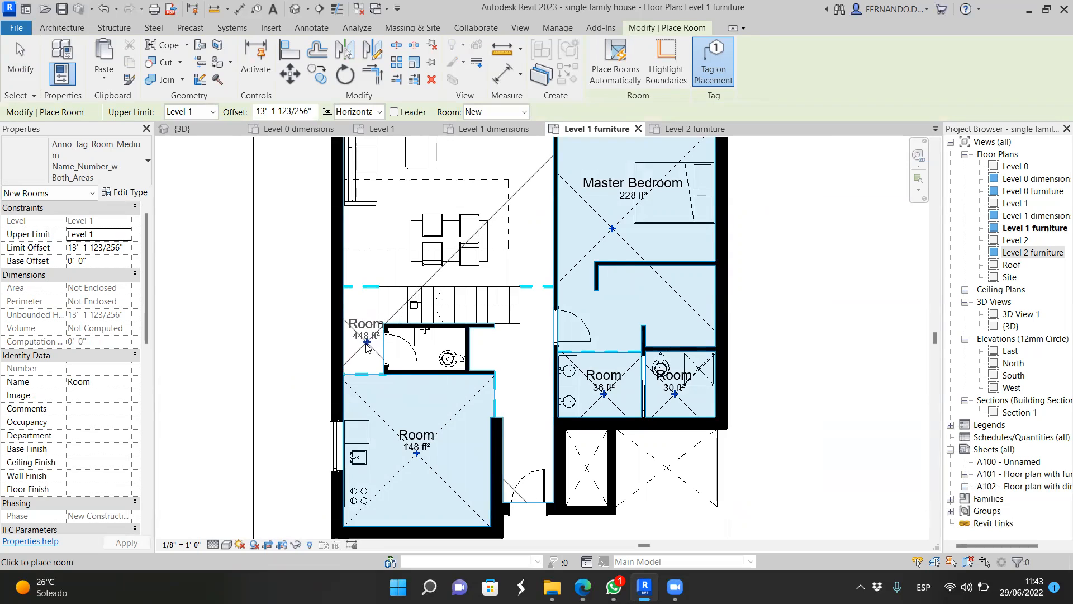
{"action": "scroll", "coordinate": [366, 345], "scroll_direction": "up", "scroll_amount": 2}
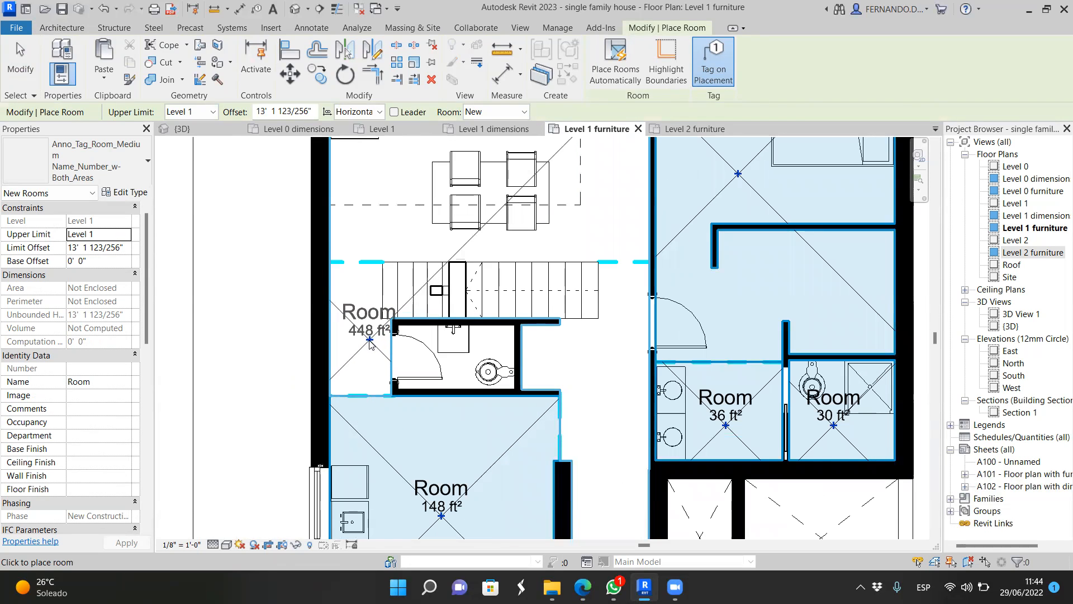
{"action": "key", "text": "Escape"}
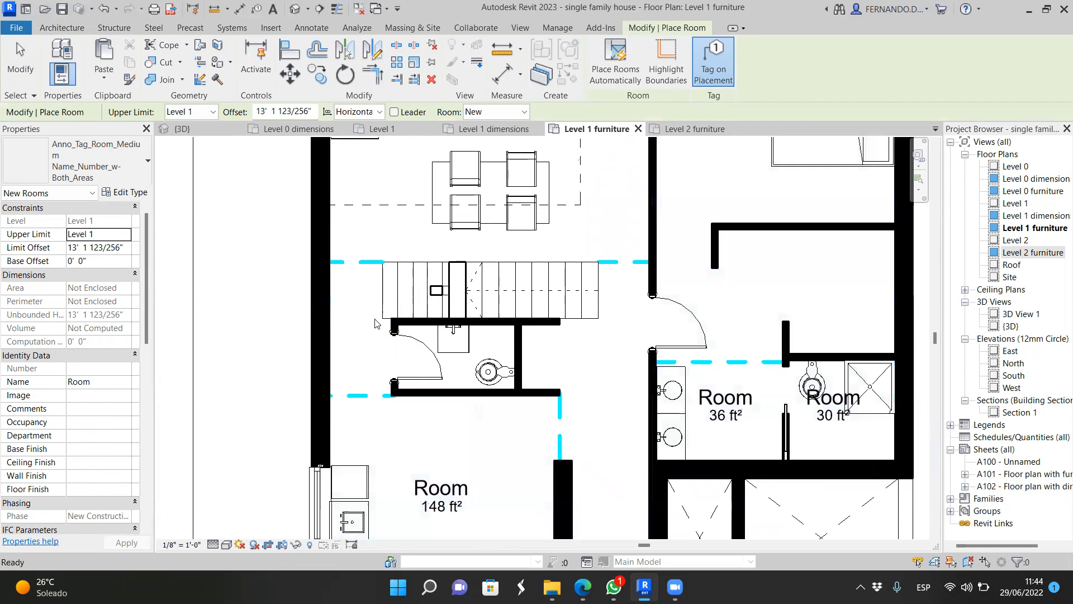
Step: Delete the short room separation line beside the stair and extend the opposite one along the stair's full edge to the exterior wall
{"action": "left_click", "coordinate": [363, 262]}
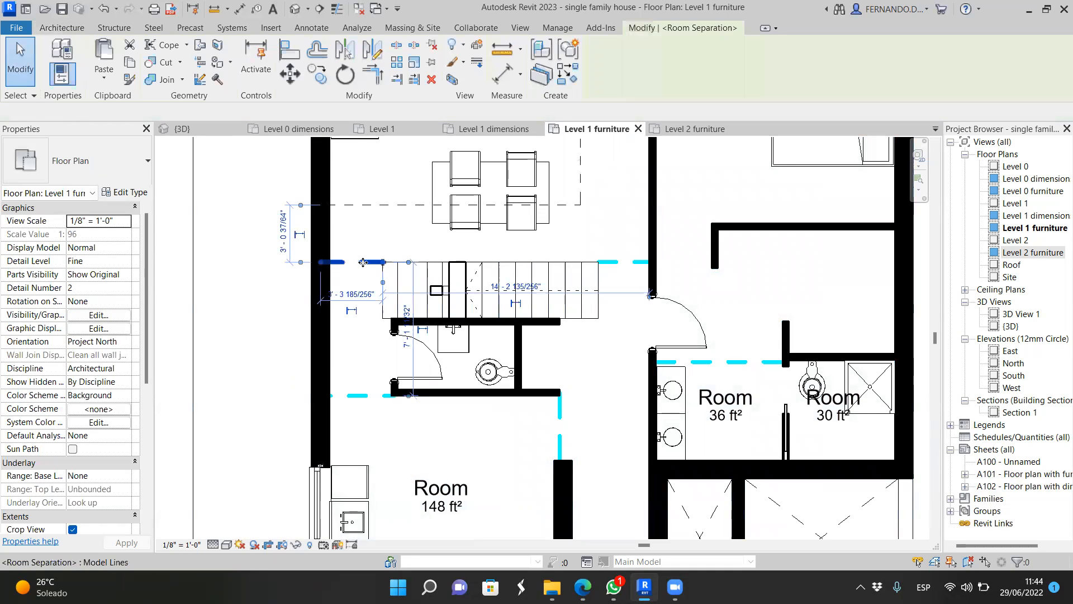
{"action": "key", "text": "Delete"}
{"action": "left_click", "coordinate": [598, 261]}
{"action": "left_click_drag", "start_coordinate": [598, 262], "coordinate": [324, 274]}
{"action": "left_click", "coordinate": [253, 318]}
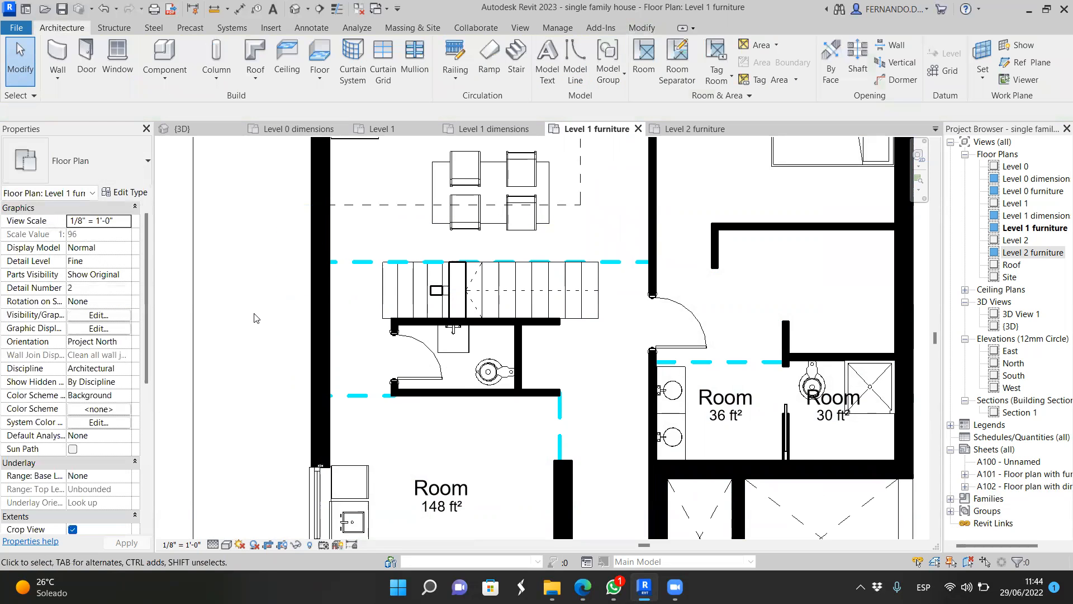
Step: Place a tagged room in the stair hall and entrance corridor
{"action": "scroll", "coordinate": [336, 277], "scroll_direction": "down", "scroll_amount": 1}
{"action": "left_click", "coordinate": [638, 68]}
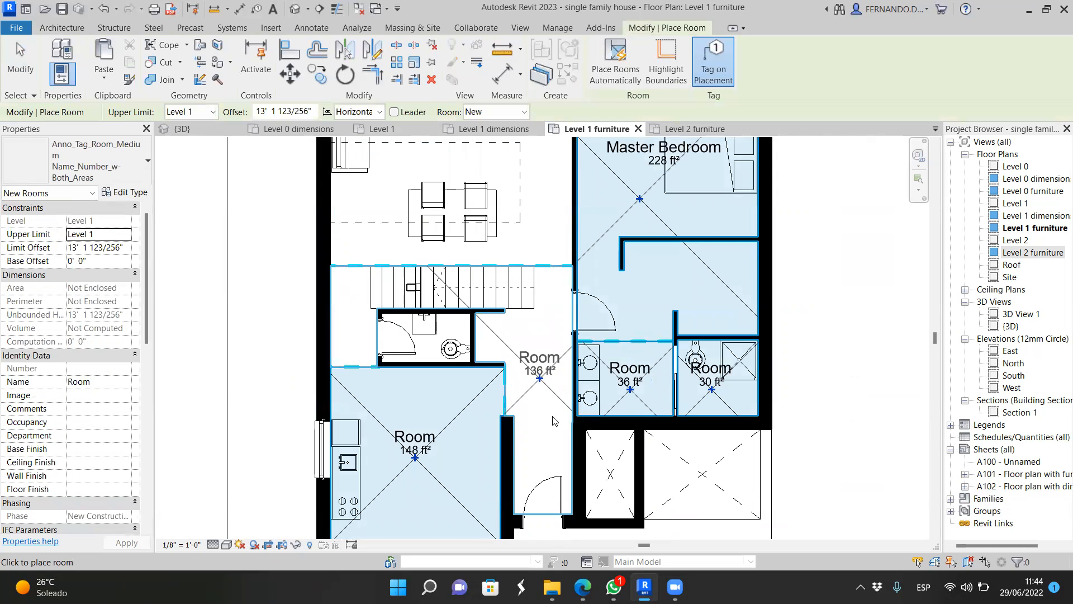
{"action": "left_click", "coordinate": [554, 421]}
{"action": "key", "text": "Escape"}
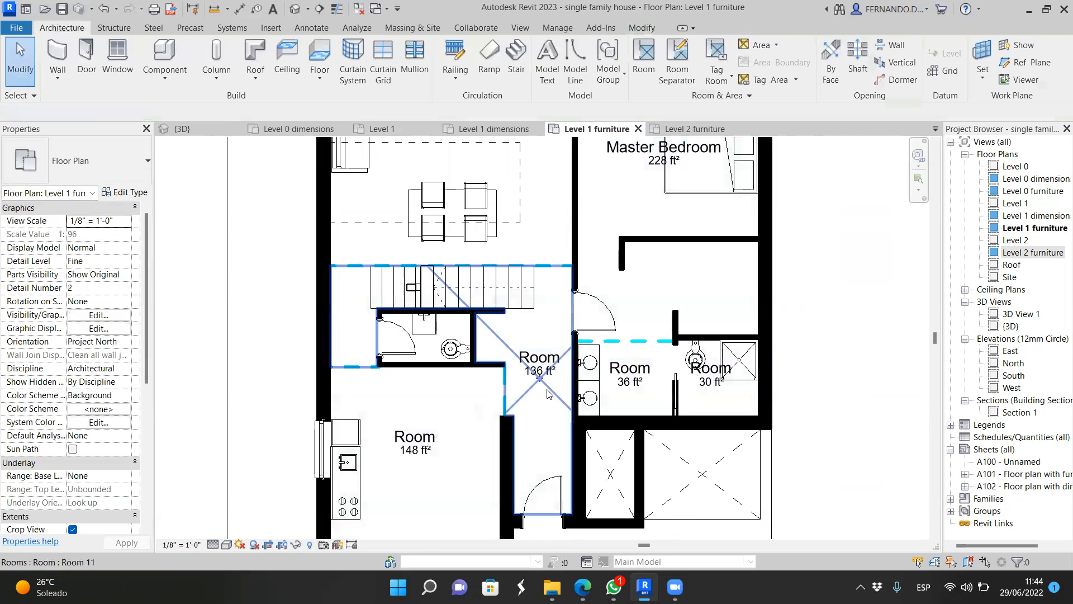
Step: Rename the entrance hall's room as Lobby through its tag
{"action": "left_click", "coordinate": [544, 358]}
{"action": "left_click", "coordinate": [545, 356]}
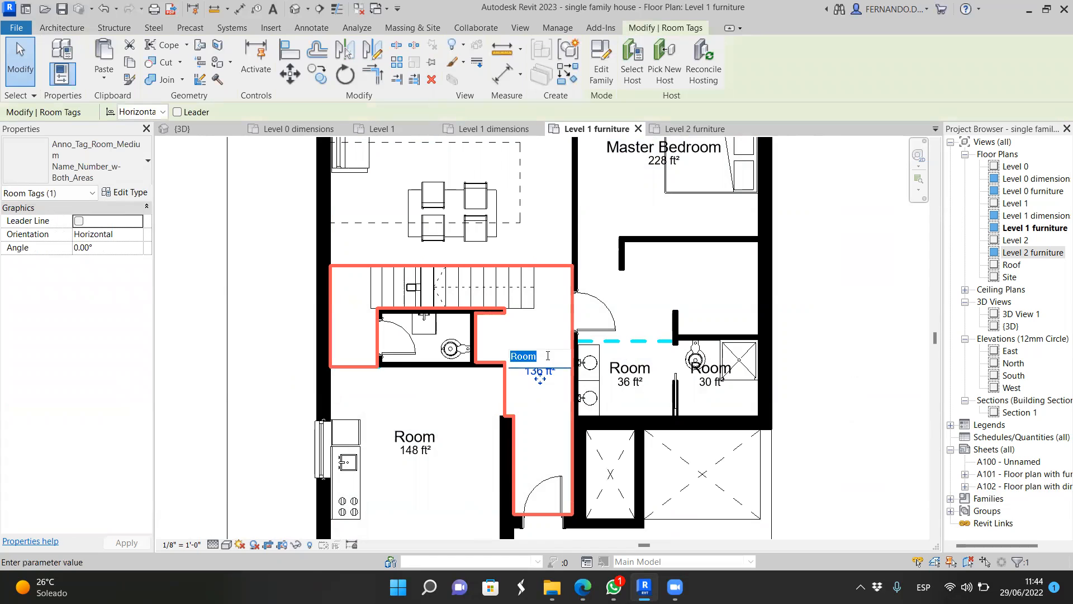
{"action": "key", "text": "Return"}
Step: Place a tagged room in the open area with the sofa and dining table
{"action": "scroll", "coordinate": [604, 392], "scroll_direction": "down", "scroll_amount": 3}
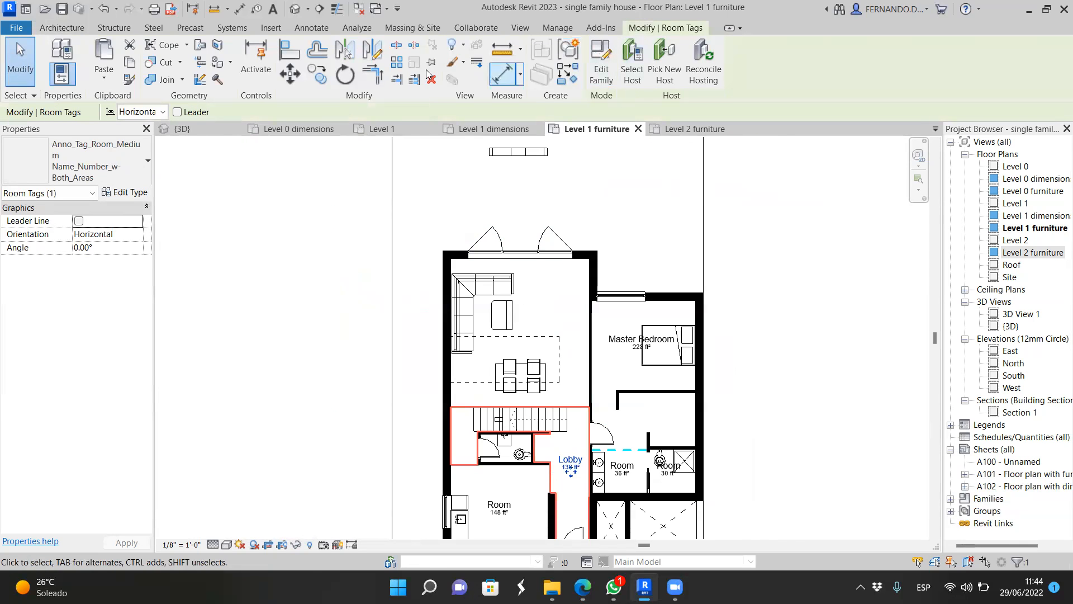
{"action": "key", "text": "r"}
{"action": "key", "text": "m"}
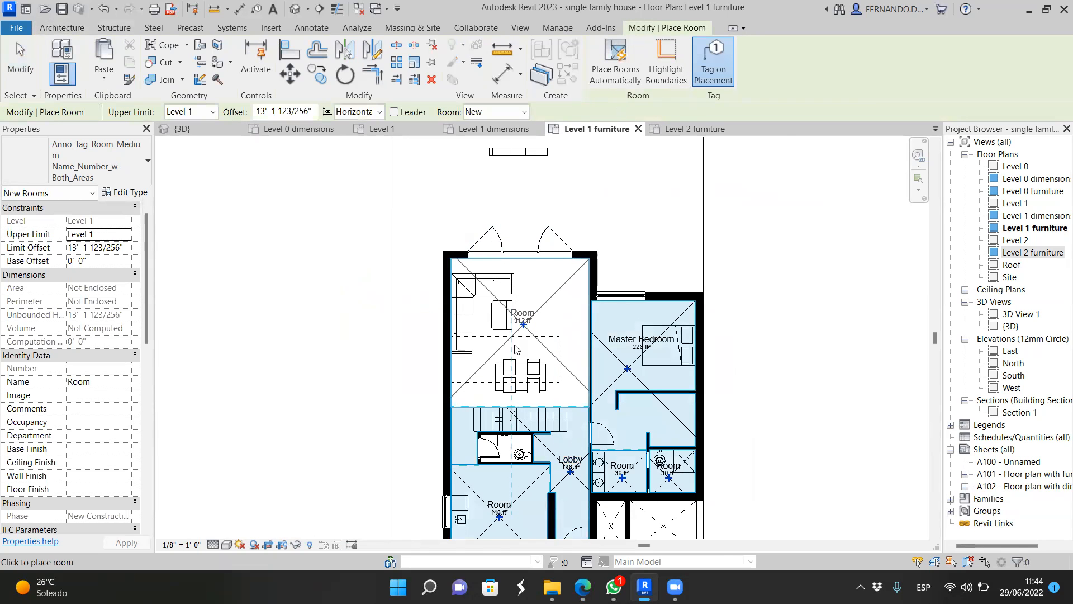
{"action": "key", "text": "Escape"}
{"action": "key", "text": "Escape"}
Step: Rename the sofa and dining area's room as Living through its tag
{"action": "scroll", "coordinate": [529, 312], "scroll_direction": "up", "scroll_amount": 2}
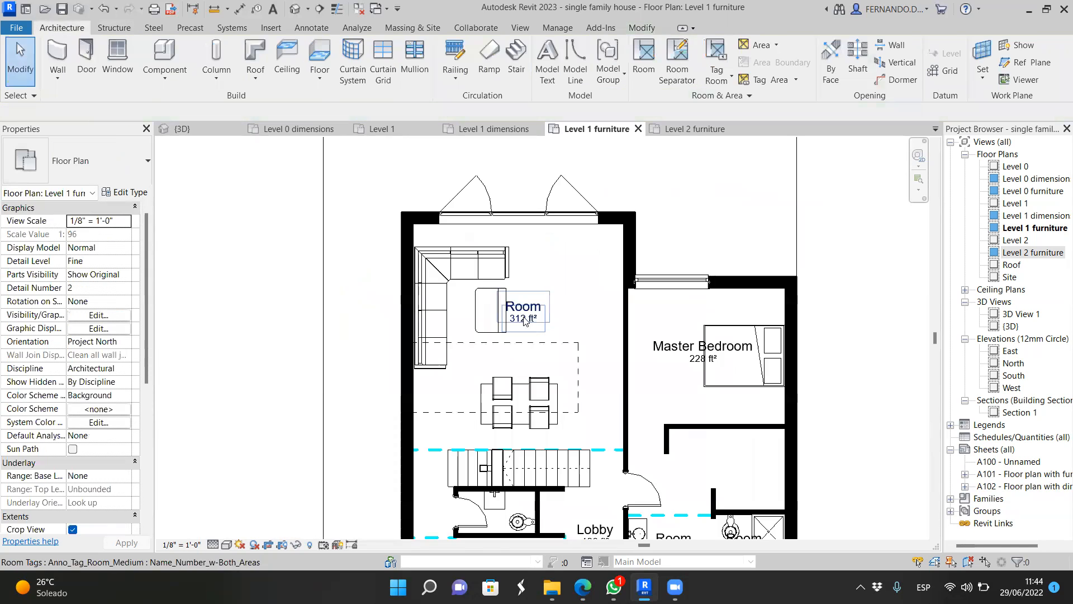
{"action": "left_click", "coordinate": [530, 310]}
{"action": "left_click", "coordinate": [534, 309]}
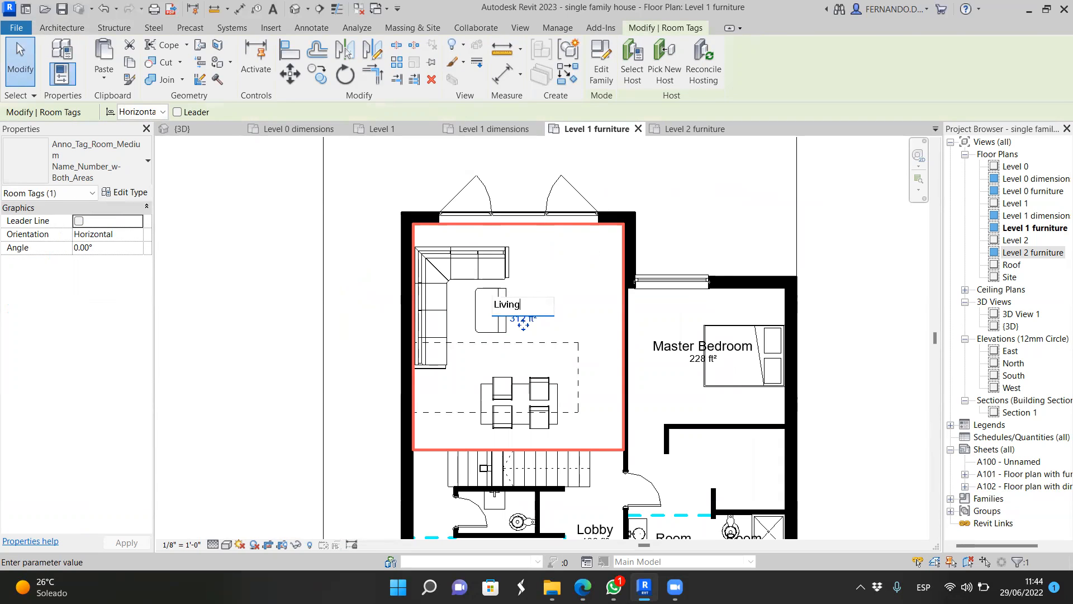
{"action": "left_click", "coordinate": [604, 294]}
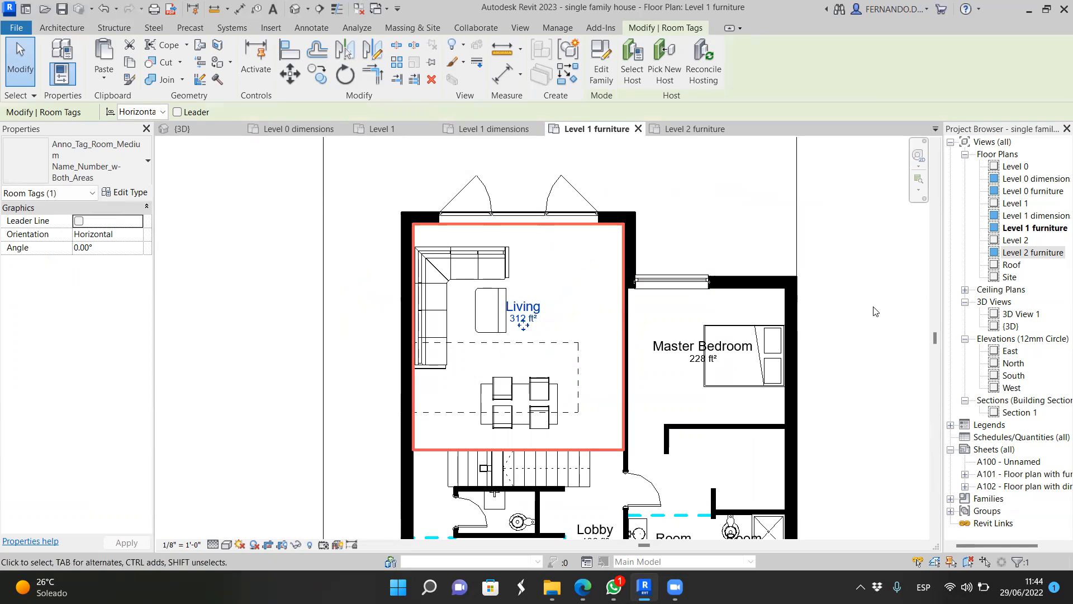
{"action": "left_click", "coordinate": [693, 310]}
Step: Open the Level 1 dimensions plan and inspect the living area's room by selecting it there
{"action": "scroll", "coordinate": [693, 310], "scroll_direction": "down", "scroll_amount": 2}
{"action": "scroll", "coordinate": [521, 236], "scroll_direction": "down", "scroll_amount": 1}
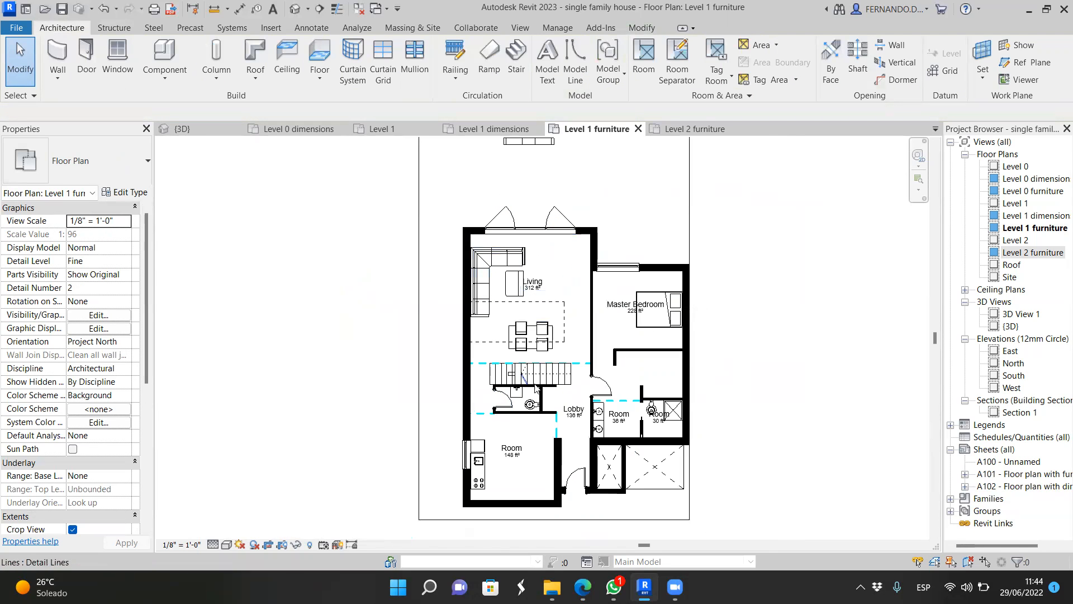
{"action": "scroll", "coordinate": [542, 327], "scroll_direction": "up", "scroll_amount": 1}
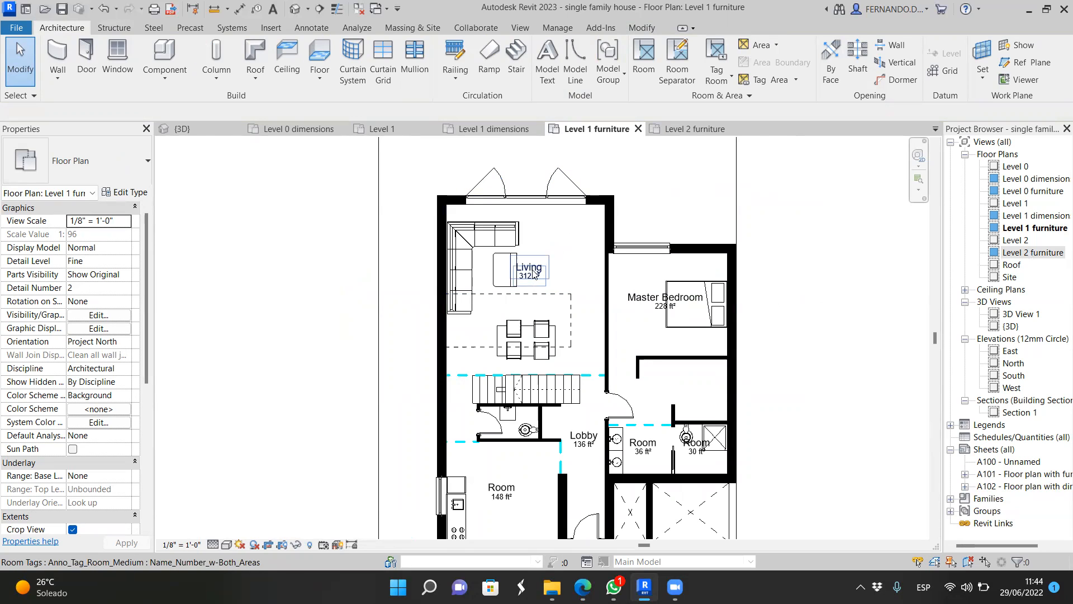
{"action": "scroll", "coordinate": [534, 273], "scroll_direction": "up", "scroll_amount": 3}
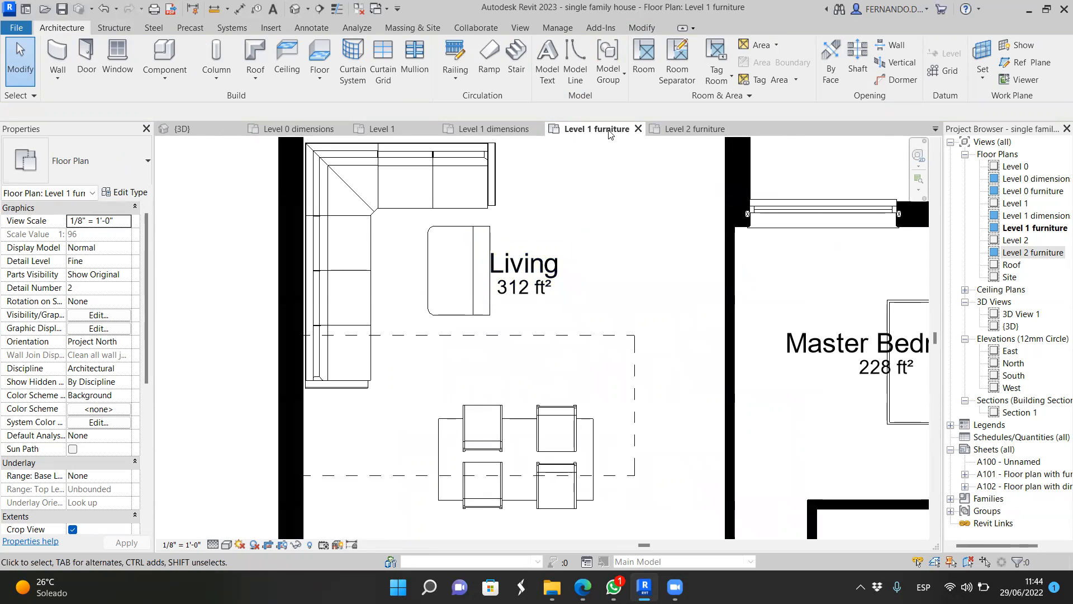
{"action": "left_click", "coordinate": [492, 129]}
{"action": "scroll", "coordinate": [628, 191], "scroll_direction": "down", "scroll_amount": 4}
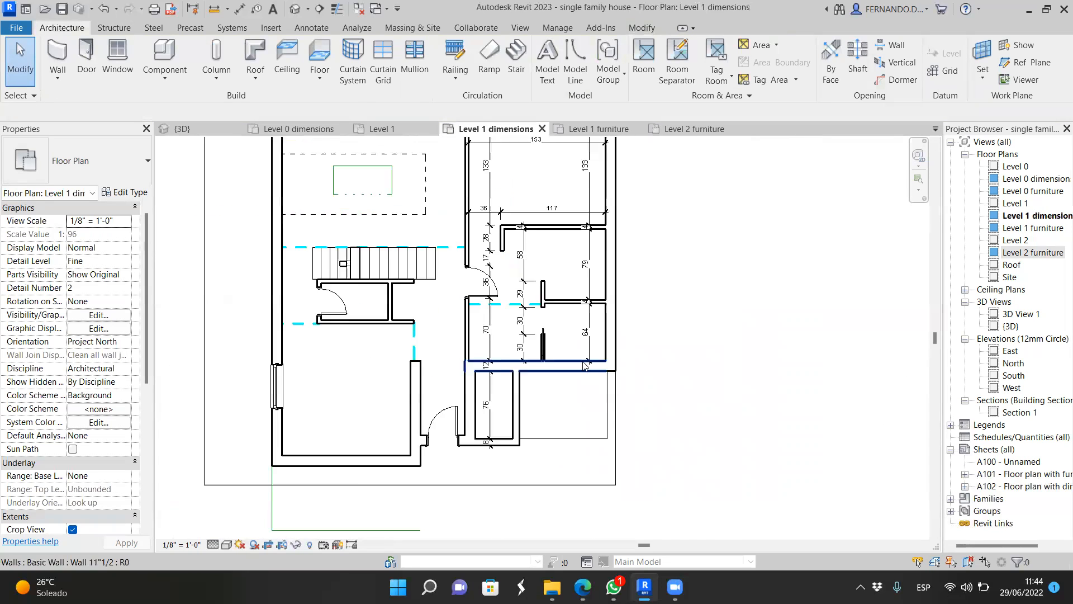
{"action": "scroll", "coordinate": [458, 262], "scroll_direction": "up", "scroll_amount": 3}
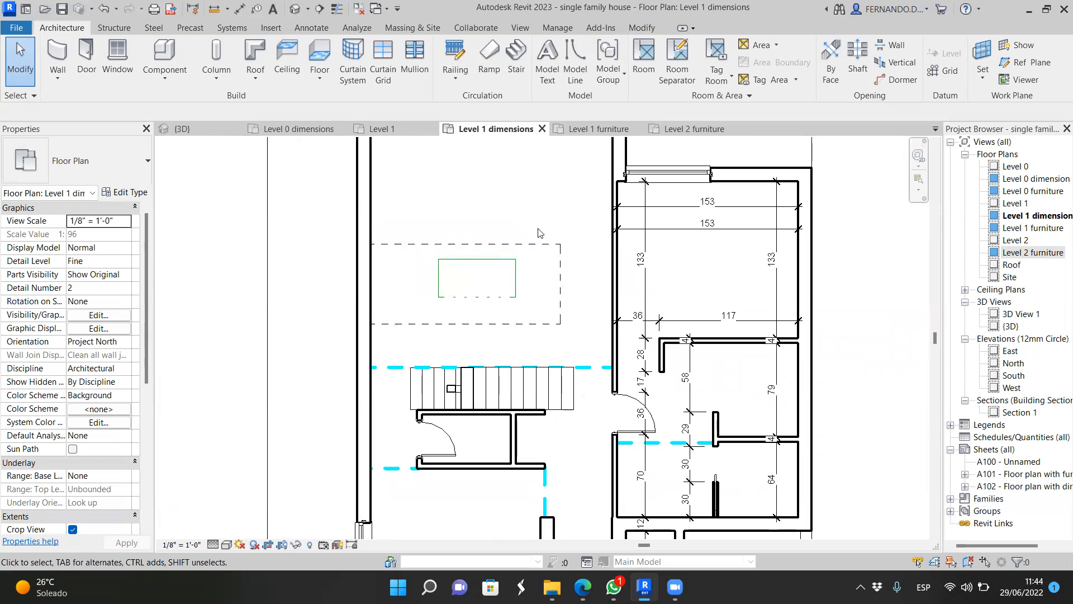
{"action": "left_click", "coordinate": [538, 269]}
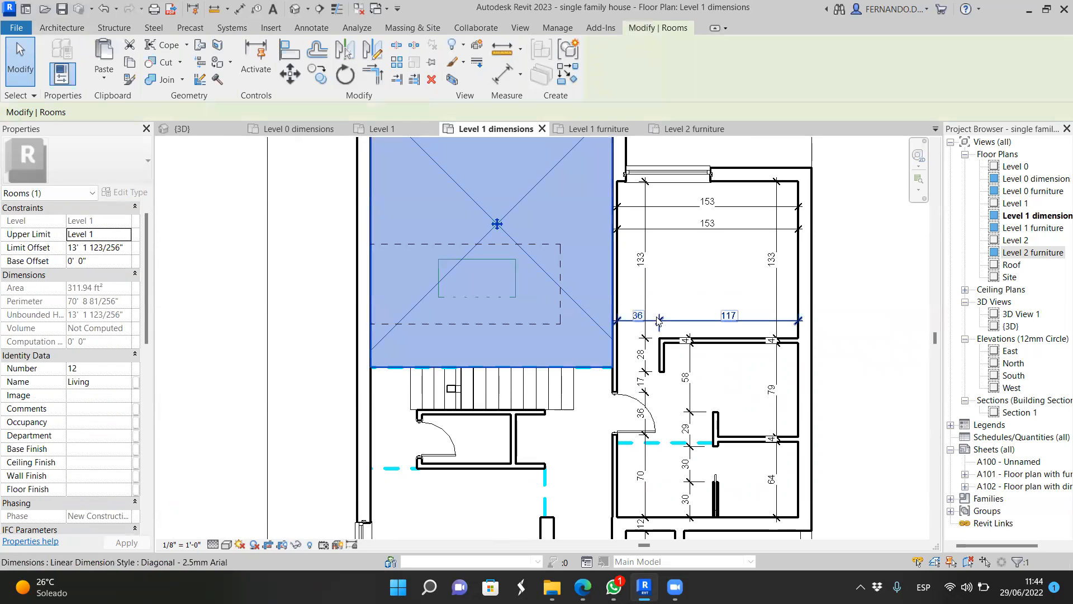
{"action": "left_click", "coordinate": [848, 303]}
{"action": "scroll", "coordinate": [747, 348], "scroll_direction": "down", "scroll_amount": 2}
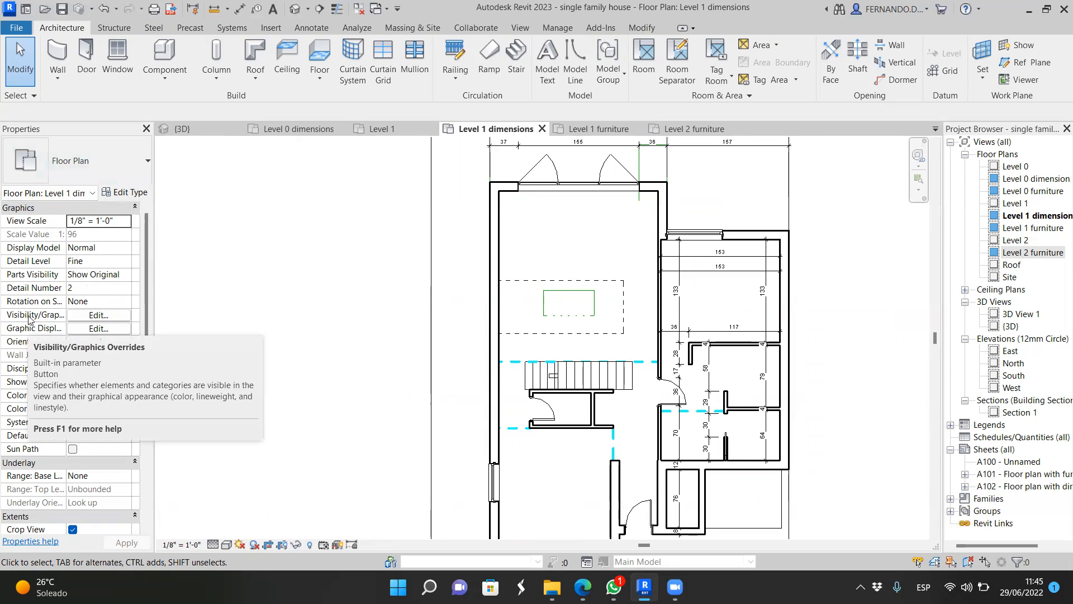
Step: Turn on the Interior Fill and Reference subcategories of Rooms in the Level 1 dimensions view's visibility overrides
{"action": "left_click", "coordinate": [98, 315]}
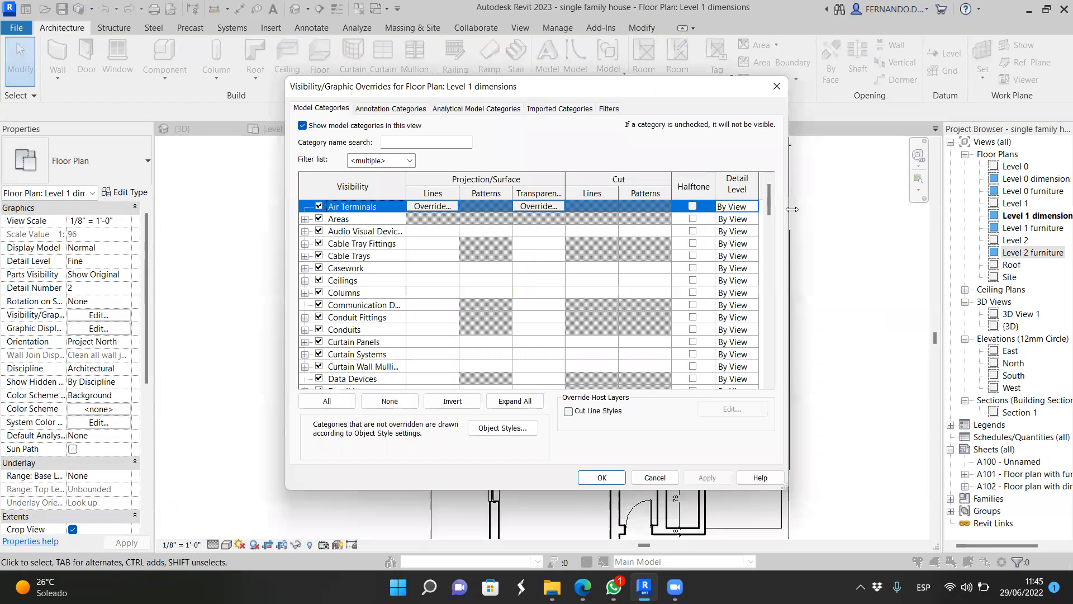
{"action": "left_click_drag", "start_coordinate": [767, 198], "coordinate": [762, 316]}
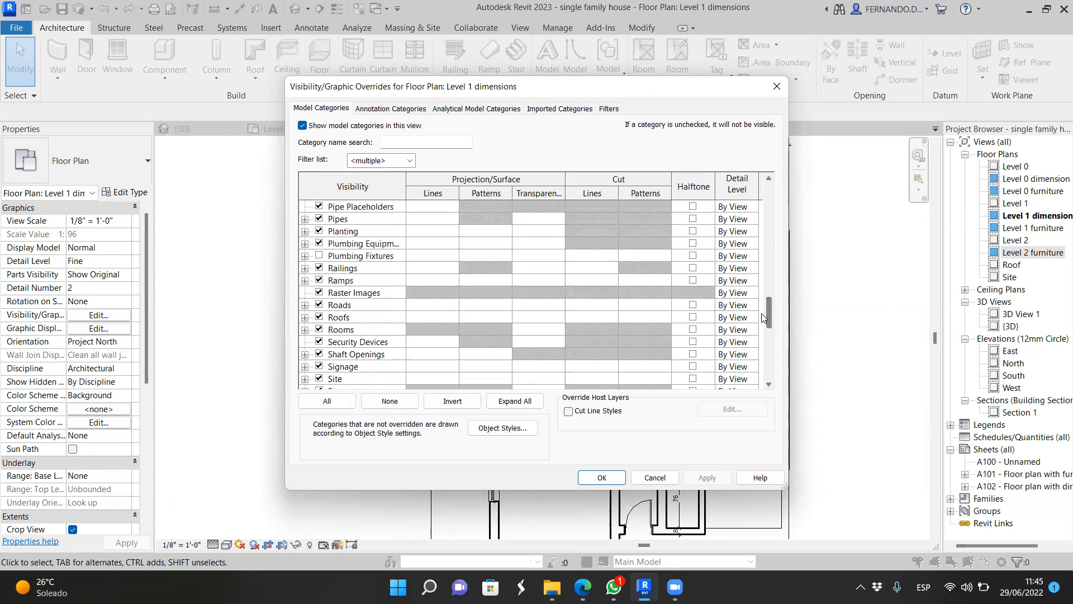
{"action": "left_click", "coordinate": [305, 330]}
{"action": "scroll", "coordinate": [377, 330], "scroll_direction": "down", "scroll_amount": 1}
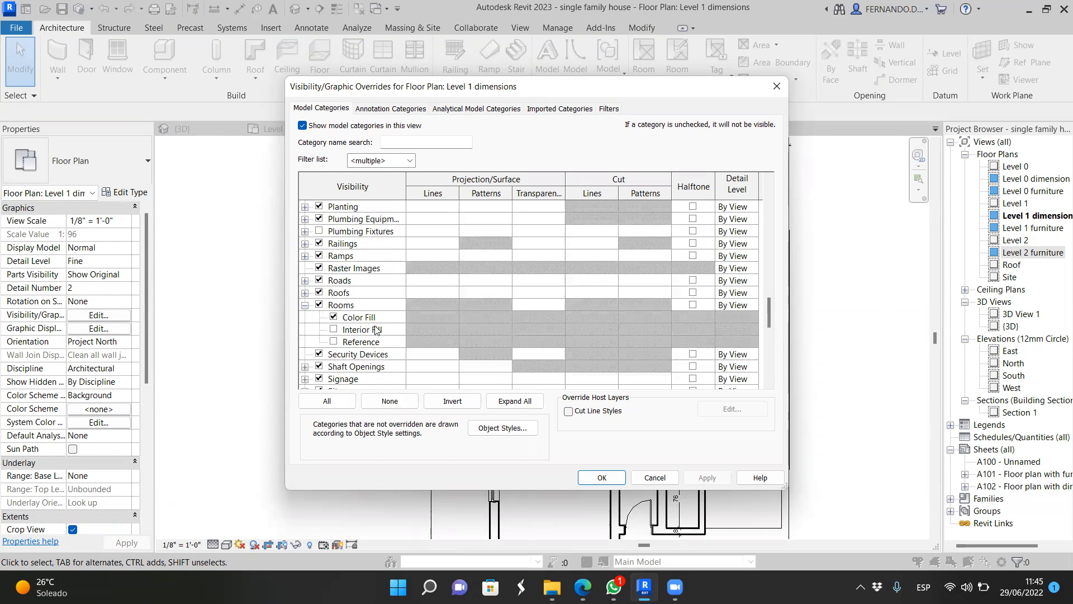
{"action": "left_click", "coordinate": [334, 330]}
{"action": "left_click", "coordinate": [334, 341]}
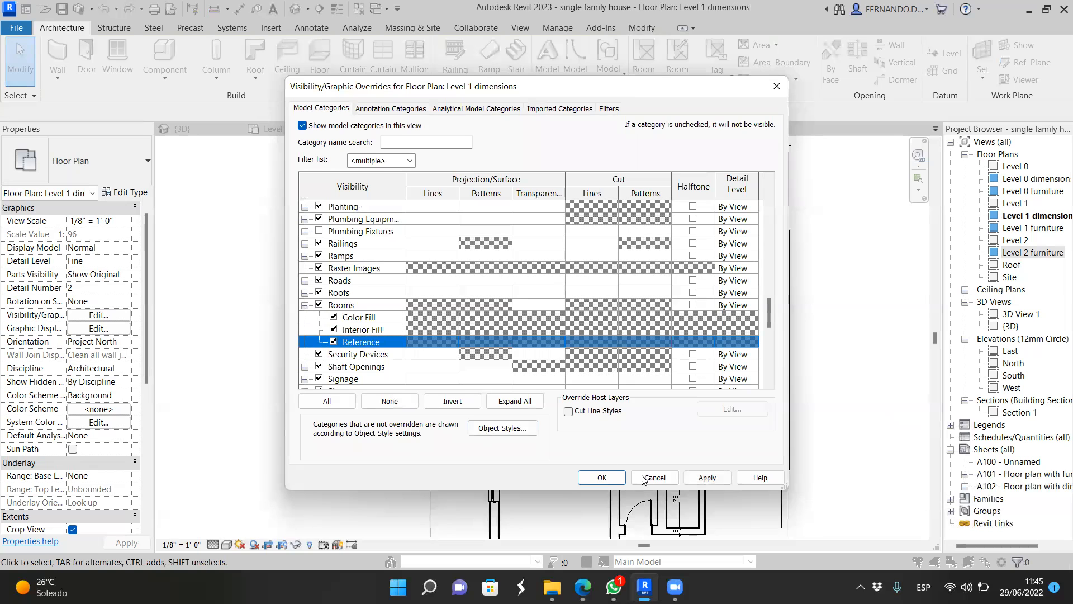
{"action": "left_click", "coordinate": [706, 477]}
{"action": "left_click", "coordinate": [596, 477]}
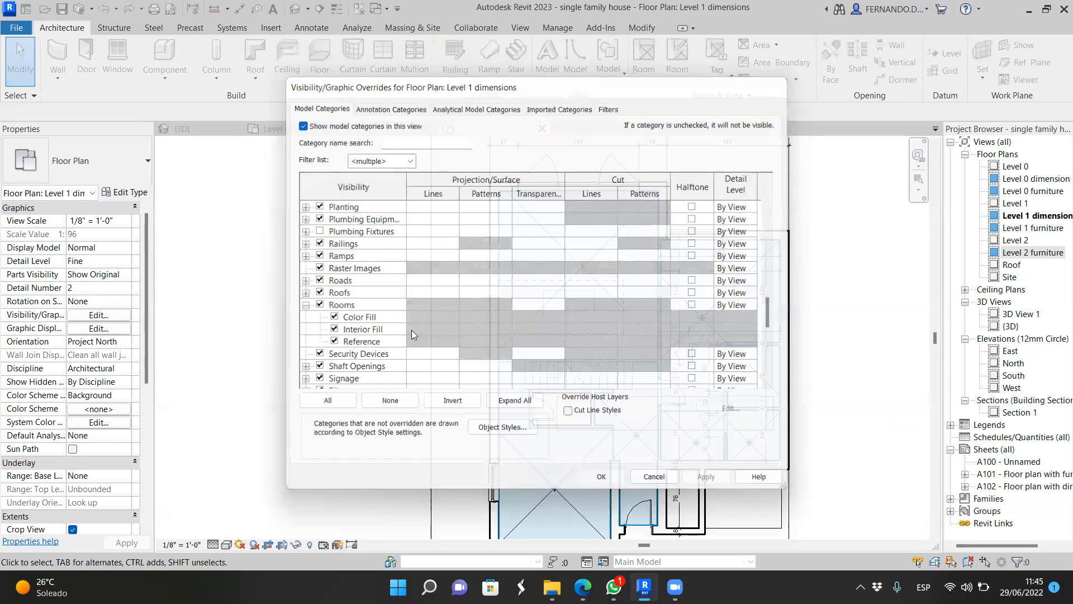
Step: Examine the filled rooms, briefly revealing the view's hidden elements and switching that display off again
{"action": "scroll", "coordinate": [317, 286], "scroll_direction": "down", "scroll_amount": 2}
{"action": "scroll", "coordinate": [542, 334], "scroll_direction": "up", "scroll_amount": 2}
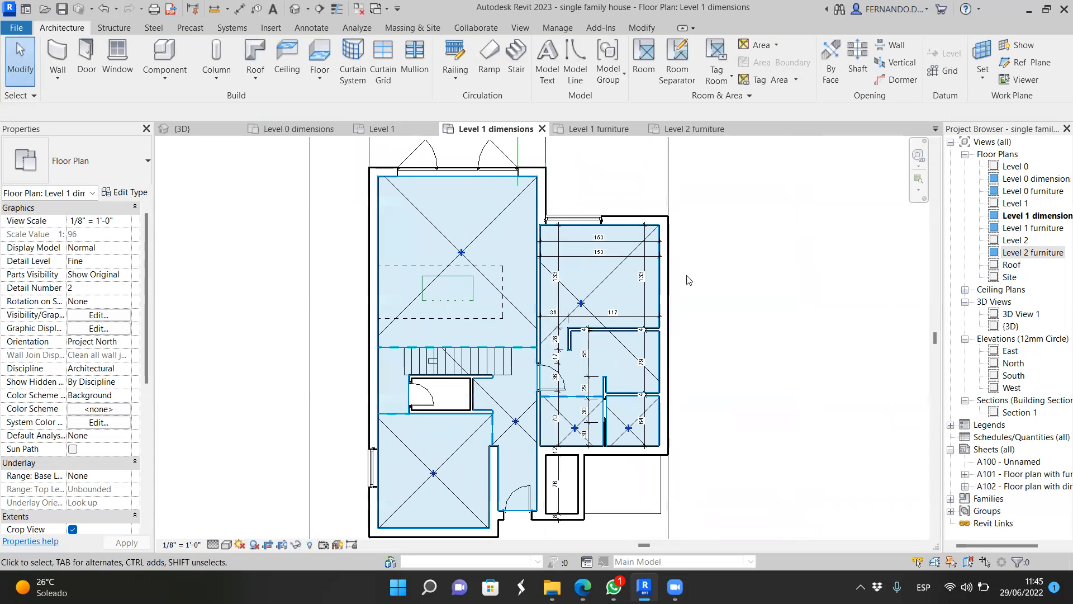
{"action": "scroll", "coordinate": [492, 269], "scroll_direction": "up", "scroll_amount": 2}
{"action": "left_click", "coordinate": [530, 316]}
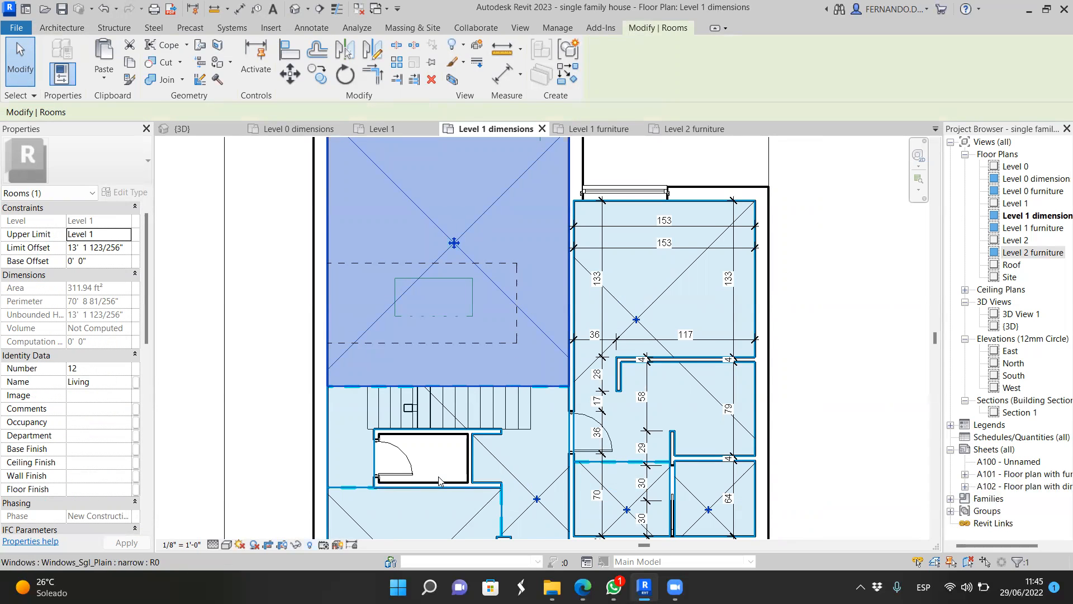
{"action": "key", "text": "r"}
{"action": "key", "text": "h"}
{"action": "key", "text": "Escape"}
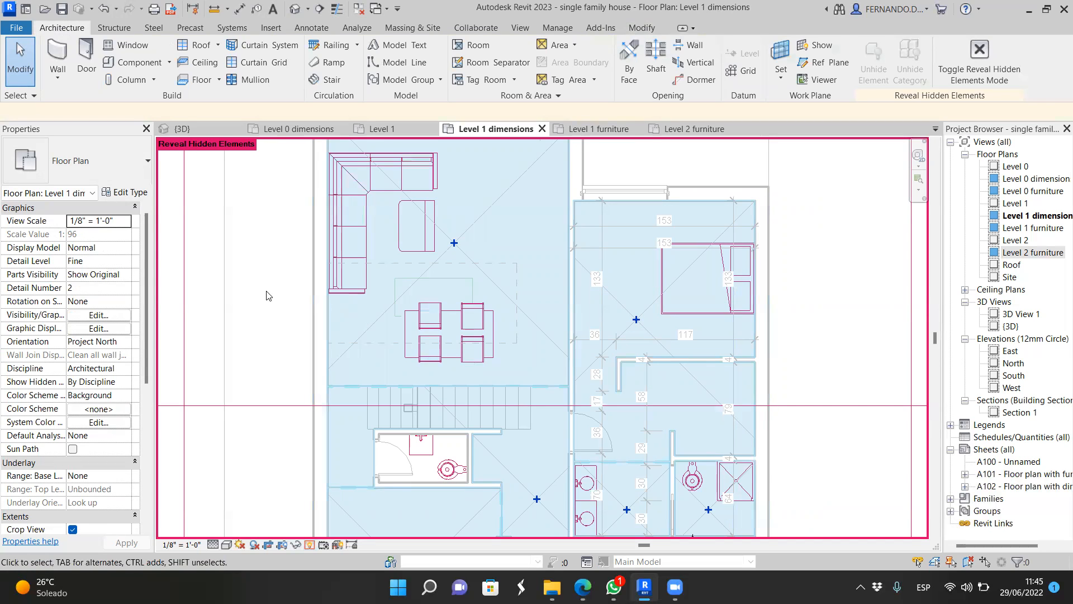
{"action": "key", "text": "r"}
{"action": "key", "text": "h"}
{"action": "scroll", "coordinate": [706, 315], "scroll_direction": "down", "scroll_amount": 2}
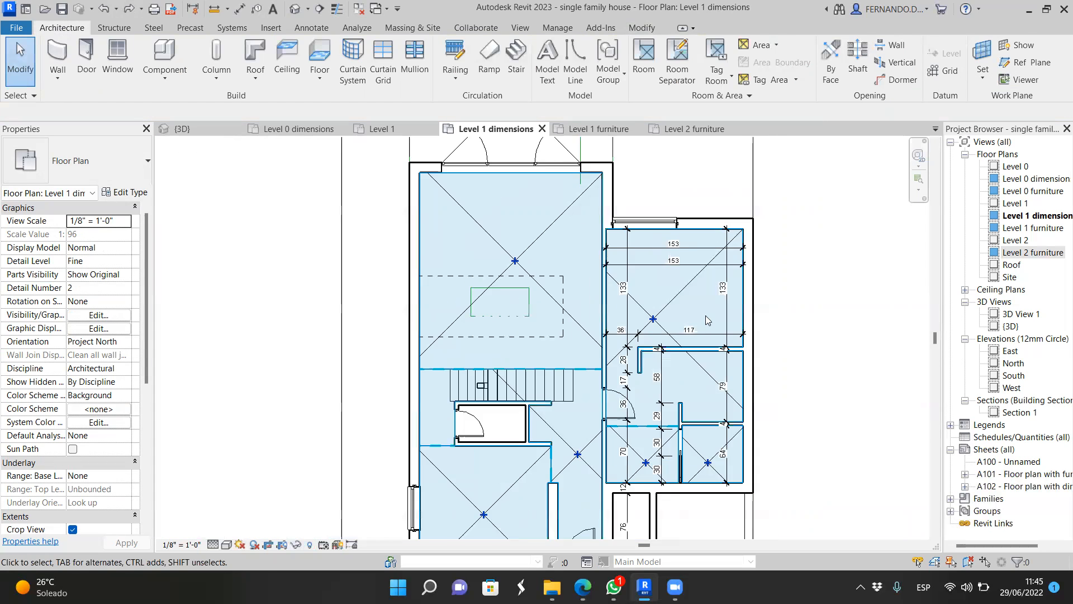
Step: Examine the room separation line along the stair and the living area's room, selecting and deselecting that room
{"action": "scroll", "coordinate": [611, 310], "scroll_direction": "up", "scroll_amount": 1}
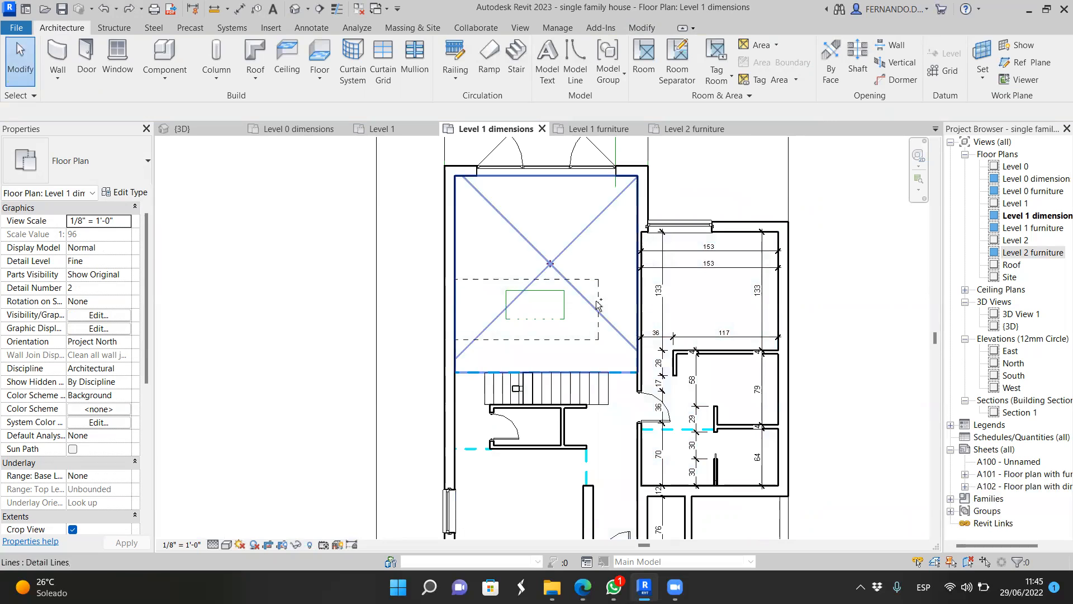
{"action": "scroll", "coordinate": [699, 335], "scroll_direction": "down", "scroll_amount": 3}
{"action": "scroll", "coordinate": [584, 345], "scroll_direction": "up", "scroll_amount": 2}
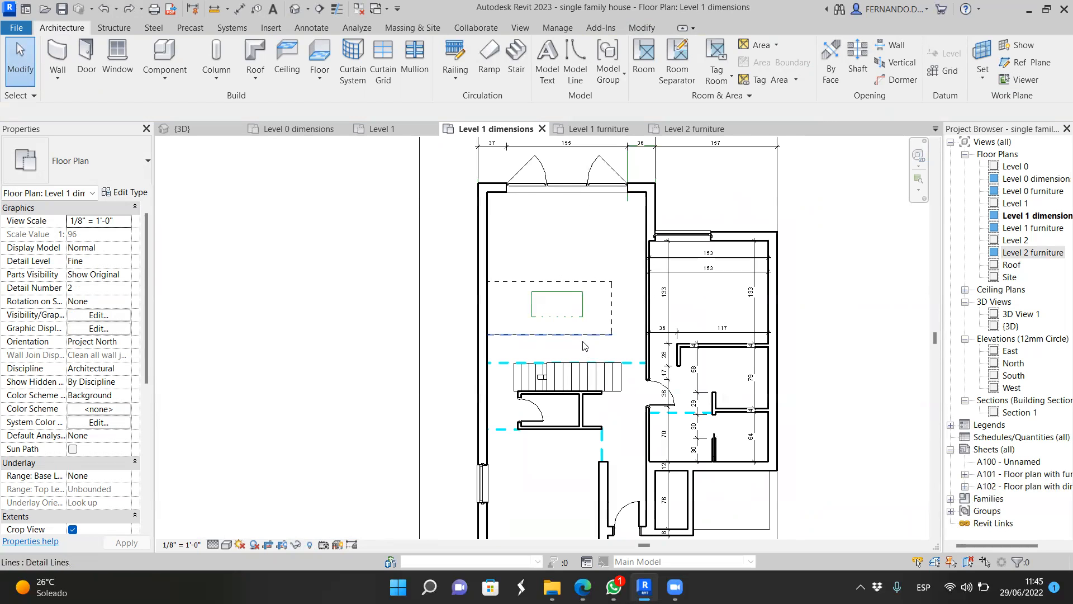
{"action": "scroll", "coordinate": [533, 415], "scroll_direction": "up", "scroll_amount": 3}
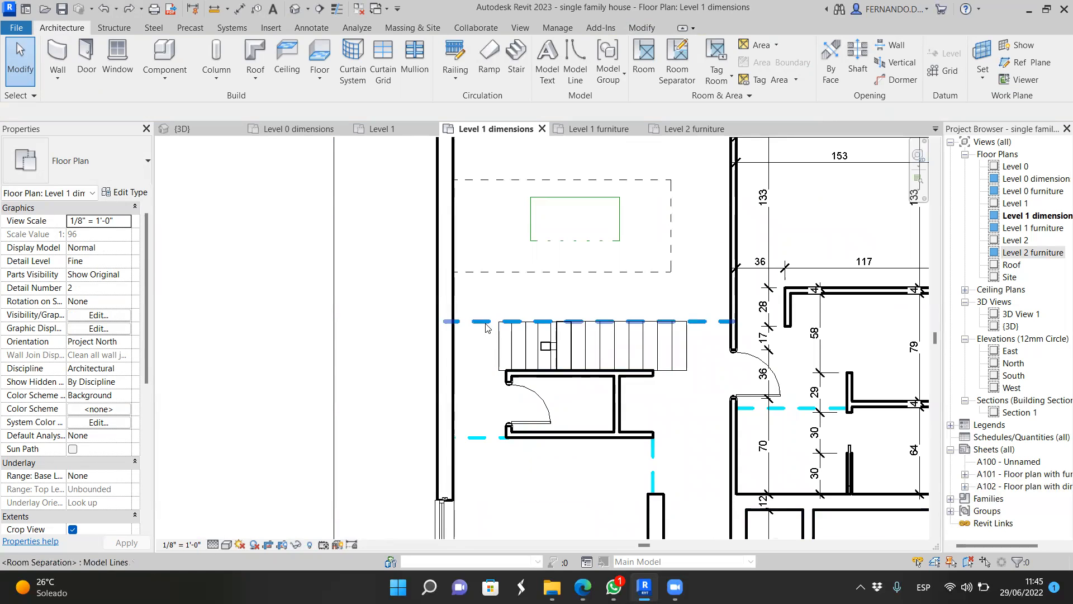
{"action": "scroll", "coordinate": [486, 328], "scroll_direction": "down", "scroll_amount": 3}
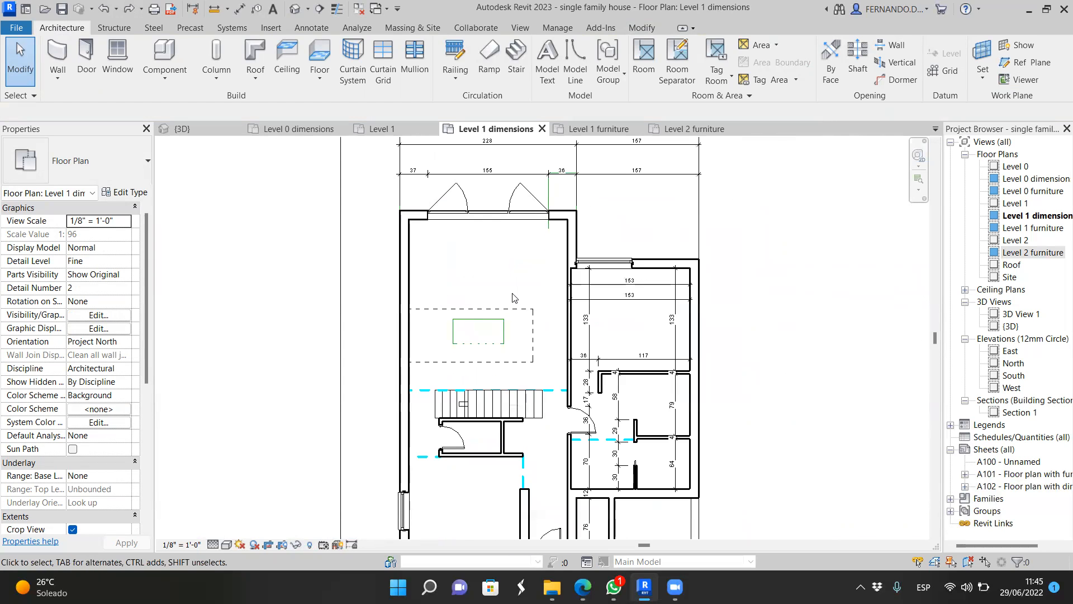
{"action": "left_click", "coordinate": [516, 292]}
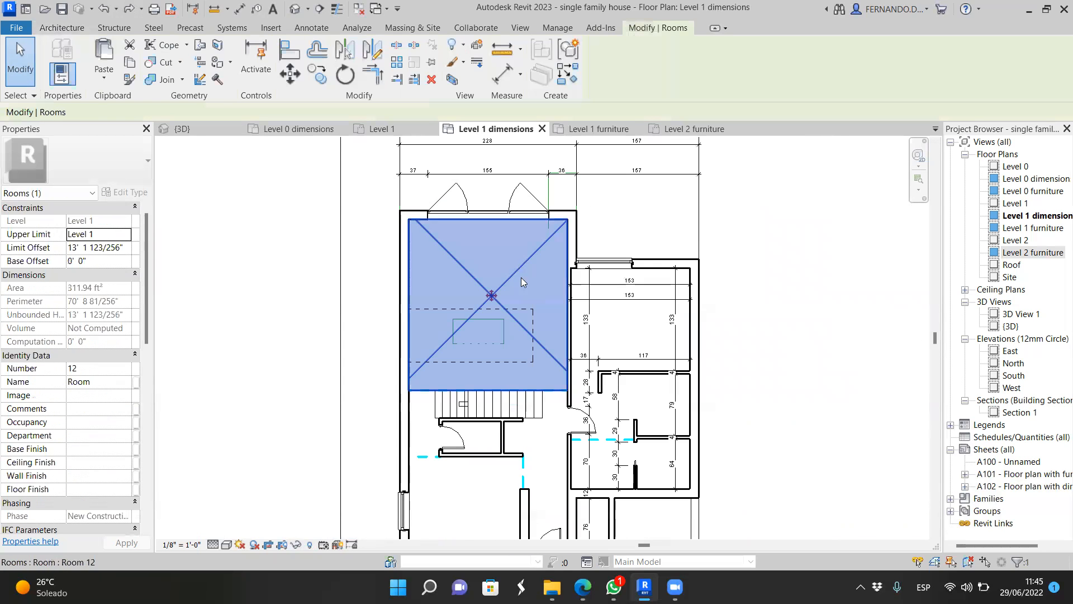
{"action": "left_click", "coordinate": [761, 280]}
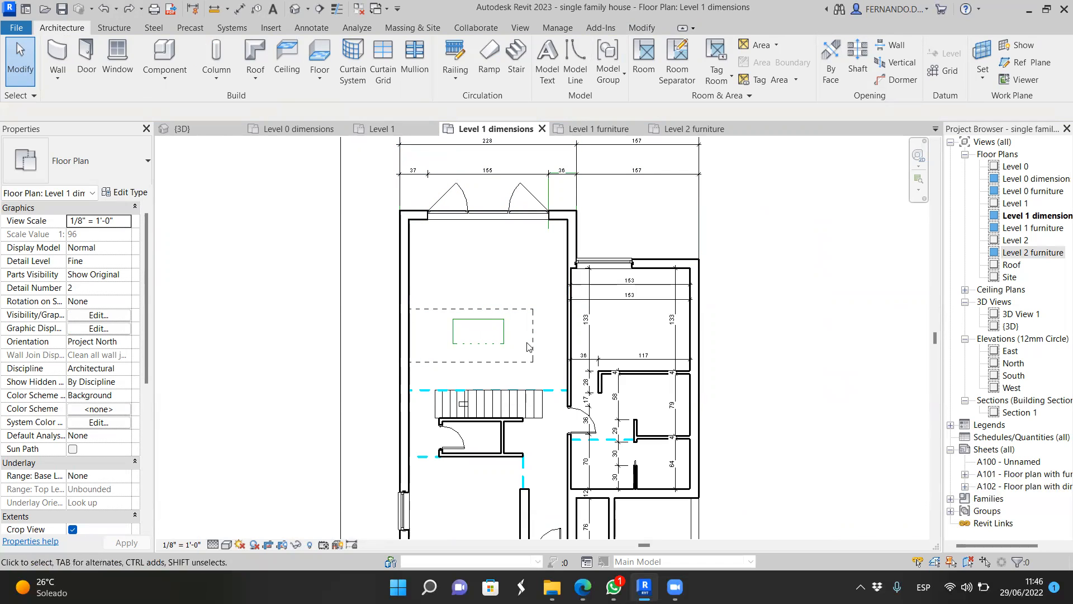
Step: Compare how the rooms and separation lines display in the Level 1 furniture and Level 1 dimensions plans, ending on the furniture plan
{"action": "scroll", "coordinate": [583, 319], "scroll_direction": "up", "scroll_amount": 1}
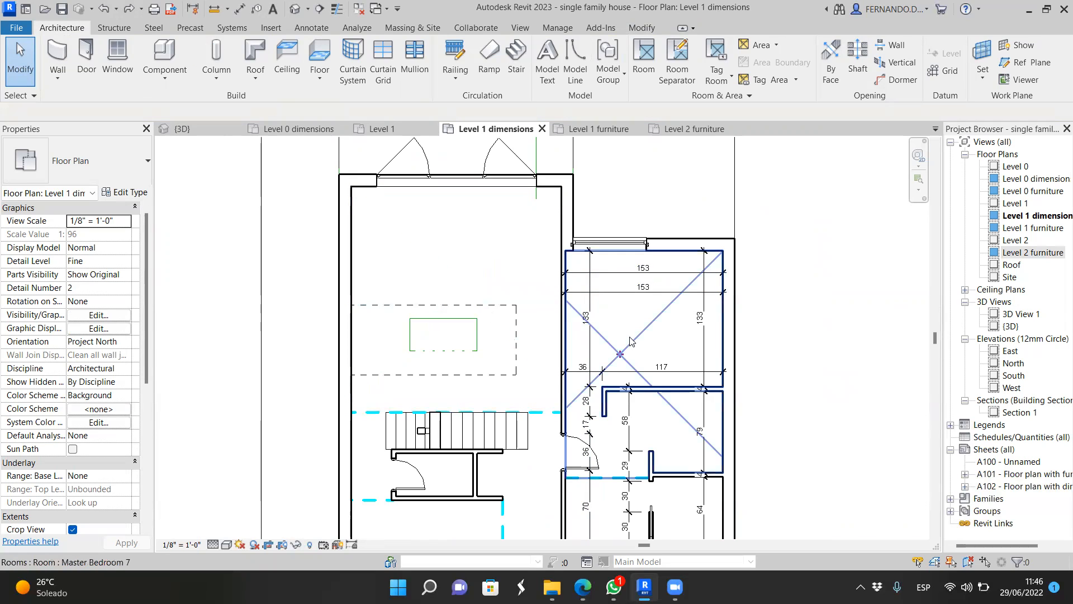
{"action": "left_click", "coordinate": [615, 131]}
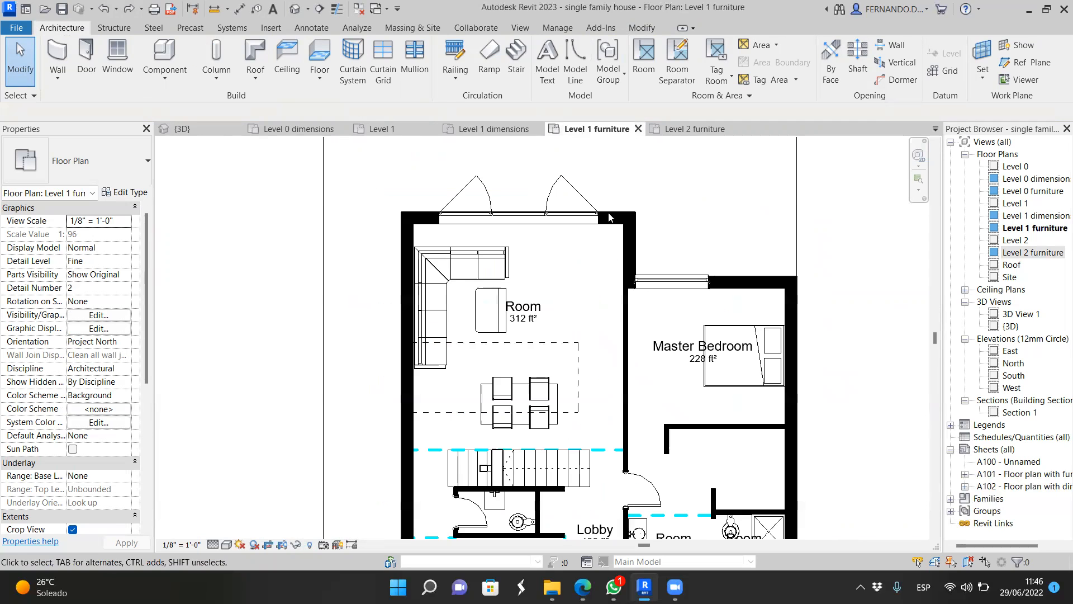
{"action": "scroll", "coordinate": [544, 318], "scroll_direction": "up", "scroll_amount": 1}
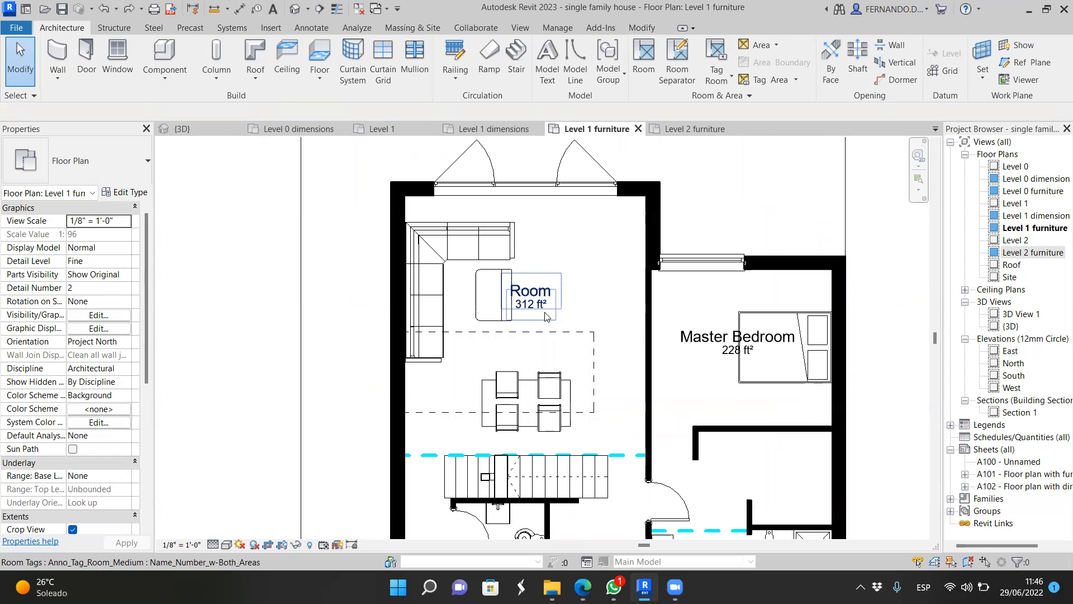
{"action": "scroll", "coordinate": [545, 316], "scroll_direction": "down", "scroll_amount": 2}
{"action": "scroll", "coordinate": [545, 298], "scroll_direction": "up", "scroll_amount": 2}
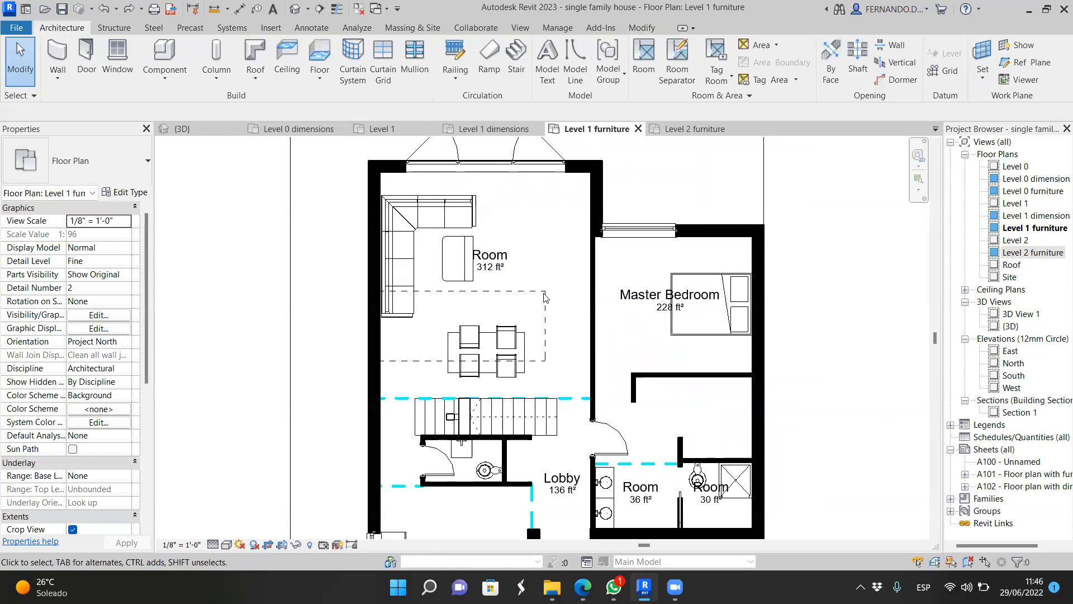
{"action": "left_click", "coordinate": [520, 129]}
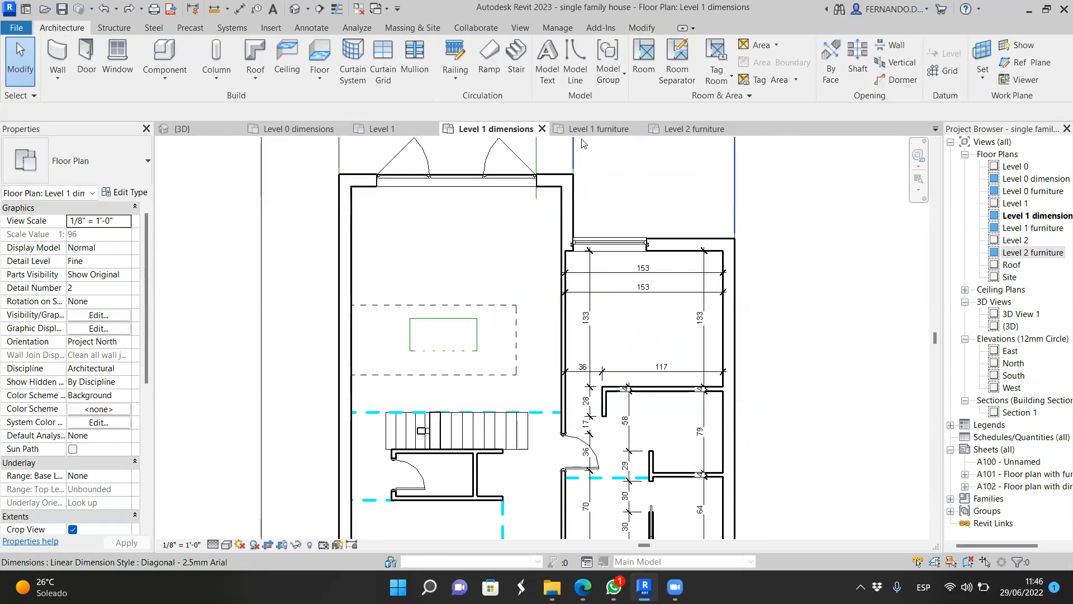
{"action": "left_click", "coordinate": [597, 130]}
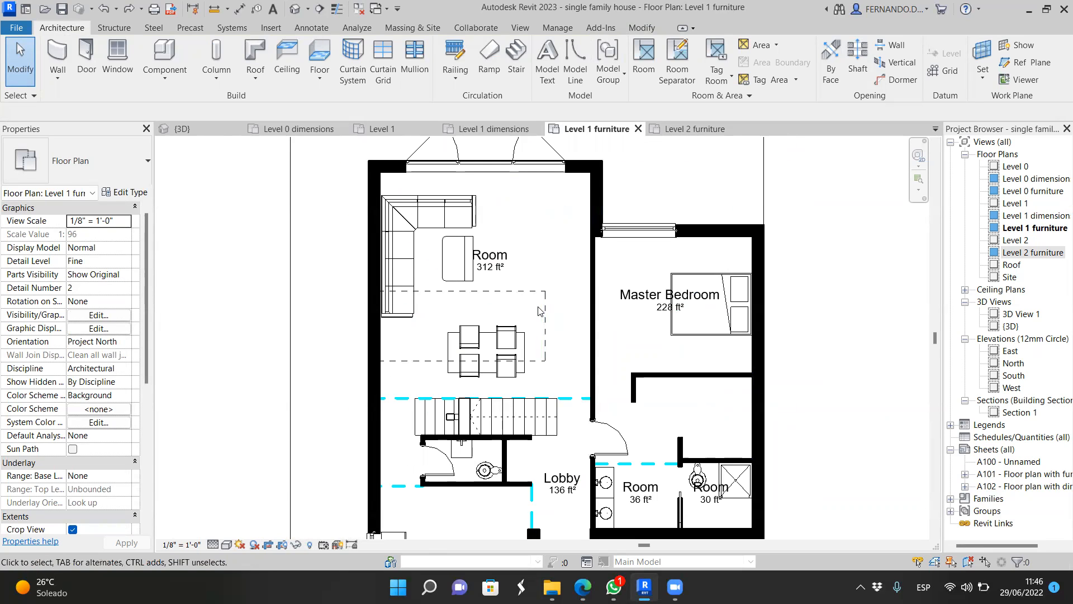
{"action": "scroll", "coordinate": [539, 308], "scroll_direction": "down", "scroll_amount": 2}
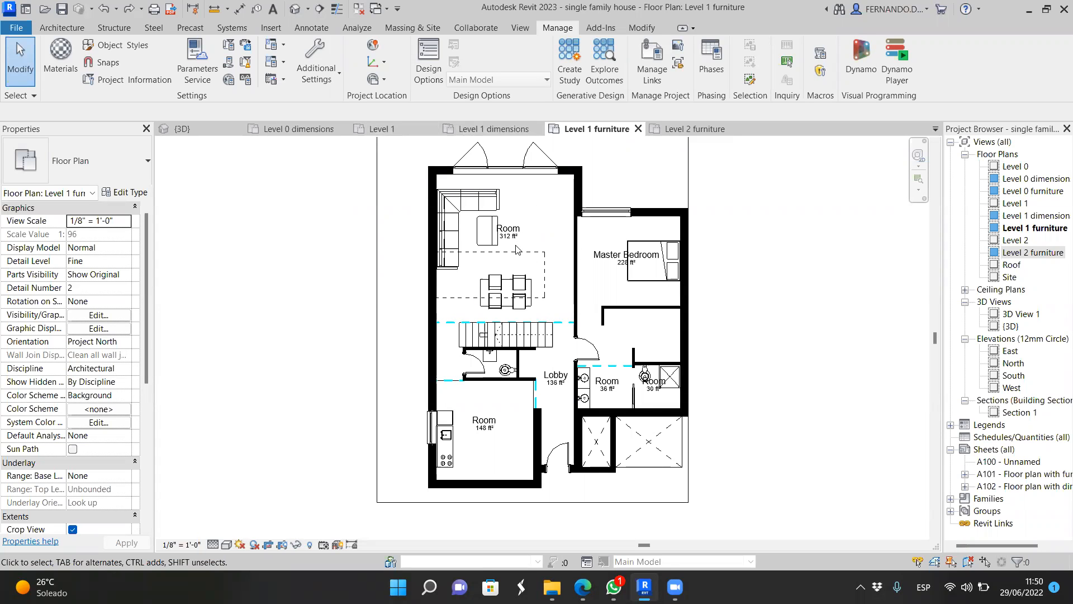
Step: Examine the kitchen, stair and lobby areas and the room separation lines around them in the Level 1 furniture plan
{"action": "scroll", "coordinate": [488, 437], "scroll_direction": "up", "scroll_amount": 2}
{"action": "scroll", "coordinate": [494, 423], "scroll_direction": "up", "scroll_amount": 1}
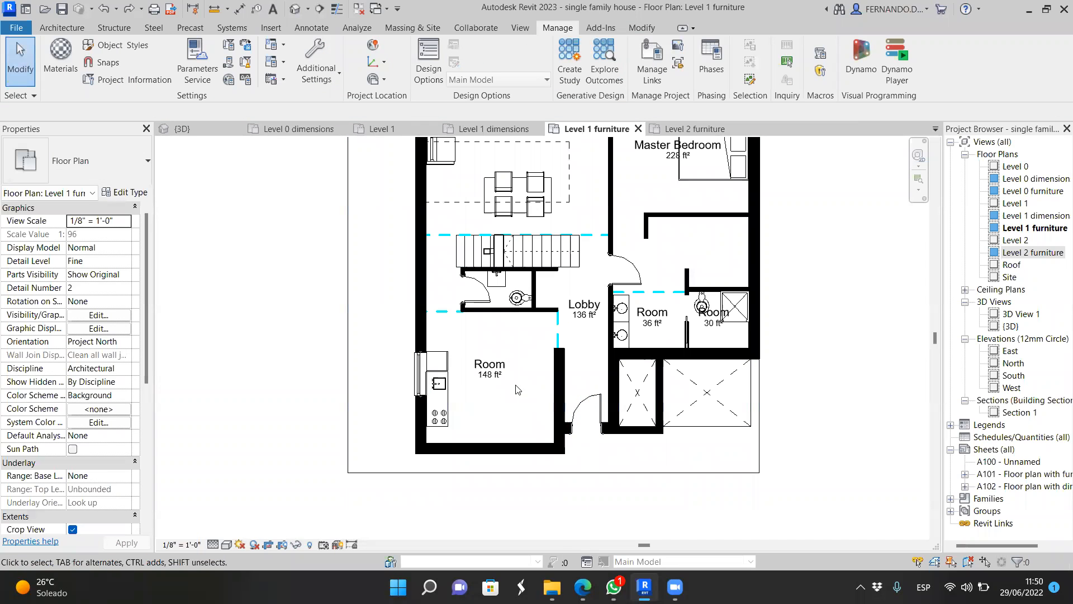
{"action": "scroll", "coordinate": [600, 396], "scroll_direction": "down", "scroll_amount": 1}
{"action": "scroll", "coordinate": [541, 341], "scroll_direction": "up", "scroll_amount": 3}
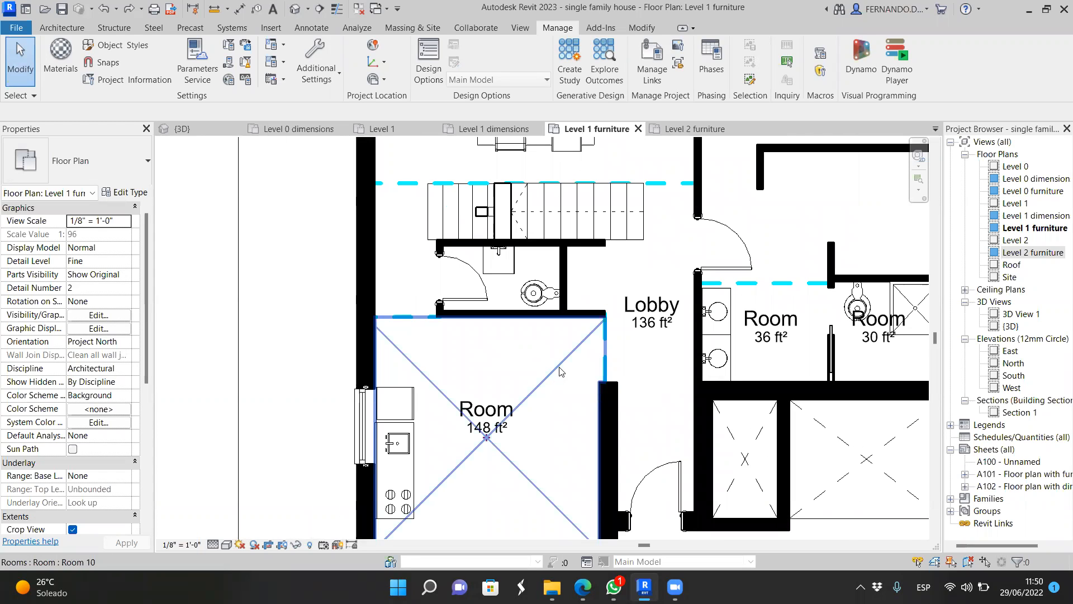
{"action": "scroll", "coordinate": [491, 409], "scroll_direction": "down", "scroll_amount": 1}
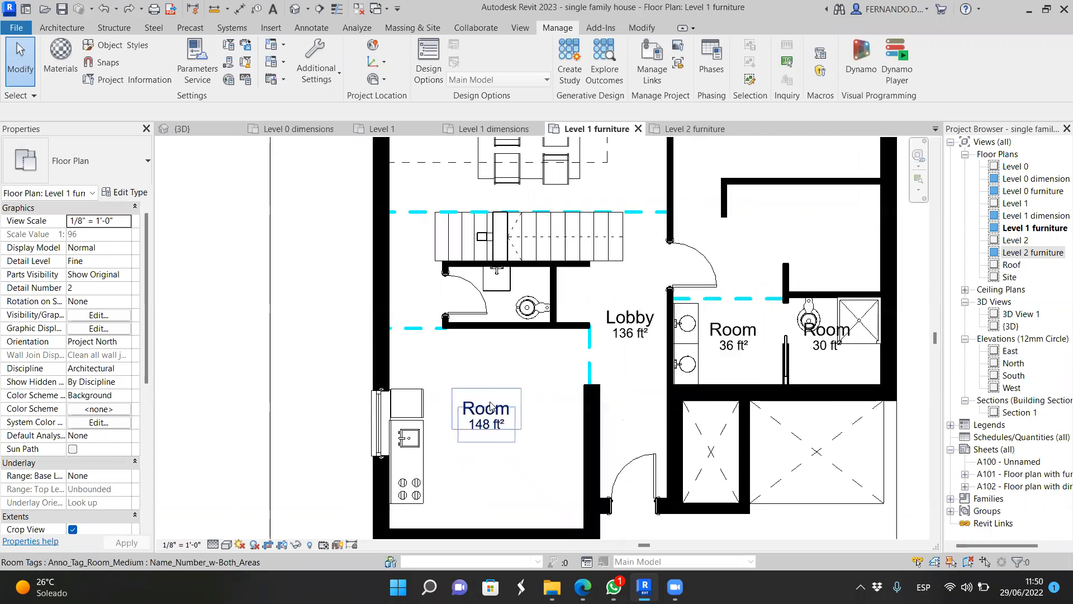
{"action": "scroll", "coordinate": [491, 425], "scroll_direction": "down", "scroll_amount": 3}
{"action": "scroll", "coordinate": [517, 341], "scroll_direction": "up", "scroll_amount": 3}
{"action": "scroll", "coordinate": [525, 336], "scroll_direction": "down", "scroll_amount": 3}
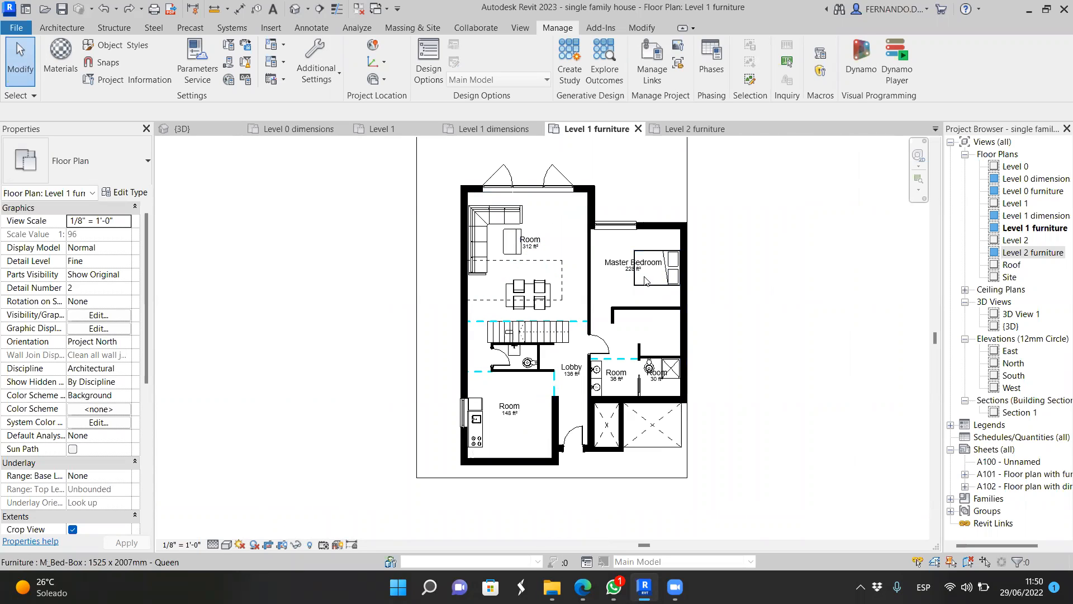
{"action": "scroll", "coordinate": [608, 308], "scroll_direction": "up", "scroll_amount": 1}
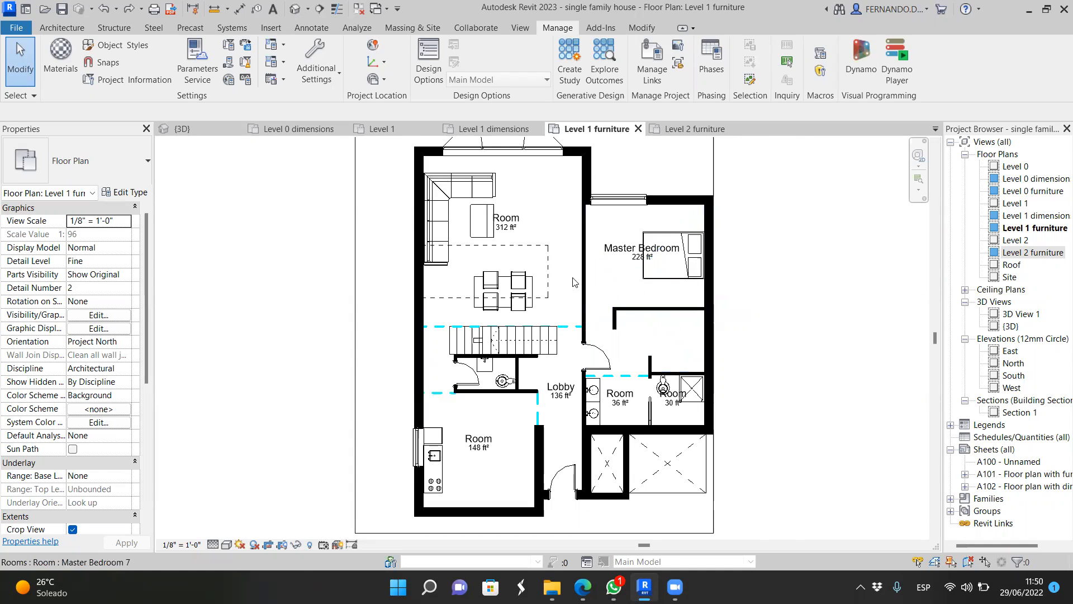
Step: Start the Paint tool and choose Ceiling Tile 600 x 600 from the project materials
{"action": "left_click", "coordinate": [420, 348]}
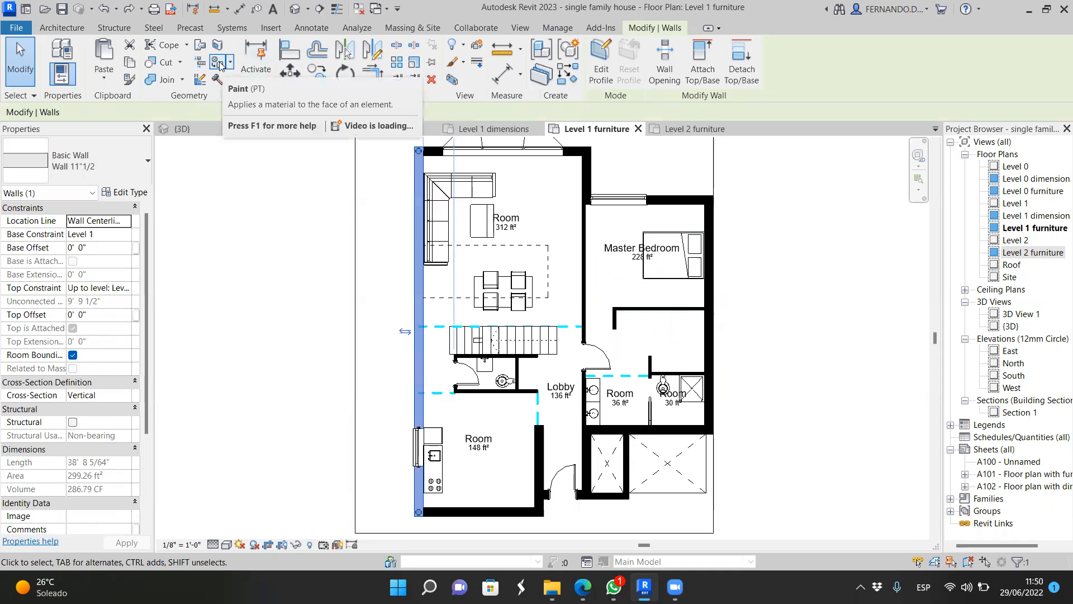
{"action": "left_click", "coordinate": [218, 62]}
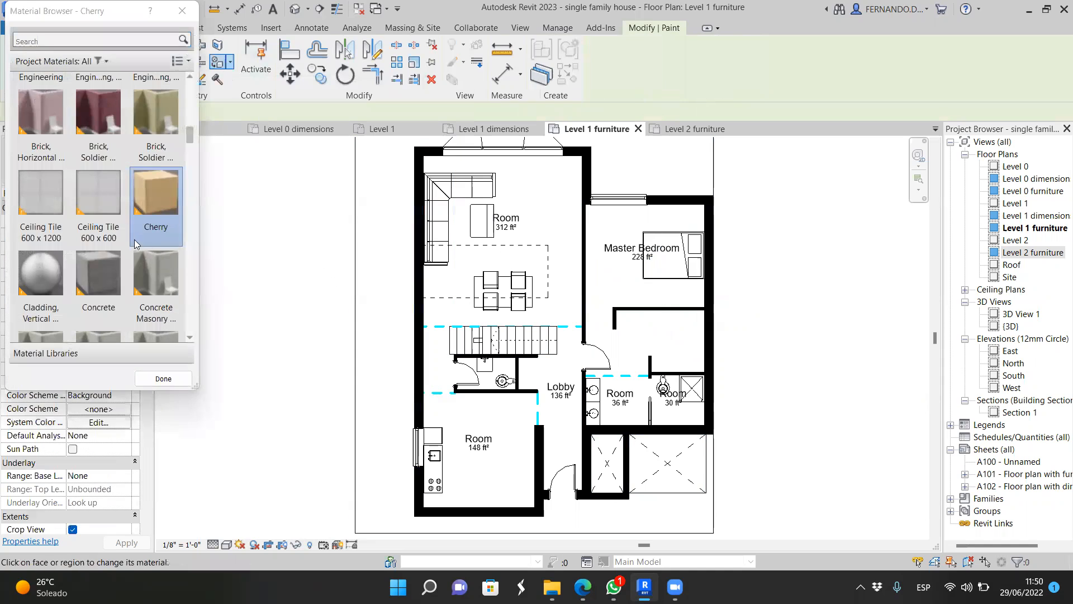
{"action": "scroll", "coordinate": [117, 201], "scroll_direction": "down", "scroll_amount": 10}
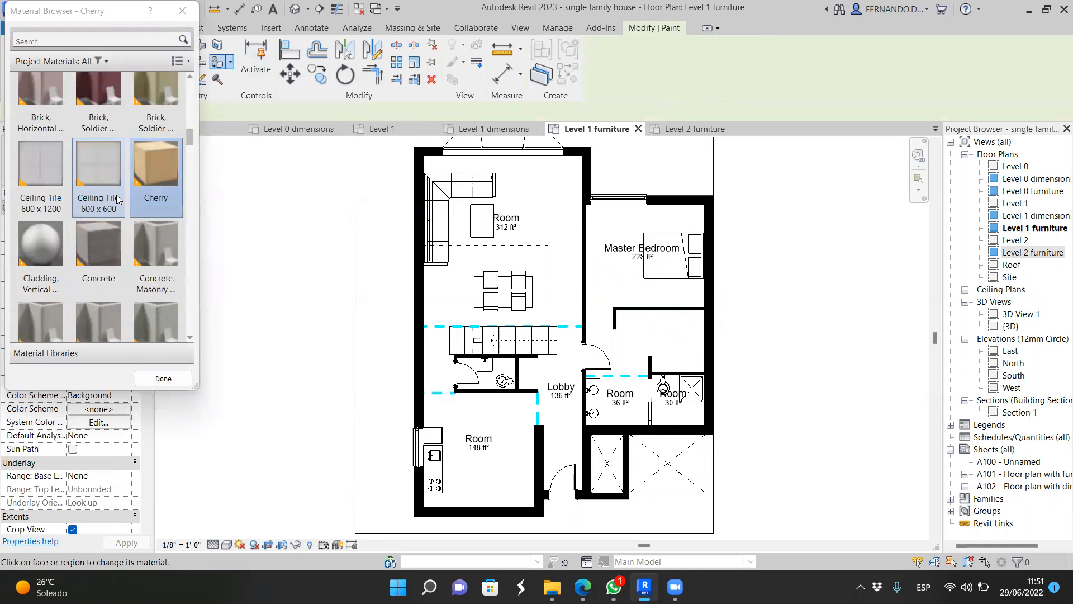
{"action": "scroll", "coordinate": [117, 194], "scroll_direction": "up", "scroll_amount": 15}
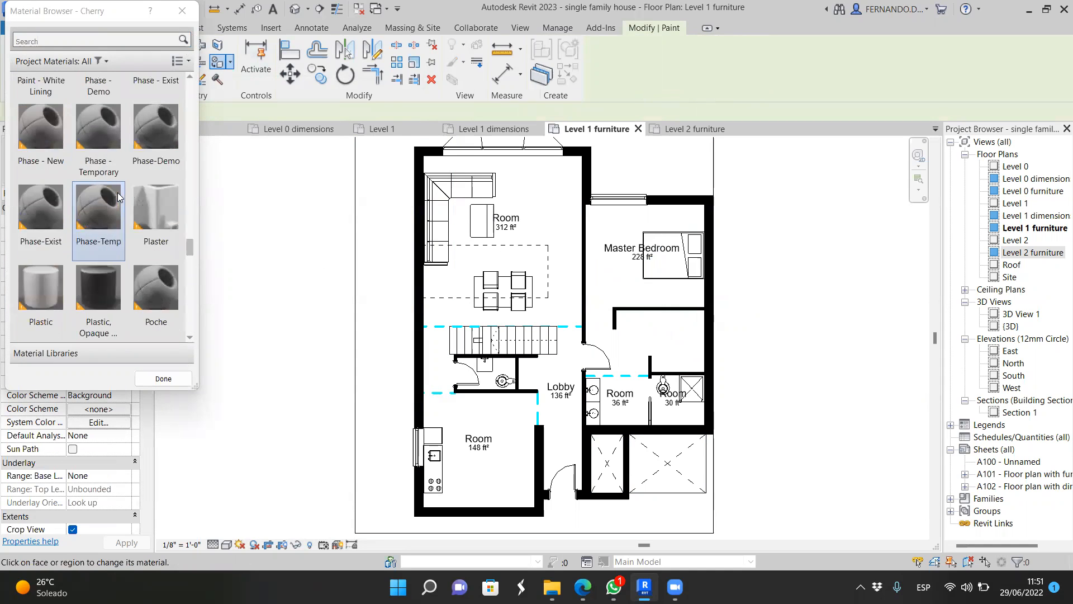
{"action": "scroll", "coordinate": [119, 192], "scroll_direction": "down", "scroll_amount": 3}
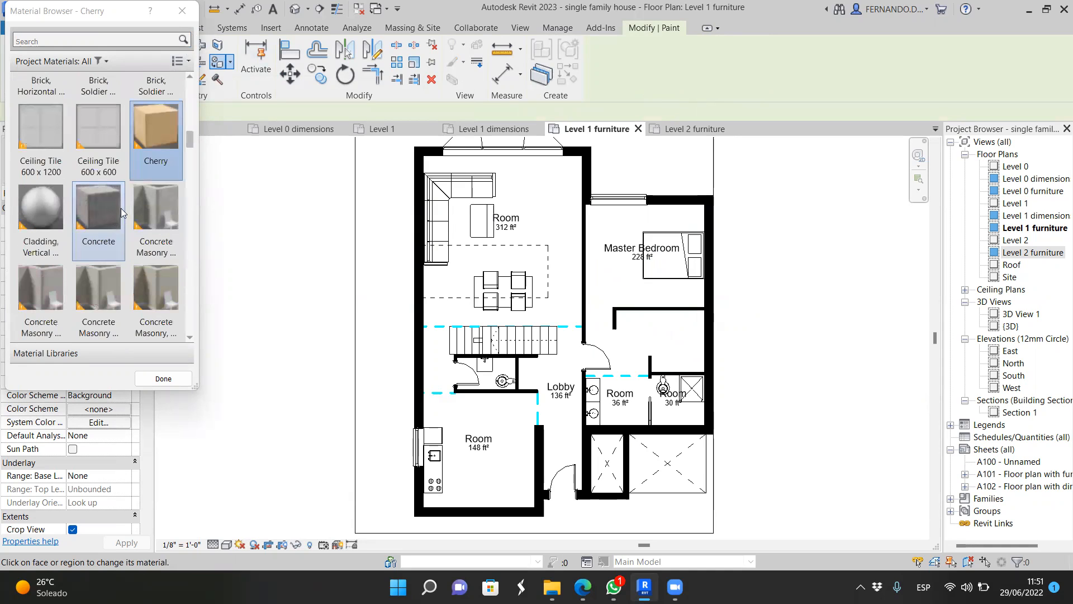
{"action": "left_click", "coordinate": [103, 130]}
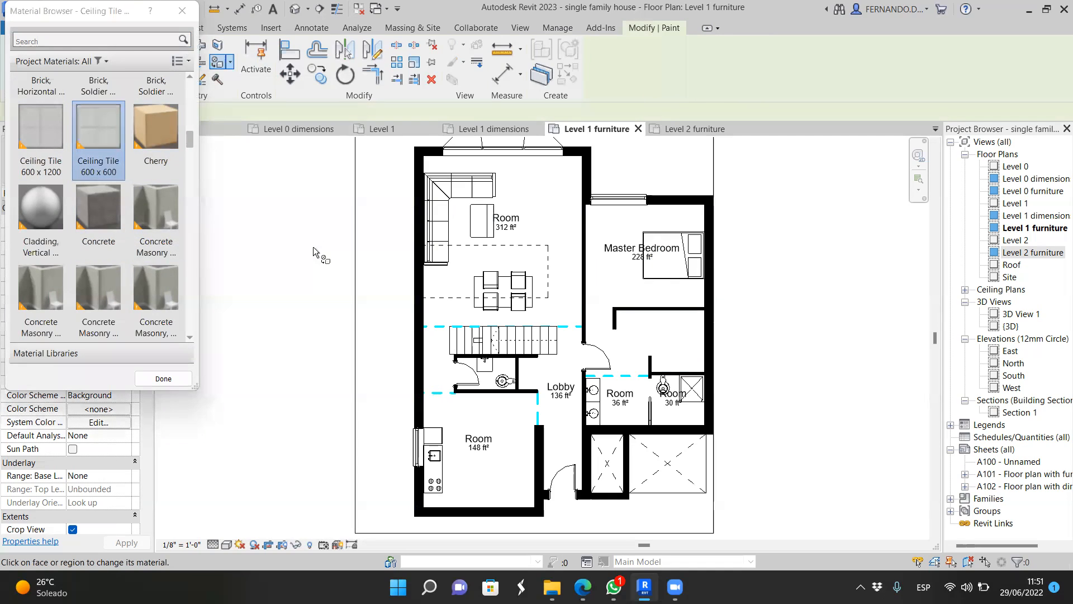
Step: Paint the entire Level 1 floor face with the chosen tile material and close the material browser
{"action": "scroll", "coordinate": [632, 401], "scroll_direction": "down", "scroll_amount": 2}
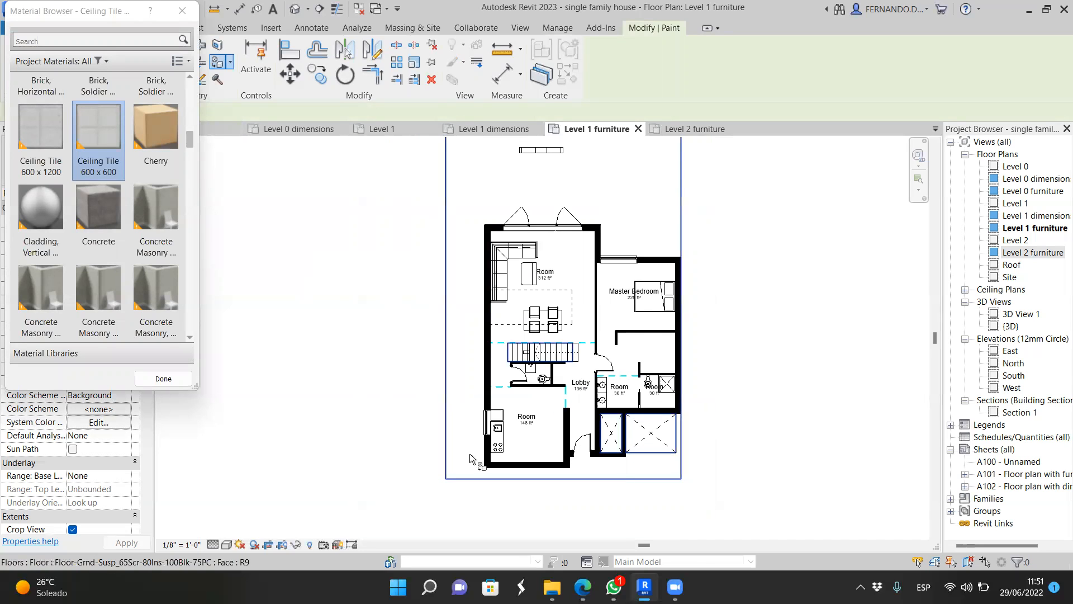
{"action": "scroll", "coordinate": [659, 344], "scroll_direction": "up", "scroll_amount": 2}
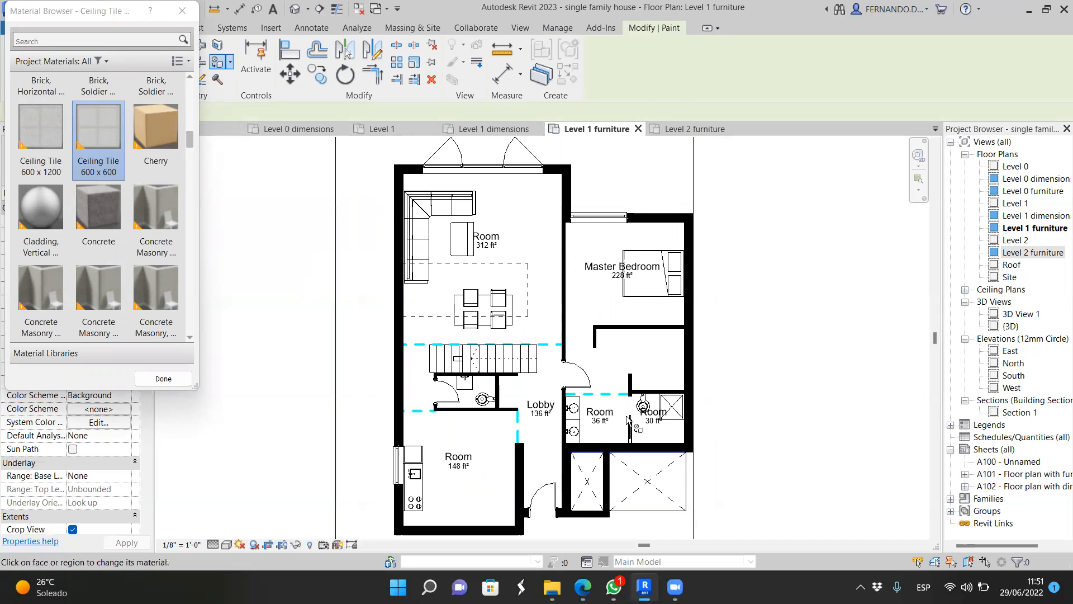
{"action": "scroll", "coordinate": [626, 414], "scroll_direction": "down", "scroll_amount": 2}
{"action": "scroll", "coordinate": [561, 382], "scroll_direction": "down", "scroll_amount": 2}
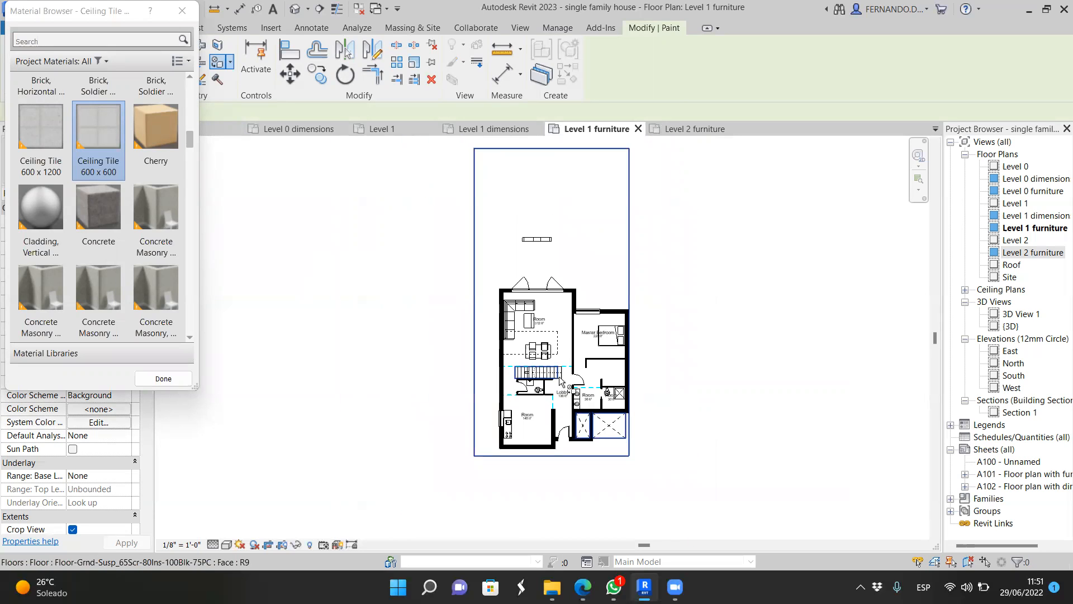
{"action": "left_click", "coordinate": [590, 167]}
{"action": "scroll", "coordinate": [61, 96], "scroll_direction": "up", "scroll_amount": 2}
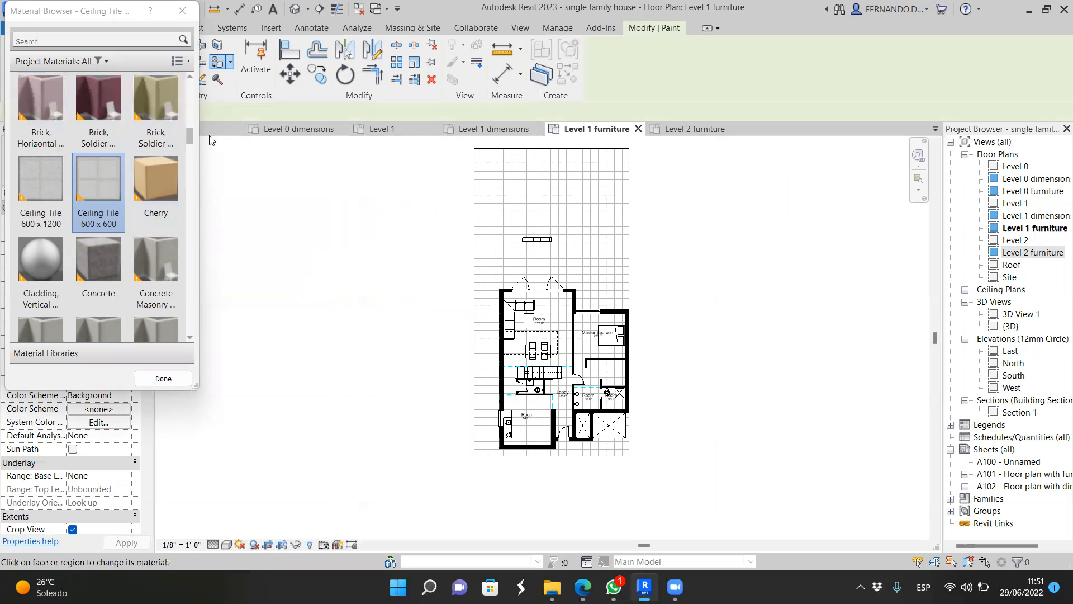
{"action": "left_click", "coordinate": [182, 10]}
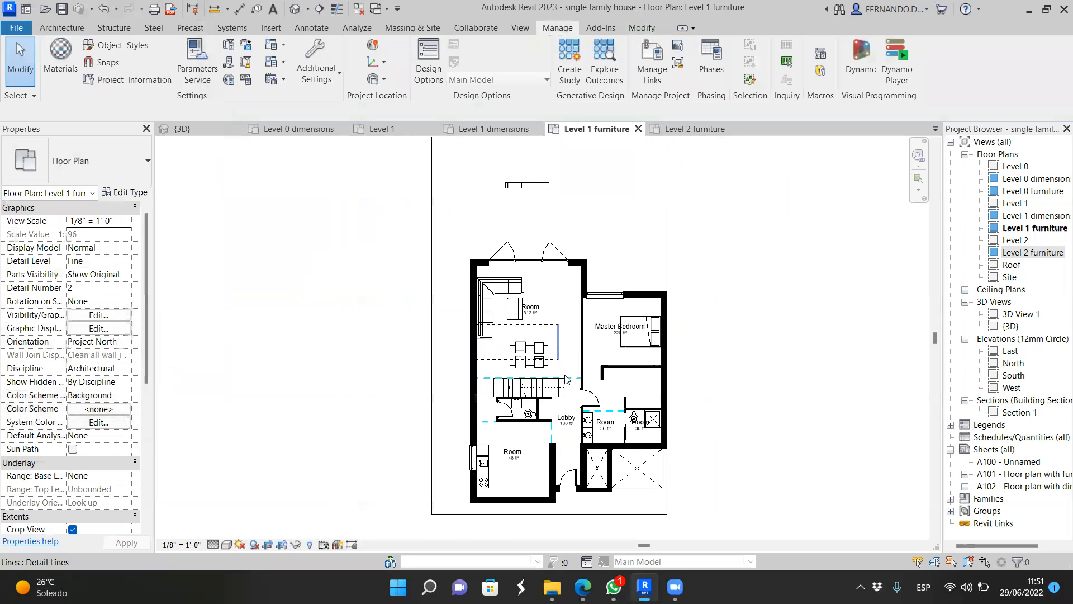
Step: Examine how the tile pattern covers the rooms and the exterior part of the Level 1 floor
{"action": "scroll", "coordinate": [595, 393], "scroll_direction": "up", "scroll_amount": 4}
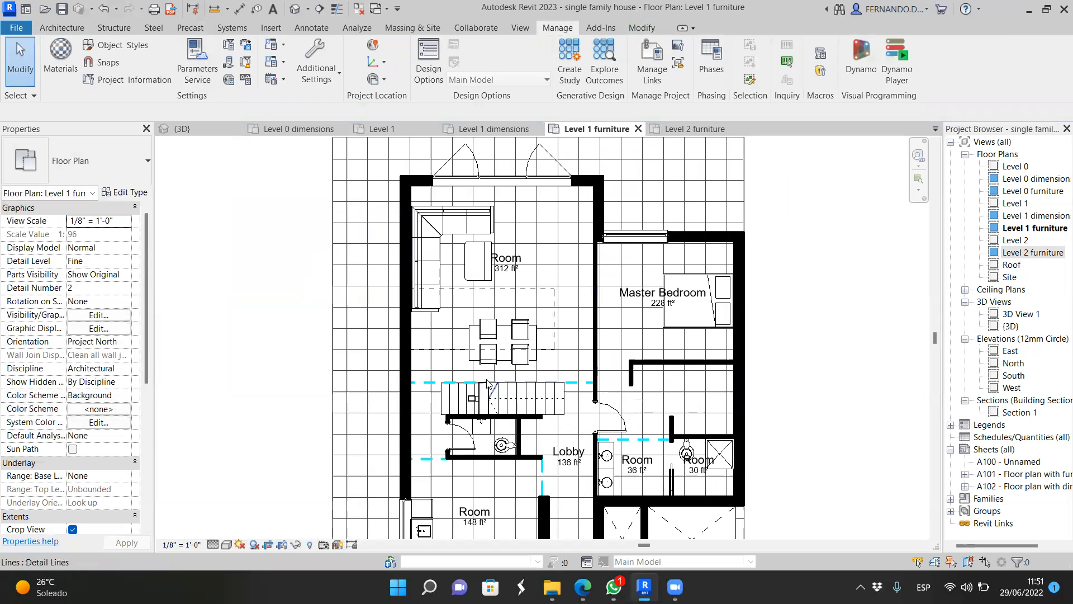
{"action": "scroll", "coordinate": [479, 367], "scroll_direction": "down", "scroll_amount": 3}
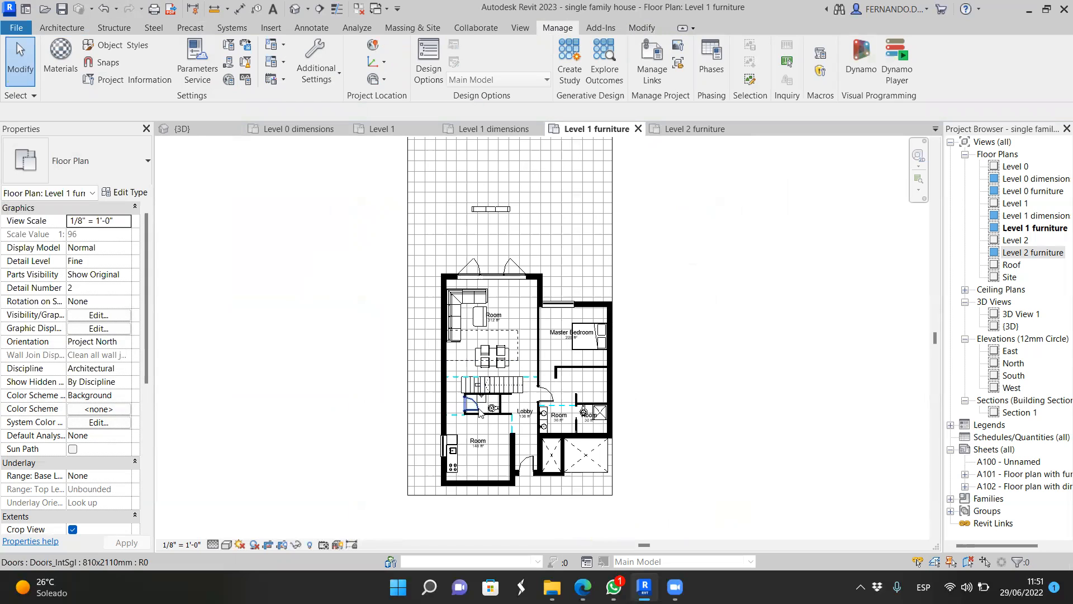
{"action": "scroll", "coordinate": [481, 374], "scroll_direction": "up", "scroll_amount": 2}
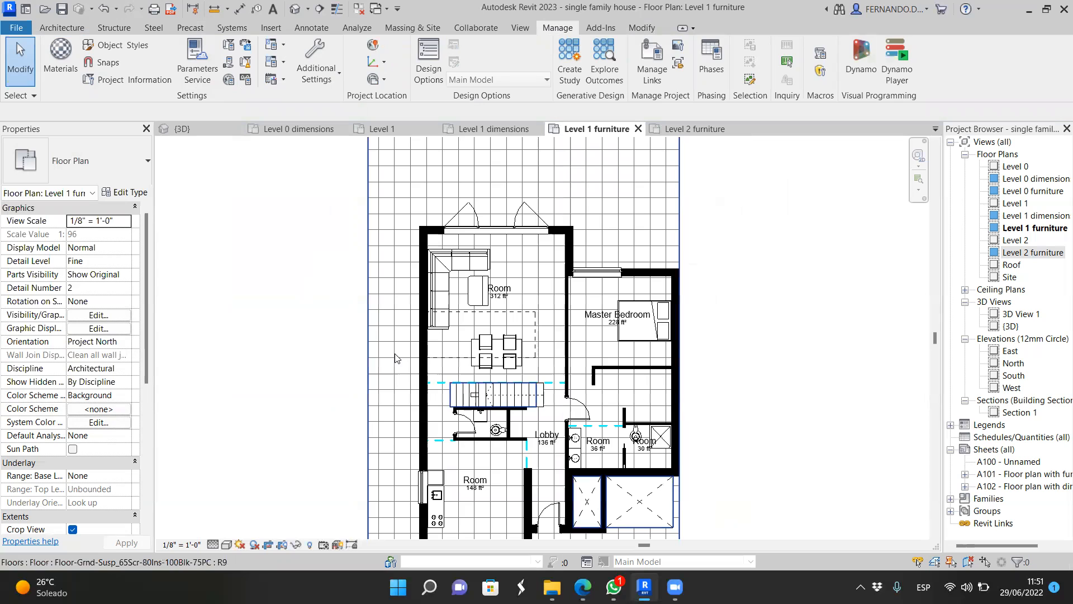
{"action": "scroll", "coordinate": [470, 335], "scroll_direction": "down", "scroll_amount": 2}
{"action": "scroll", "coordinate": [450, 247], "scroll_direction": "up", "scroll_amount": 2}
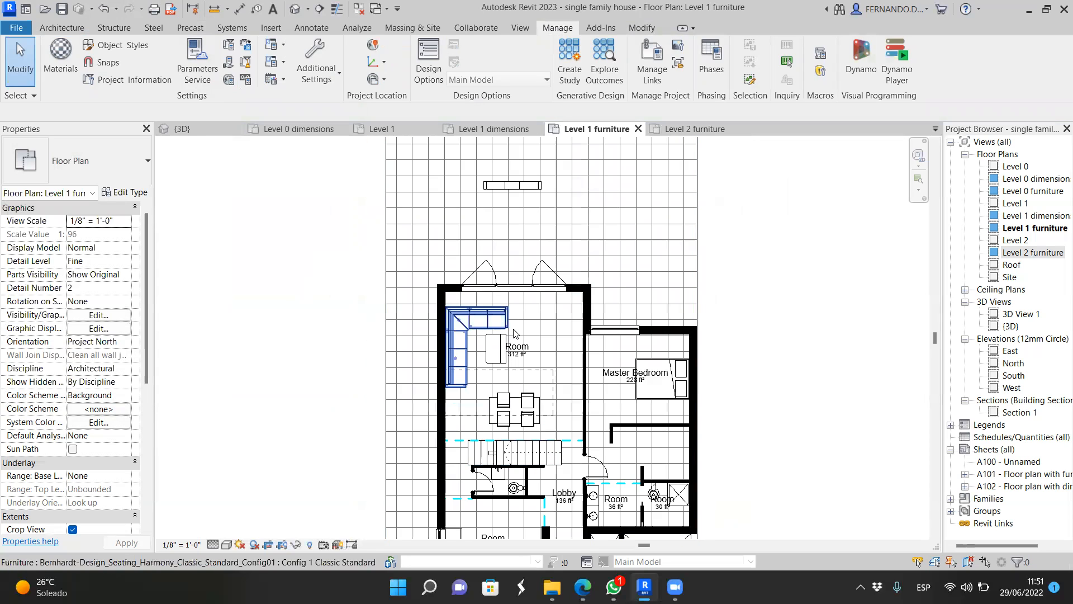
{"action": "scroll", "coordinate": [526, 296], "scroll_direction": "down", "scroll_amount": 2}
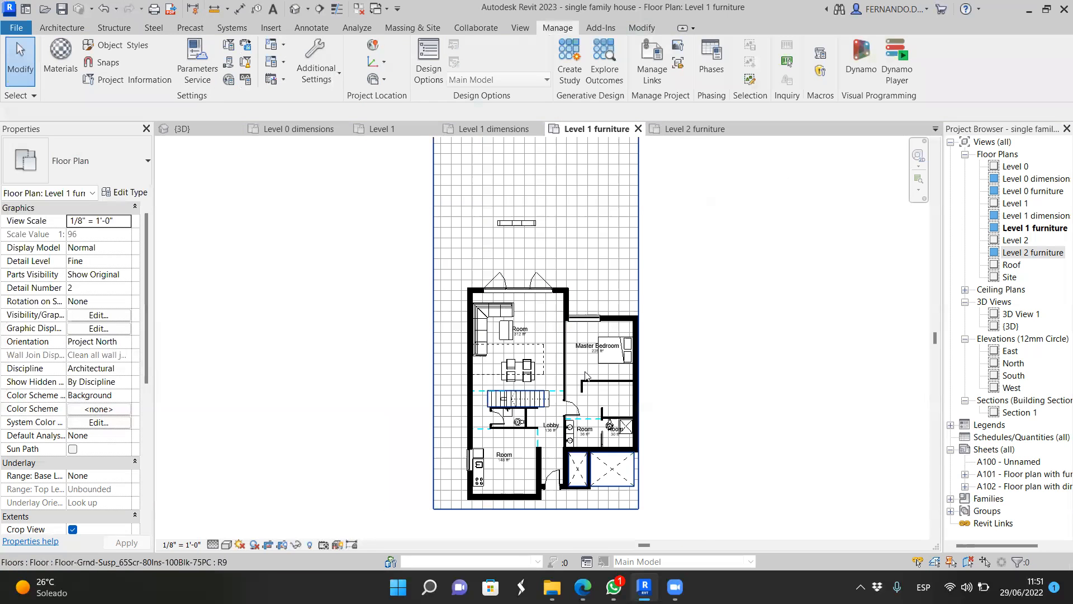
{"action": "scroll", "coordinate": [587, 376], "scroll_direction": "up", "scroll_amount": 2}
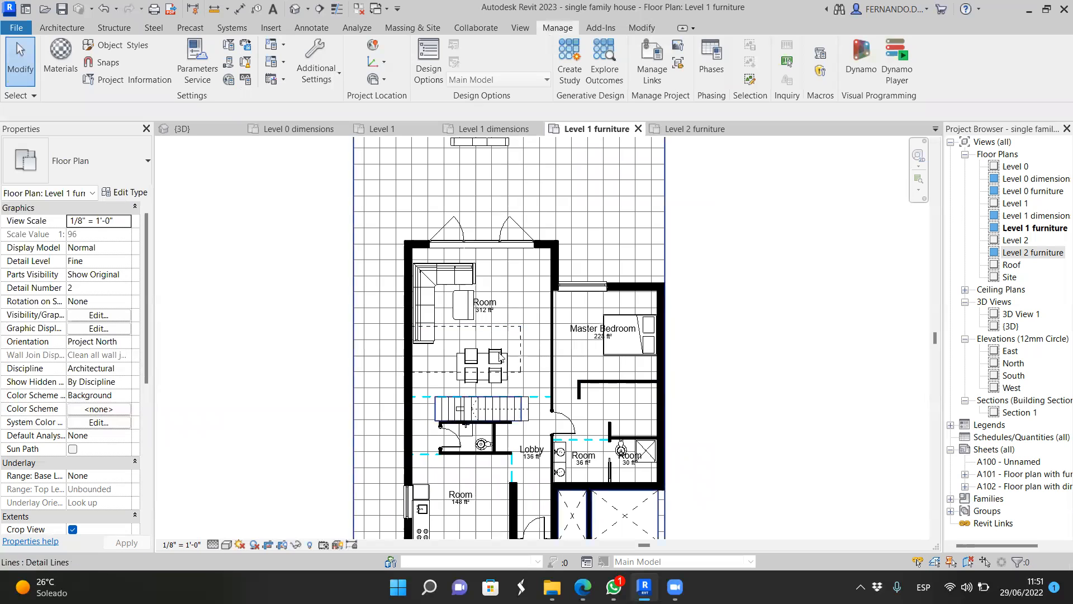
Step: Undo the tile paint applied to the Level 1 floor
{"action": "scroll", "coordinate": [689, 358], "scroll_direction": "down", "scroll_amount": 3}
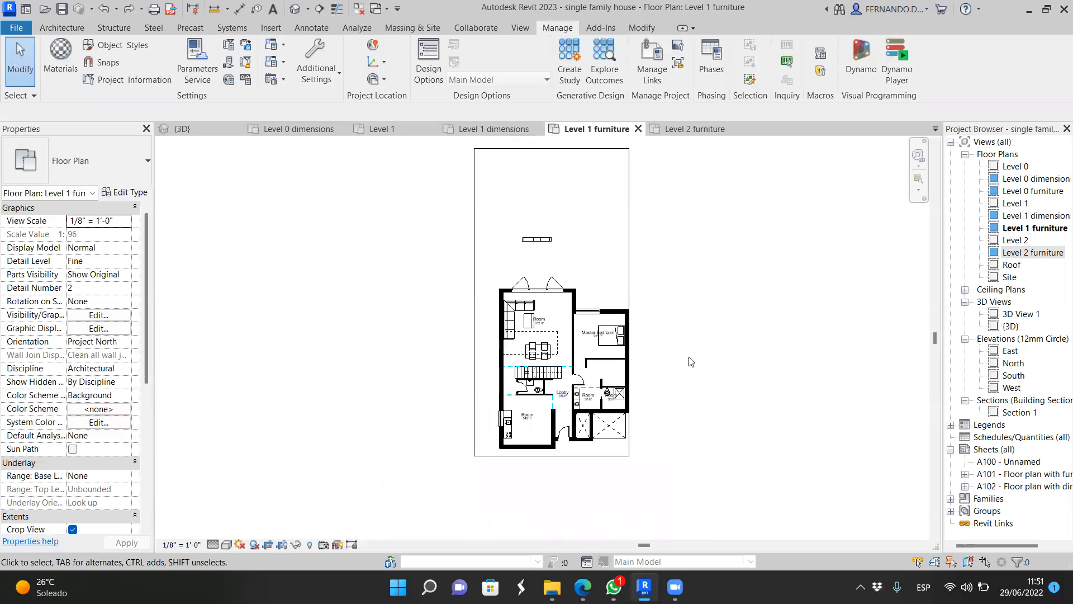
{"action": "scroll", "coordinate": [546, 428], "scroll_direction": "up", "scroll_amount": 2}
{"action": "scroll", "coordinate": [545, 427], "scroll_direction": "up", "scroll_amount": 2}
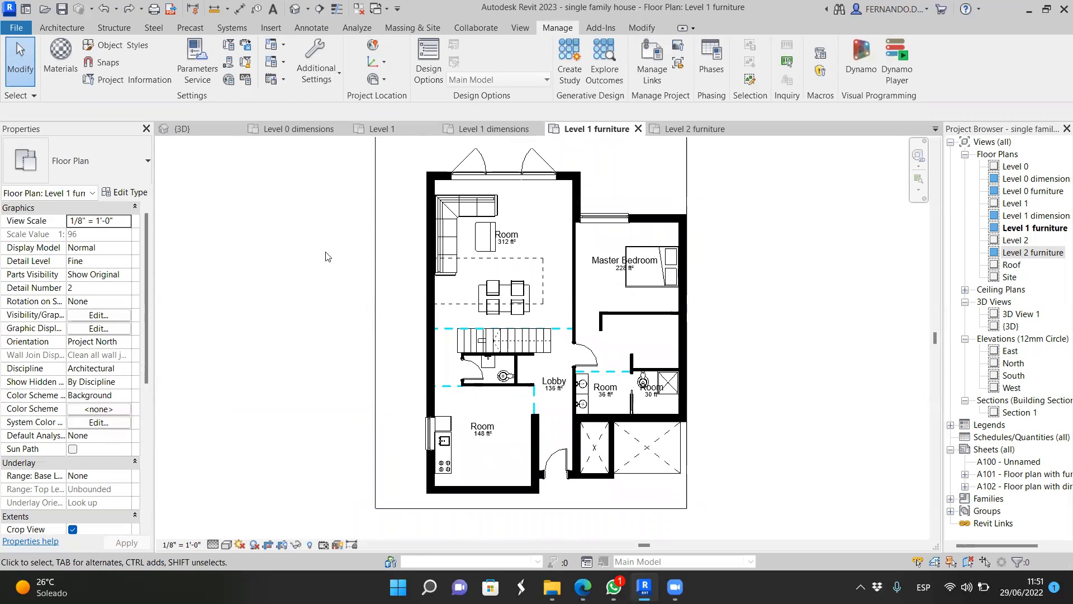
Step: Start splitting the Level 1 floor face and outline the kitchen with a rectangle, from the outer wall corner to the lobby boundary
{"action": "left_click", "coordinate": [434, 326]}
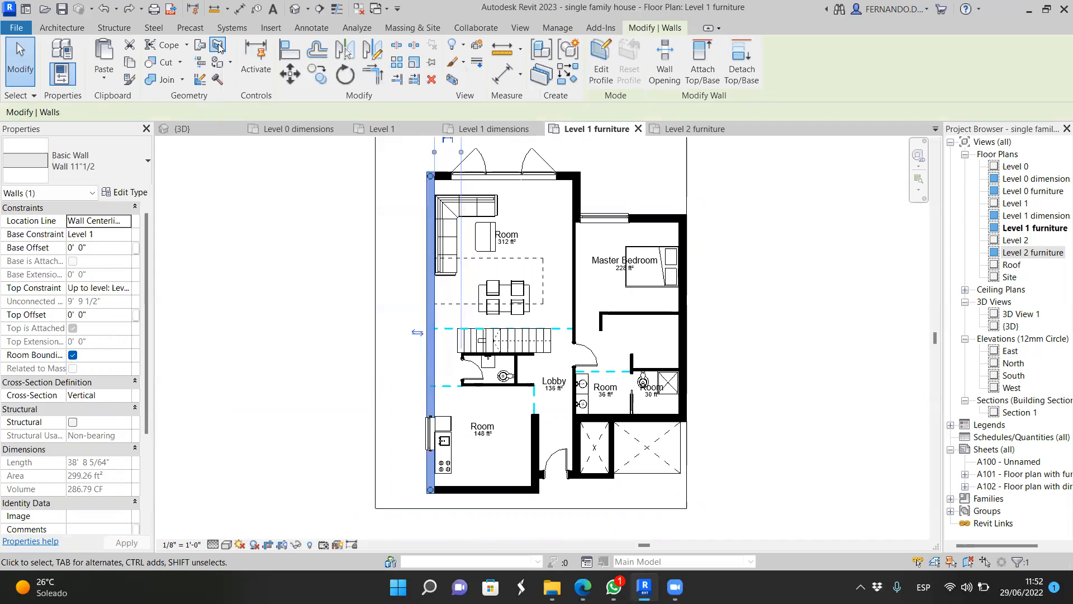
{"action": "left_click", "coordinate": [218, 49]}
{"action": "scroll", "coordinate": [561, 343], "scroll_direction": "down", "scroll_amount": 1}
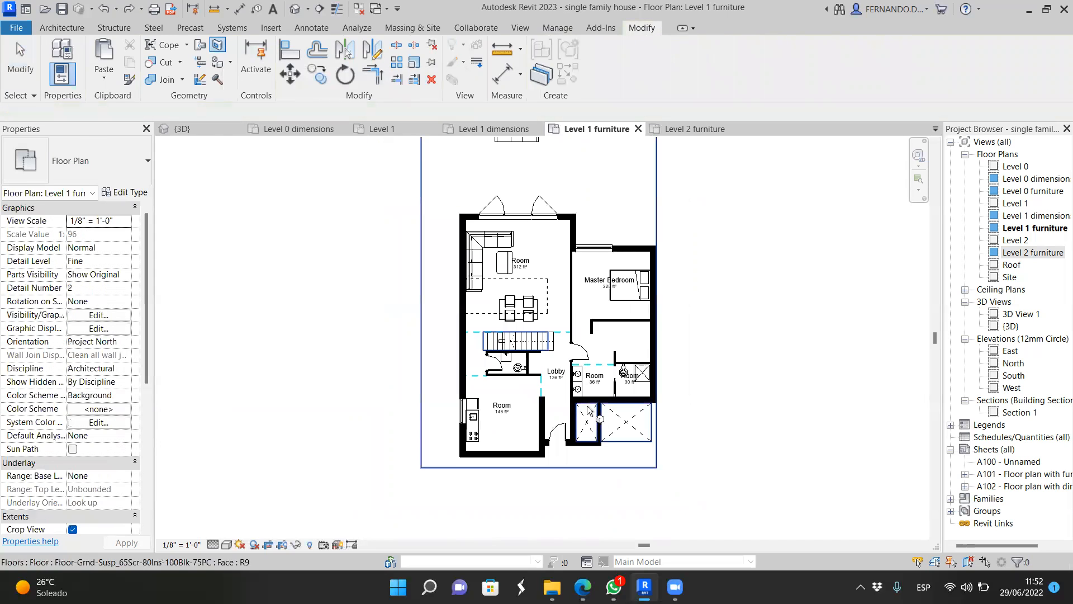
{"action": "left_click", "coordinate": [646, 465]}
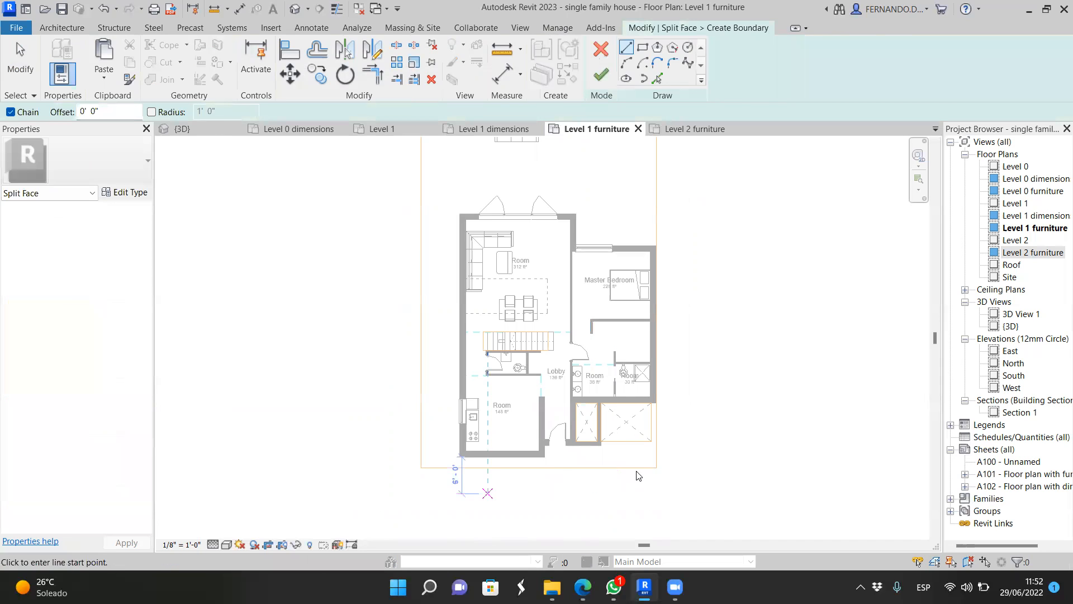
{"action": "left_click", "coordinate": [644, 50]}
{"action": "scroll", "coordinate": [484, 425], "scroll_direction": "up", "scroll_amount": 3}
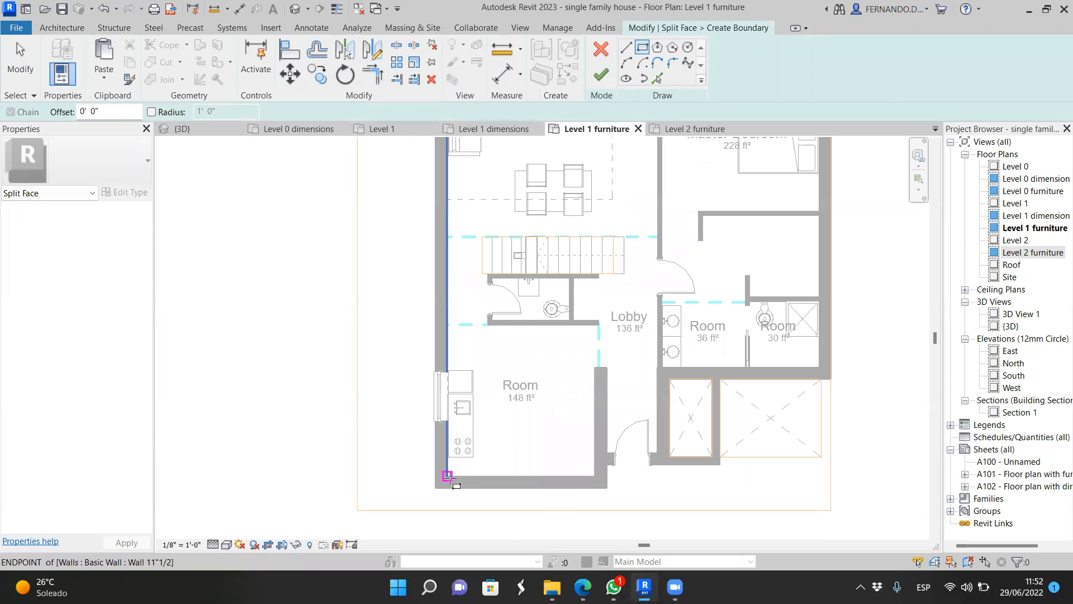
{"action": "left_click", "coordinate": [447, 476]}
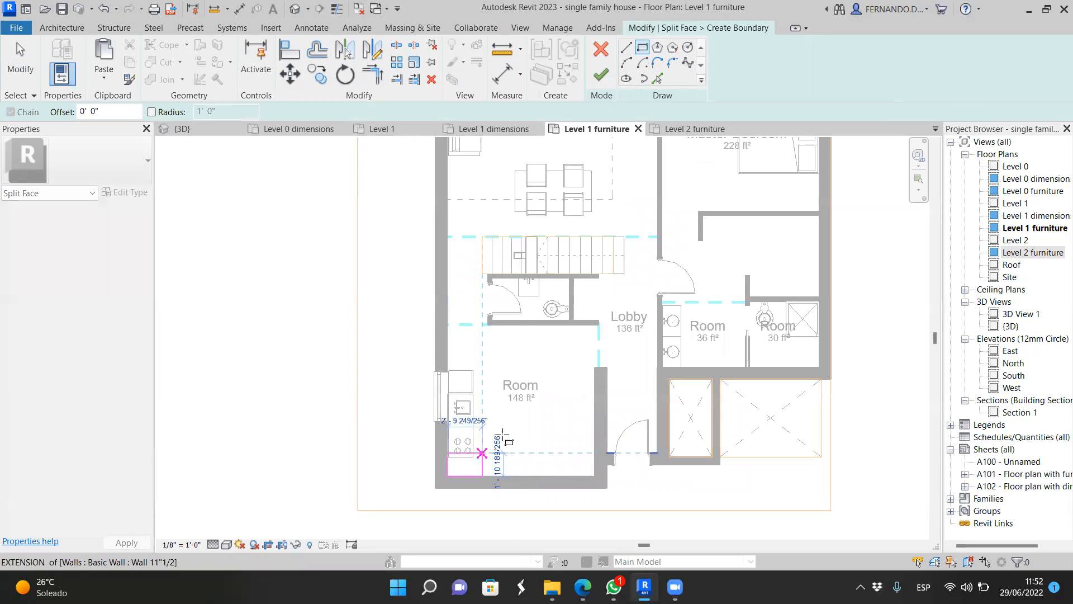
{"action": "left_click", "coordinate": [599, 324]}
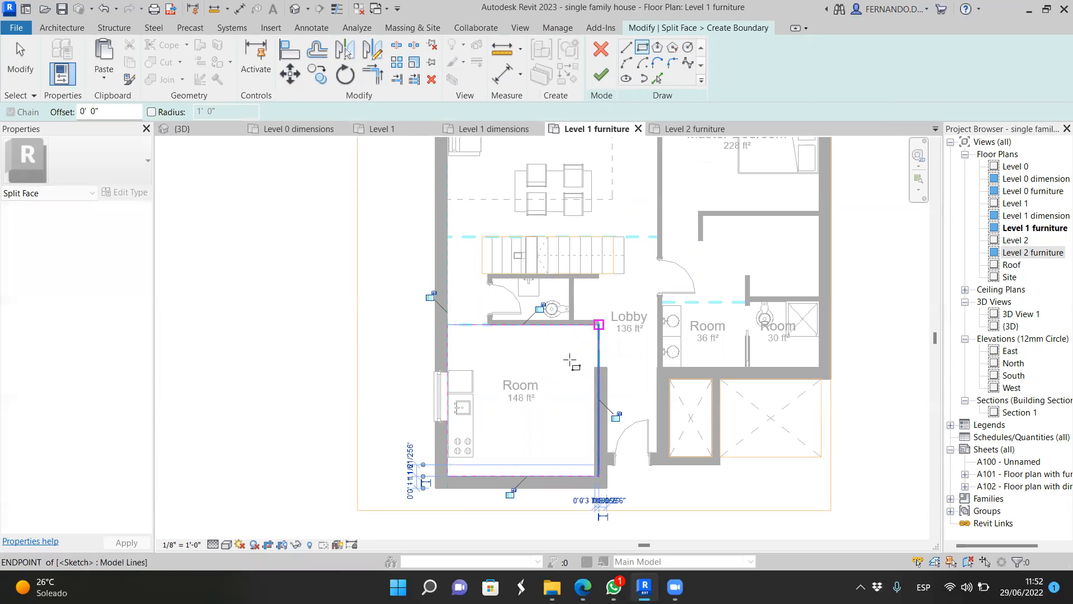
Step: Add a rectangle around the living and dining room, ending at the room separation line beside the stairs
{"action": "scroll", "coordinate": [460, 451], "scroll_direction": "down", "scroll_amount": 2}
{"action": "scroll", "coordinate": [534, 364], "scroll_direction": "down", "scroll_amount": 2}
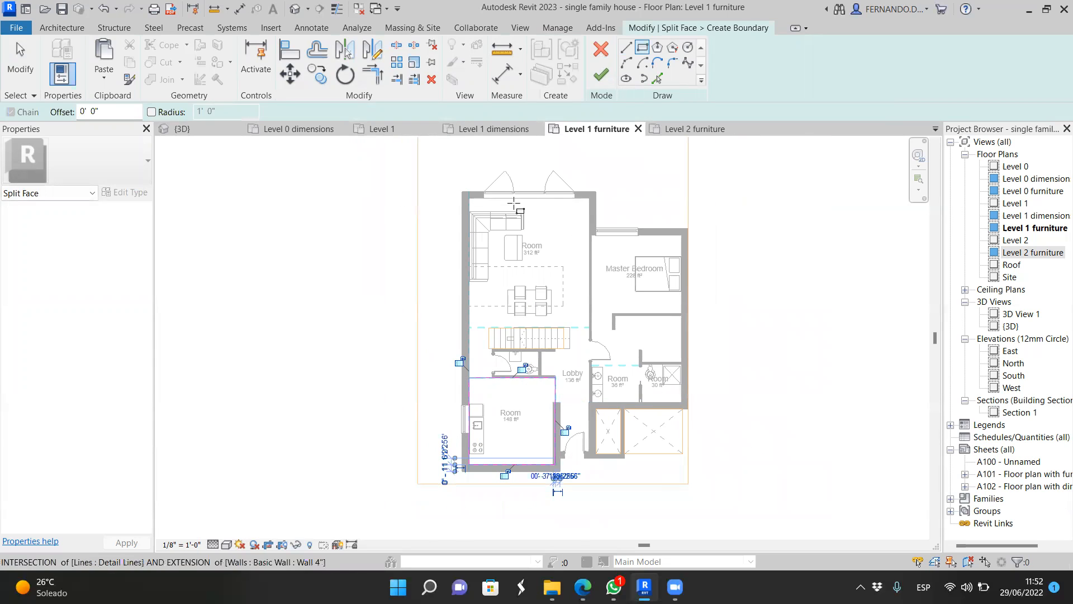
{"action": "scroll", "coordinate": [511, 200], "scroll_direction": "up", "scroll_amount": 3}
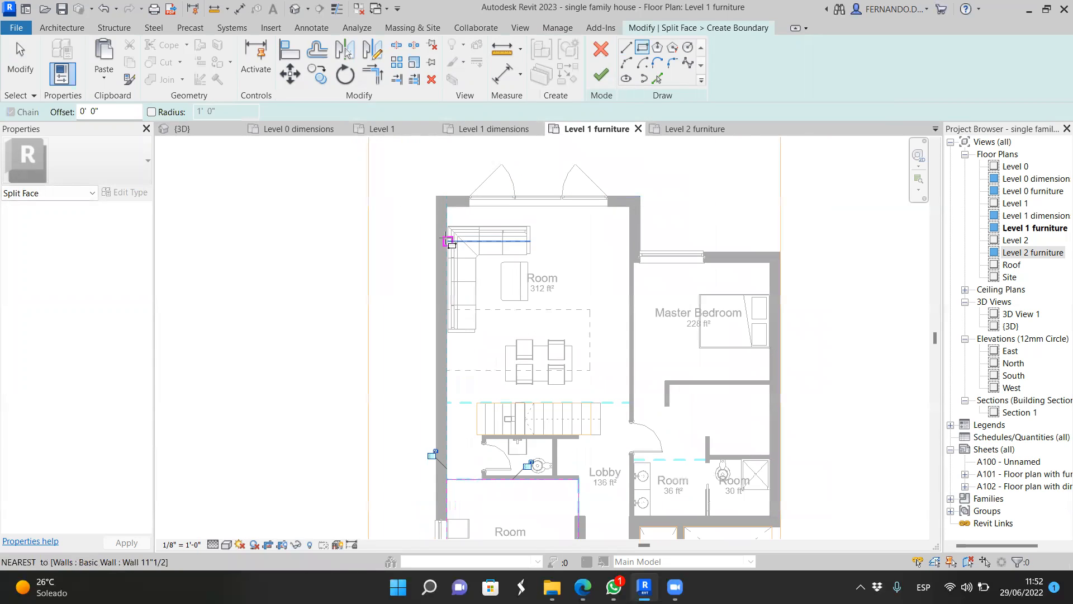
{"action": "left_click", "coordinate": [447, 206]}
{"action": "left_click", "coordinate": [629, 402]}
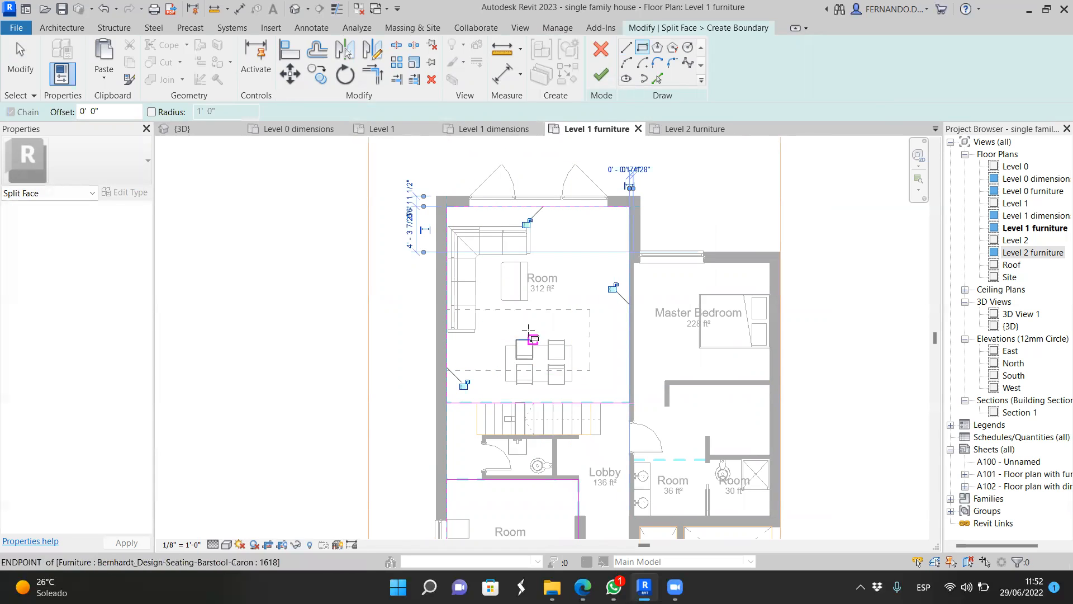
Step: Add a rectangle around the Master Bedroom area and try to finish the split with all three room outlines
{"action": "scroll", "coordinate": [632, 460], "scroll_direction": "up", "scroll_amount": 1}
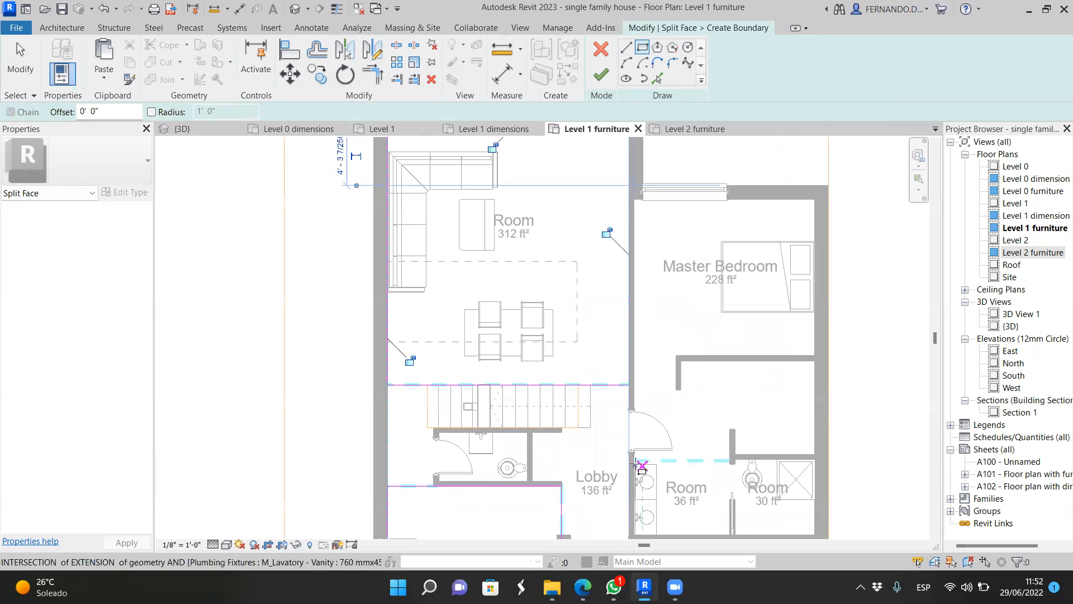
{"action": "left_click", "coordinate": [632, 459]}
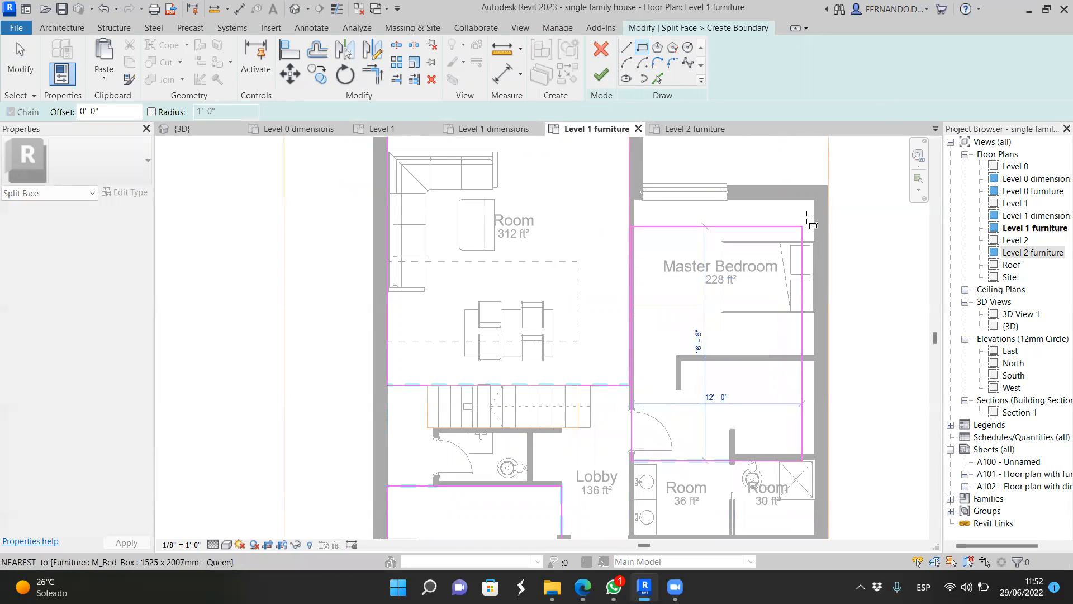
{"action": "left_click", "coordinate": [816, 199]}
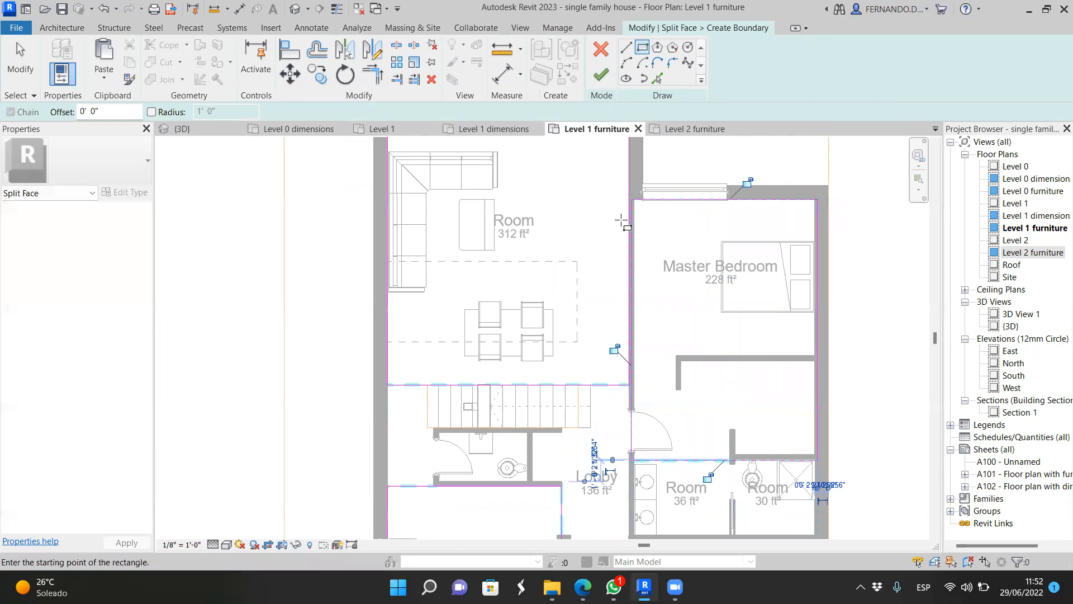
{"action": "left_click", "coordinate": [603, 74]}
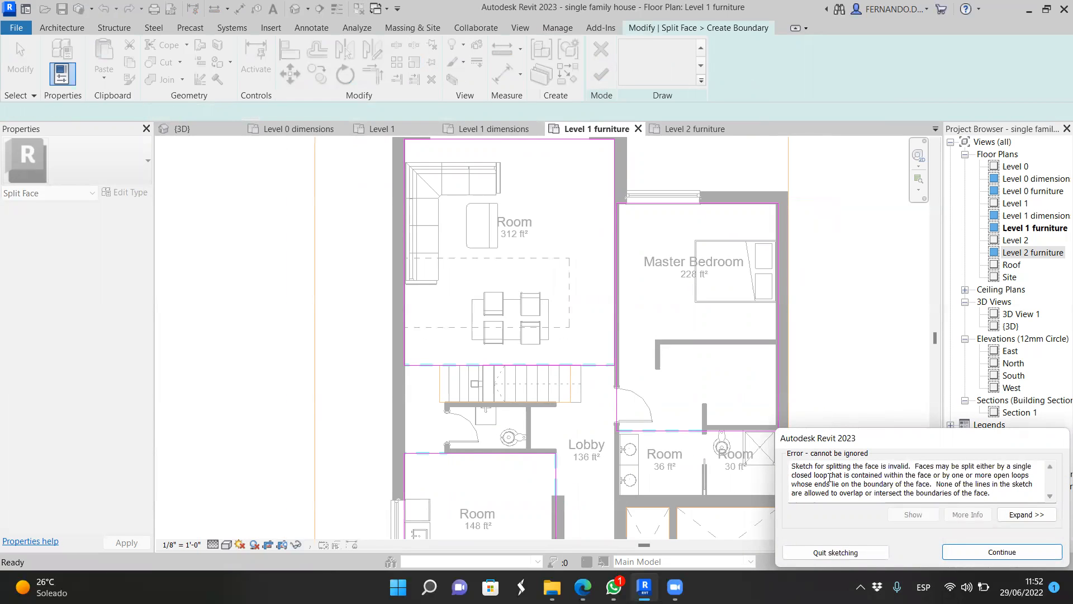
{"action": "left_click", "coordinate": [998, 550]}
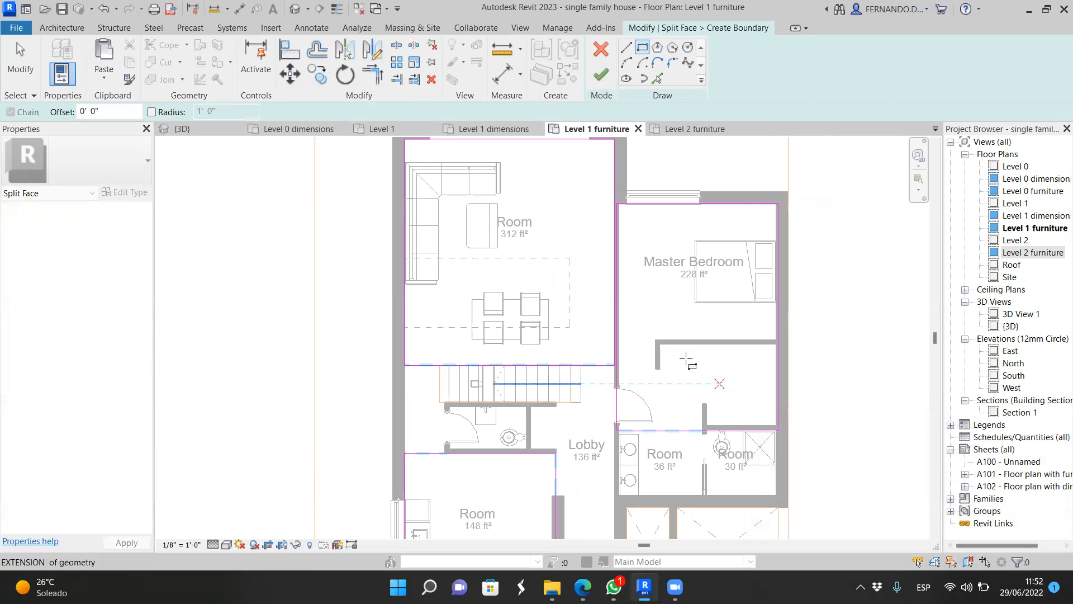
Step: Delete the living room and Master Bedroom rectangles from the split sketch, keeping the kitchen outline
{"action": "key", "text": "Escape"}
{"action": "key", "text": "Escape"}
{"action": "key", "text": "z"}
{"action": "key", "text": "f"}
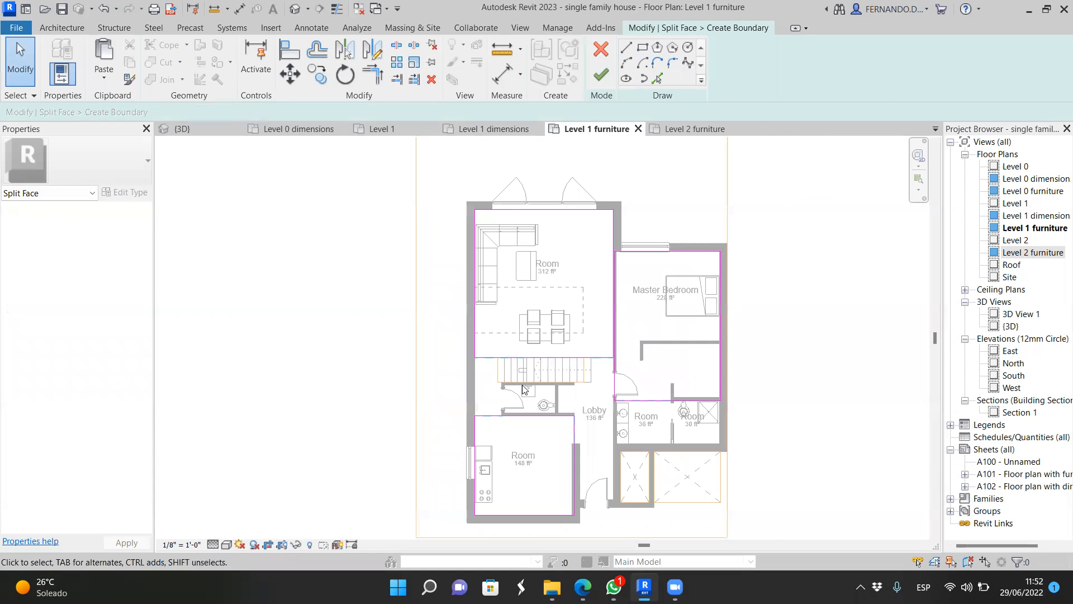
{"action": "mouse_move", "coordinate": [449, 386]}
{"action": "left_mouse_down"}
{"action": "mouse_move", "coordinate": [619, 225]}
{"action": "mouse_move", "coordinate": [637, 185]}
{"action": "mouse_move", "coordinate": [725, 401]}
{"action": "mouse_move", "coordinate": [764, 423]}
{"action": "left_mouse_up"}
{"action": "key", "text": "Delete"}
{"action": "key", "text": "Delete"}
Step: Finish the floor face split with the kitchen outline as its only loop
{"action": "scroll", "coordinate": [549, 450], "scroll_direction": "up", "scroll_amount": 2}
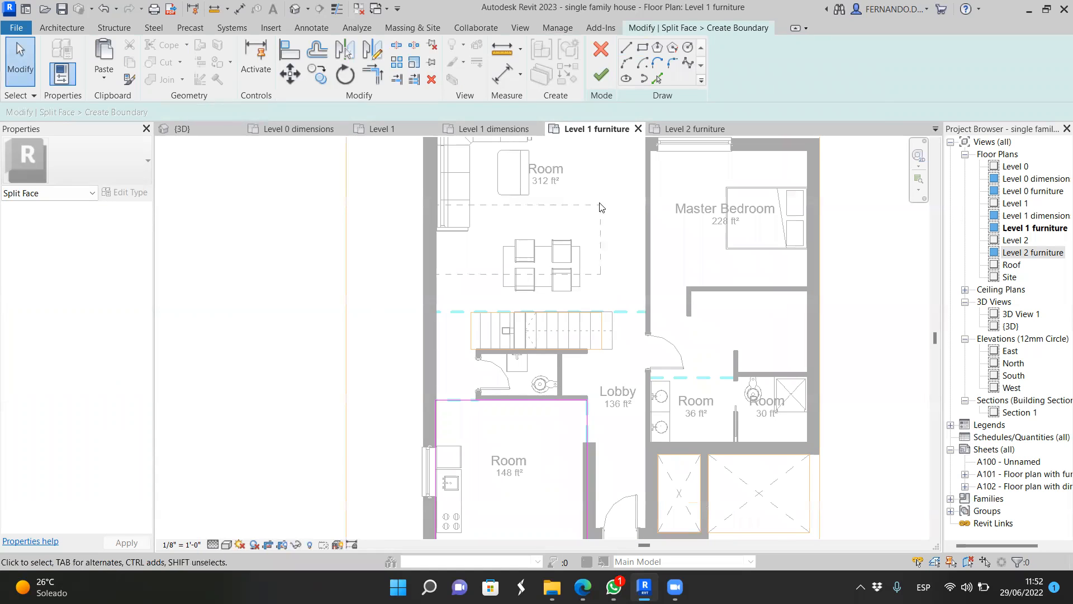
{"action": "left_click", "coordinate": [601, 75]}
{"action": "scroll", "coordinate": [527, 331], "scroll_direction": "down", "scroll_amount": 2}
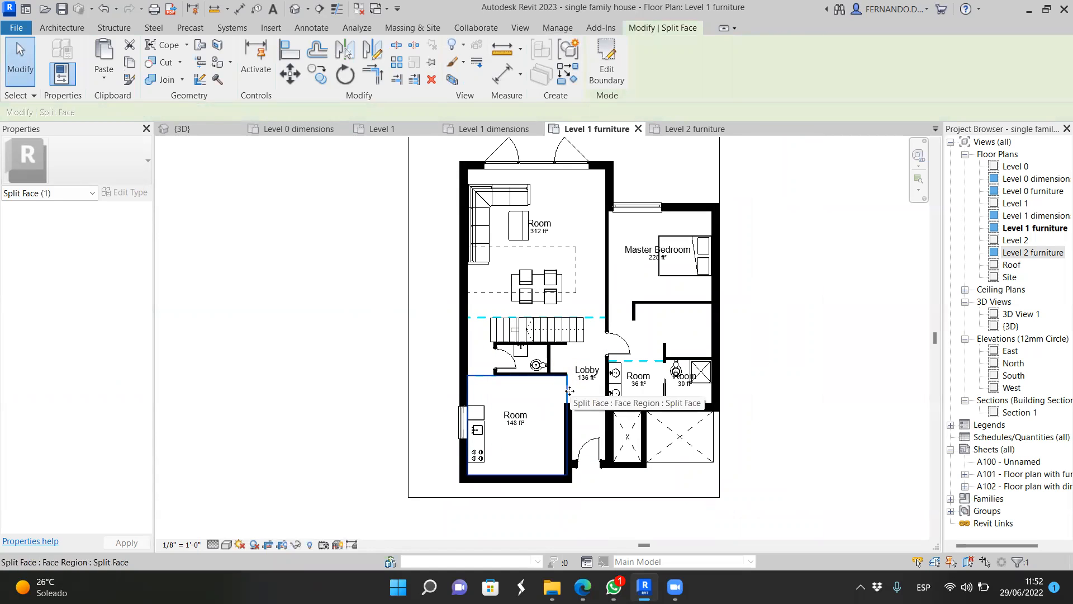
Step: Start another split of the Level 1 floor face, outline the living room with a rectangle, and try to finish it
{"action": "left_click", "coordinate": [218, 45]}
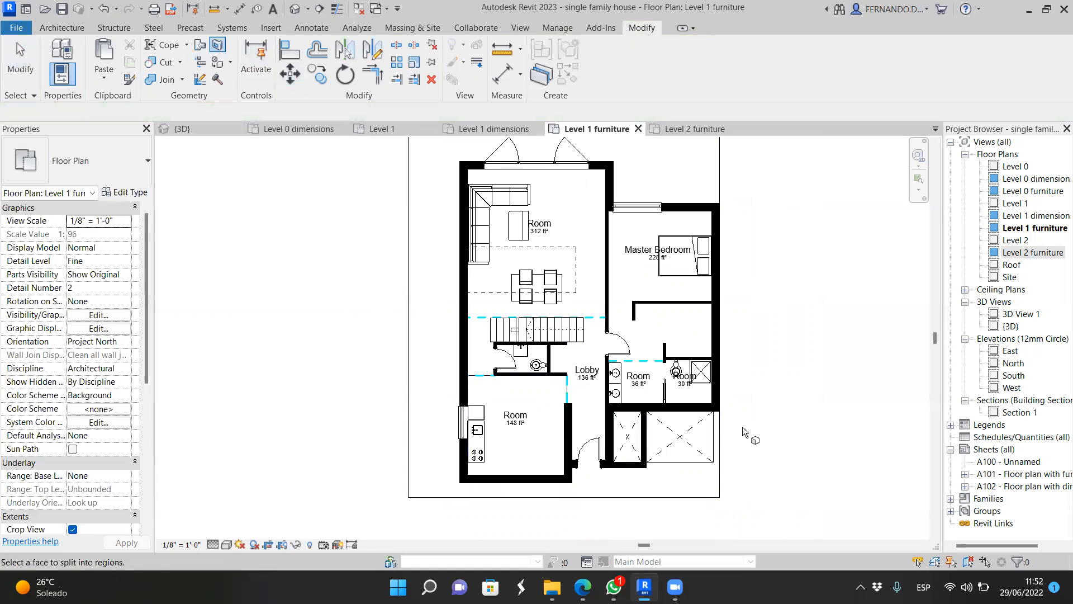
{"action": "left_click", "coordinate": [717, 474]}
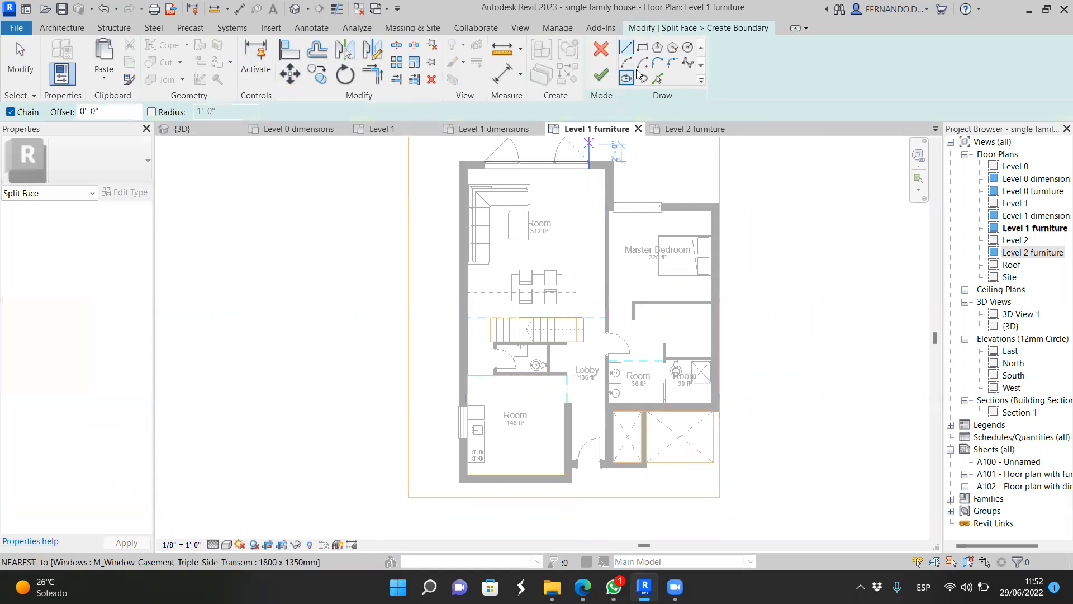
{"action": "left_click", "coordinate": [643, 47]}
{"action": "left_click", "coordinate": [468, 169]}
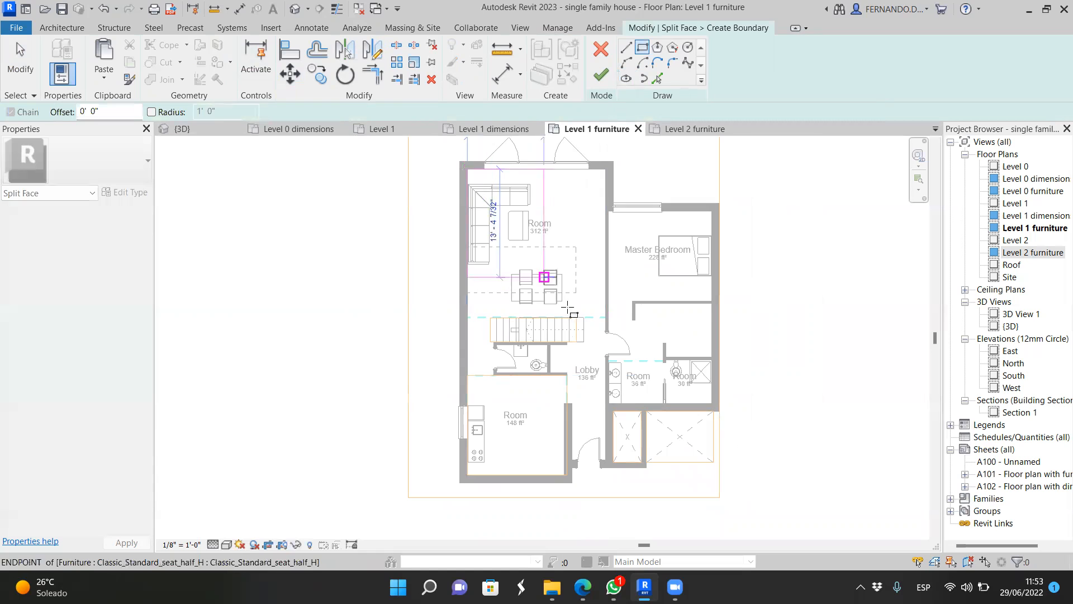
{"action": "left_click", "coordinate": [605, 317]}
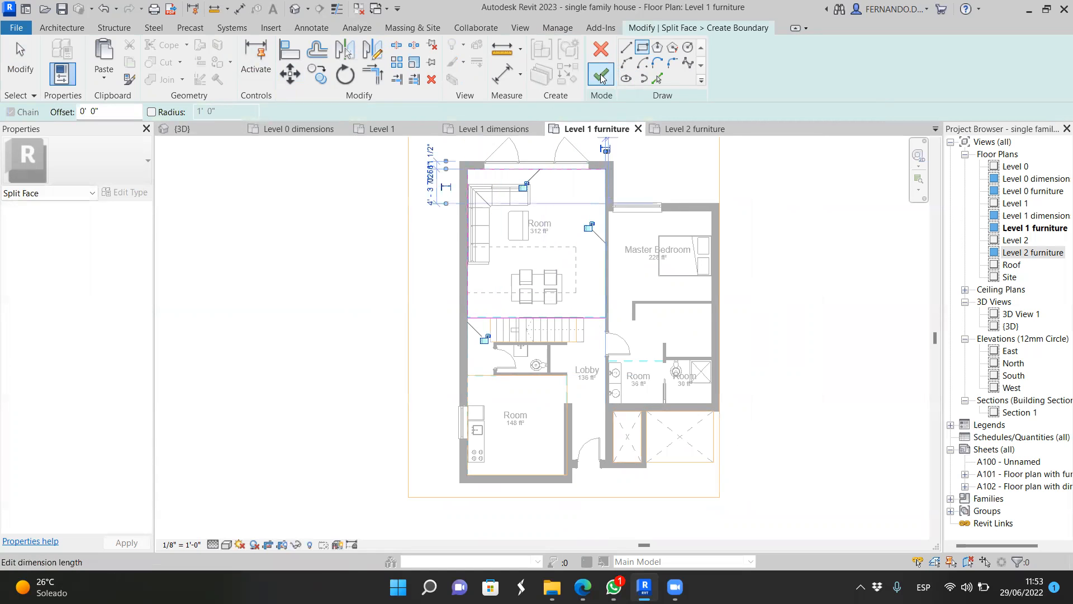
{"action": "left_click", "coordinate": [601, 75]}
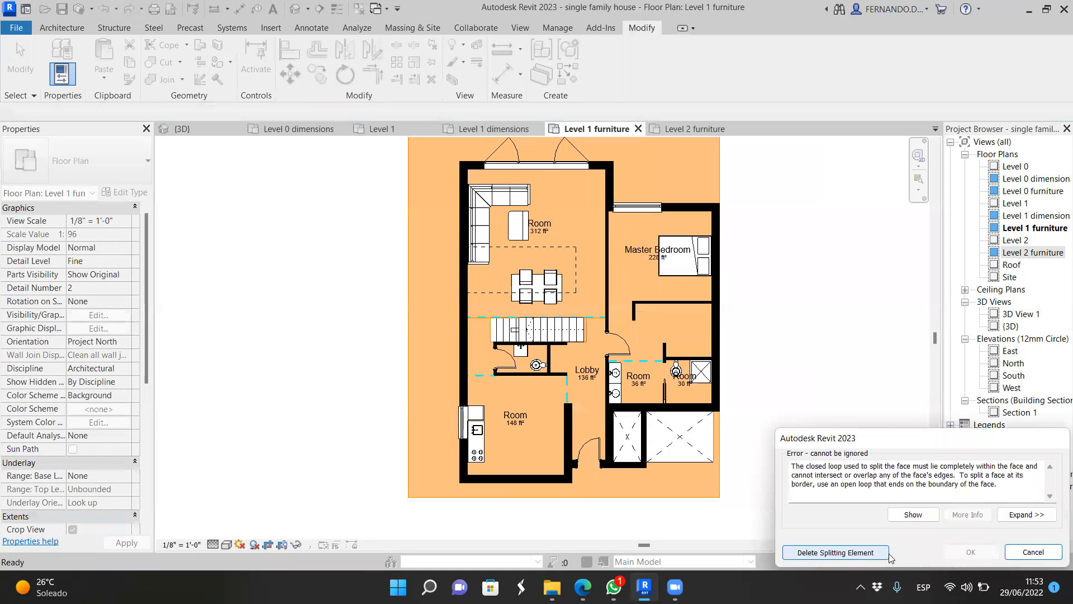
{"action": "left_click", "coordinate": [1031, 553]}
Step: Move the living room outline's stair-side edge slightly away from the stairs and finish the face split
{"action": "scroll", "coordinate": [579, 301], "scroll_direction": "up", "scroll_amount": 2}
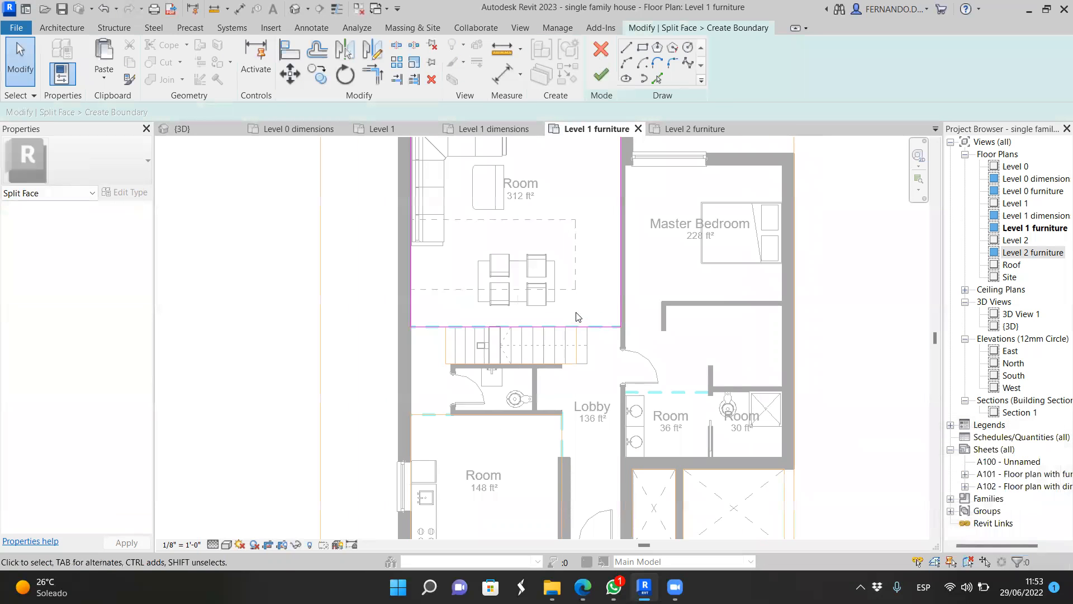
{"action": "scroll", "coordinate": [591, 322], "scroll_direction": "up", "scroll_amount": 1}
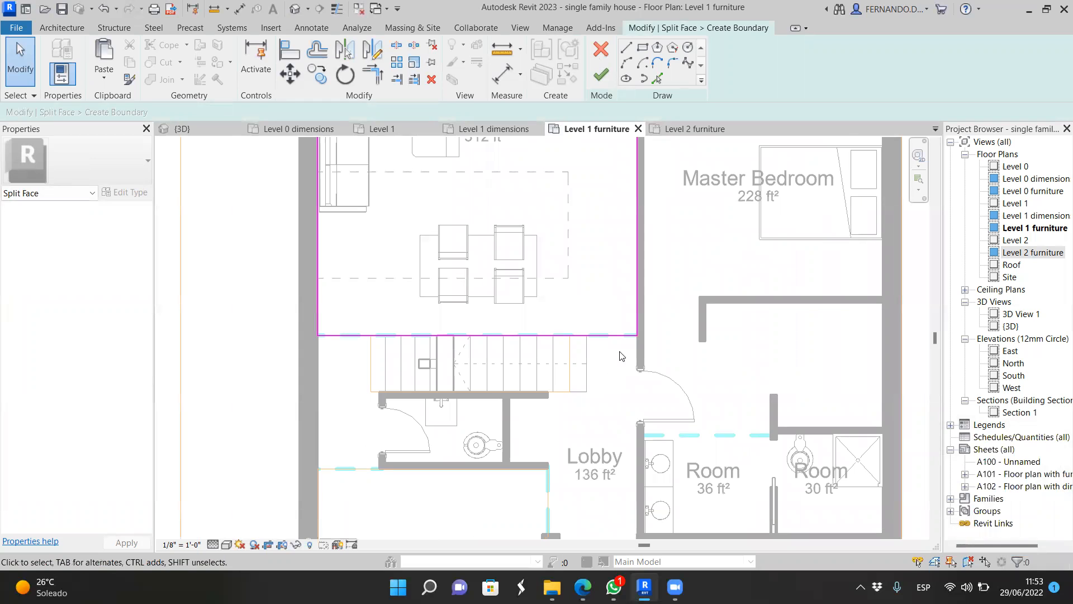
{"action": "scroll", "coordinate": [599, 372], "scroll_direction": "down", "scroll_amount": 2}
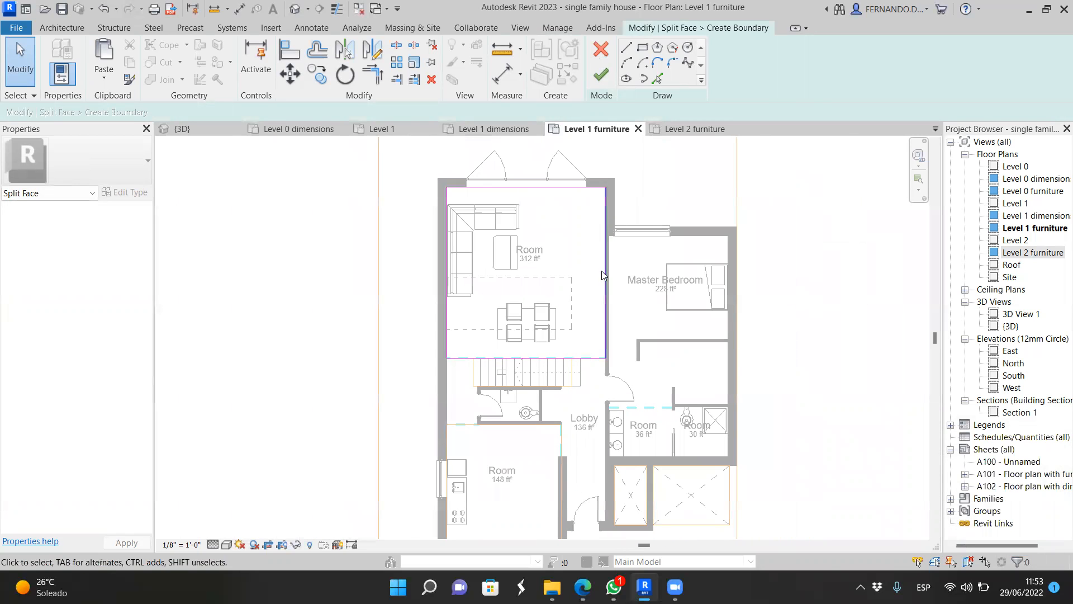
{"action": "left_click", "coordinate": [587, 359]}
{"action": "scroll", "coordinate": [581, 359], "scroll_direction": "up", "scroll_amount": 3}
{"action": "left_click_drag", "start_coordinate": [545, 360], "coordinate": [545, 351]}
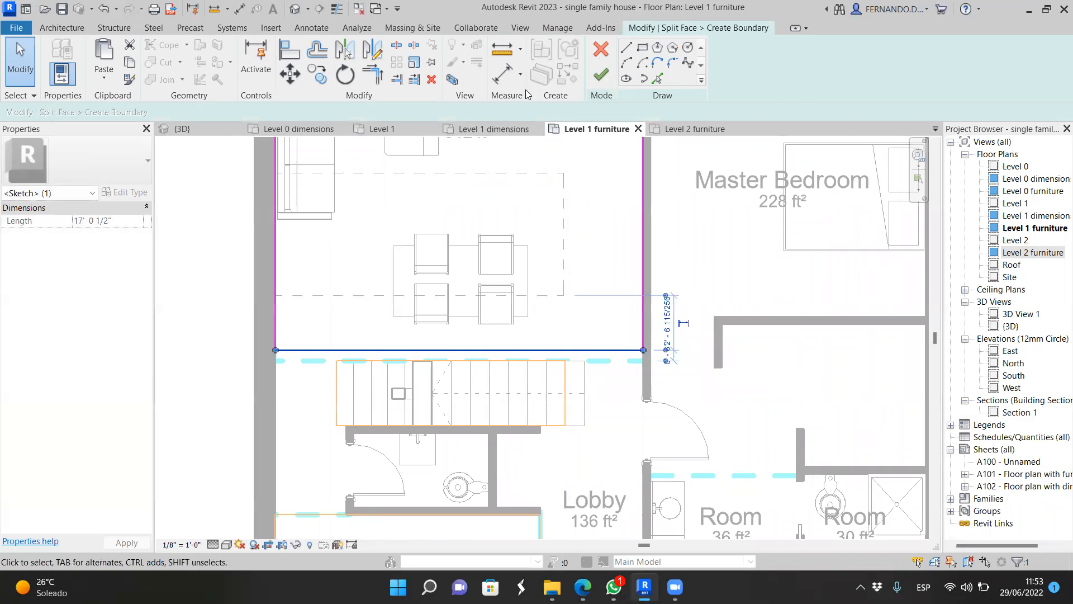
{"action": "left_click", "coordinate": [601, 75]}
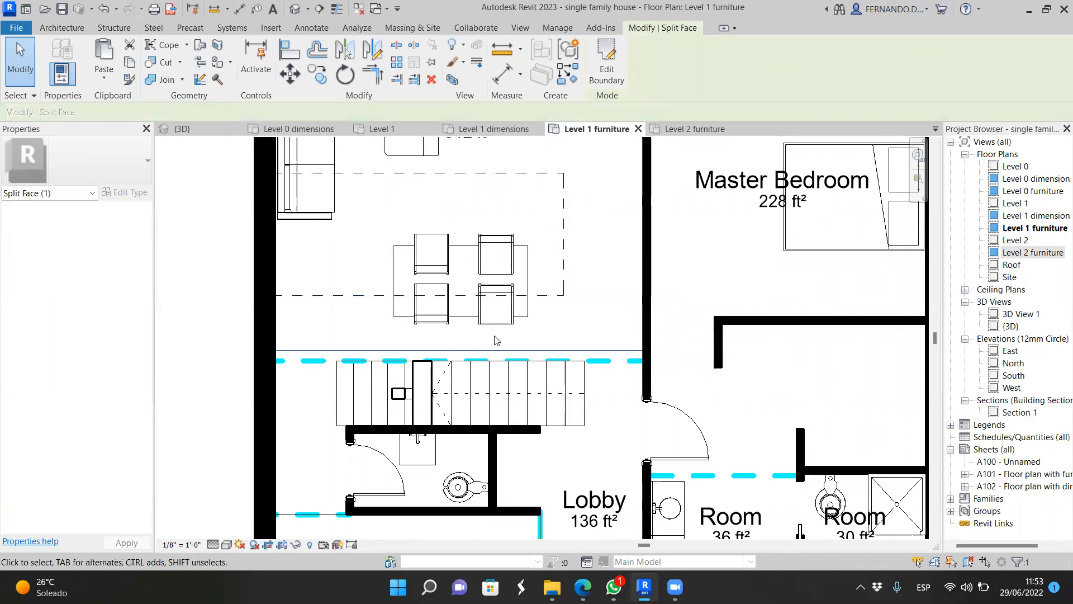
Step: Edit the living room split boundary, moving its stair-side edge closer to the stairs without touching the opening, and finish the sketch
{"action": "scroll", "coordinate": [487, 367], "scroll_direction": "up", "scroll_amount": 3}
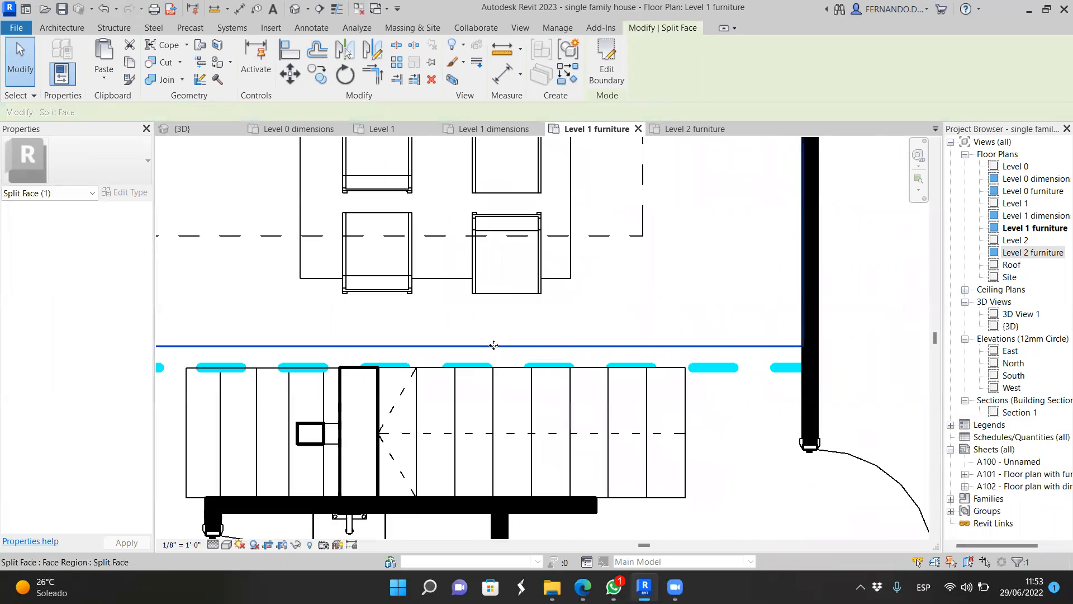
{"action": "left_click", "coordinate": [608, 55]}
{"action": "scroll", "coordinate": [458, 344], "scroll_direction": "up", "scroll_amount": 2}
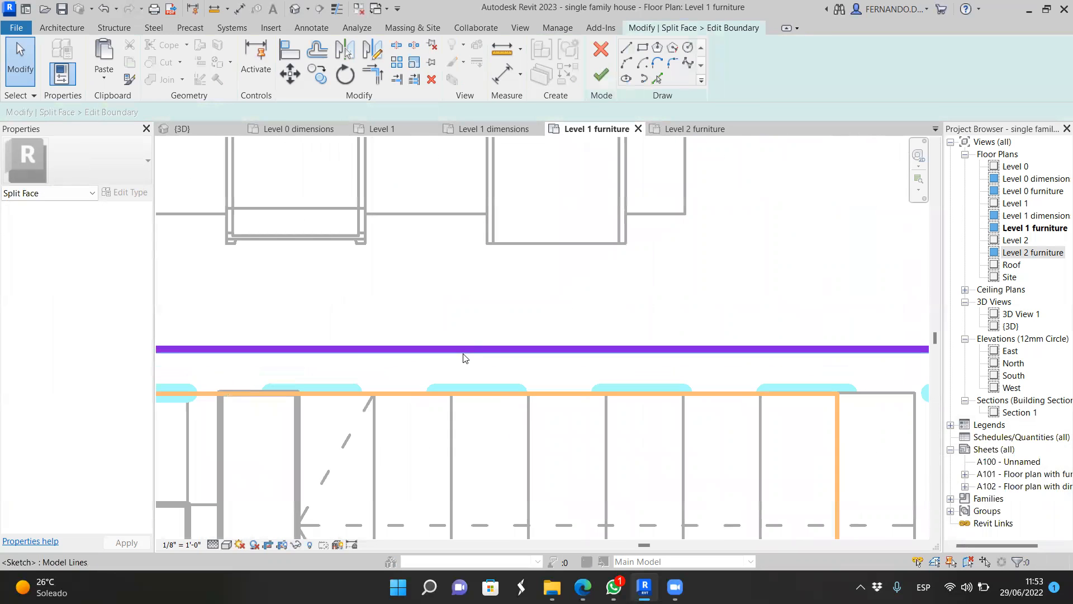
{"action": "left_click", "coordinate": [466, 351]}
{"action": "left_click_drag", "start_coordinate": [466, 355], "coordinate": [467, 373]}
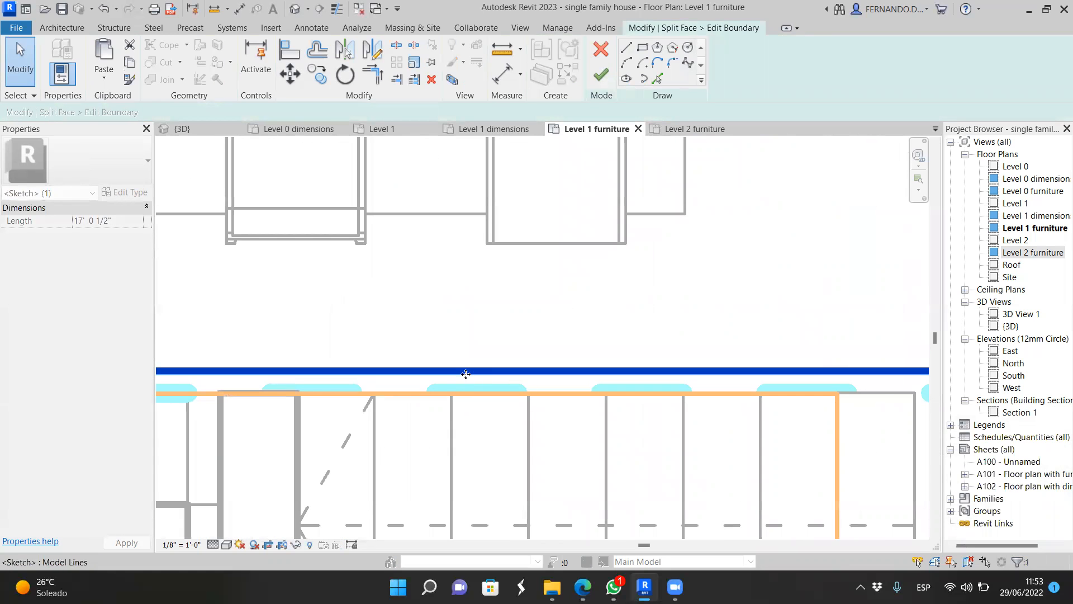
{"action": "left_click", "coordinate": [601, 75]}
{"action": "scroll", "coordinate": [444, 282], "scroll_direction": "down", "scroll_amount": 6}
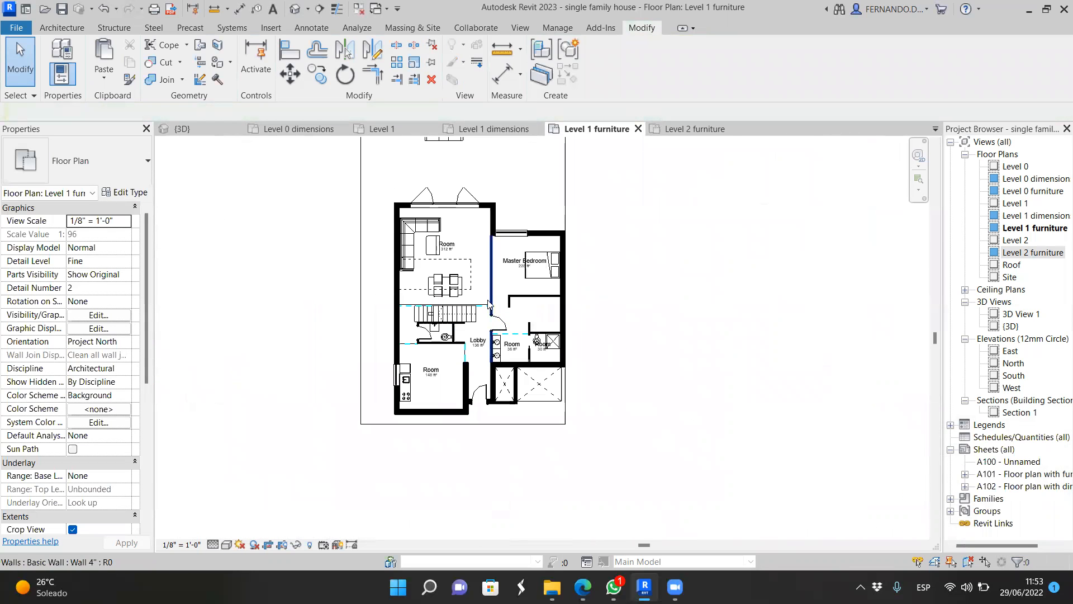
Step: Split the Level 1 floor face with a rectangle around the whole master bedroom, down to the bathroom walls, and finish the sketch
{"action": "left_click", "coordinate": [217, 53]}
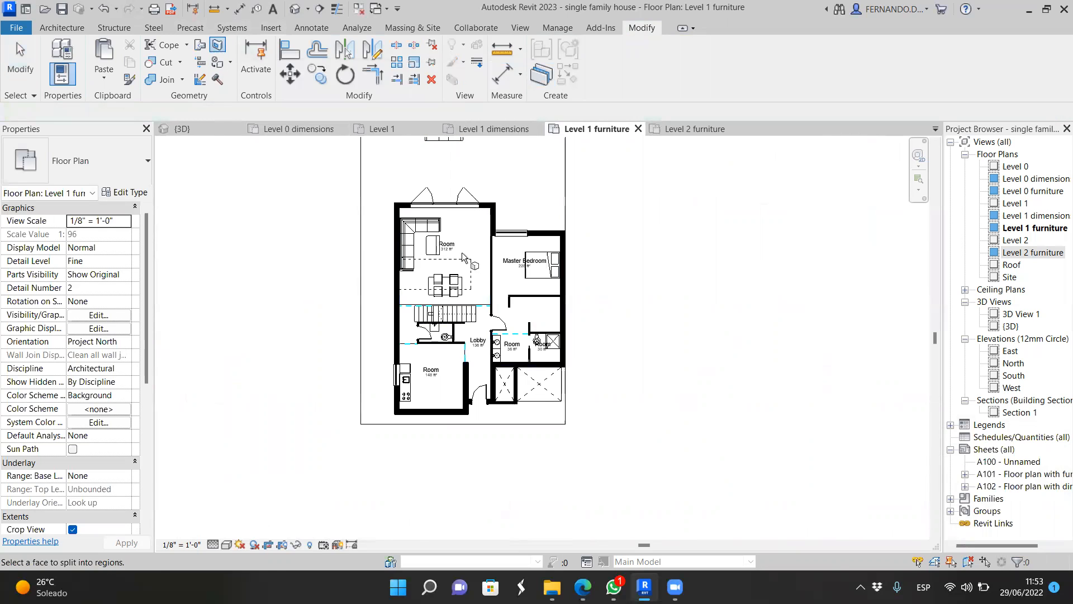
{"action": "left_click", "coordinate": [539, 420]}
{"action": "left_click", "coordinate": [643, 47]}
{"action": "scroll", "coordinate": [498, 239], "scroll_direction": "up", "scroll_amount": 5}
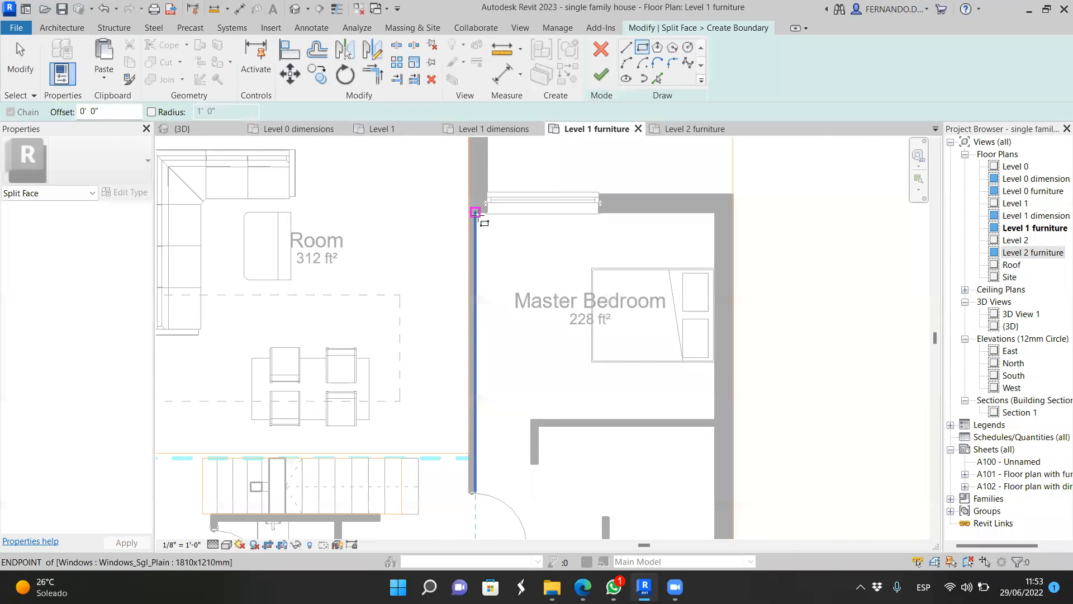
{"action": "left_click", "coordinate": [475, 213]}
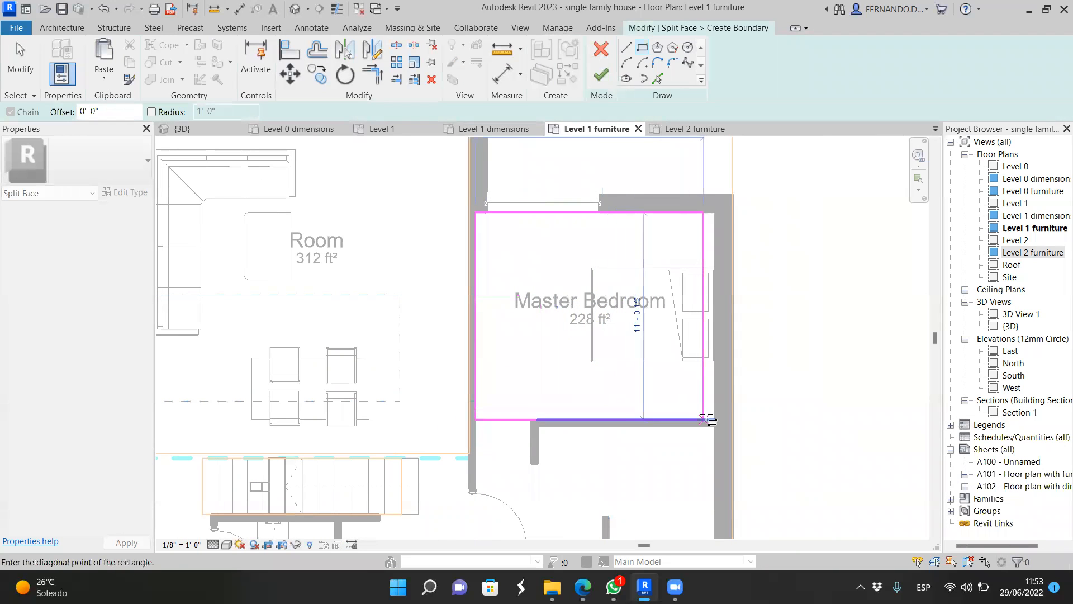
{"action": "scroll", "coordinate": [620, 320], "scroll_direction": "down", "scroll_amount": 3}
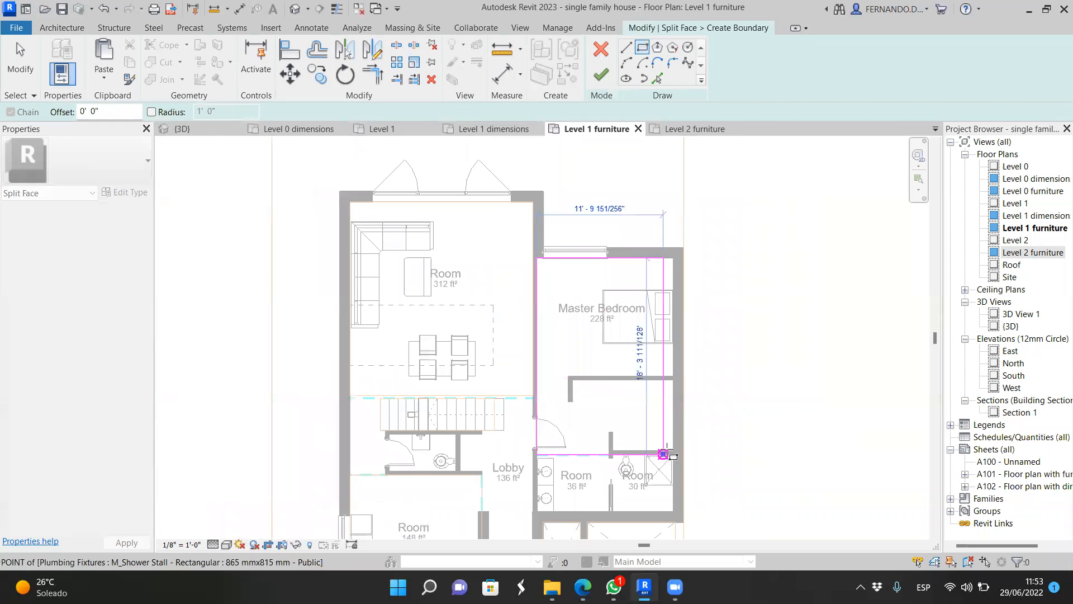
{"action": "scroll", "coordinate": [674, 458], "scroll_direction": "up", "scroll_amount": 3}
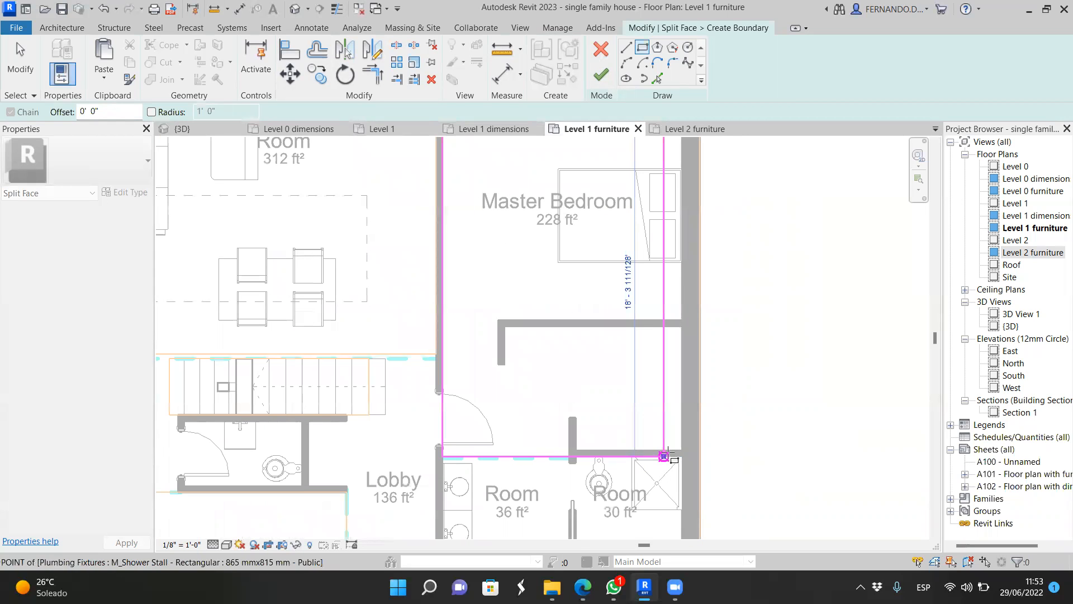
{"action": "left_click", "coordinate": [680, 450]}
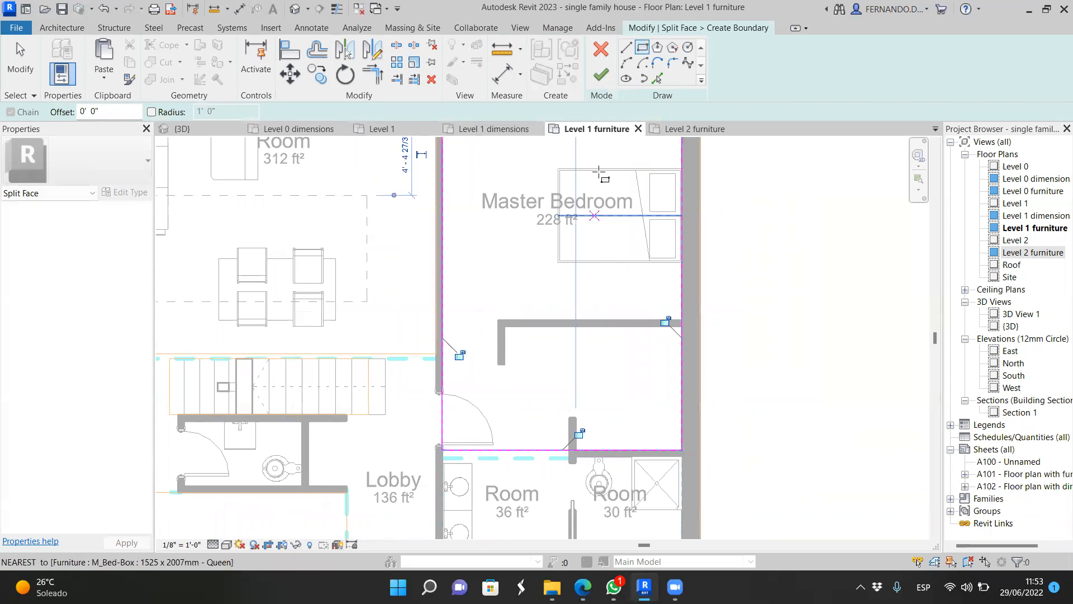
{"action": "left_click", "coordinate": [601, 74]}
Step: Paint the kitchen's floor region with the Ceiling Tile 600 x 600 material
{"action": "scroll", "coordinate": [597, 202], "scroll_direction": "down", "scroll_amount": 4}
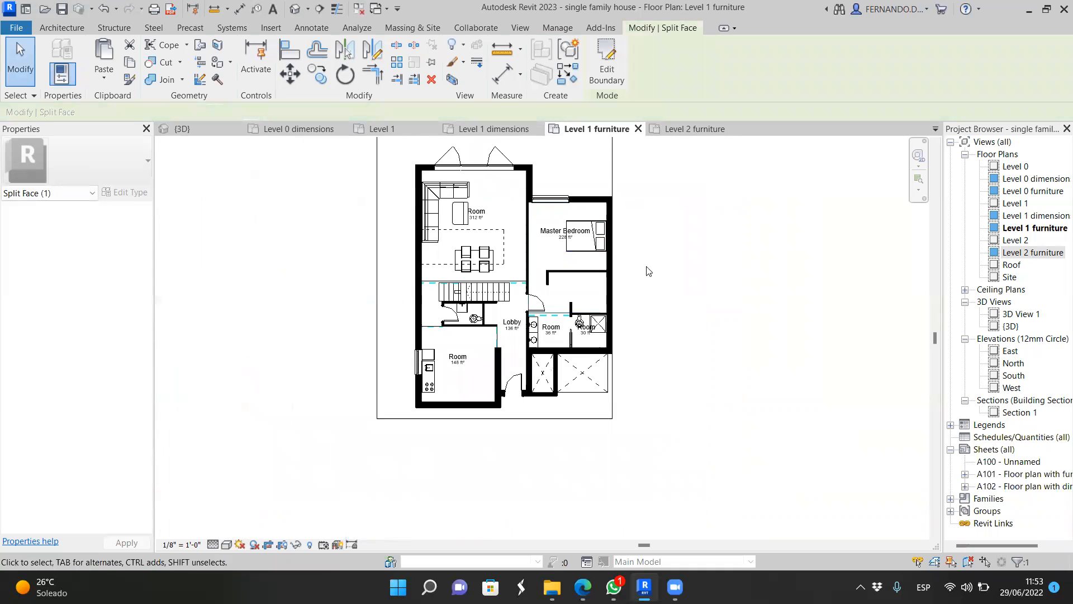
{"action": "scroll", "coordinate": [548, 265], "scroll_direction": "up", "scroll_amount": 2}
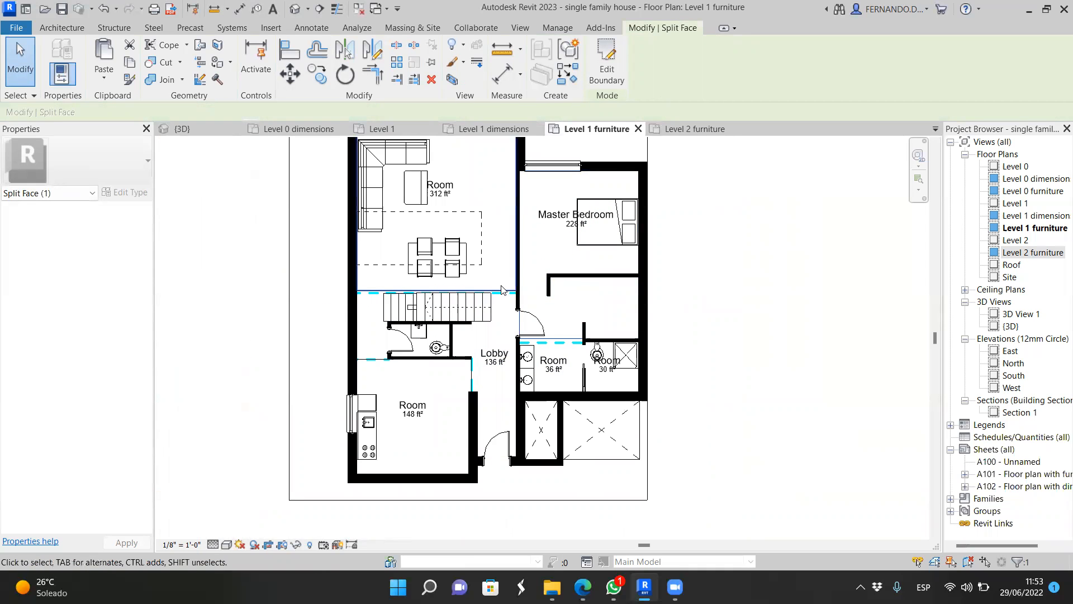
{"action": "scroll", "coordinate": [500, 313], "scroll_direction": "down", "scroll_amount": 2}
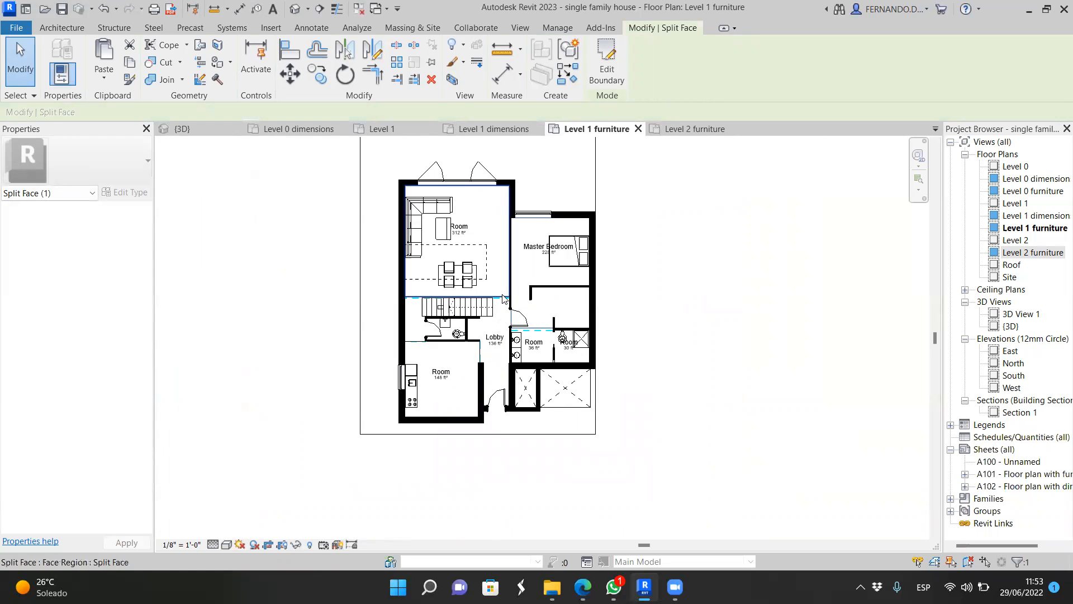
{"action": "scroll", "coordinate": [495, 316], "scroll_direction": "down", "scroll_amount": 1}
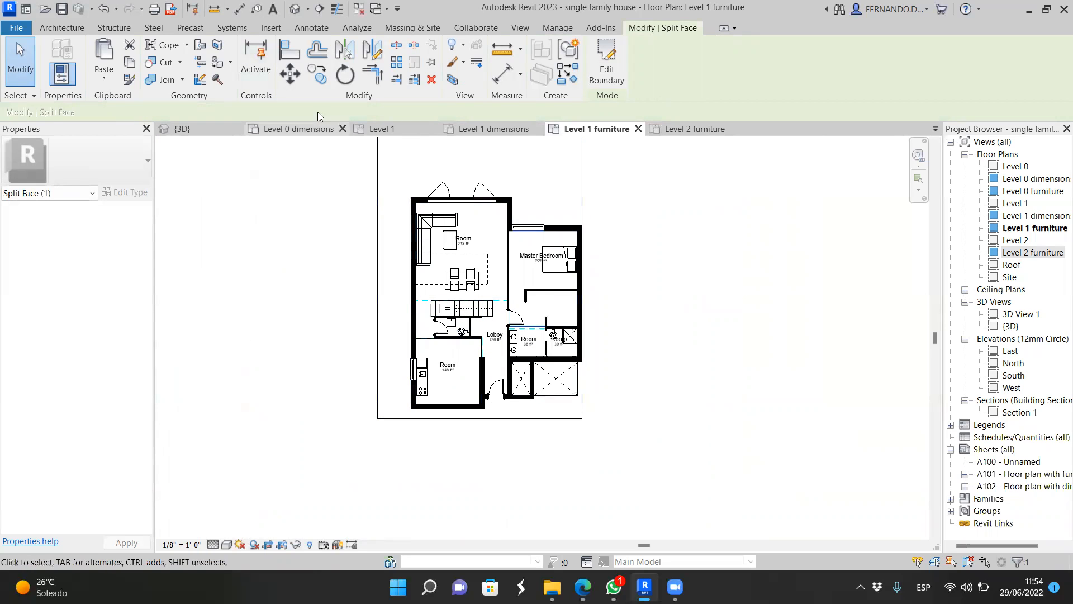
{"action": "left_click", "coordinate": [218, 62]}
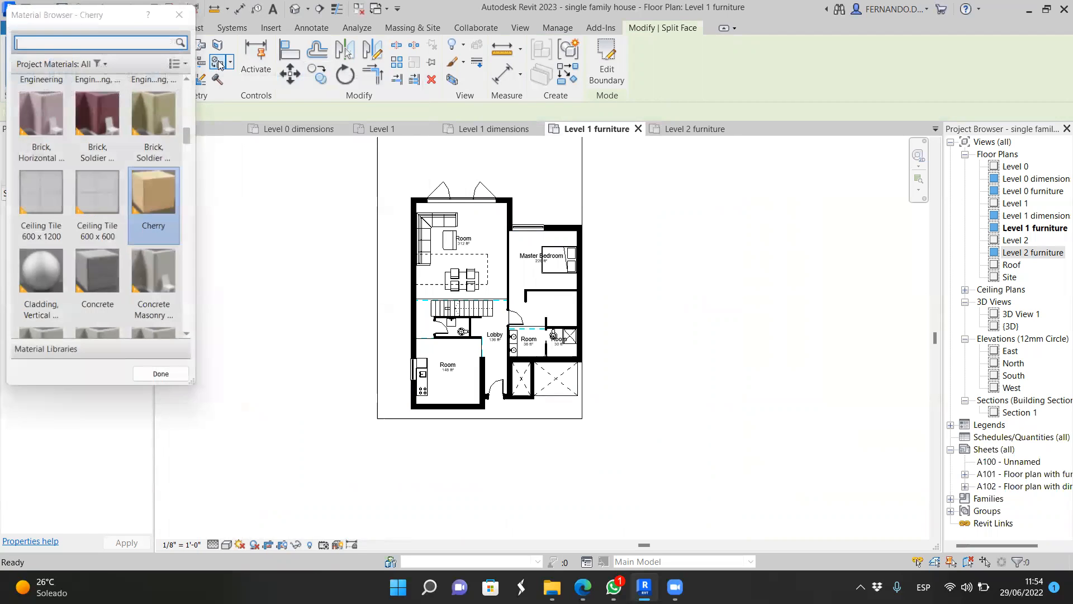
{"action": "left_click", "coordinate": [92, 198]}
{"action": "scroll", "coordinate": [446, 376], "scroll_direction": "up", "scroll_amount": 2}
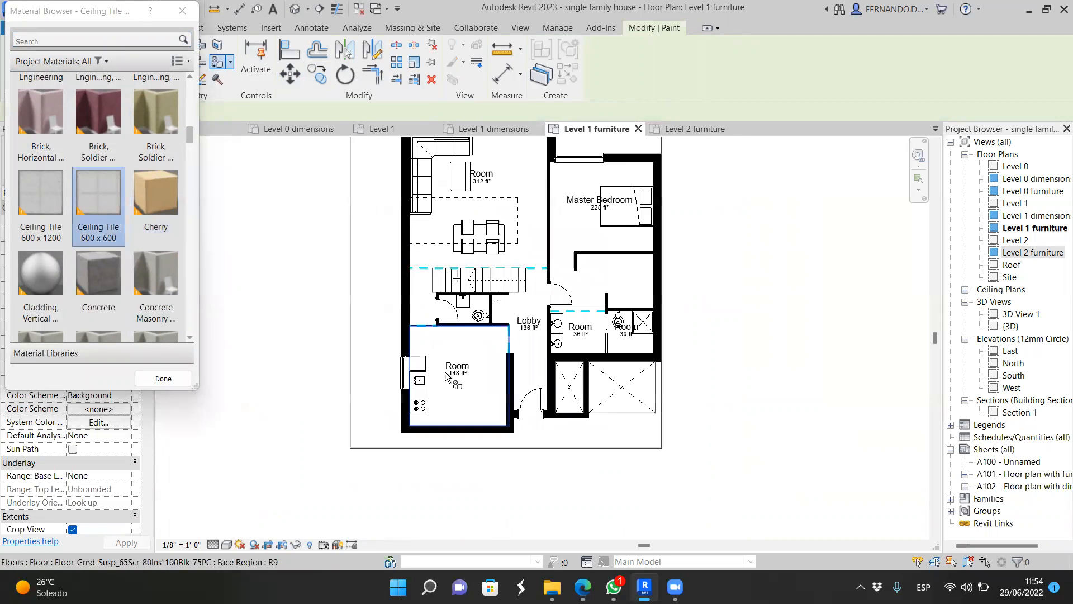
{"action": "scroll", "coordinate": [446, 377], "scroll_direction": "up", "scroll_amount": 2}
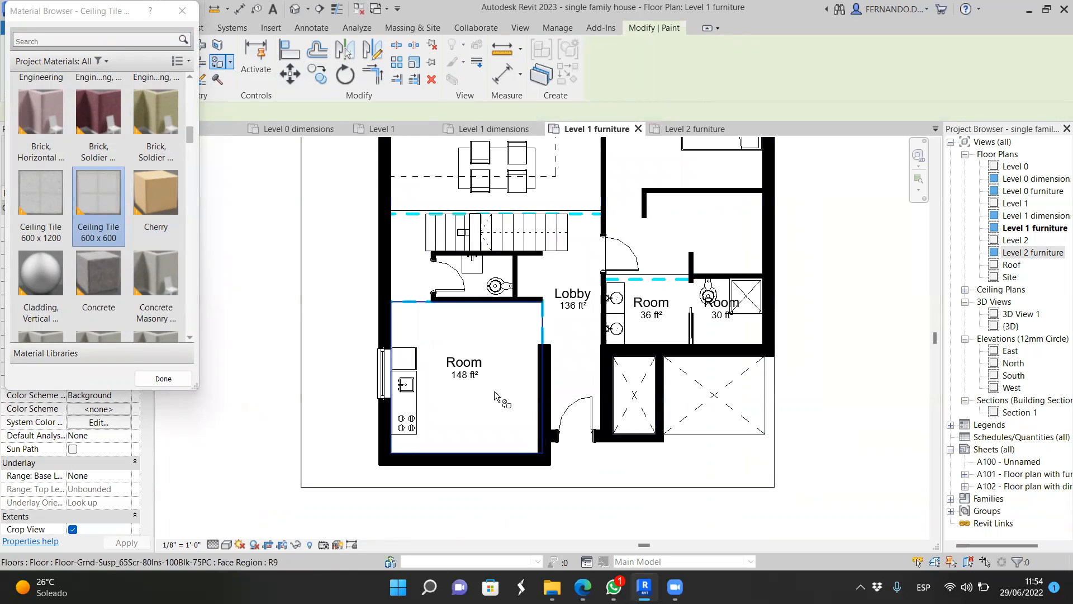
{"action": "left_click", "coordinate": [489, 333]}
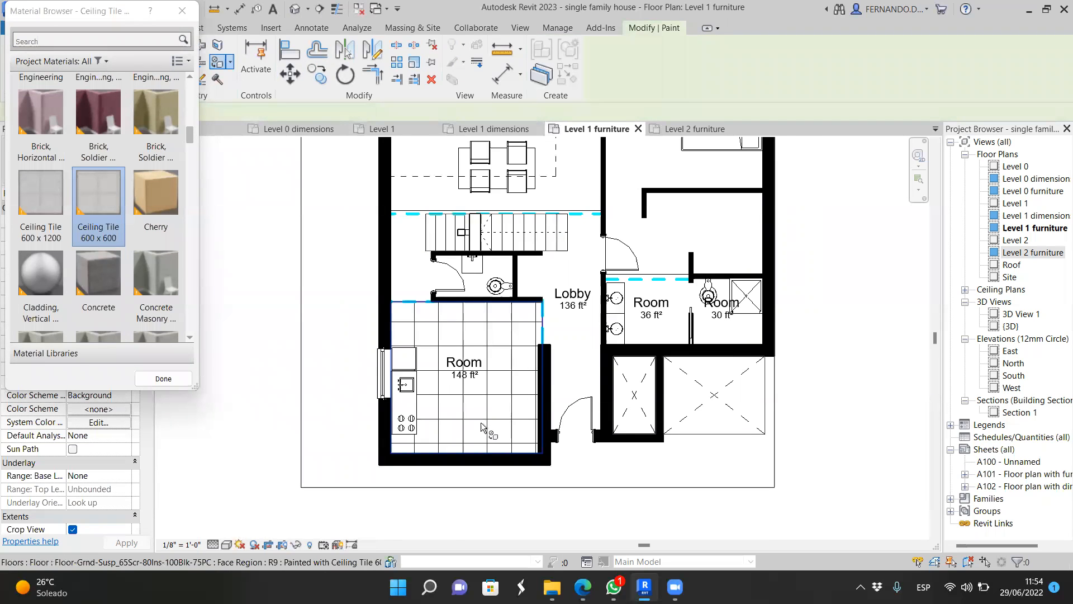
Step: Paint the master bedroom's floor region with the Wood material and finish painting
{"action": "scroll", "coordinate": [482, 426], "scroll_direction": "down", "scroll_amount": 2}
{"action": "scroll", "coordinate": [588, 274], "scroll_direction": "up", "scroll_amount": 1}
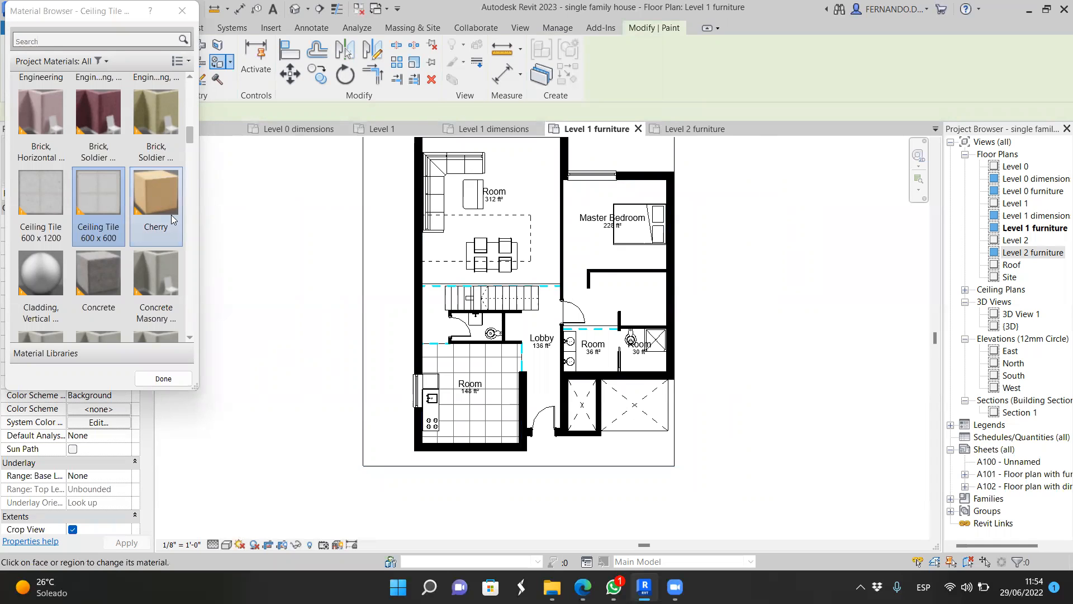
{"action": "scroll", "coordinate": [133, 267], "scroll_direction": "down", "scroll_amount": 10}
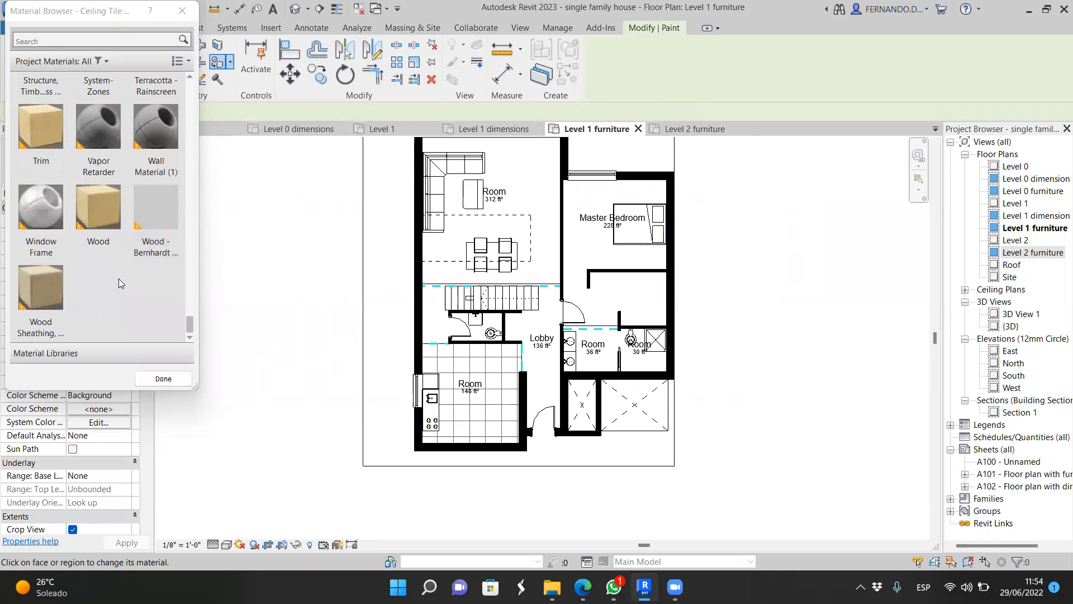
{"action": "left_click", "coordinate": [98, 208]}
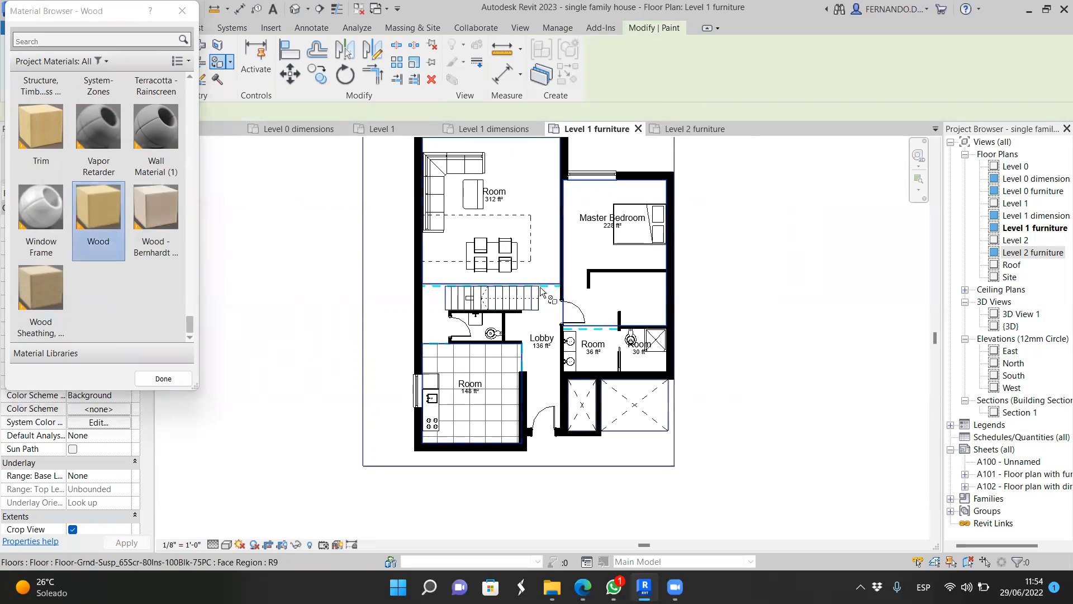
{"action": "left_click", "coordinate": [595, 250]}
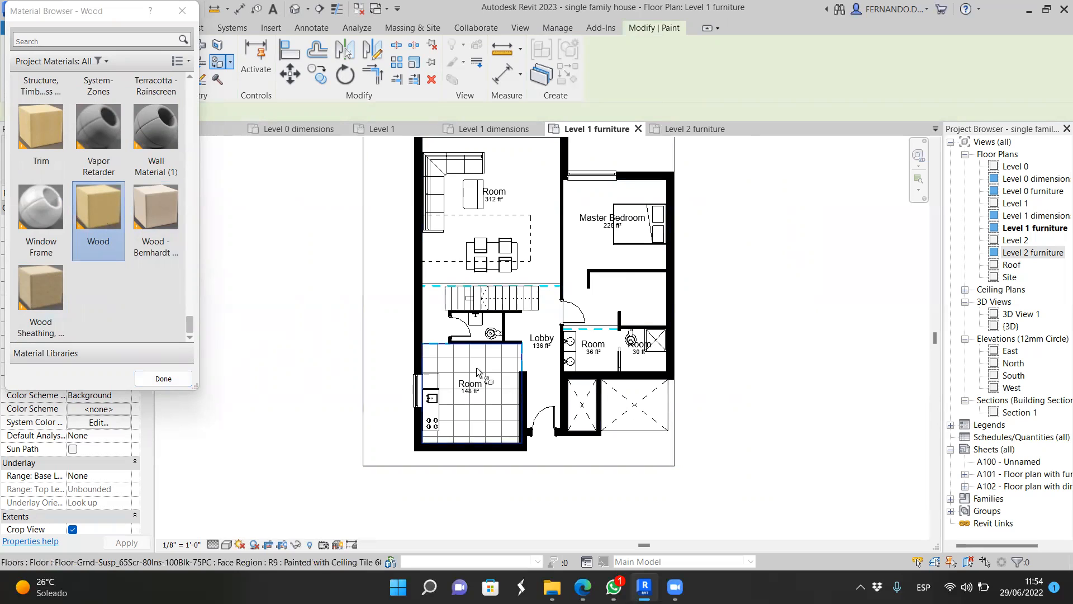
{"action": "left_click", "coordinate": [165, 381]}
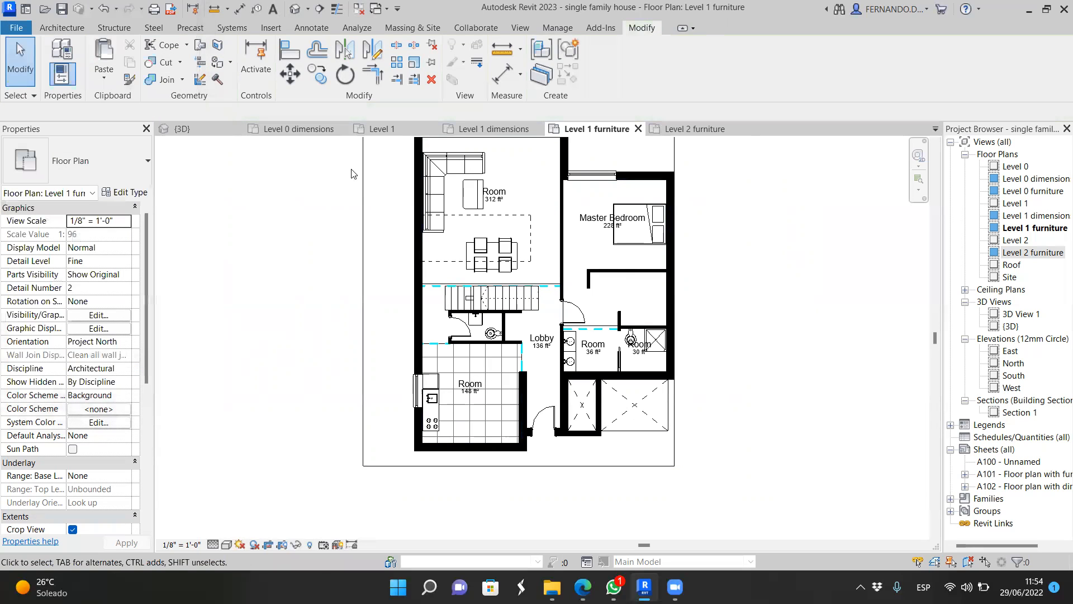
Step: Open the project materials and examine the surface foreground fill pattern of Ceiling Tile 600 x 600 without changing it
{"action": "left_click", "coordinate": [558, 28]}
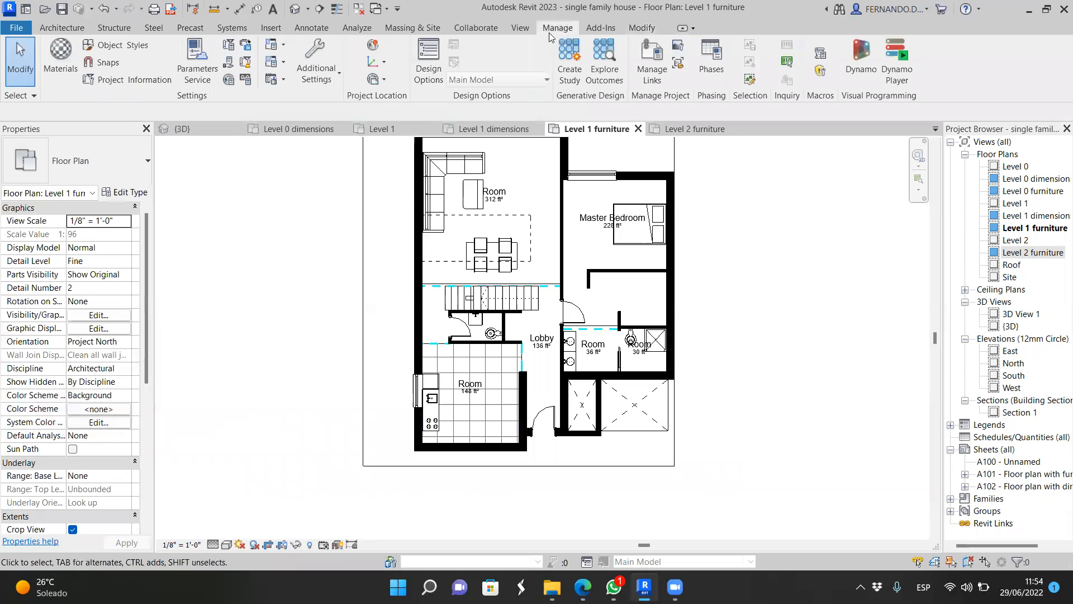
{"action": "left_click", "coordinate": [62, 56]}
{"action": "scroll", "coordinate": [440, 319], "scroll_direction": "down", "scroll_amount": 5}
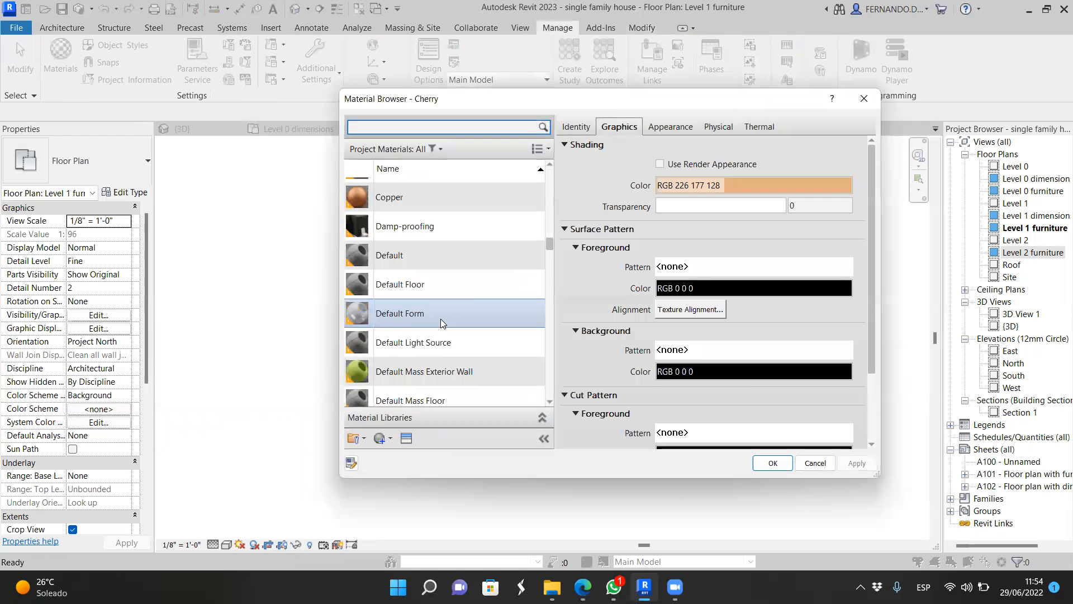
{"action": "left_click_drag", "start_coordinate": [547, 269], "coordinate": [553, 220]}
{"action": "left_click", "coordinate": [540, 288]}
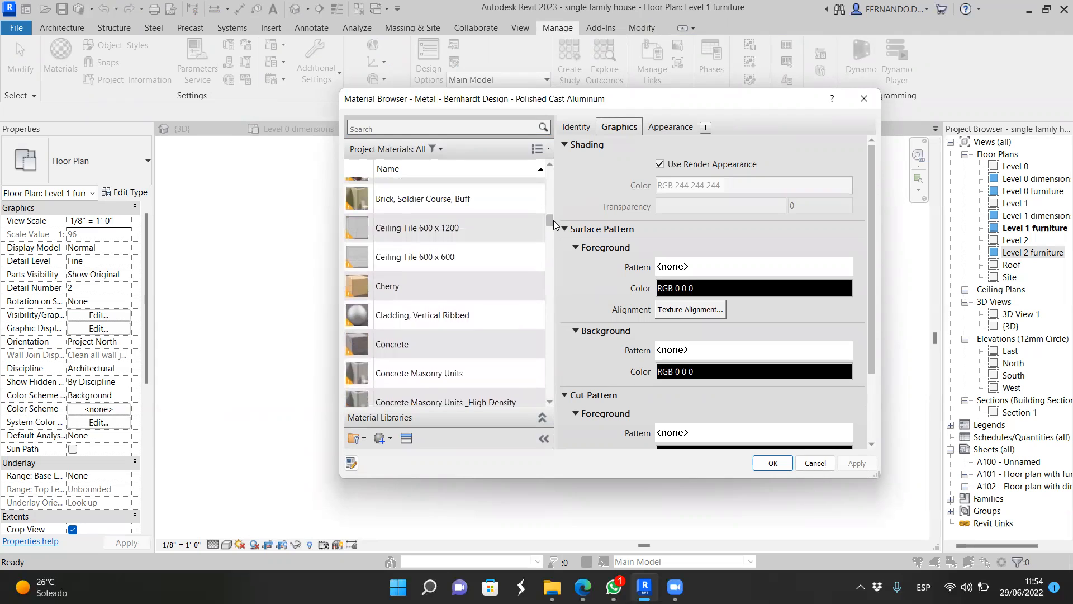
{"action": "left_click", "coordinate": [432, 263]}
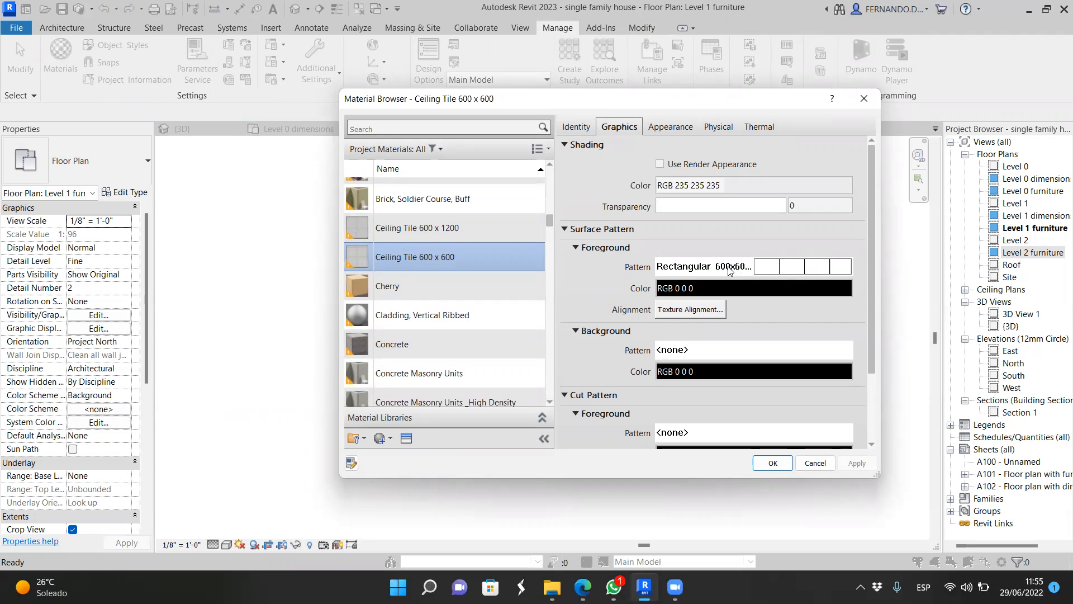
{"action": "left_click", "coordinate": [781, 273]}
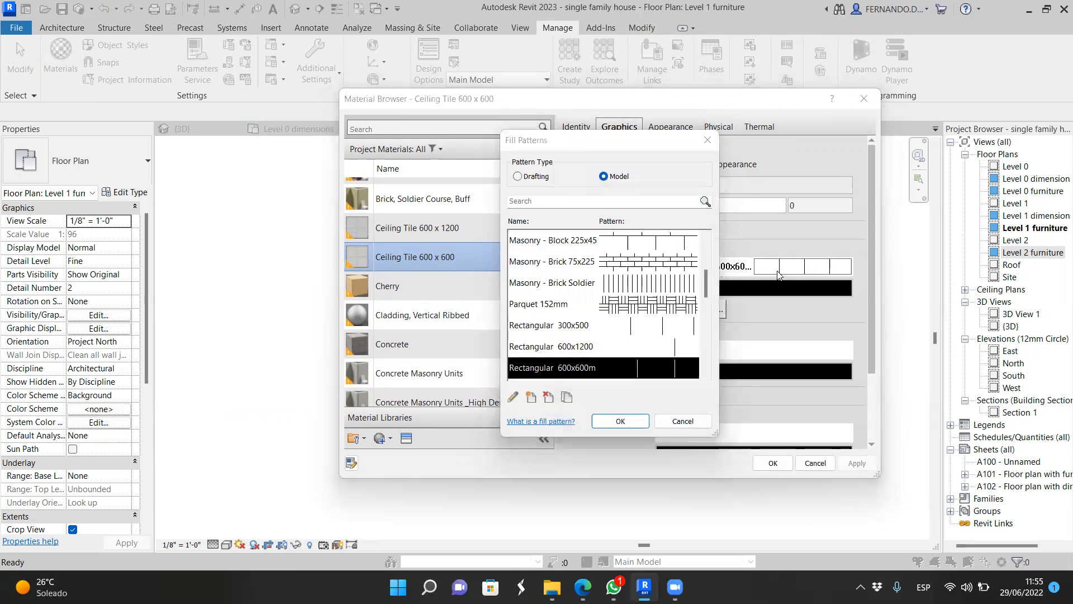
{"action": "scroll", "coordinate": [640, 358], "scroll_direction": "down", "scroll_amount": 2}
{"action": "scroll", "coordinate": [646, 327], "scroll_direction": "up", "scroll_amount": 1}
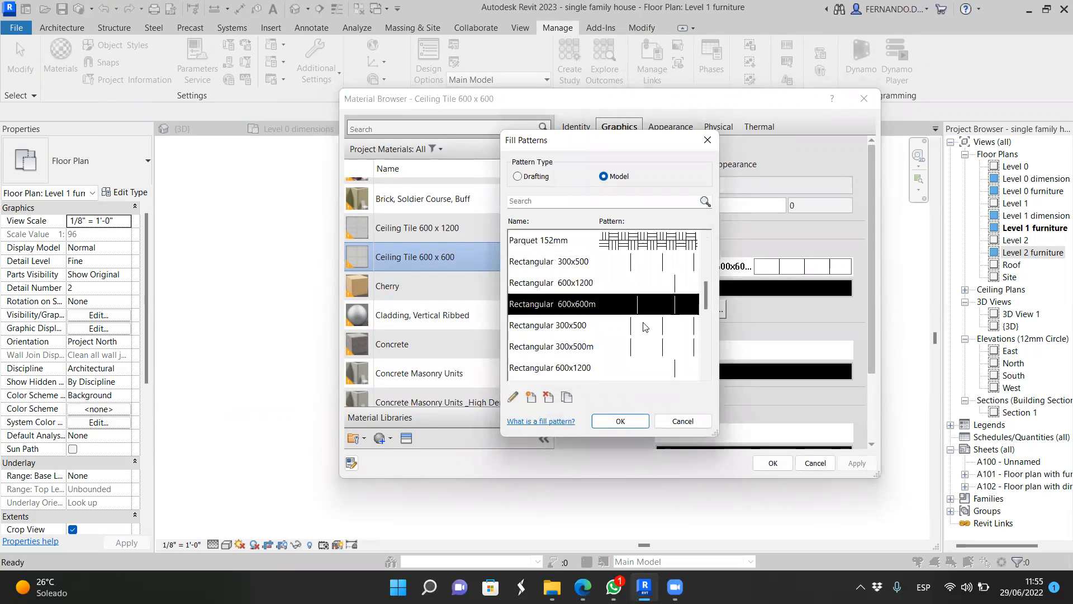
{"action": "left_click", "coordinate": [682, 421]}
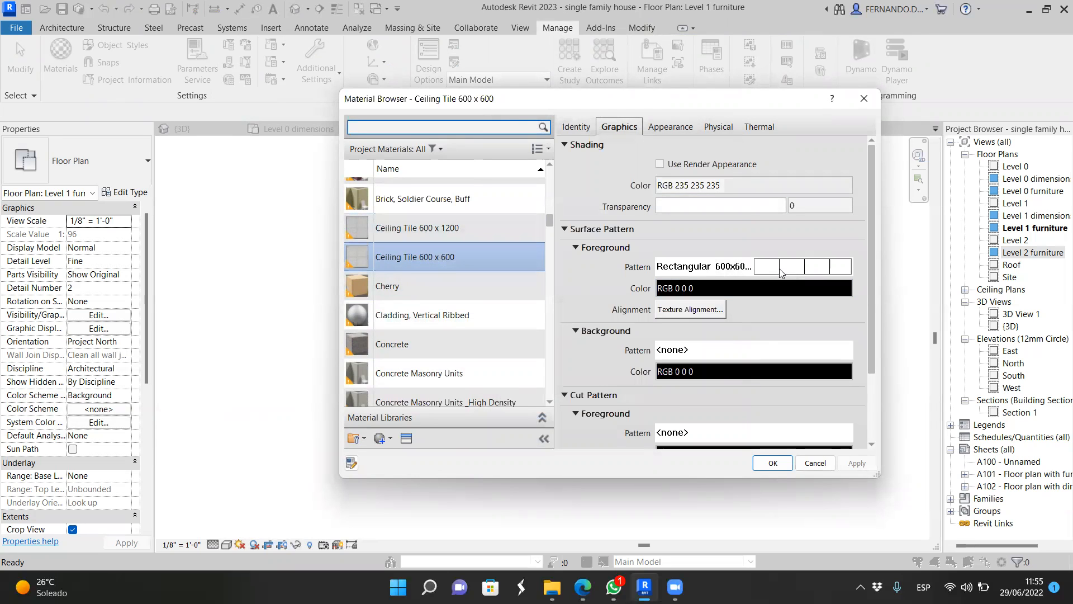
Step: Set the Wood material's surface foreground pattern to the Vertical drafting pattern, apply it, and check the master bedroom floor in the plan
{"action": "scroll", "coordinate": [503, 302], "scroll_direction": "down", "scroll_amount": 3}
{"action": "left_click_drag", "start_coordinate": [548, 234], "coordinate": [551, 391]}
{"action": "left_click", "coordinate": [415, 389]}
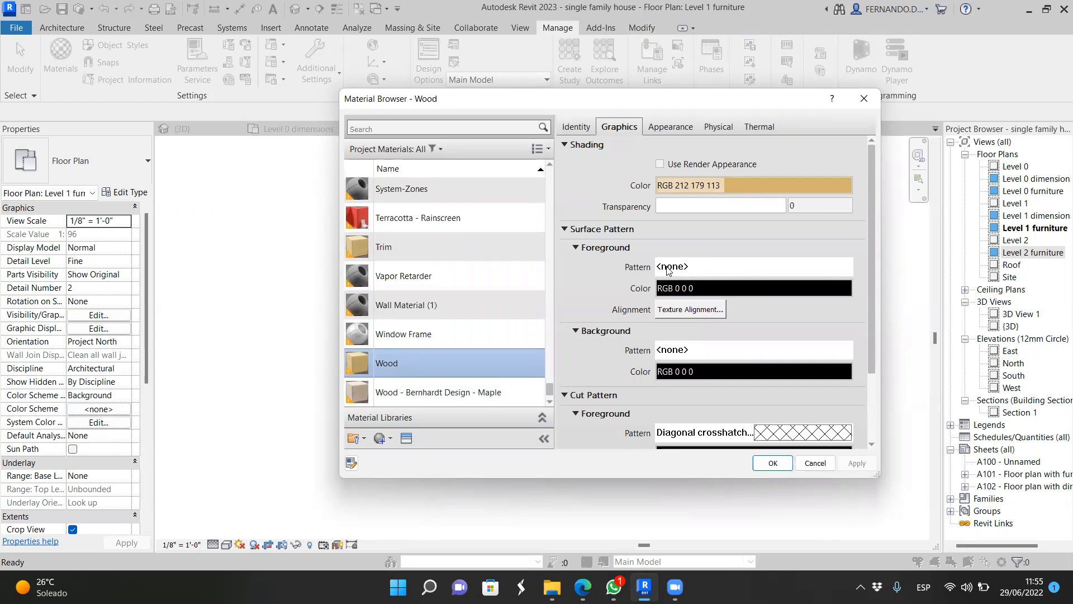
{"action": "left_click", "coordinate": [718, 269]}
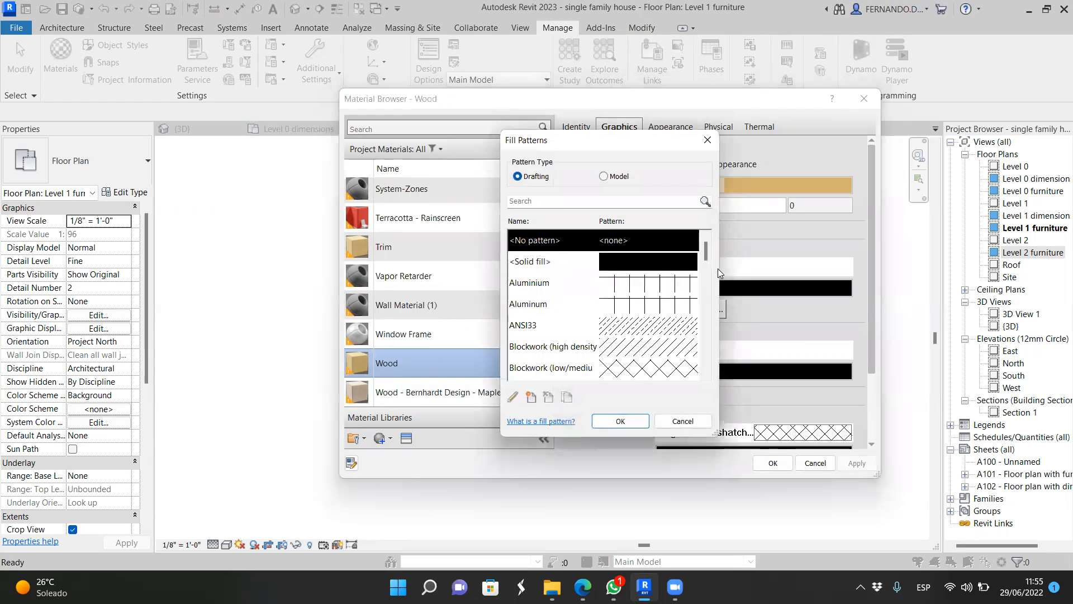
{"action": "left_click_drag", "start_coordinate": [704, 256], "coordinate": [697, 375]}
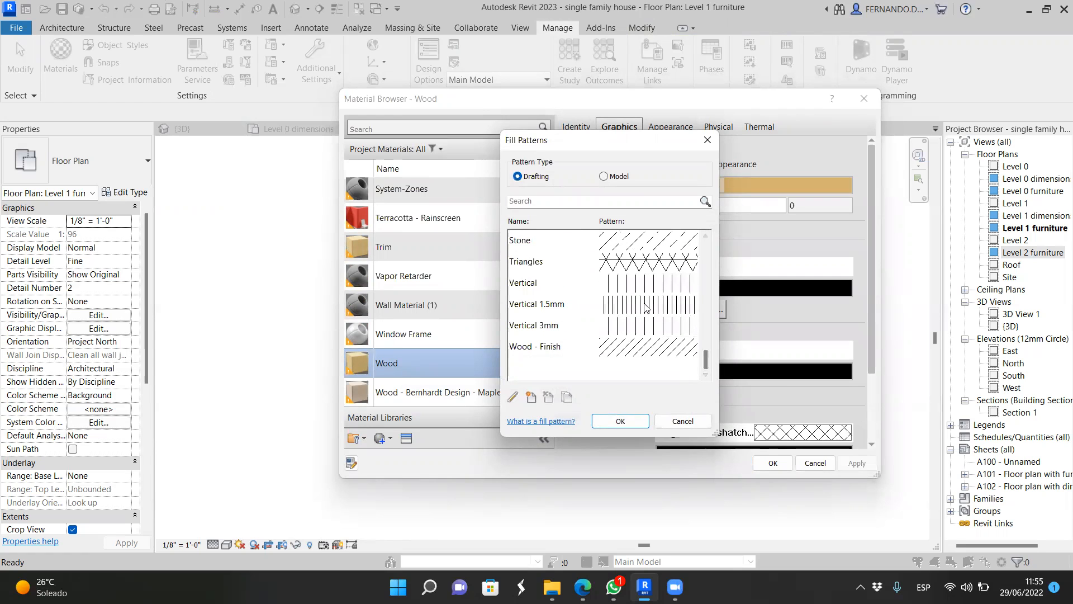
{"action": "left_click", "coordinate": [642, 284]}
{"action": "left_click", "coordinate": [621, 421]}
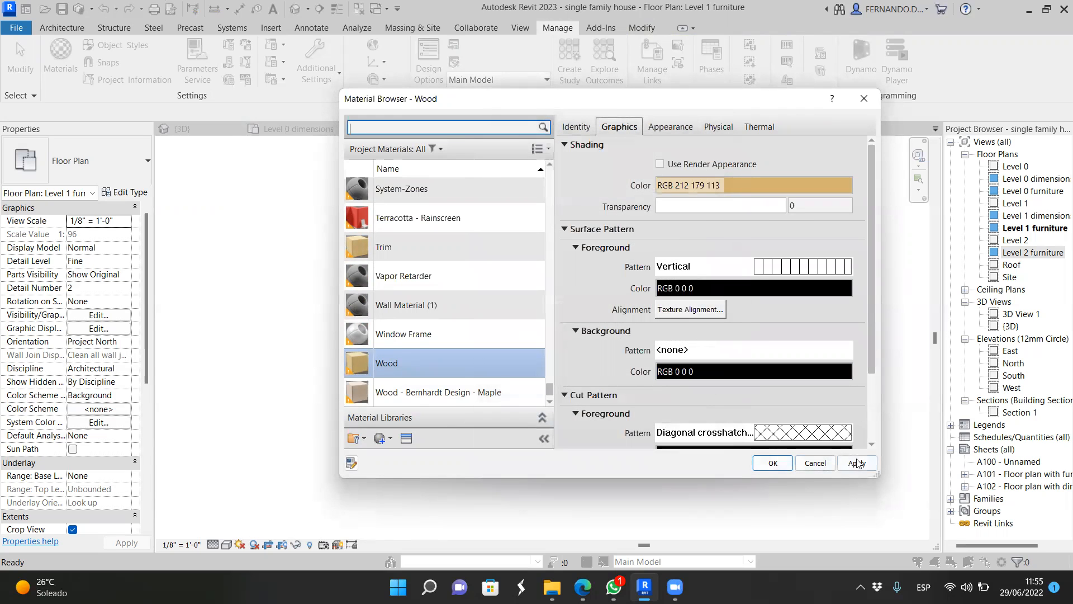
{"action": "left_click", "coordinate": [860, 465]}
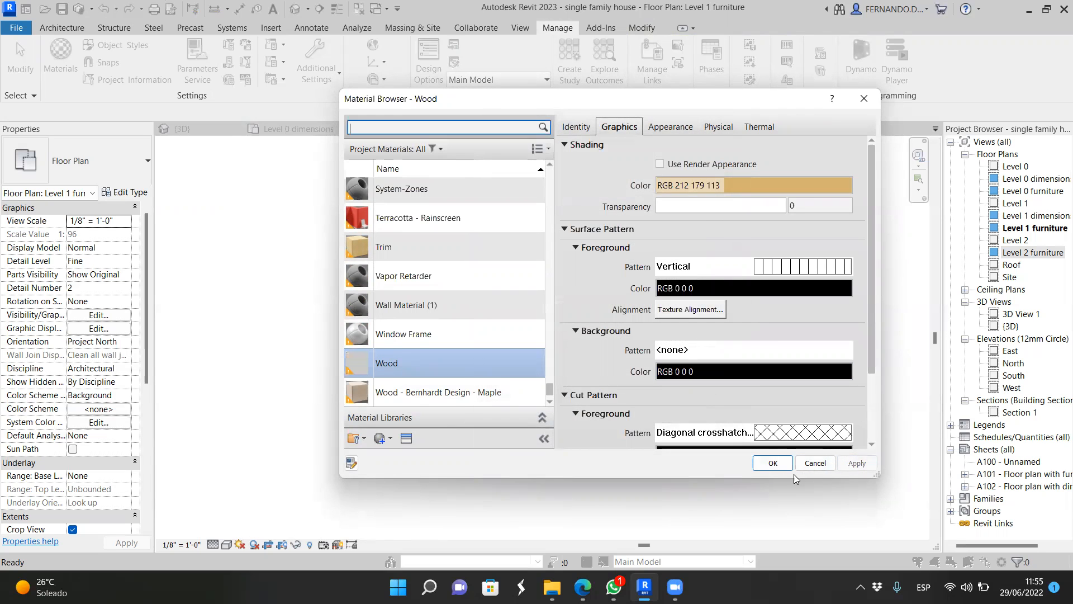
{"action": "left_click", "coordinate": [773, 464]}
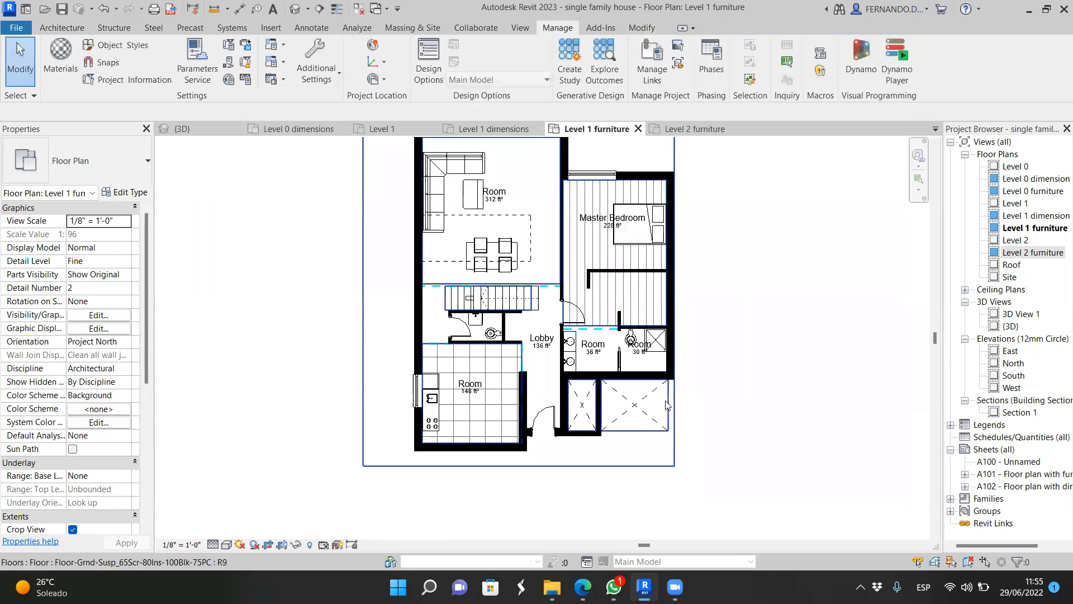
{"action": "scroll", "coordinate": [598, 271], "scroll_direction": "up", "scroll_amount": 3}
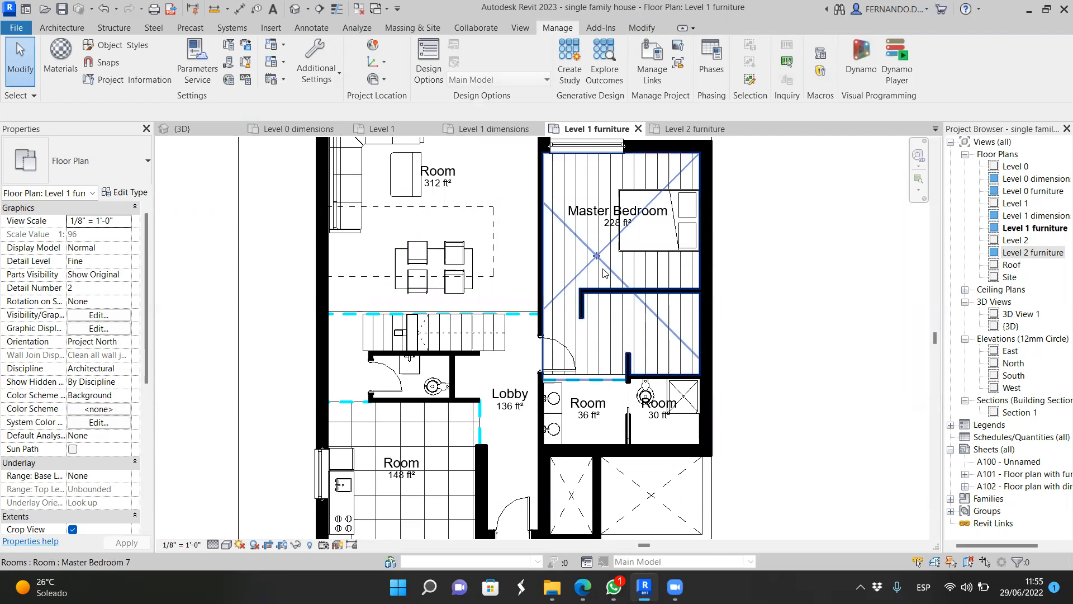
{"action": "scroll", "coordinate": [603, 267], "scroll_direction": "down", "scroll_amount": 4}
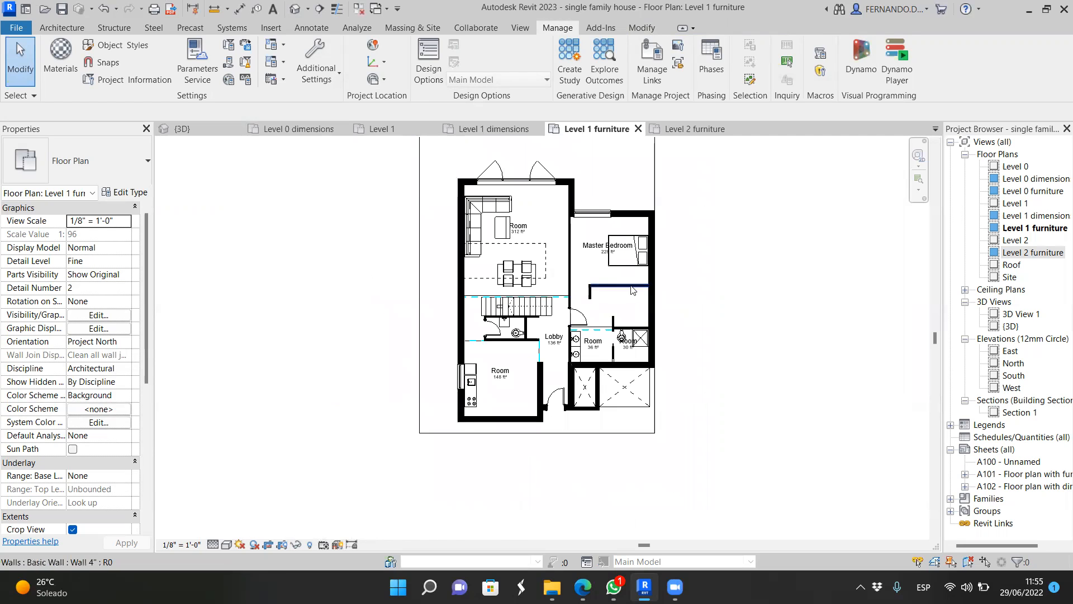
{"action": "scroll", "coordinate": [603, 268], "scroll_direction": "up", "scroll_amount": 2}
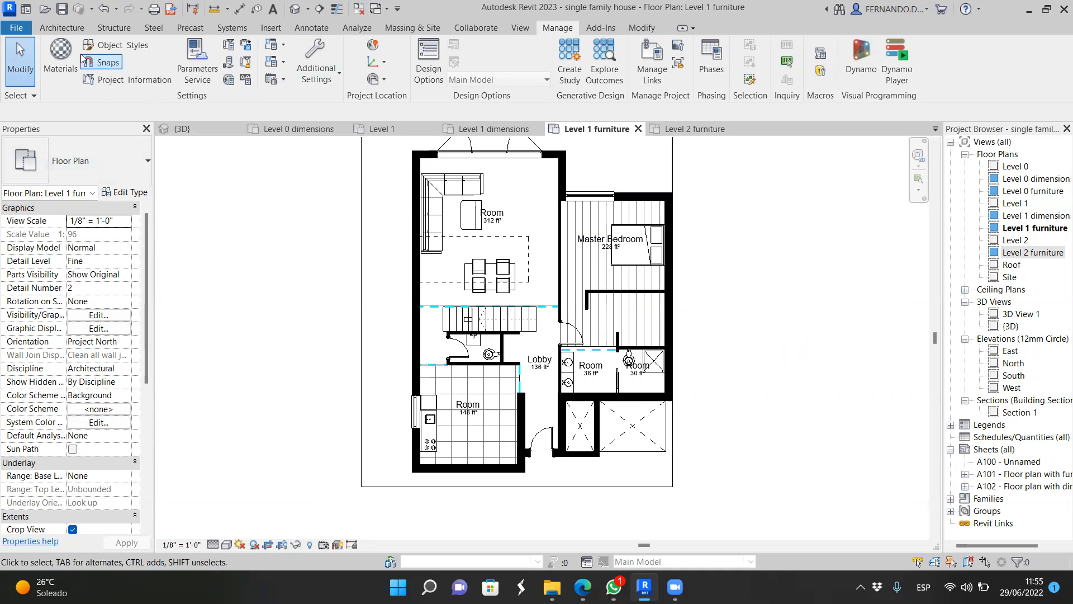
Step: Create a new project material named Living floor with the description Cherry wood
{"action": "left_click", "coordinate": [61, 53]}
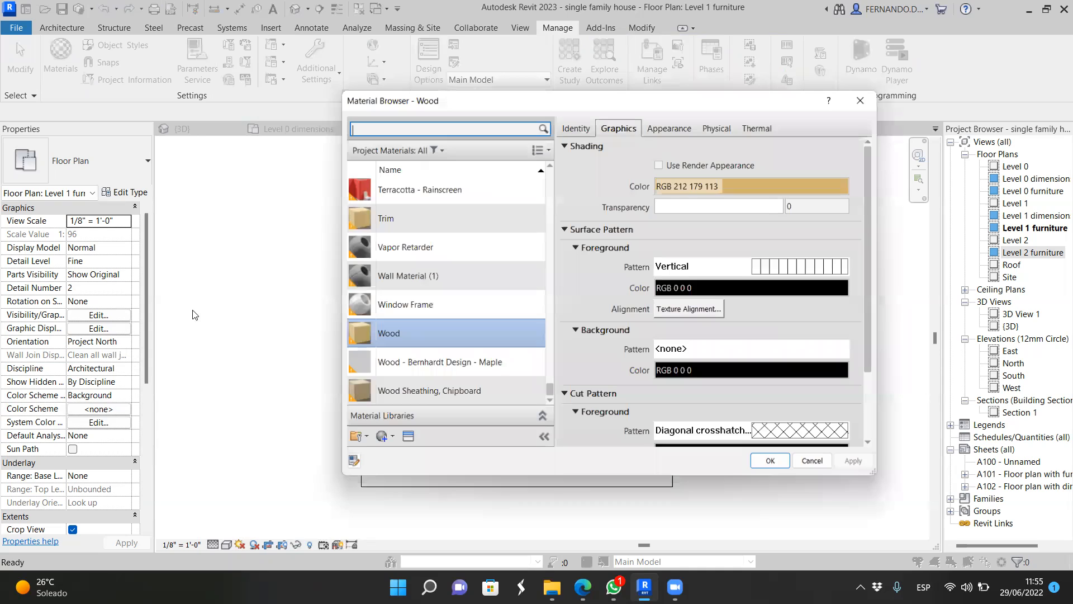
{"action": "left_click", "coordinate": [382, 440]}
{"action": "left_click", "coordinate": [402, 457]}
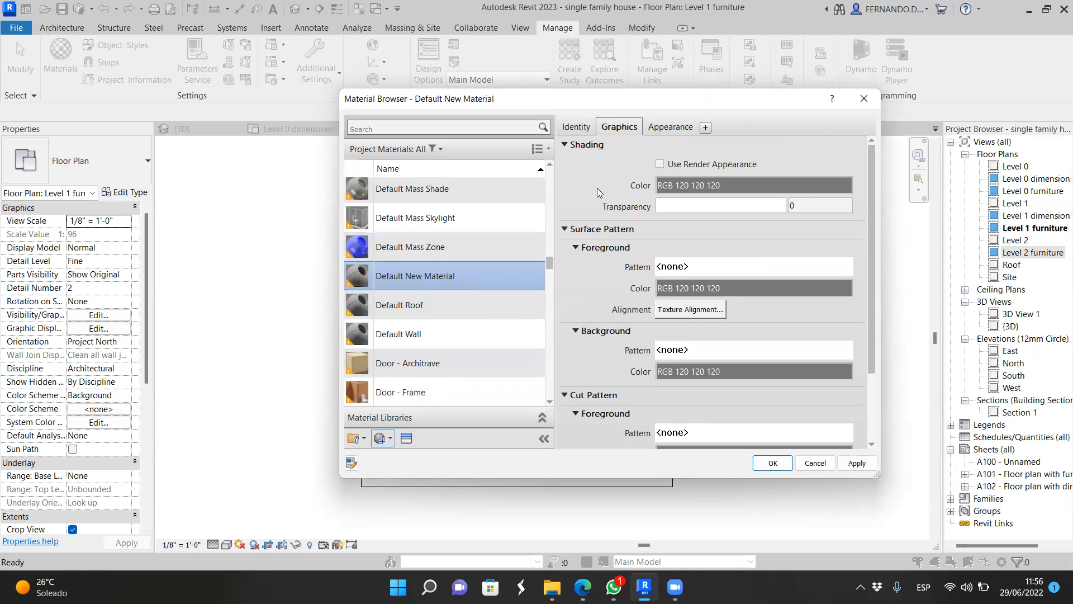
{"action": "left_click", "coordinate": [588, 129]}
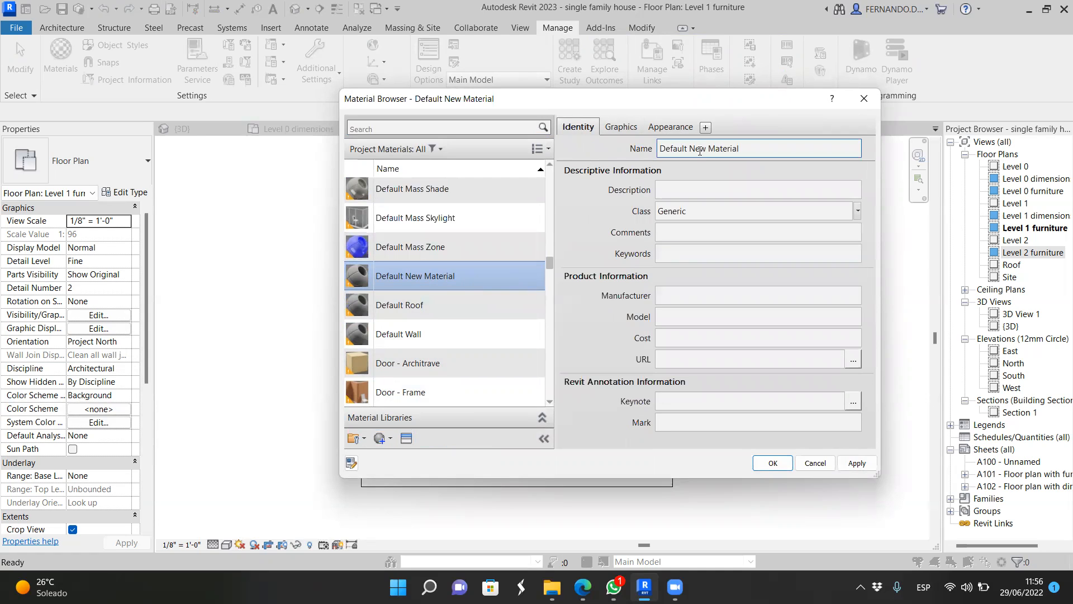
{"action": "left_click", "coordinate": [736, 156]}
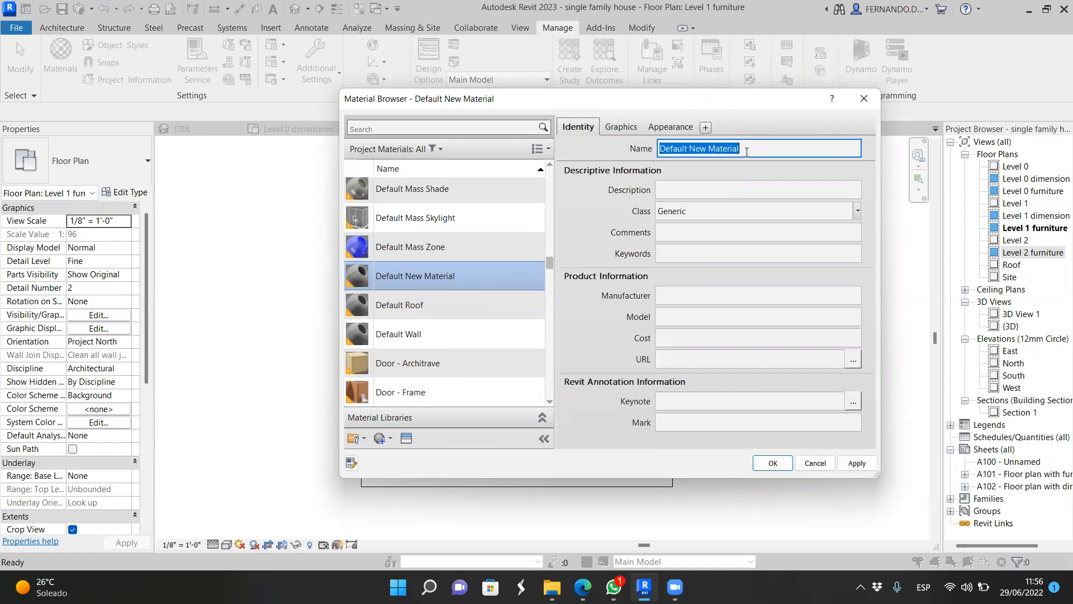
{"action": "type", "text": "Living floor"}
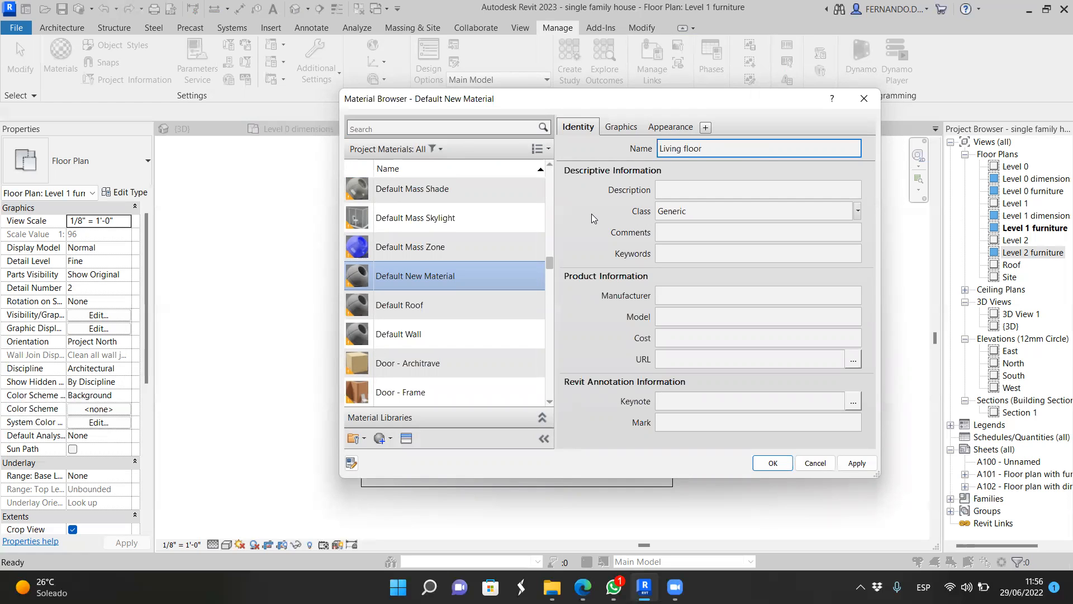
{"action": "key", "text": "Return"}
{"action": "left_click", "coordinate": [680, 189]}
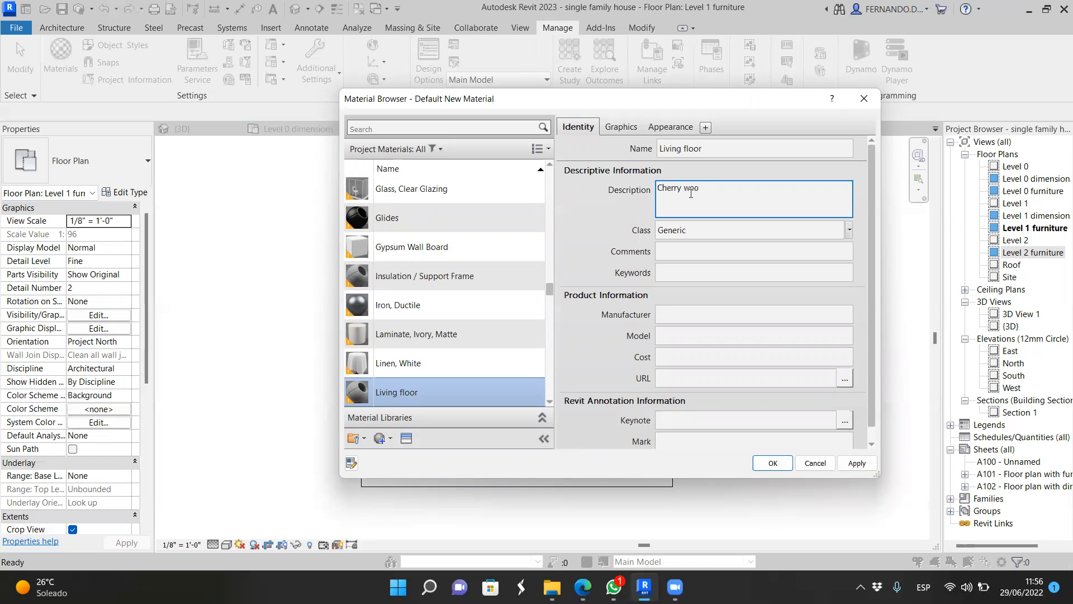
{"action": "left_click", "coordinate": [607, 227]}
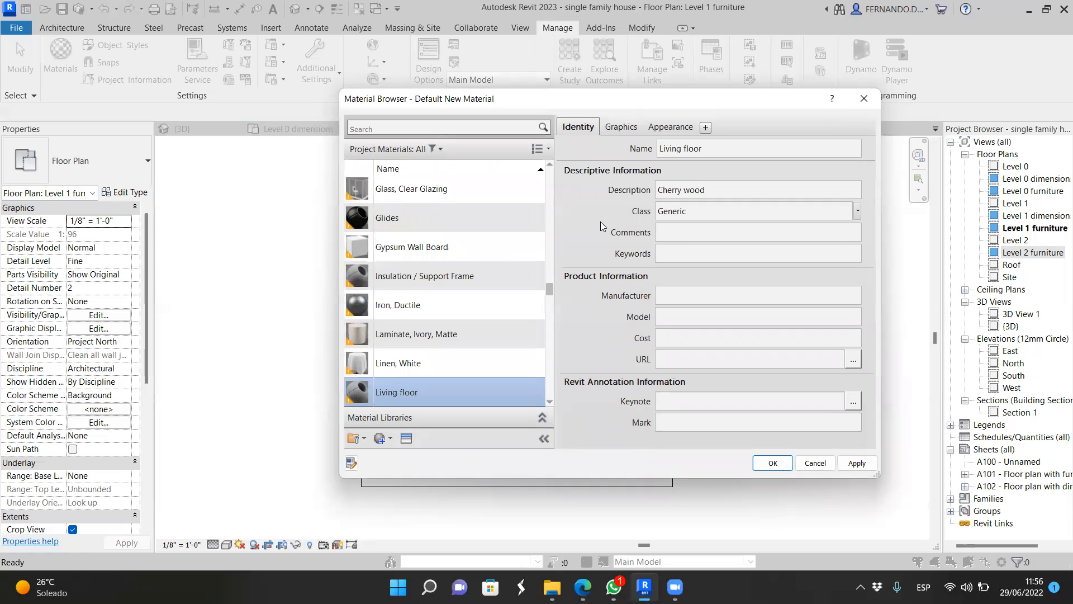
Step: Choose the Wood - Finish drafting pattern as the Living floor material's surface foreground pattern
{"action": "left_click", "coordinate": [621, 127]}
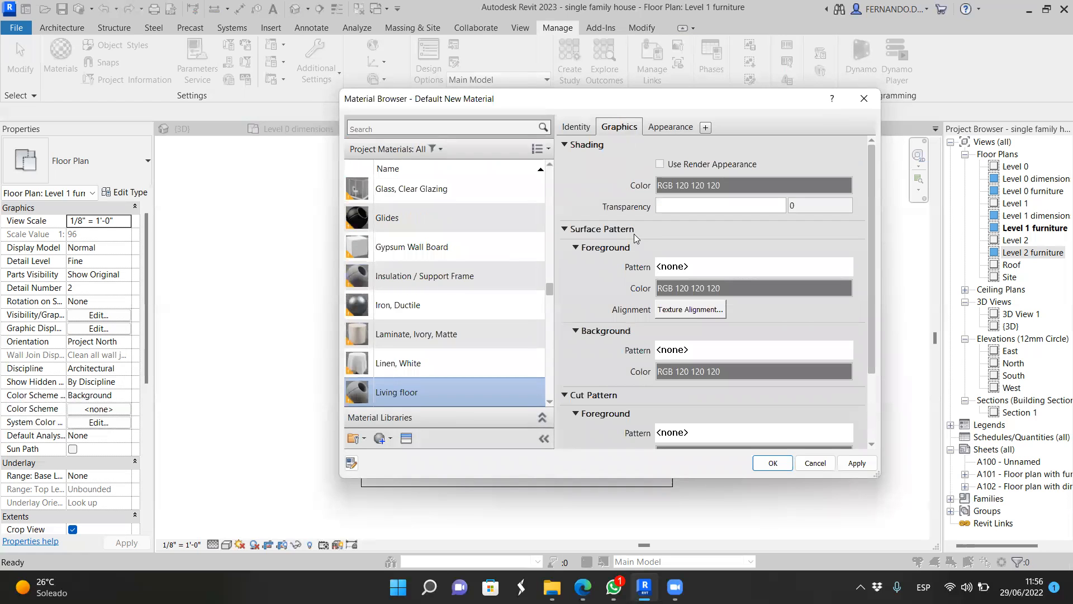
{"action": "left_click", "coordinate": [720, 269]}
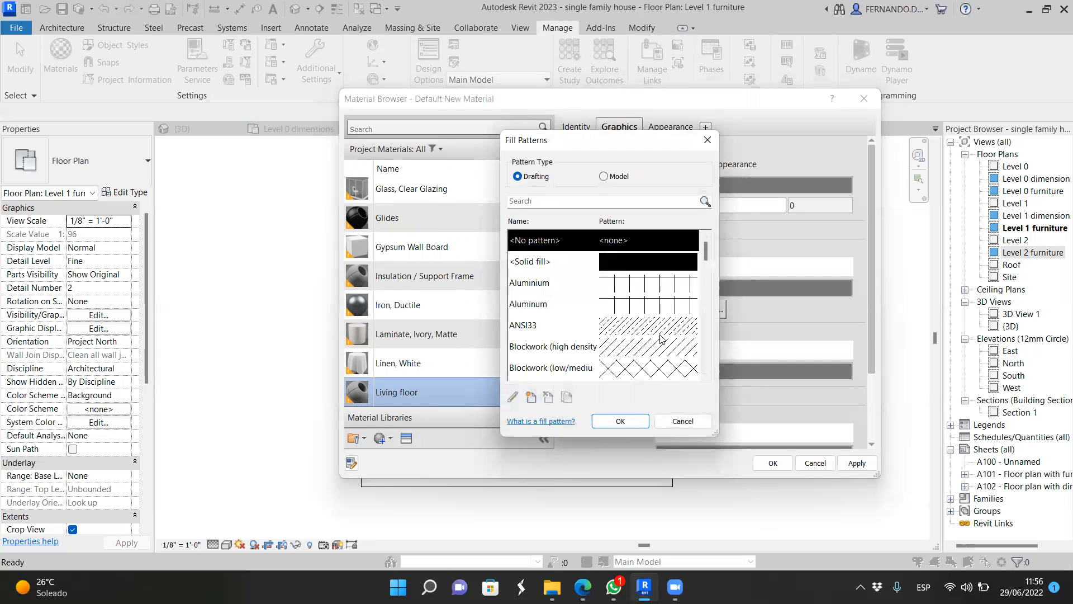
{"action": "scroll", "coordinate": [650, 347], "scroll_direction": "down", "scroll_amount": 7}
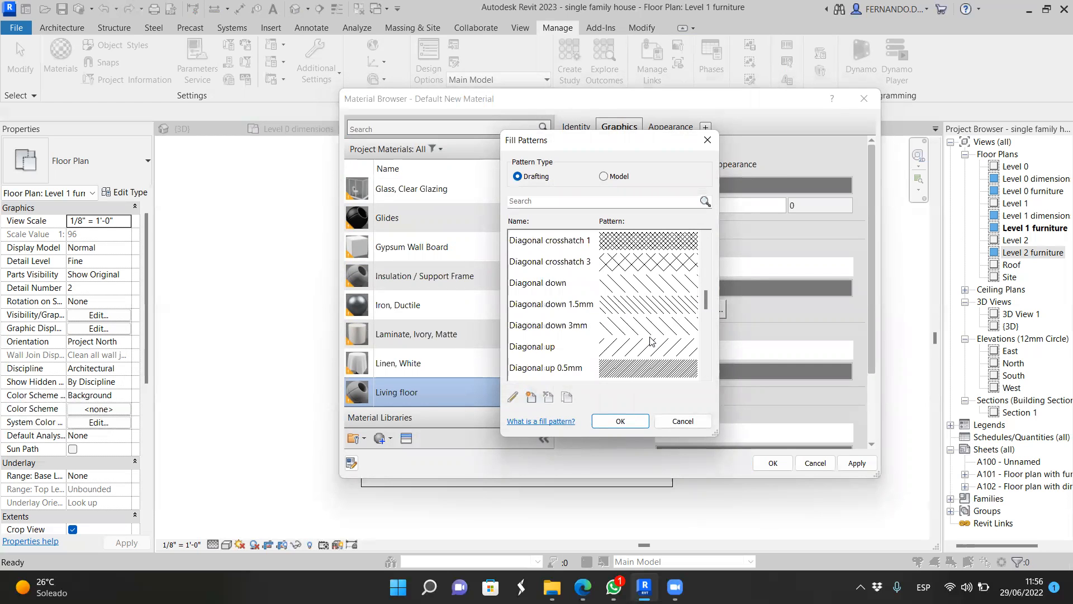
{"action": "scroll", "coordinate": [650, 338], "scroll_direction": "down", "scroll_amount": 2}
{"action": "scroll", "coordinate": [650, 338], "scroll_direction": "up", "scroll_amount": 1}
{"action": "scroll", "coordinate": [650, 338], "scroll_direction": "down", "scroll_amount": 5}
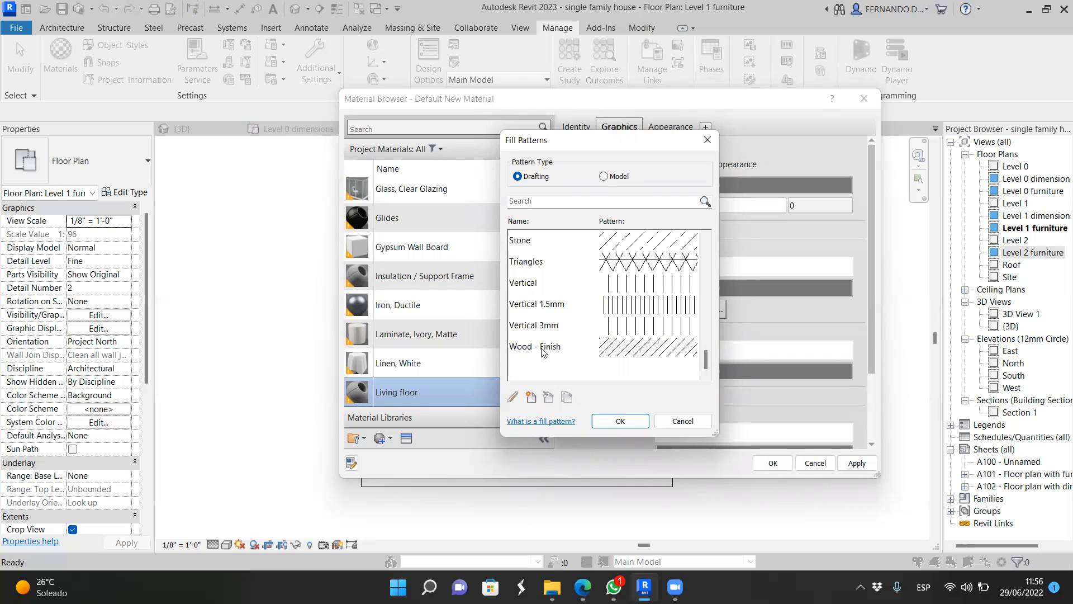
{"action": "left_click", "coordinate": [640, 356]}
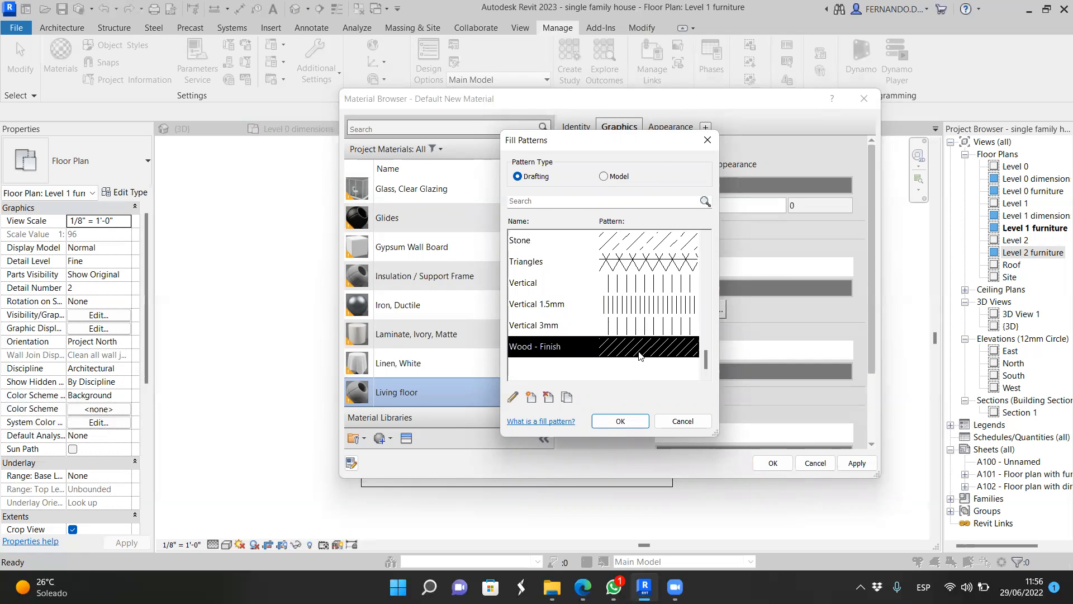
Step: Set the Wood - Finish pattern to parallel lines at a 90° angle with 2/64" spacing and save the material
{"action": "double_click", "coordinate": [640, 356]}
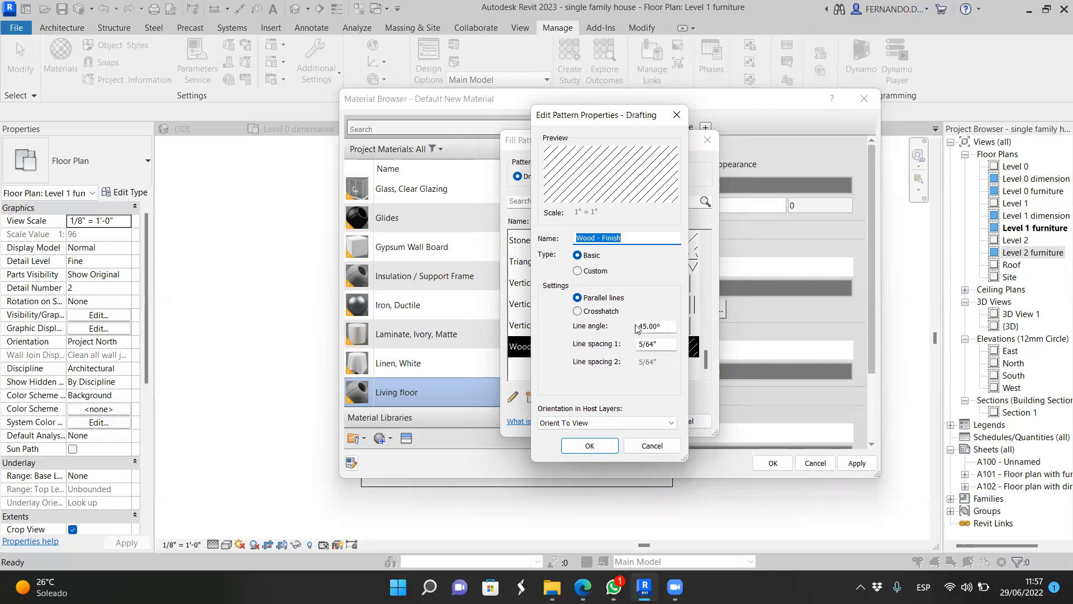
{"action": "left_click_drag", "start_coordinate": [664, 327], "coordinate": [633, 327]}
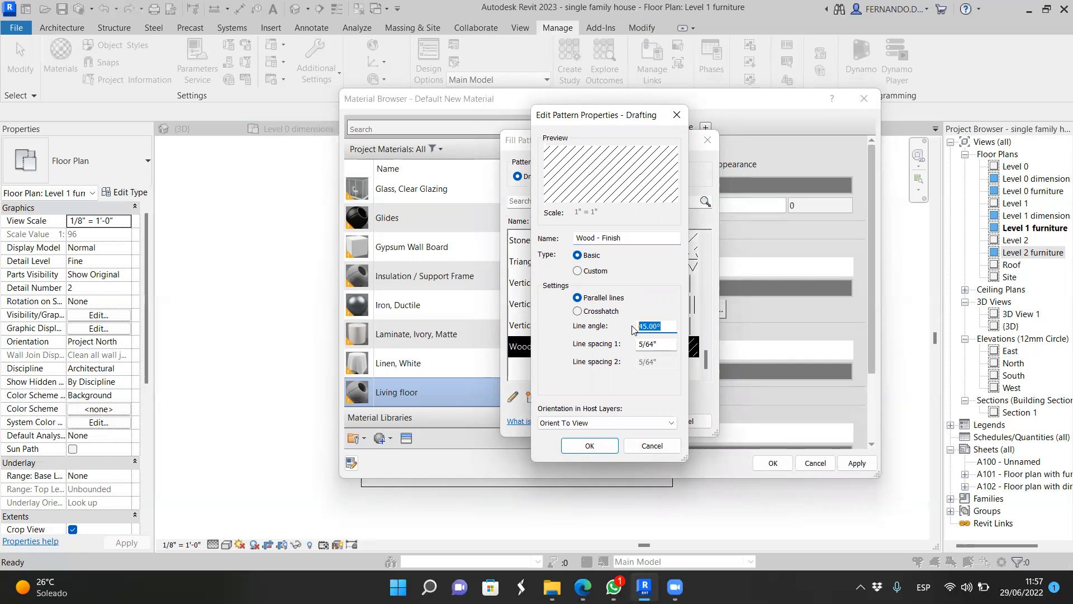
{"action": "type", "text": "90"}
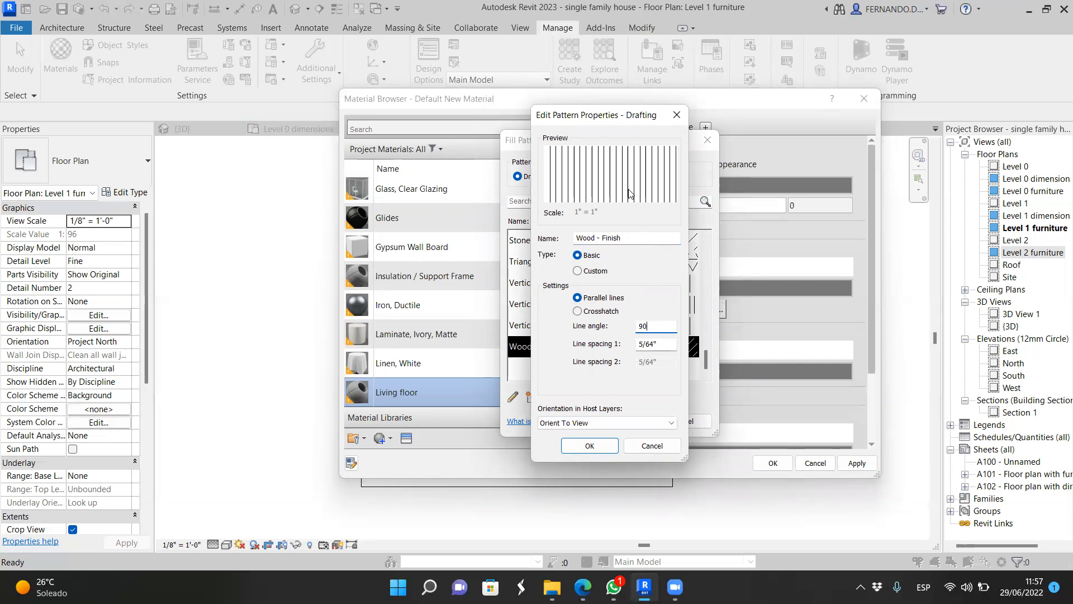
{"action": "left_click", "coordinate": [641, 344]}
{"action": "type", "text": "2"}
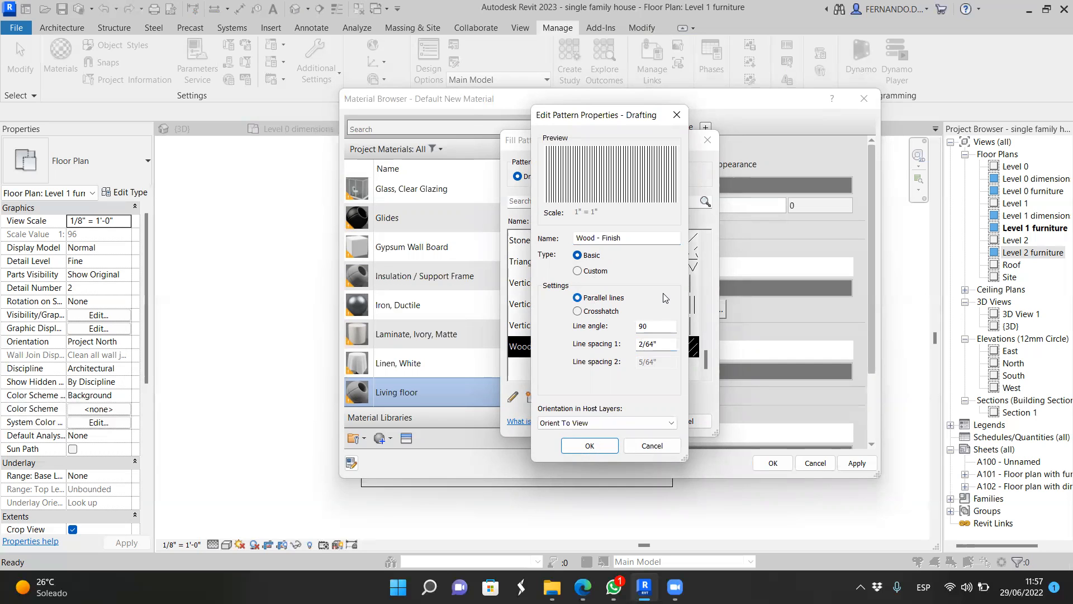
{"action": "left_click", "coordinate": [577, 311]}
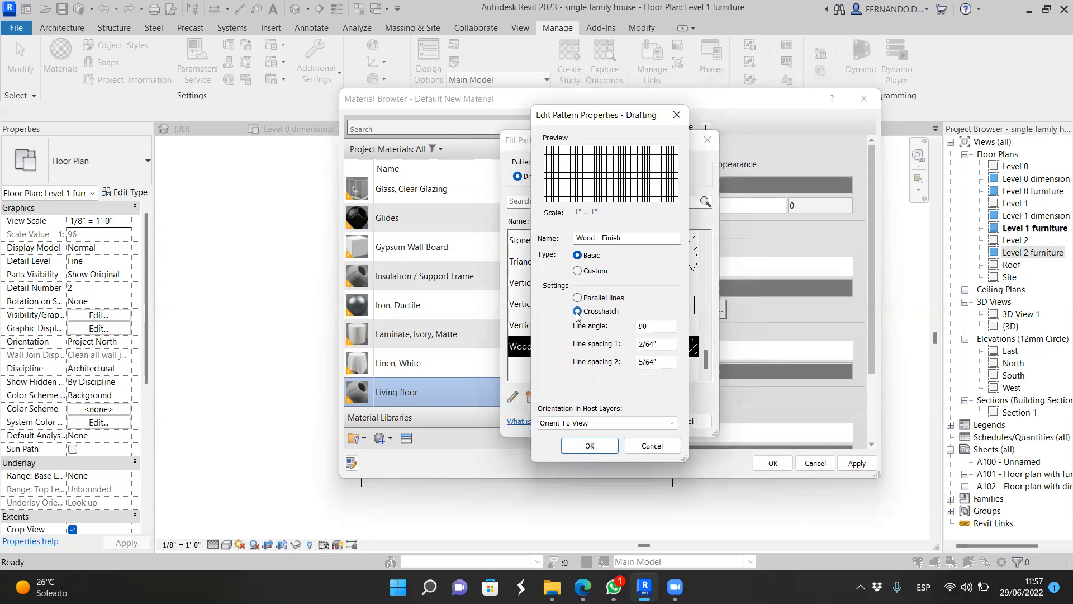
{"action": "left_click", "coordinate": [577, 298]}
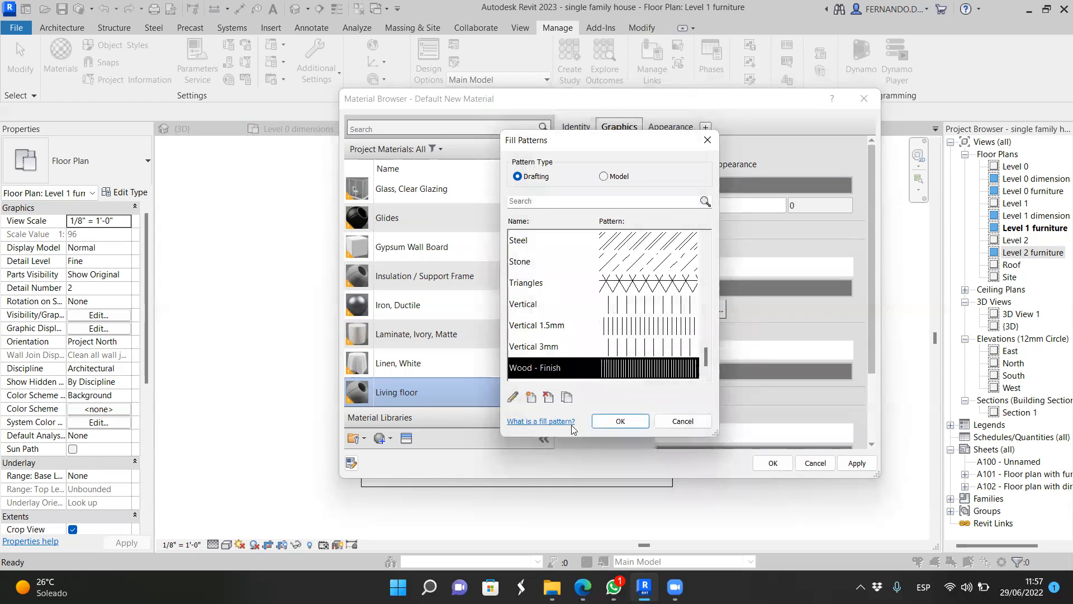
{"action": "left_click", "coordinate": [621, 422]}
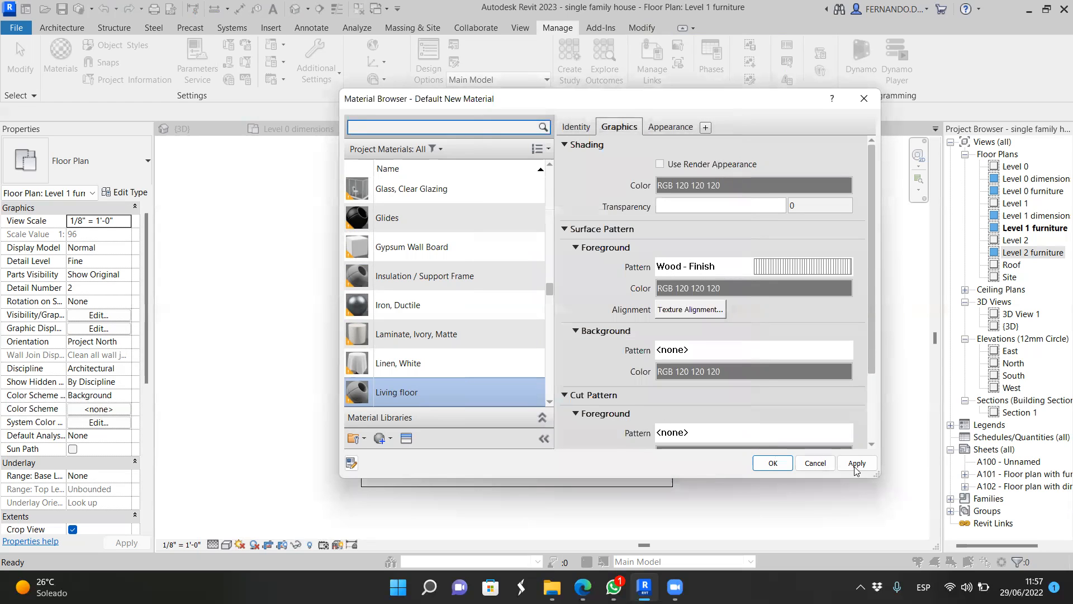
{"action": "left_click", "coordinate": [773, 464]}
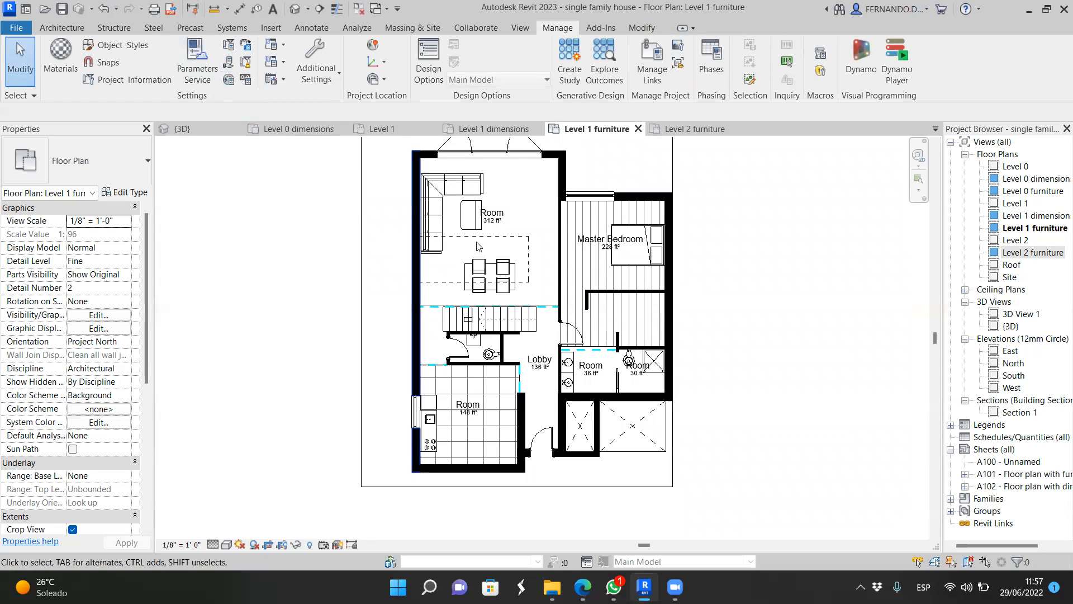
Step: Paint the living room's floor region with the Living floor material and finish painting
{"action": "left_click", "coordinate": [529, 259]}
{"action": "left_click", "coordinate": [290, 73]}
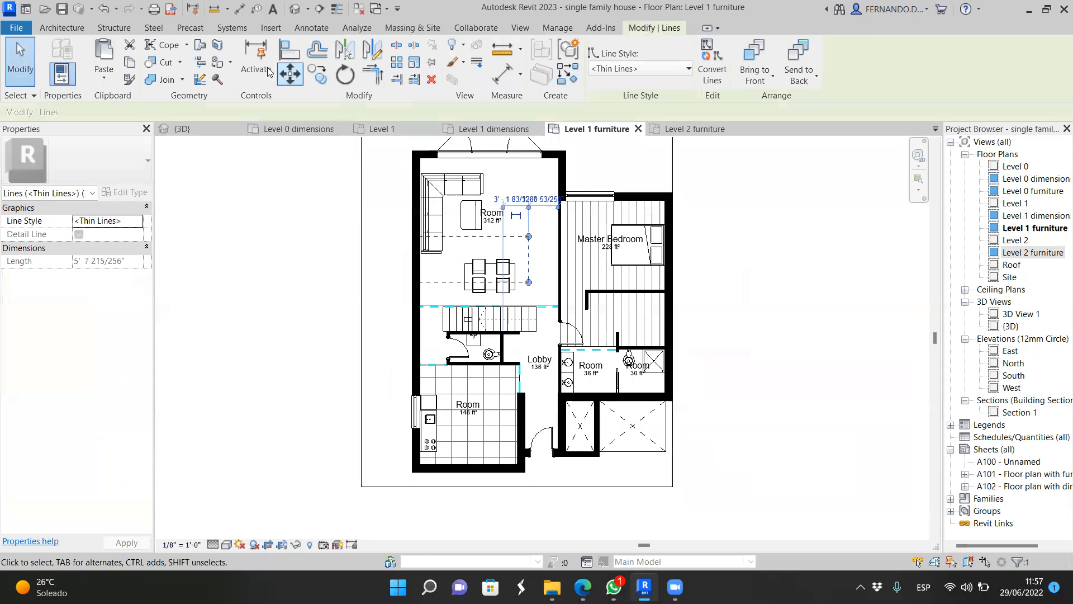
{"action": "left_click", "coordinate": [222, 63]}
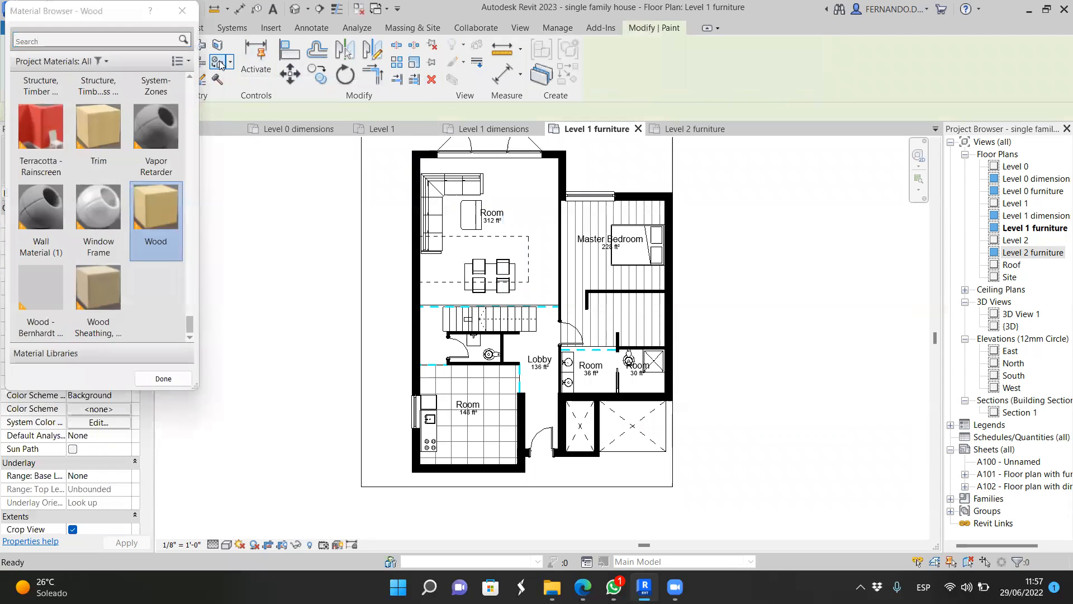
{"action": "scroll", "coordinate": [119, 309], "scroll_direction": "up", "scroll_amount": 10}
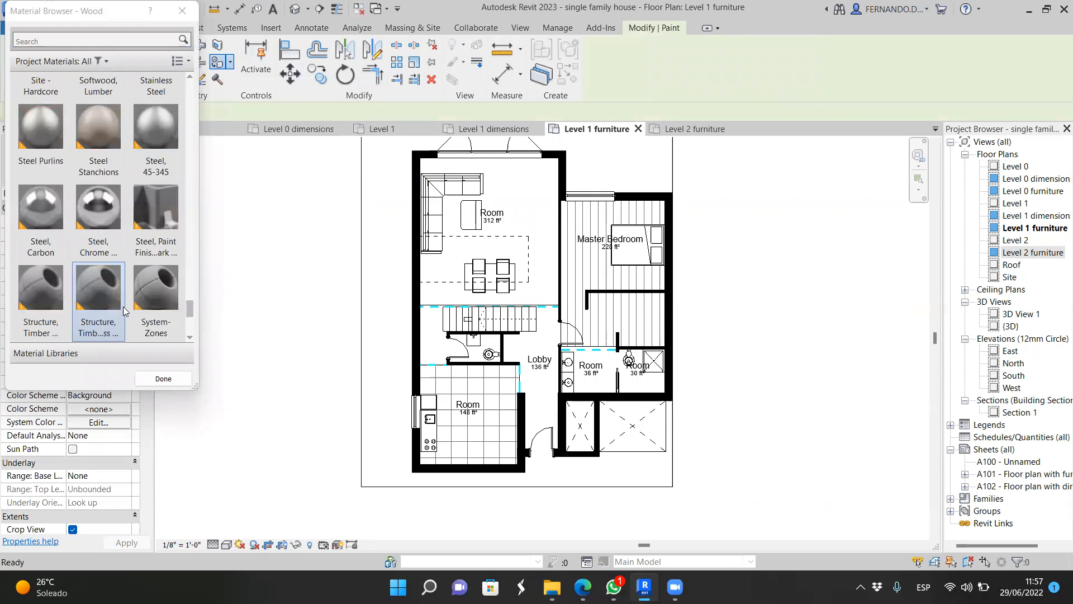
{"action": "scroll", "coordinate": [149, 308], "scroll_direction": "up", "scroll_amount": 8}
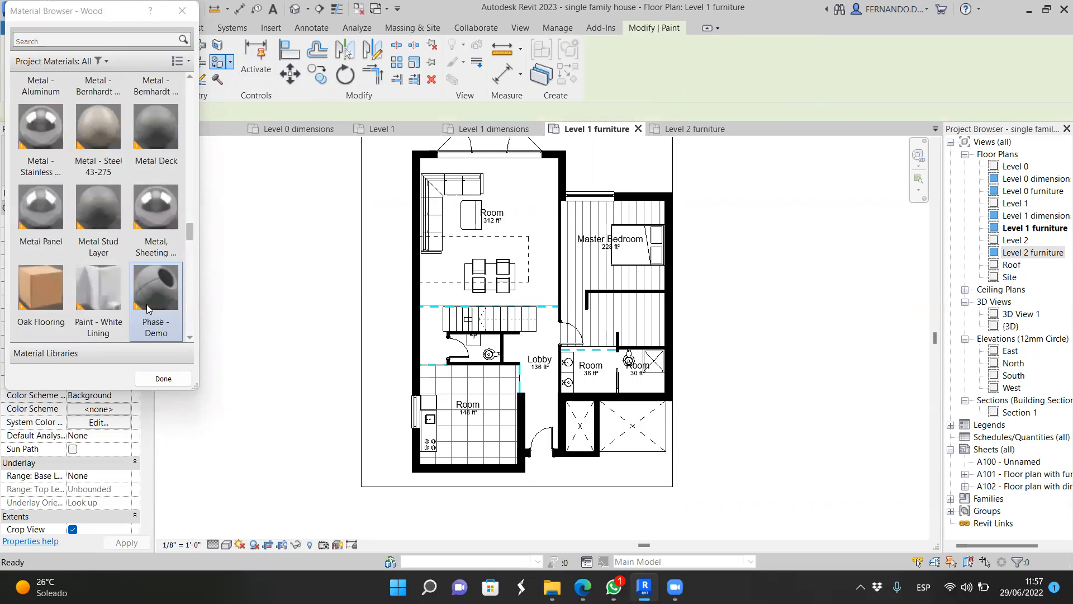
{"action": "scroll", "coordinate": [146, 305], "scroll_direction": "up", "scroll_amount": 2}
{"action": "scroll", "coordinate": [146, 302], "scroll_direction": "down", "scroll_amount": 6}
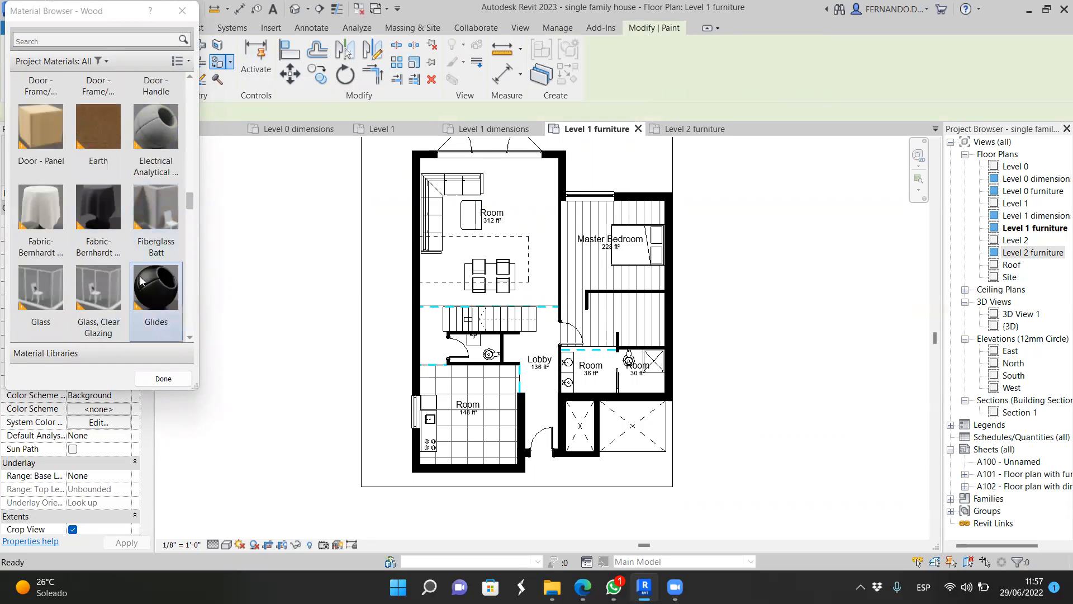
{"action": "scroll", "coordinate": [123, 296], "scroll_direction": "down", "scroll_amount": 3}
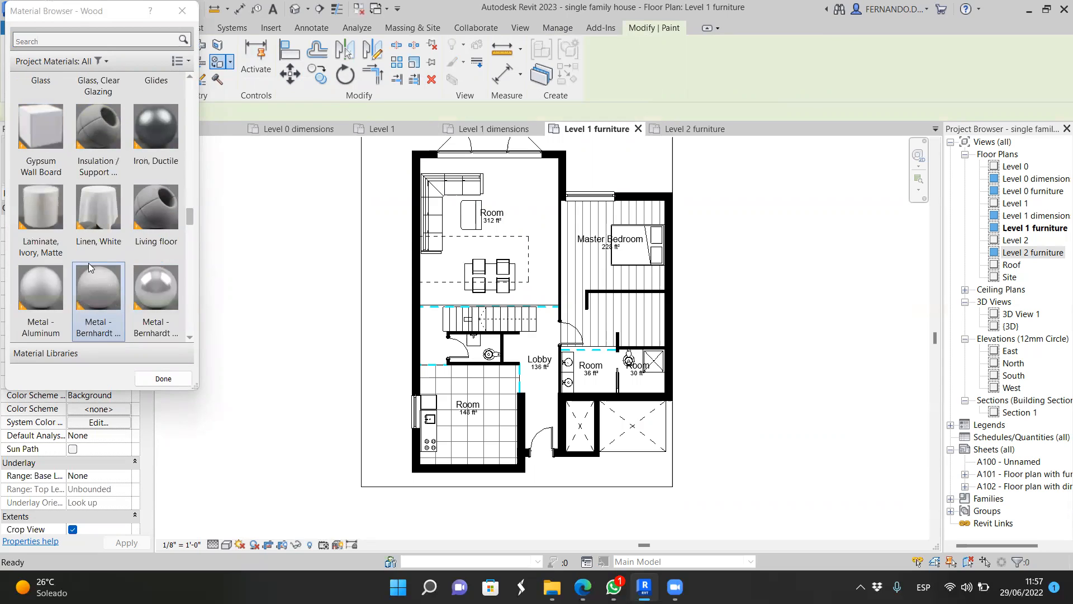
{"action": "left_click", "coordinate": [155, 218]}
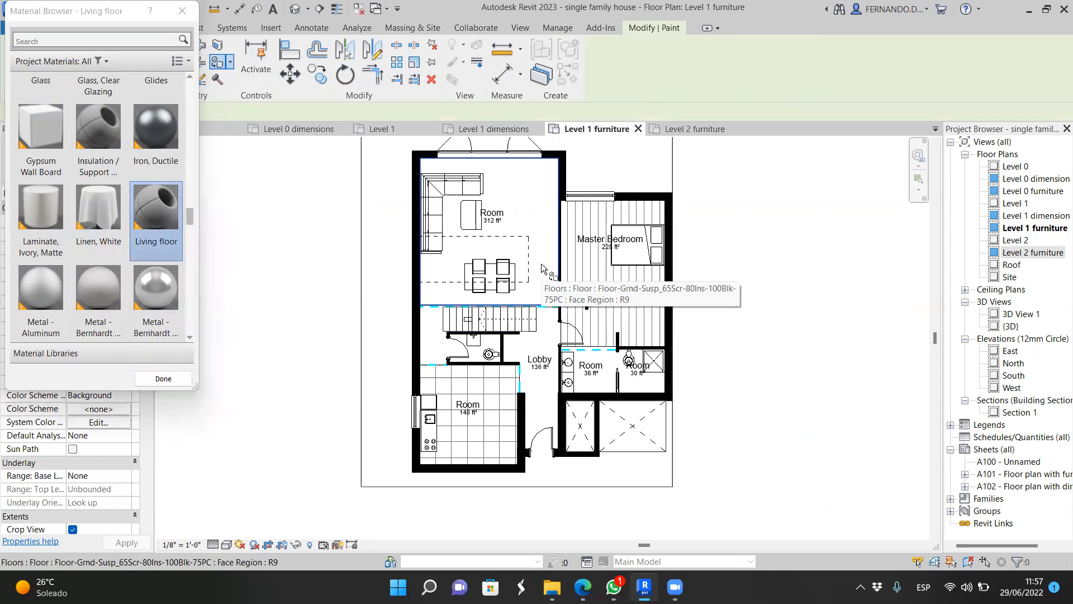
{"action": "left_click", "coordinate": [530, 278]}
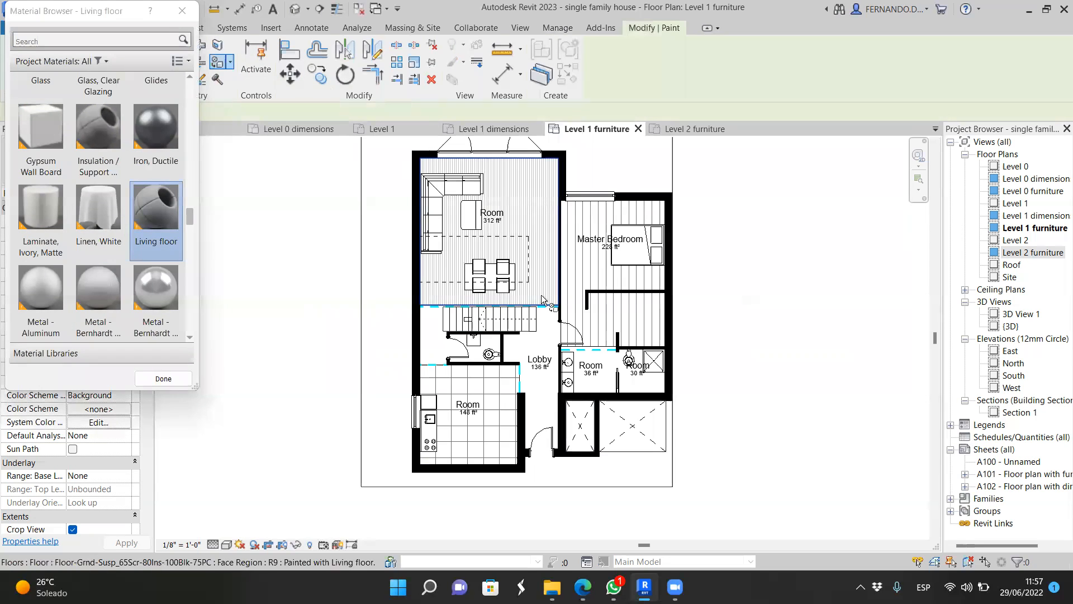
{"action": "left_click", "coordinate": [182, 11]}
Step: Examine the floor patterns of the living room, master bedroom and kitchen in the furniture plan
{"action": "scroll", "coordinate": [718, 218], "scroll_direction": "up", "scroll_amount": 1}
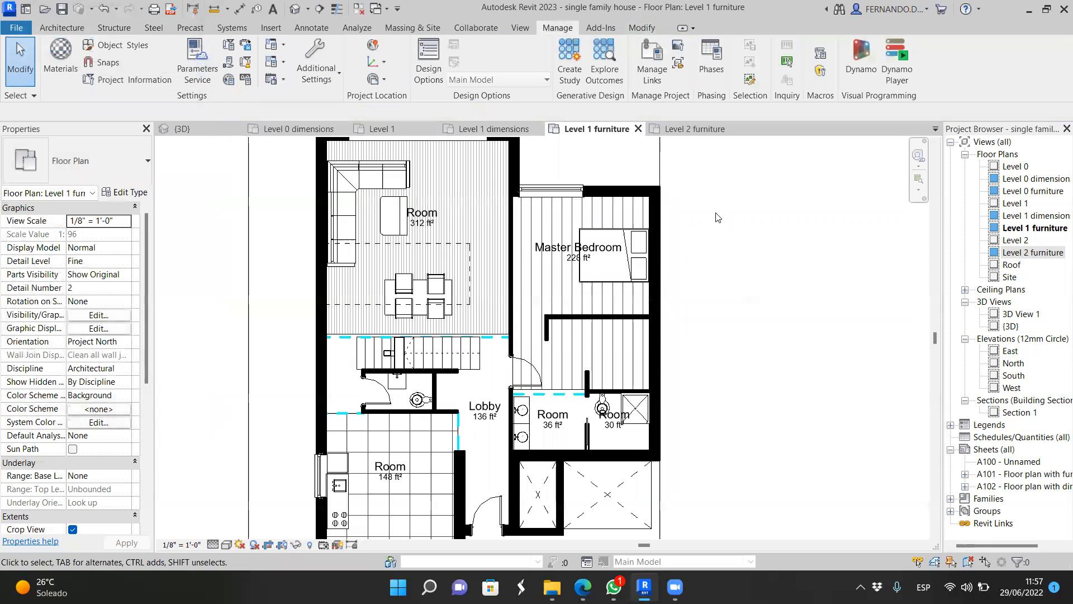
{"action": "scroll", "coordinate": [524, 243], "scroll_direction": "up", "scroll_amount": 3}
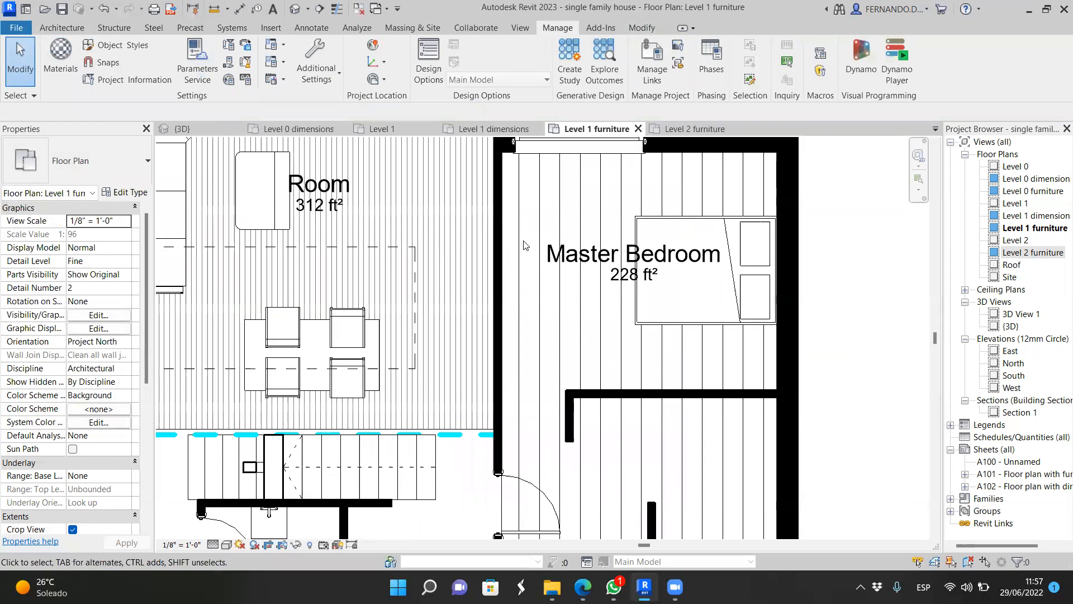
{"action": "scroll", "coordinate": [524, 246], "scroll_direction": "down", "scroll_amount": 3}
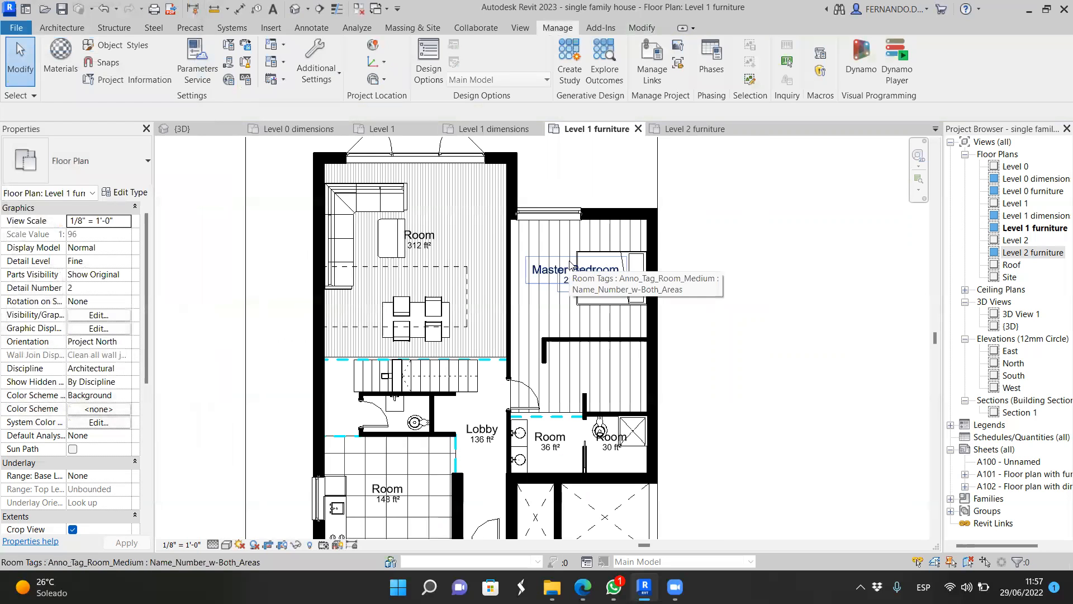
{"action": "scroll", "coordinate": [524, 252], "scroll_direction": "down", "scroll_amount": 1}
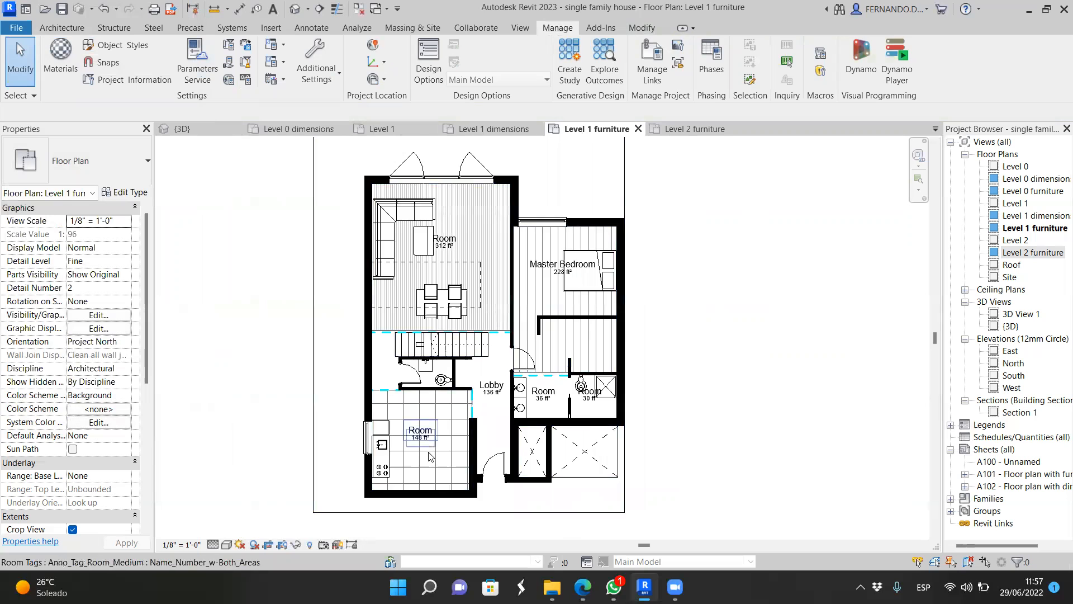
{"action": "scroll", "coordinate": [421, 439], "scroll_direction": "up", "scroll_amount": 2}
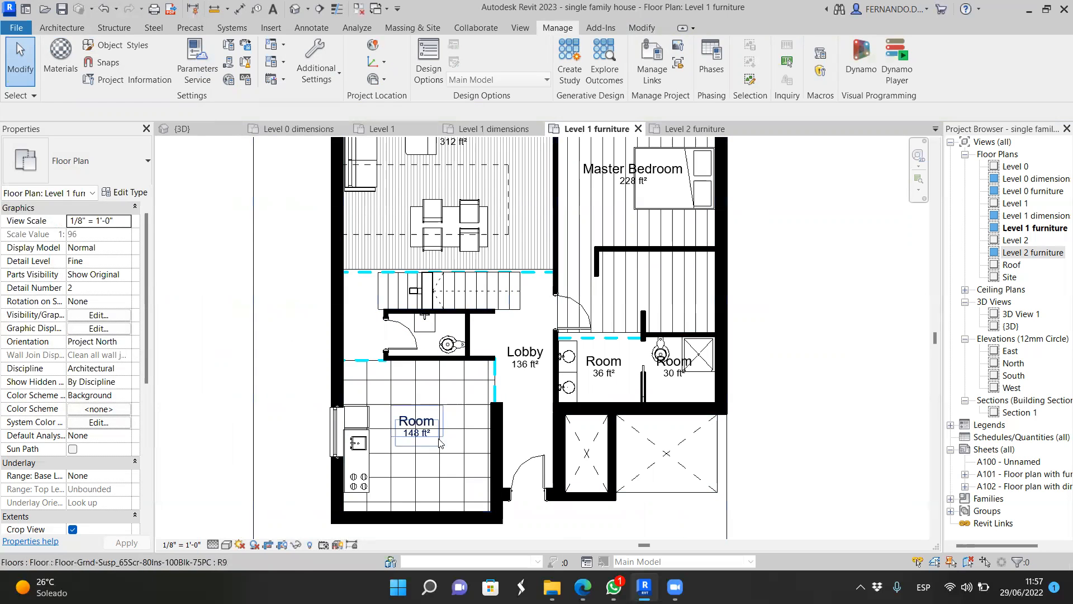
{"action": "scroll", "coordinate": [462, 435], "scroll_direction": "down", "scroll_amount": 2}
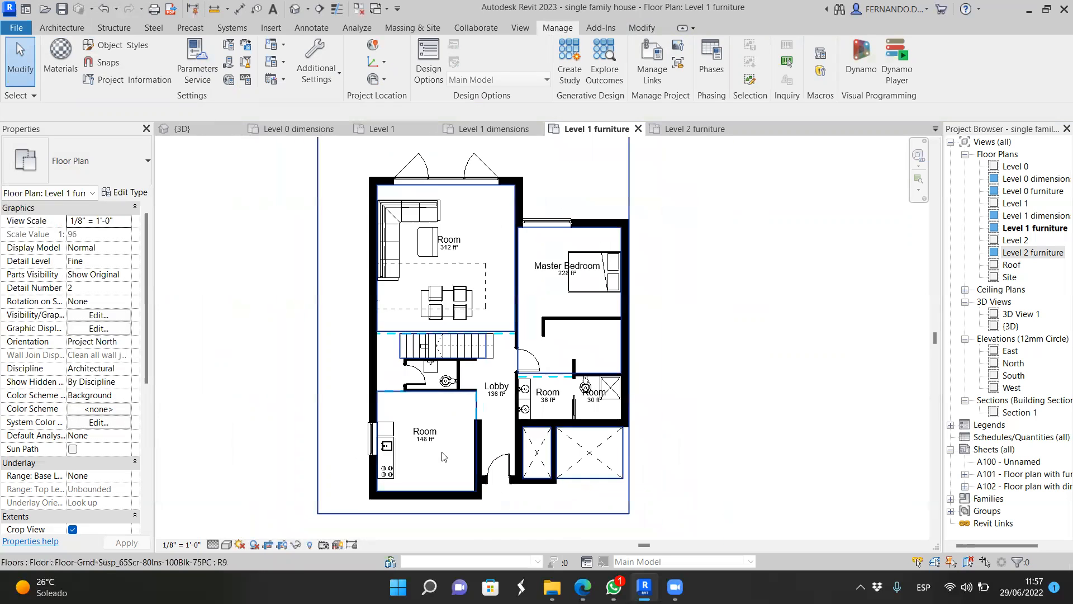
{"action": "scroll", "coordinate": [500, 256], "scroll_direction": "up", "scroll_amount": 2}
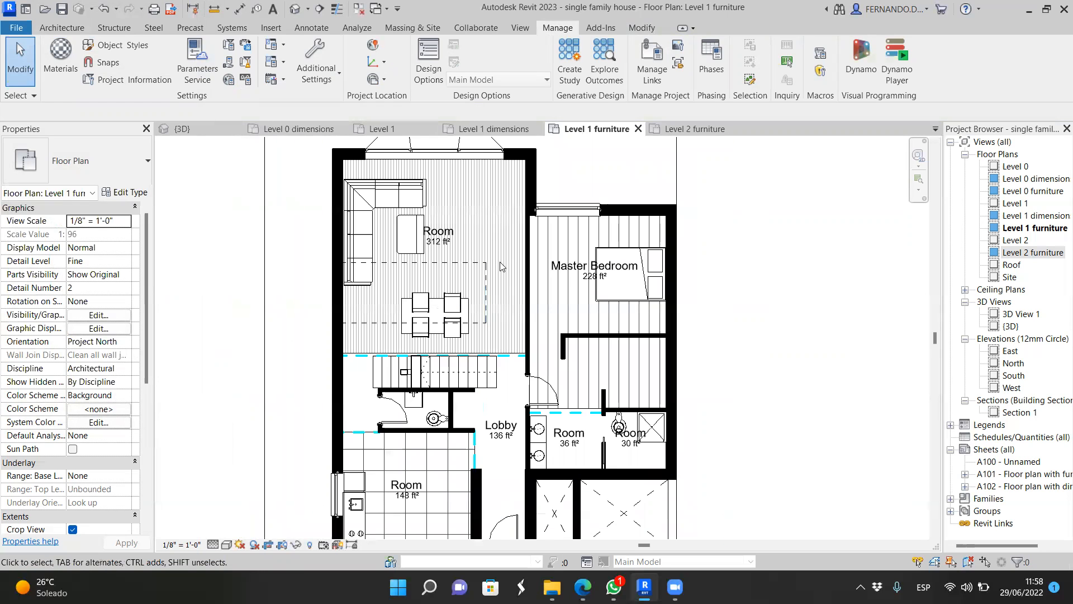
{"action": "scroll", "coordinate": [489, 255], "scroll_direction": "up", "scroll_amount": 2}
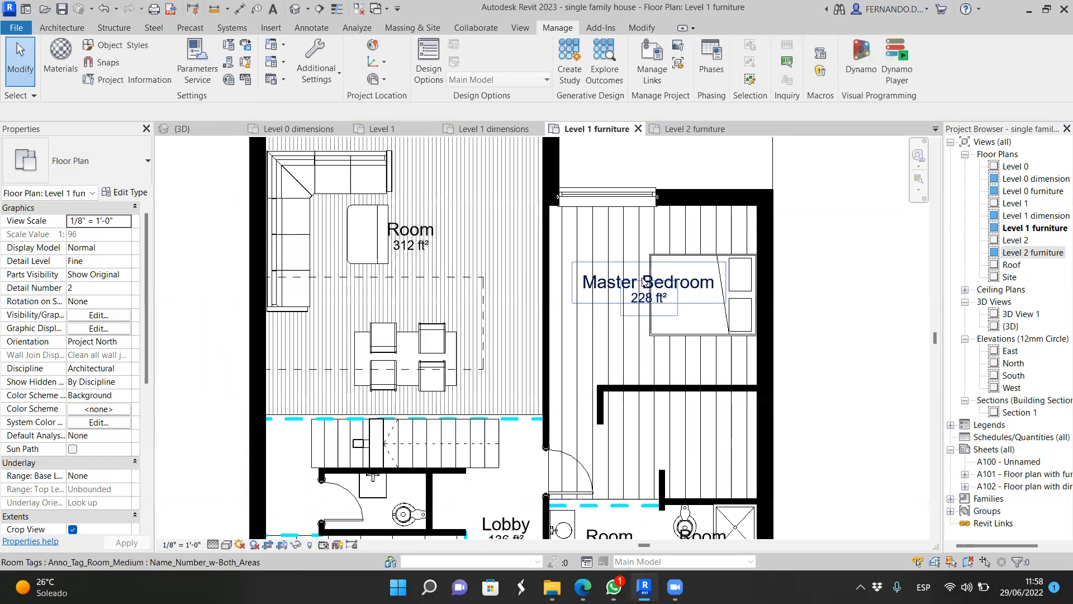
{"action": "scroll", "coordinate": [542, 275], "scroll_direction": "down", "scroll_amount": 3}
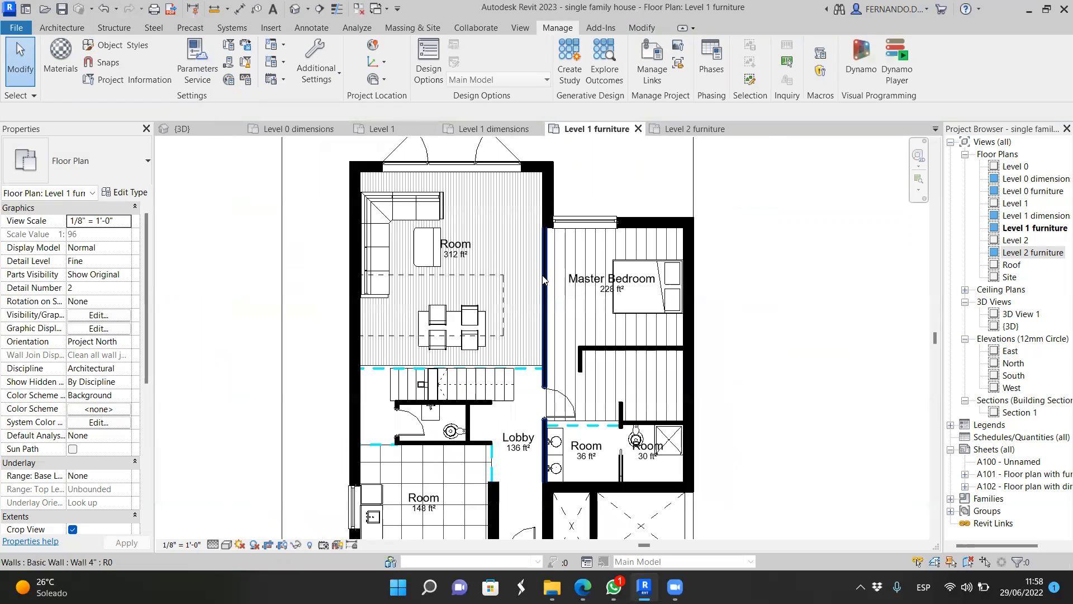
{"action": "scroll", "coordinate": [542, 277], "scroll_direction": "down", "scroll_amount": 1}
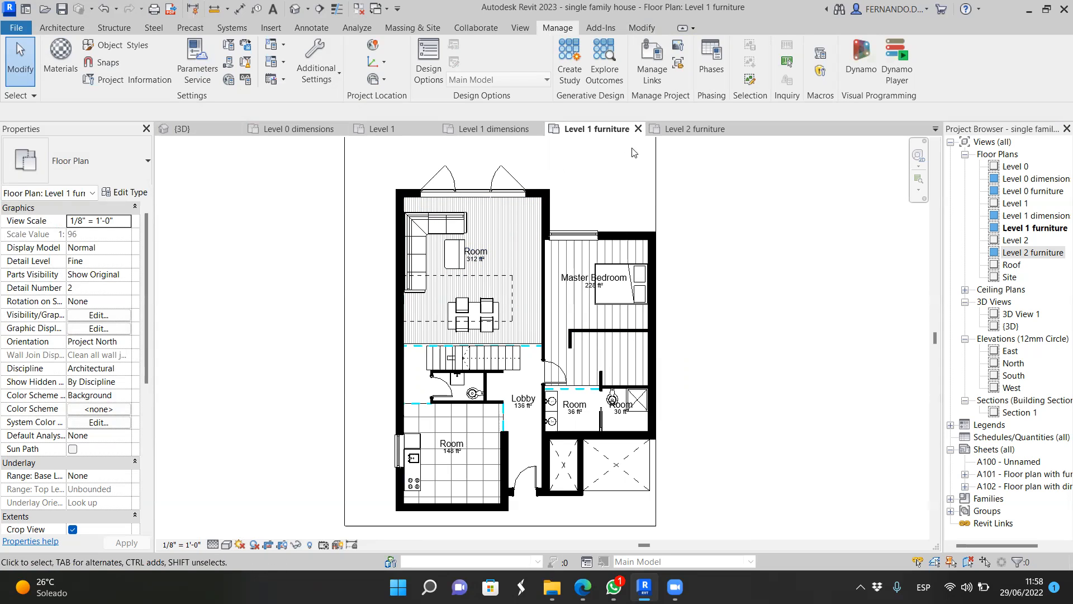
Step: Open the Level 1 dimensions plan and try to hide the kitchen floor's split face in the view
{"action": "left_click", "coordinate": [495, 129]}
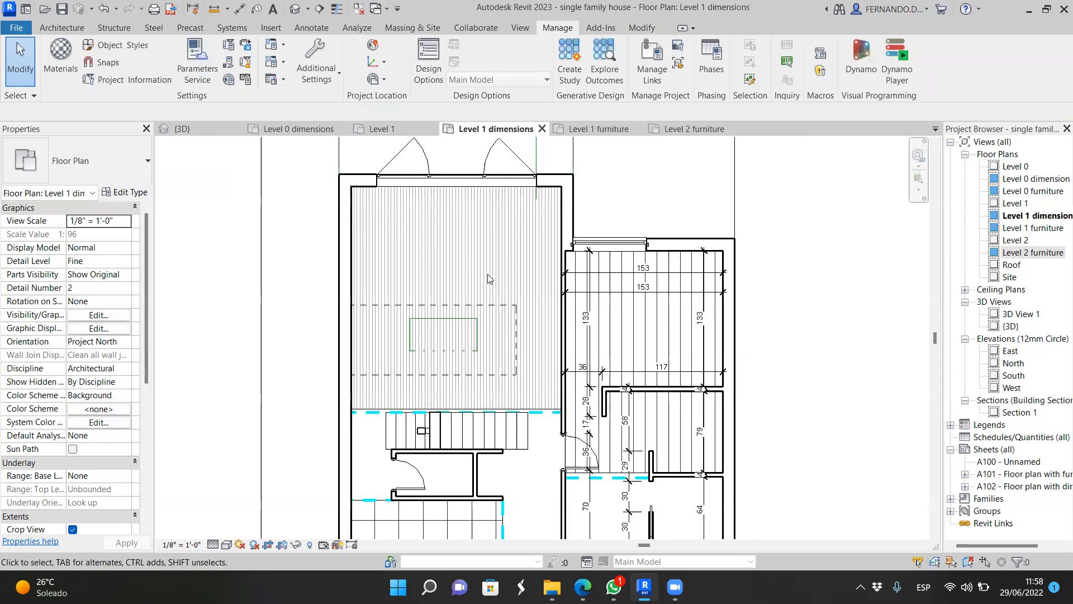
{"action": "scroll", "coordinate": [495, 291], "scroll_direction": "down", "scroll_amount": 2}
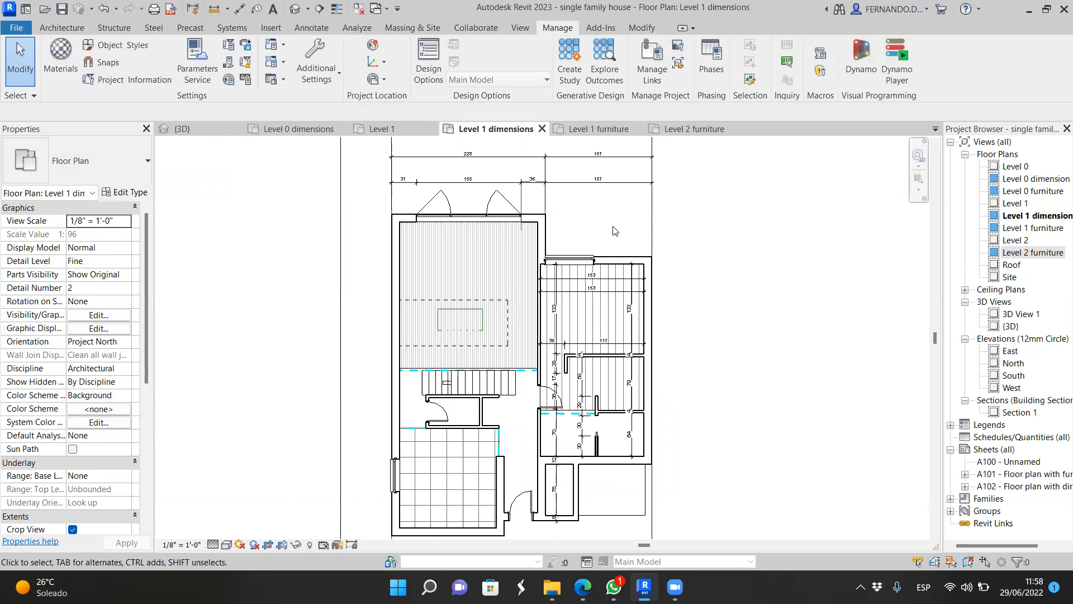
{"action": "scroll", "coordinate": [615, 231], "scroll_direction": "down", "scroll_amount": 1}
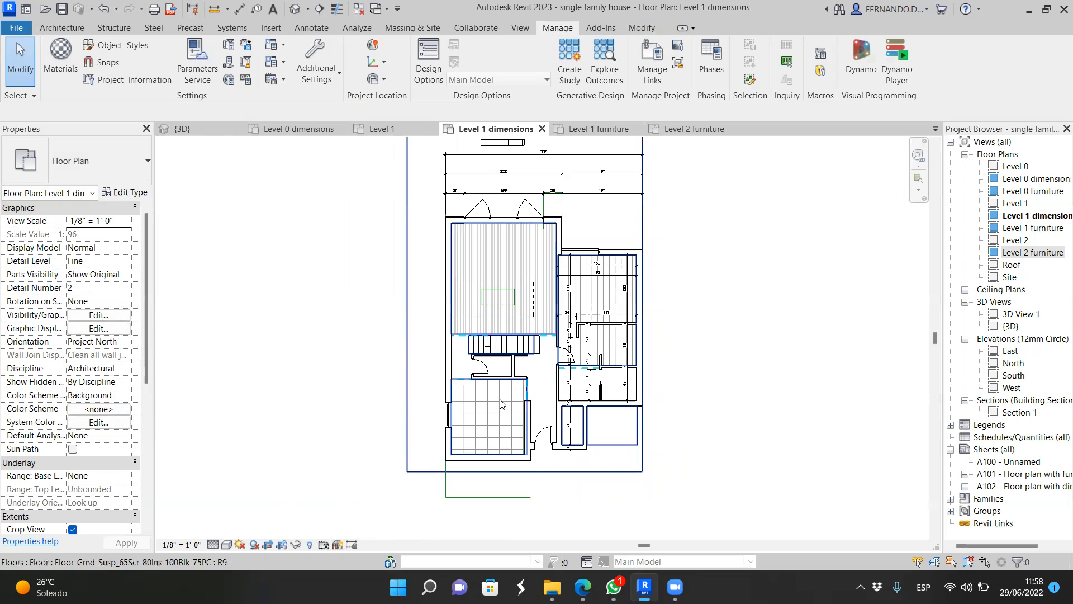
{"action": "scroll", "coordinate": [507, 408], "scroll_direction": "up", "scroll_amount": 2}
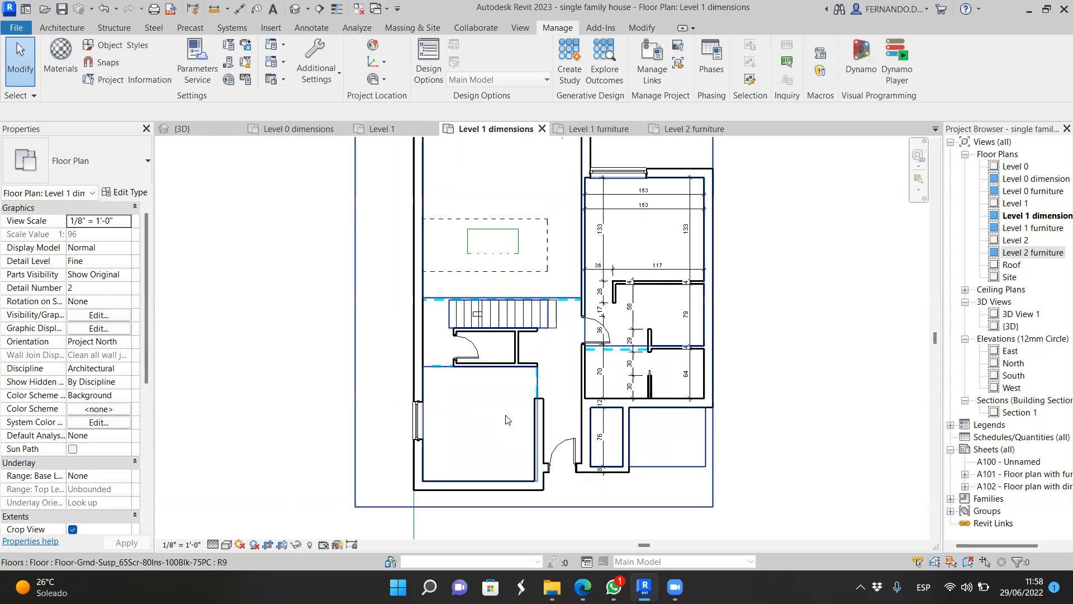
{"action": "left_click", "coordinate": [540, 388]}
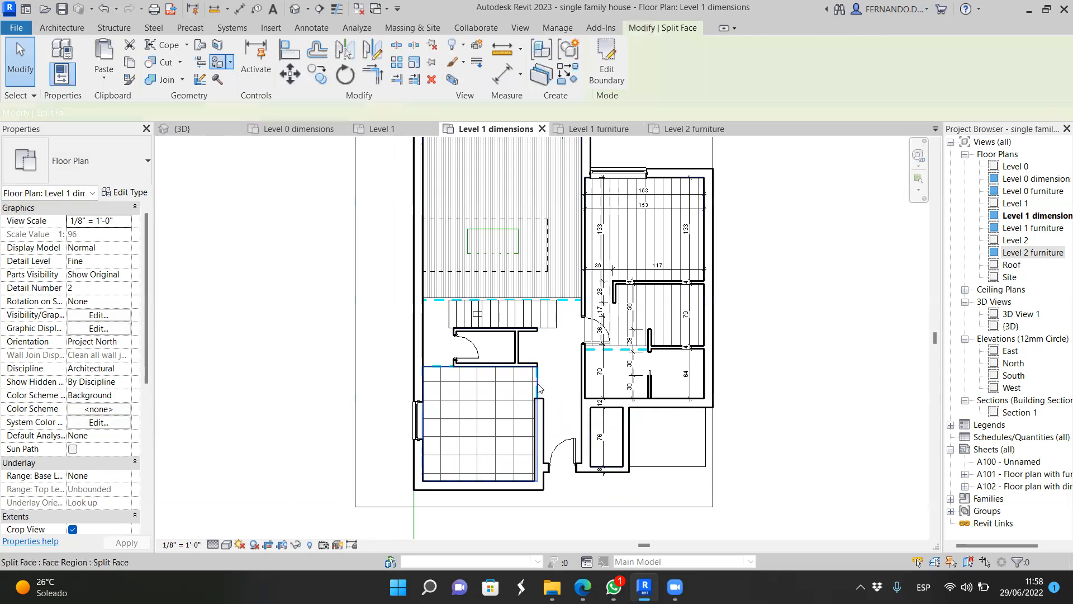
{"action": "right_click", "coordinate": [540, 388]}
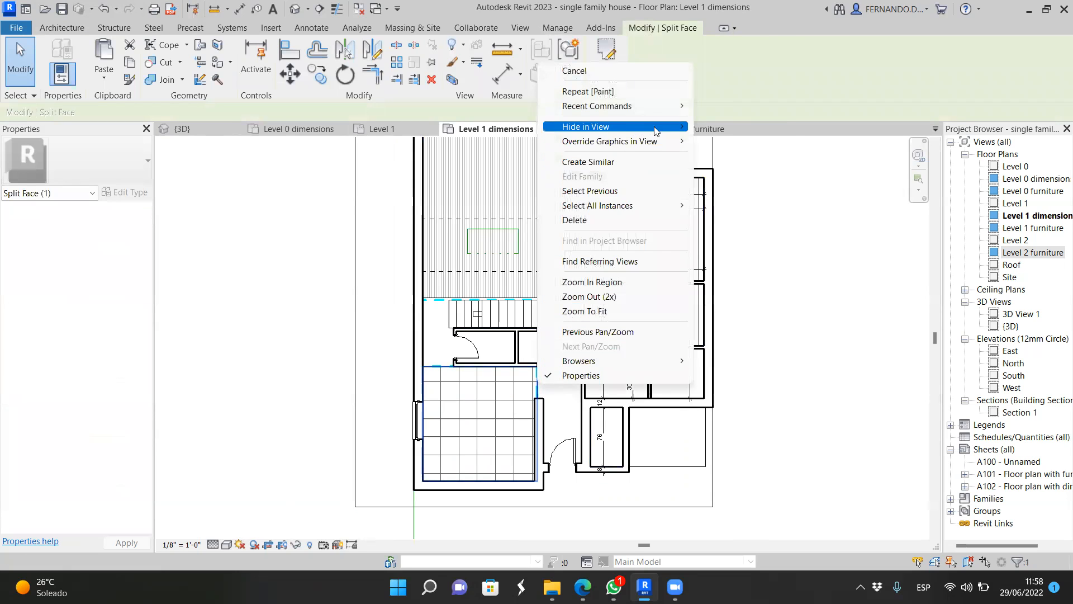
{"action": "mouse_move", "coordinate": [615, 127]}
{"action": "left_click", "coordinate": [739, 258]}
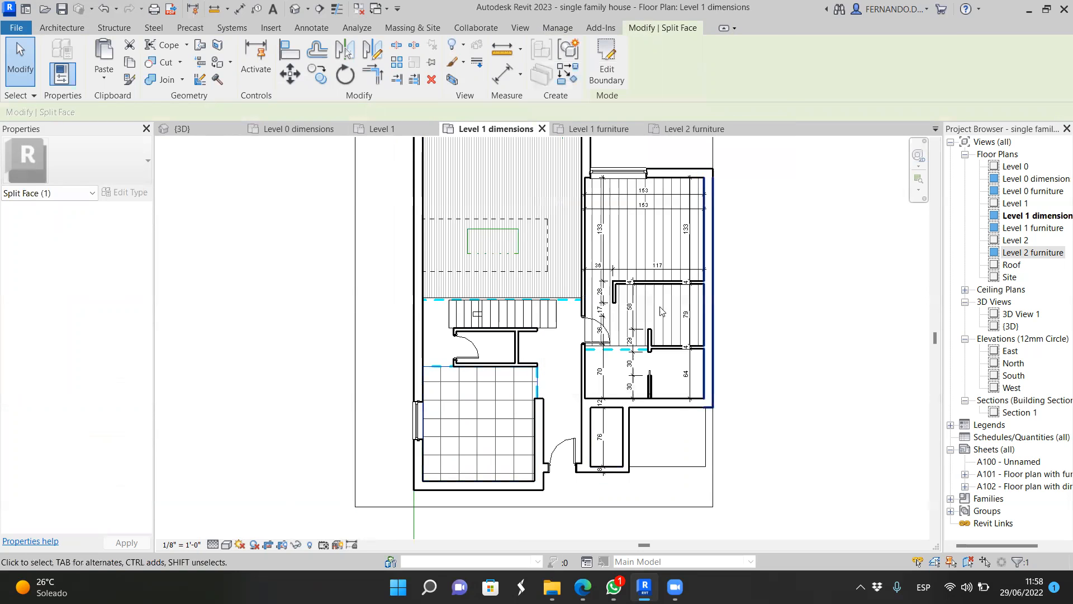
Step: Try to hide the living room floor's split face in the Level 1 dimensions plan by filter
{"action": "scroll", "coordinate": [579, 292], "scroll_direction": "up", "scroll_amount": 3}
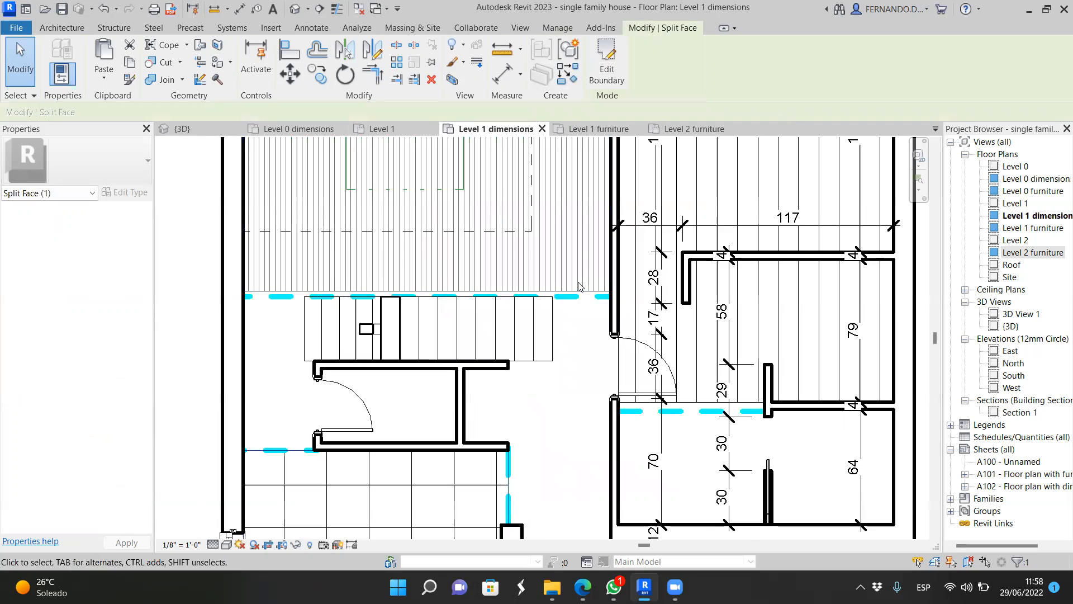
{"action": "right_click", "coordinate": [581, 285]}
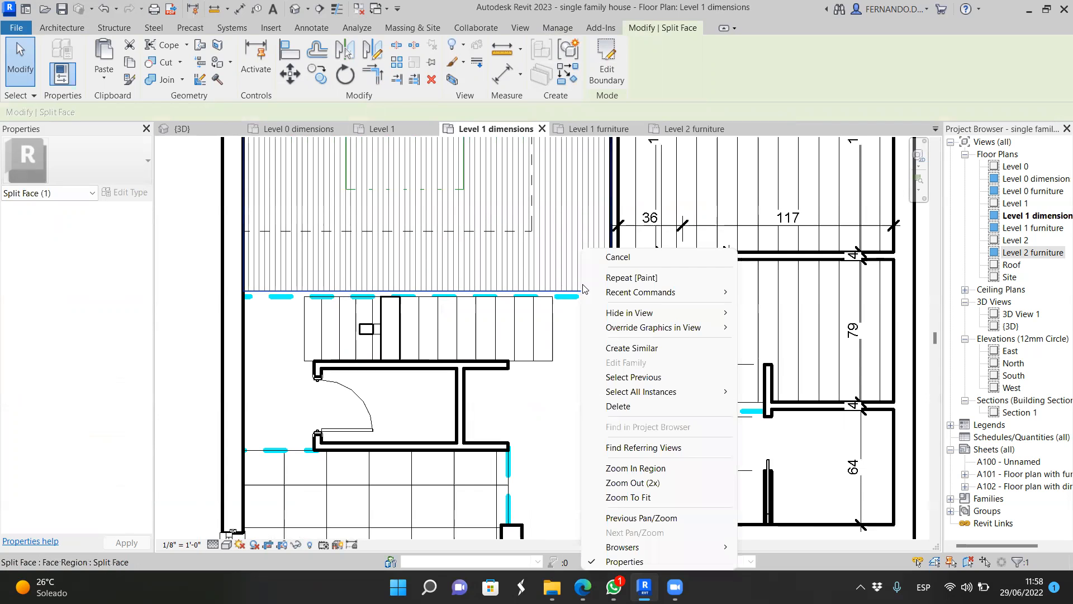
{"action": "mouse_move", "coordinate": [707, 313]}
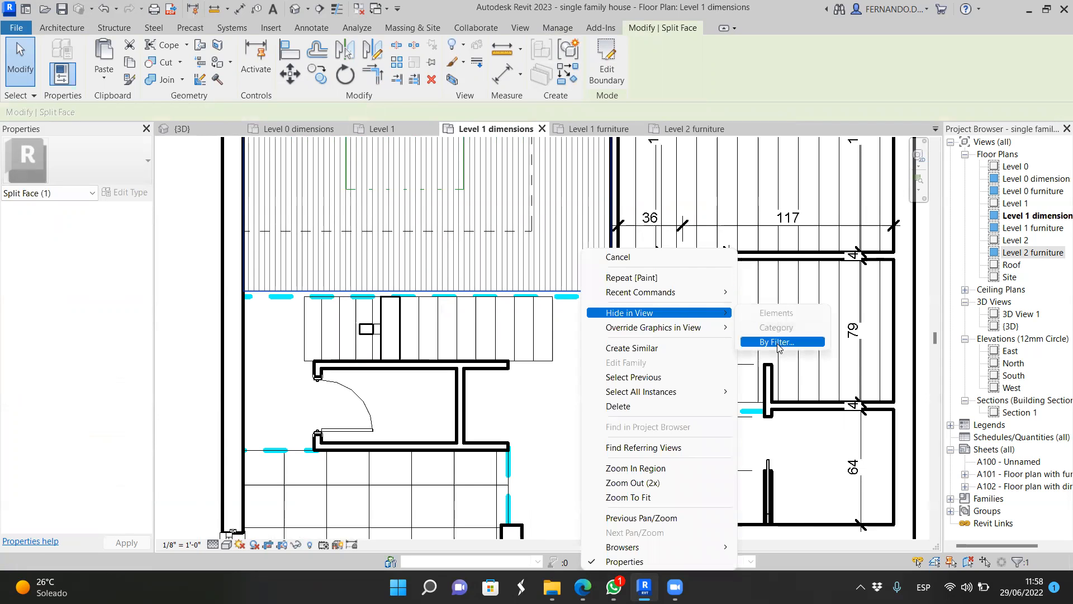
{"action": "left_click", "coordinate": [777, 341]}
{"action": "left_click", "coordinate": [655, 478]}
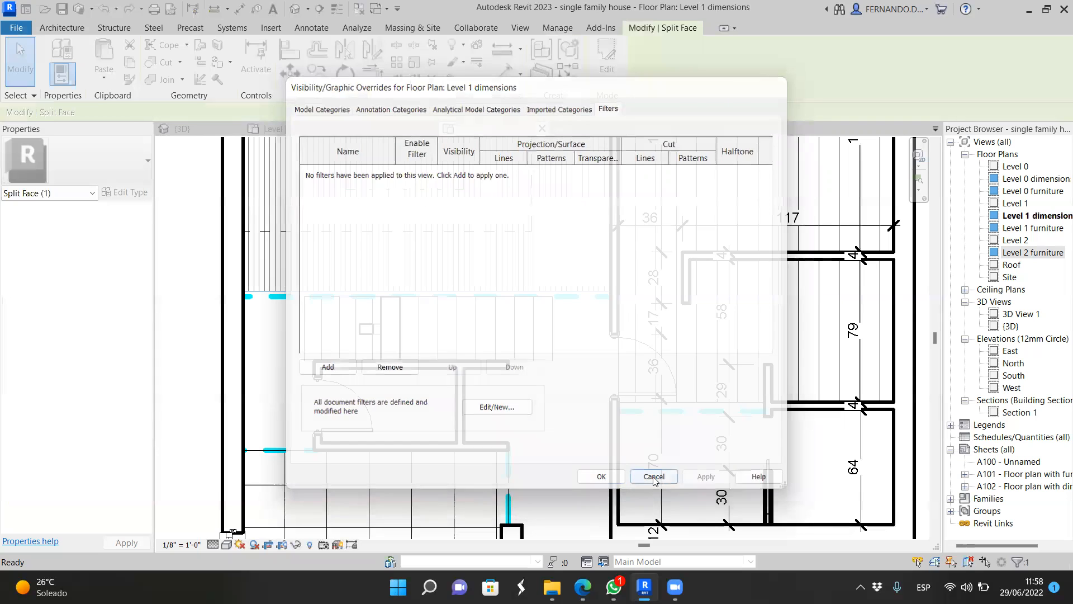
{"action": "scroll", "coordinate": [553, 380], "scroll_direction": "down", "scroll_amount": 5}
{"action": "scroll", "coordinate": [553, 380], "scroll_direction": "up", "scroll_amount": 2}
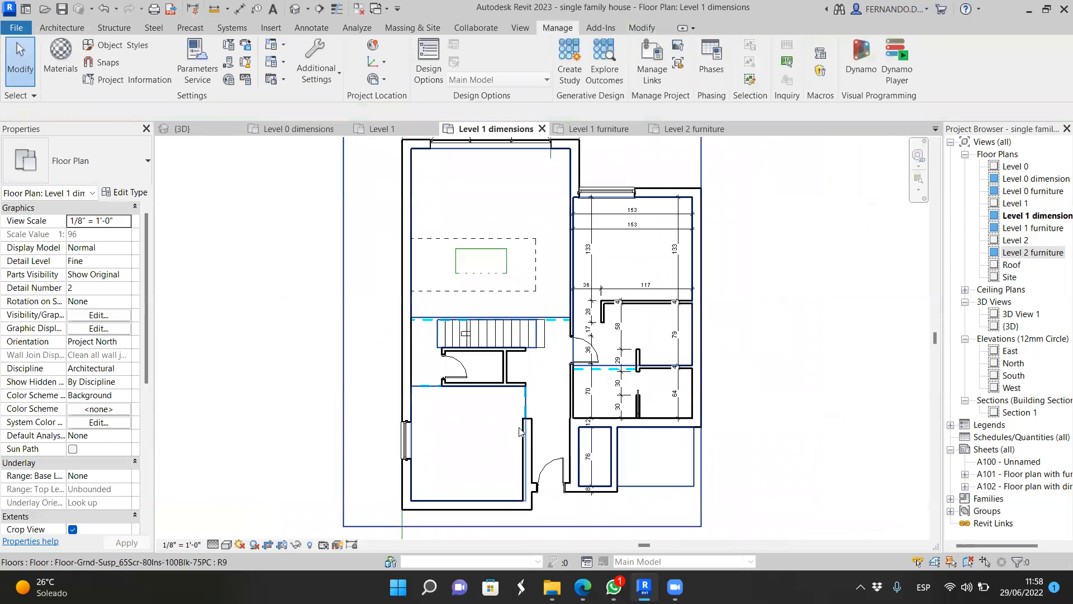
{"action": "scroll", "coordinate": [476, 480], "scroll_direction": "up", "scroll_amount": 1}
{"action": "scroll", "coordinate": [477, 479], "scroll_direction": "down", "scroll_amount": 2}
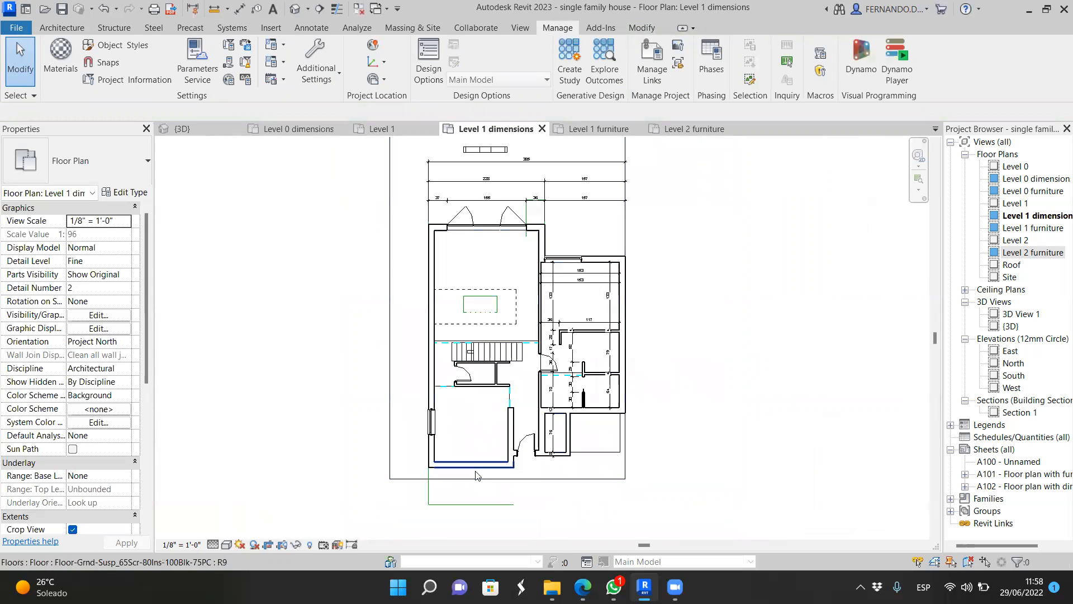
{"action": "left_click_drag", "start_coordinate": [476, 468], "coordinate": [458, 478]}
{"action": "right_click", "coordinate": [479, 440]}
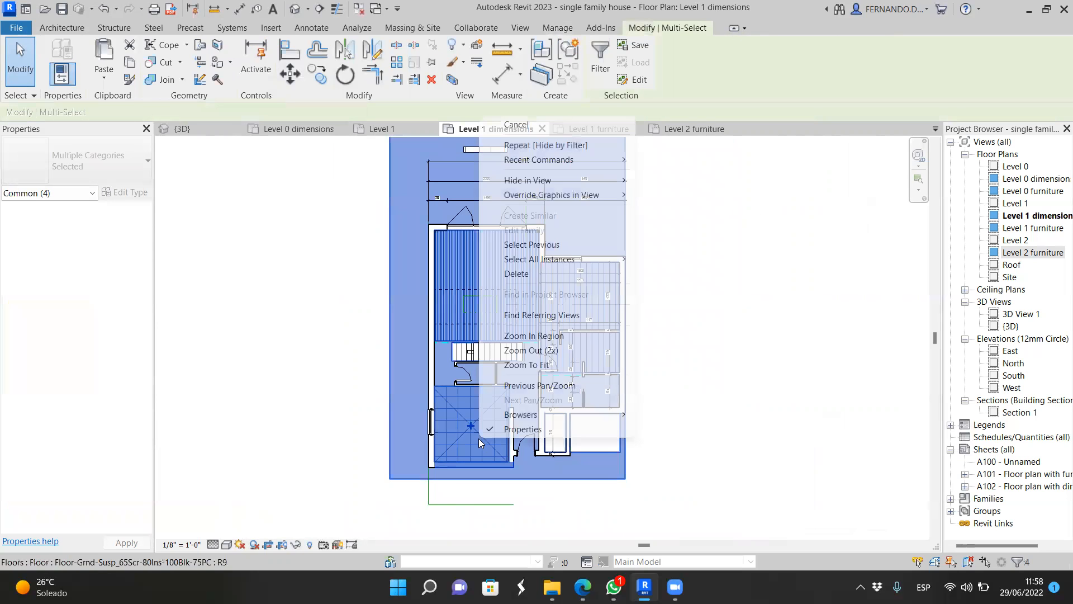
{"action": "key", "text": "Escape"}
{"action": "key", "text": "Escape"}
Step: Select the elements at the kitchen's outer wall and filter the selection down to the Split Face category only
{"action": "left_click_drag", "start_coordinate": [469, 477], "coordinate": [461, 465]}
{"action": "left_click", "coordinate": [598, 58]}
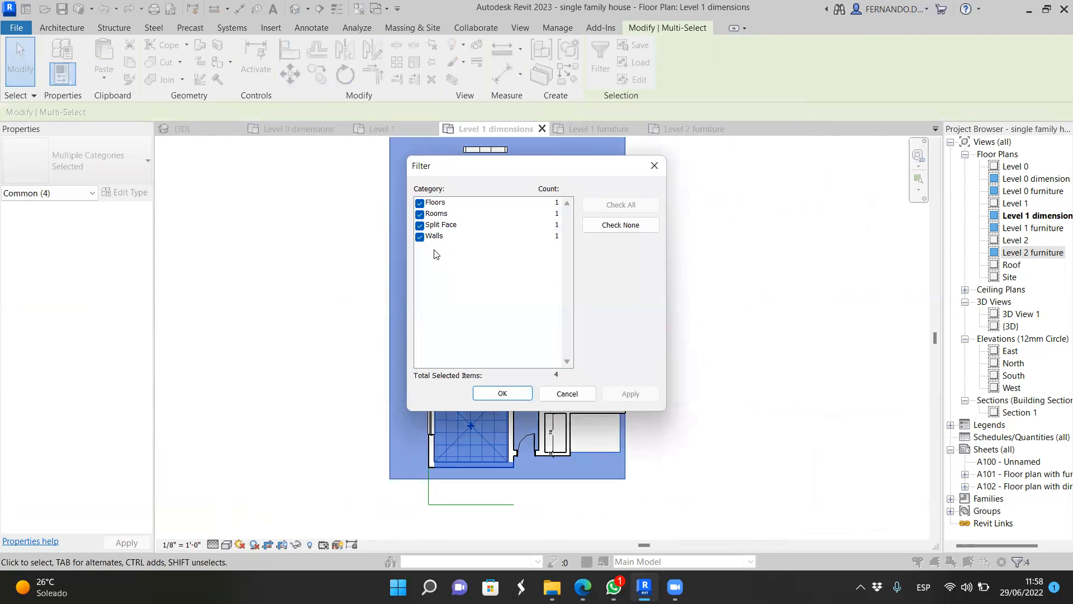
{"action": "left_click", "coordinate": [421, 237]}
{"action": "left_click", "coordinate": [420, 214]}
{"action": "left_click", "coordinate": [420, 203]}
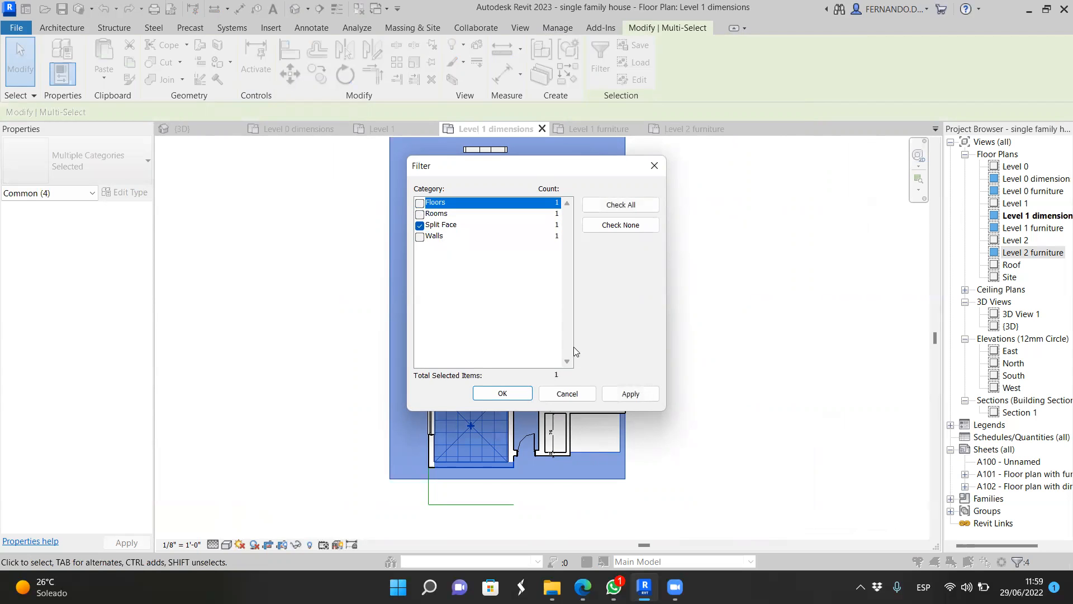
{"action": "left_click", "coordinate": [627, 395]}
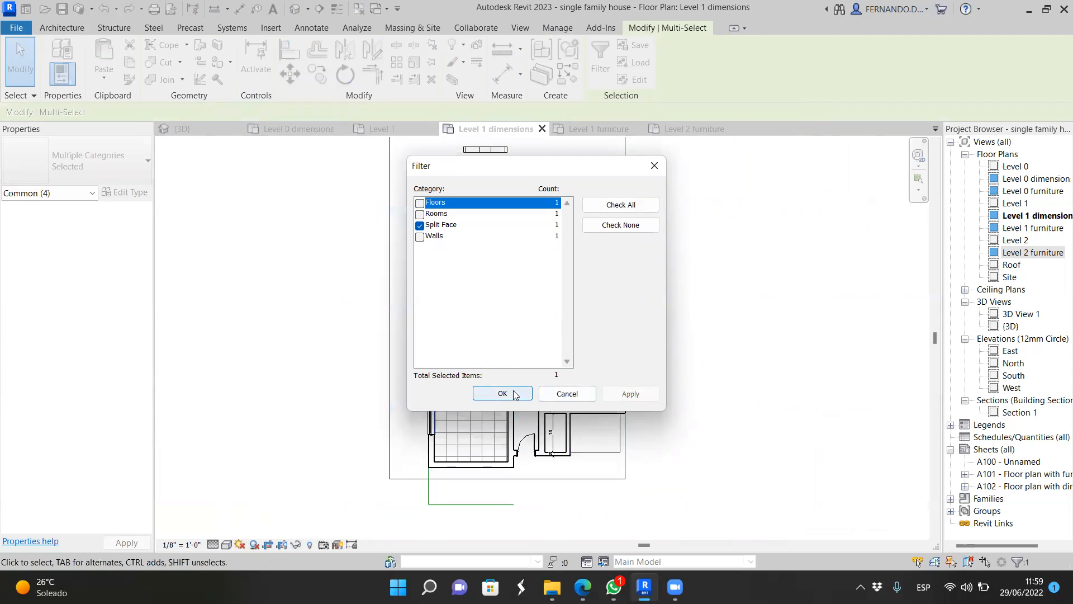
{"action": "left_click", "coordinate": [503, 394]}
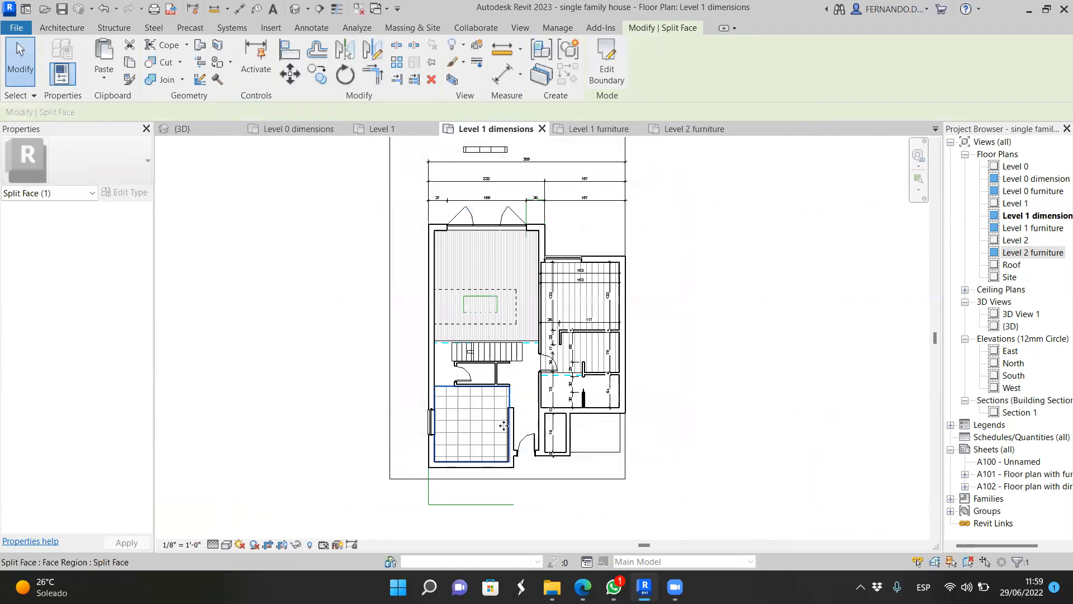
Step: Try to hide the selected kitchen split face by filter in the Level 1 dimensions plan
{"action": "right_click", "coordinate": [488, 462]}
{"action": "mouse_move", "coordinate": [618, 202]}
{"action": "left_click", "coordinate": [684, 229]}
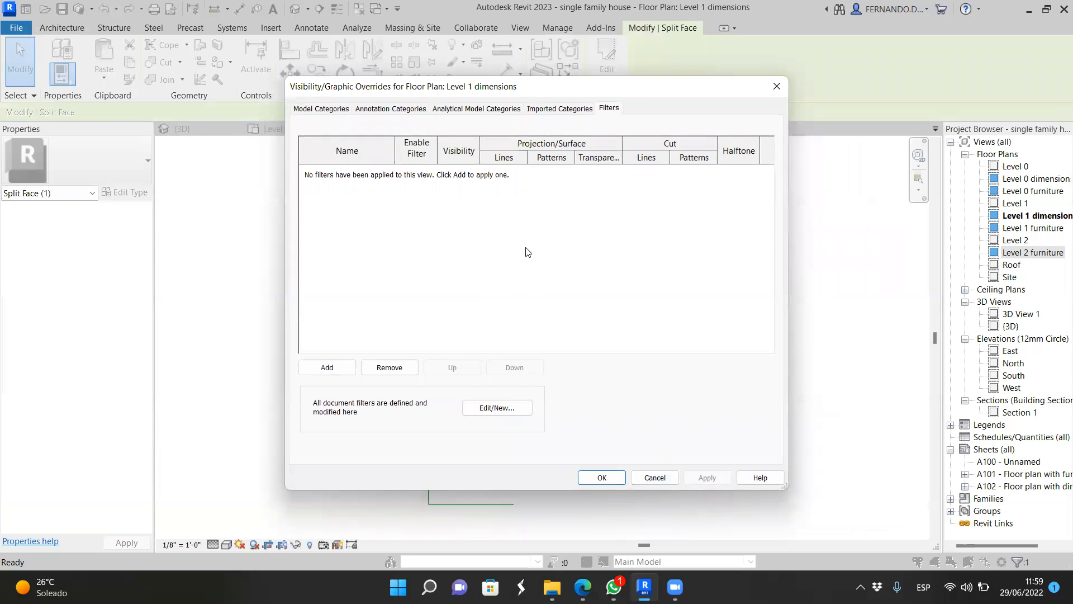
{"action": "left_click", "coordinate": [662, 478]}
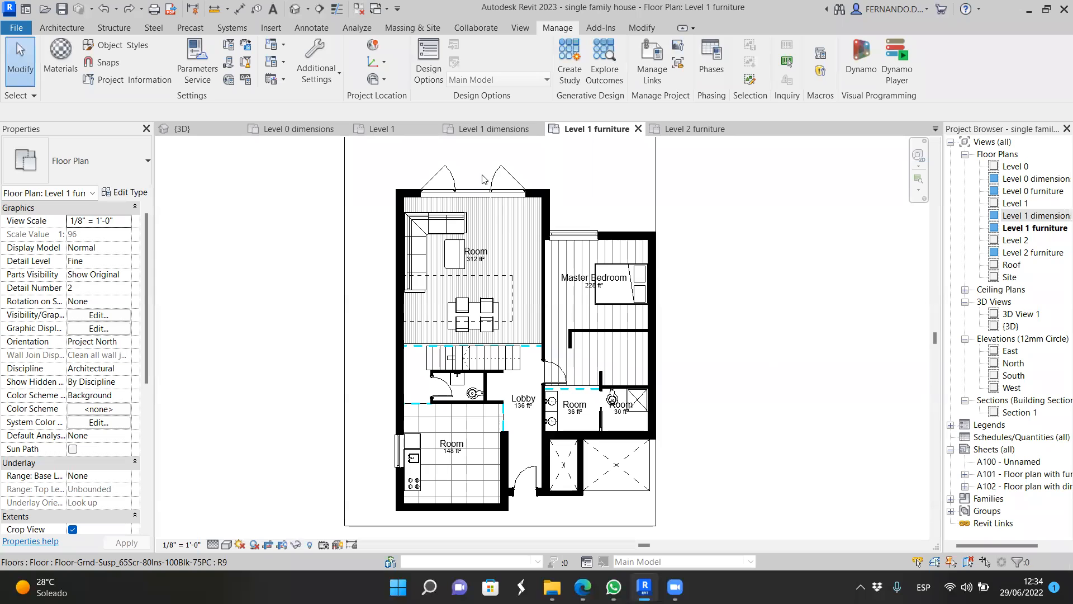
Step: Hide the whole Level 1 floor element, including its painted patterns, in the Level 1 dimensions plan
{"action": "left_click", "coordinate": [510, 130]}
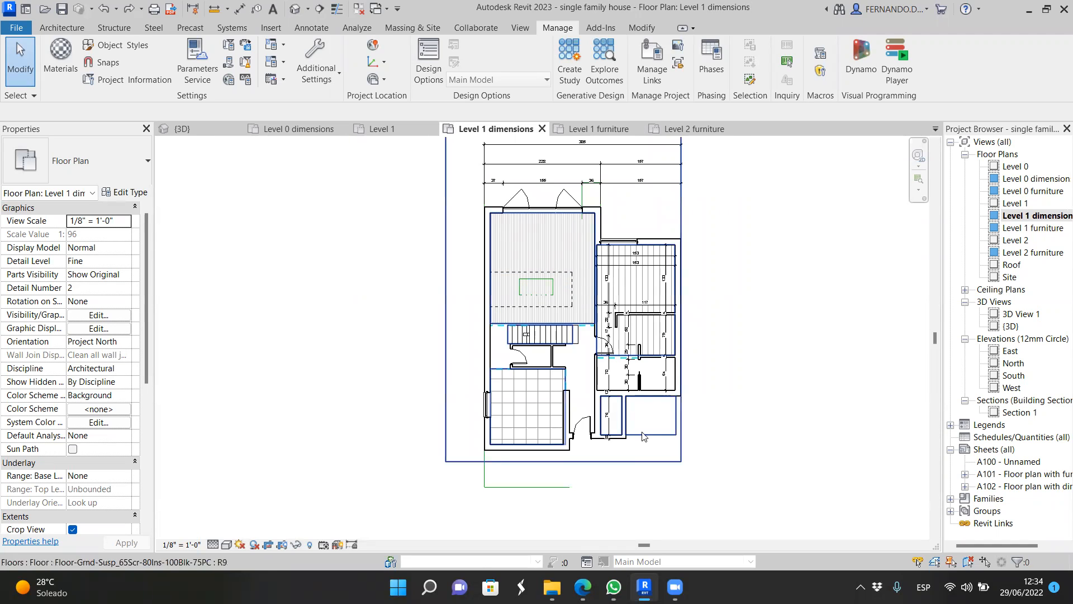
{"action": "scroll", "coordinate": [482, 231], "scroll_direction": "up", "scroll_amount": 3}
{"action": "scroll", "coordinate": [478, 259], "scroll_direction": "down", "scroll_amount": 3}
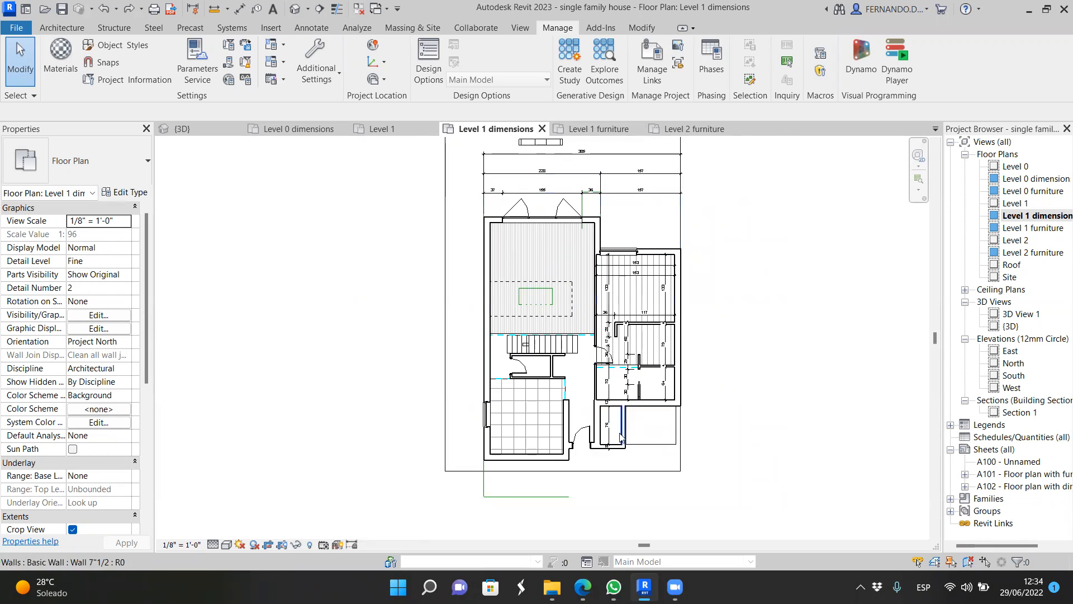
{"action": "scroll", "coordinate": [562, 473], "scroll_direction": "down", "scroll_amount": 2}
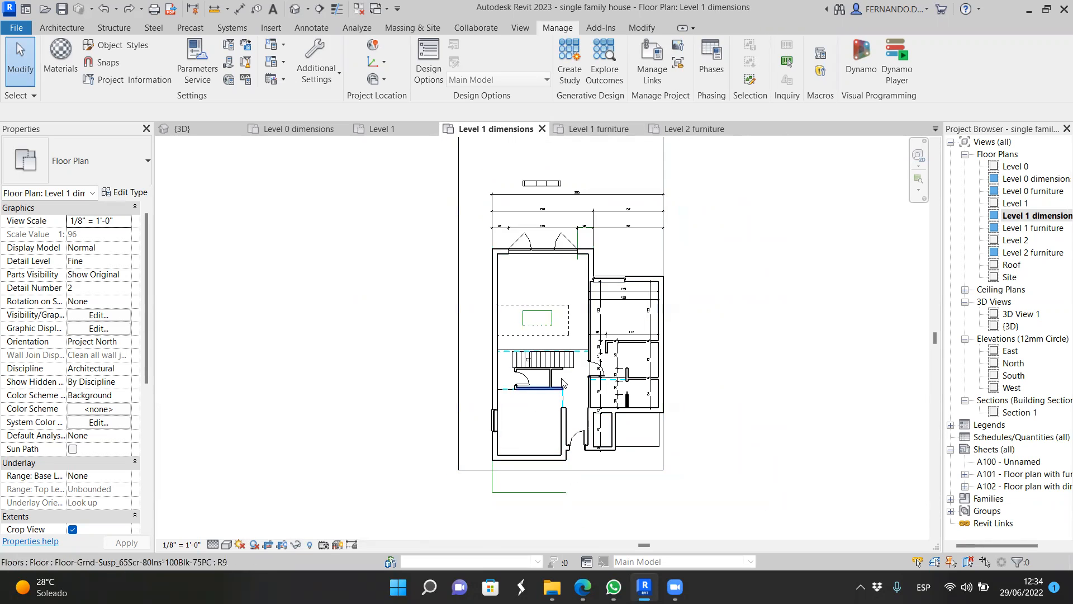
{"action": "left_click", "coordinate": [666, 254]}
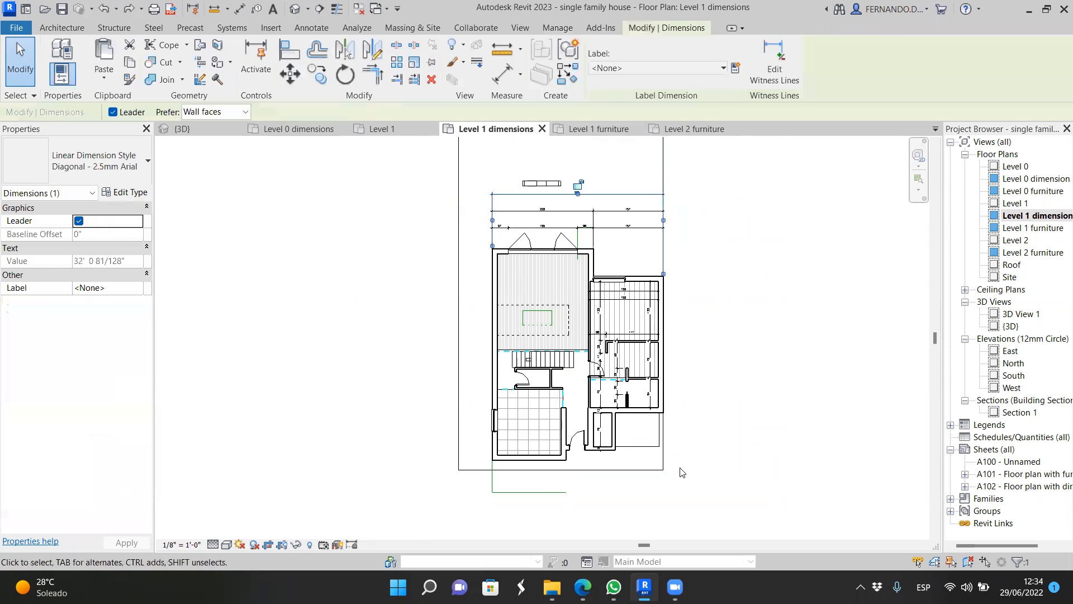
{"action": "key", "text": "Escape"}
{"action": "left_click", "coordinate": [661, 473]}
{"action": "right_click", "coordinate": [660, 472]}
{"action": "mouse_move", "coordinate": [721, 213]}
{"action": "left_click", "coordinate": [840, 215]}
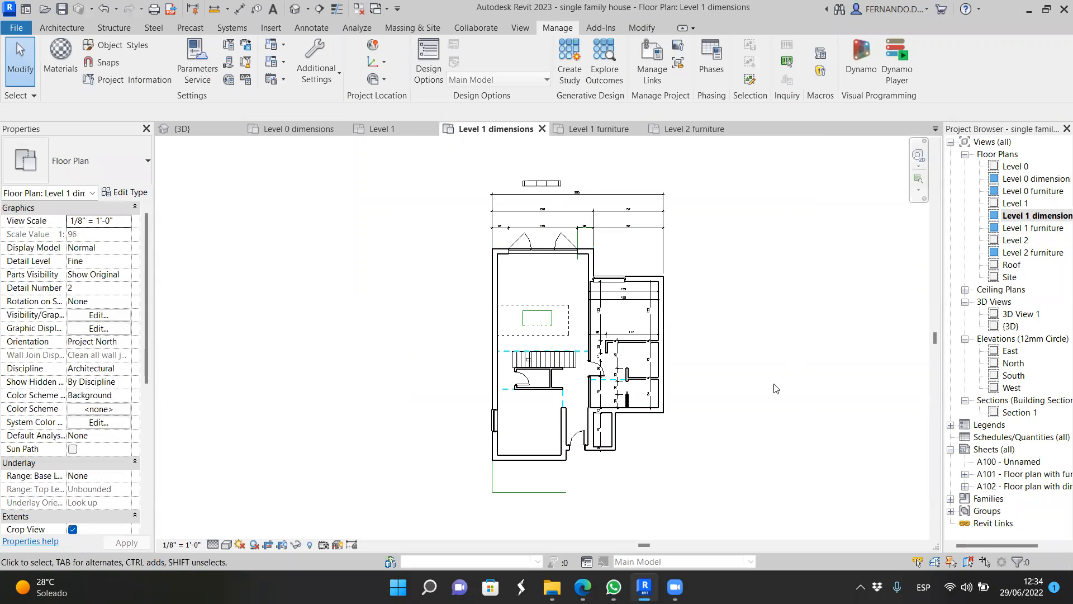
Step: Reveal the hidden elements of the Level 1 dimensions plan and unhide the view's crop boundary
{"action": "scroll", "coordinate": [755, 368], "scroll_direction": "up", "scroll_amount": 1}
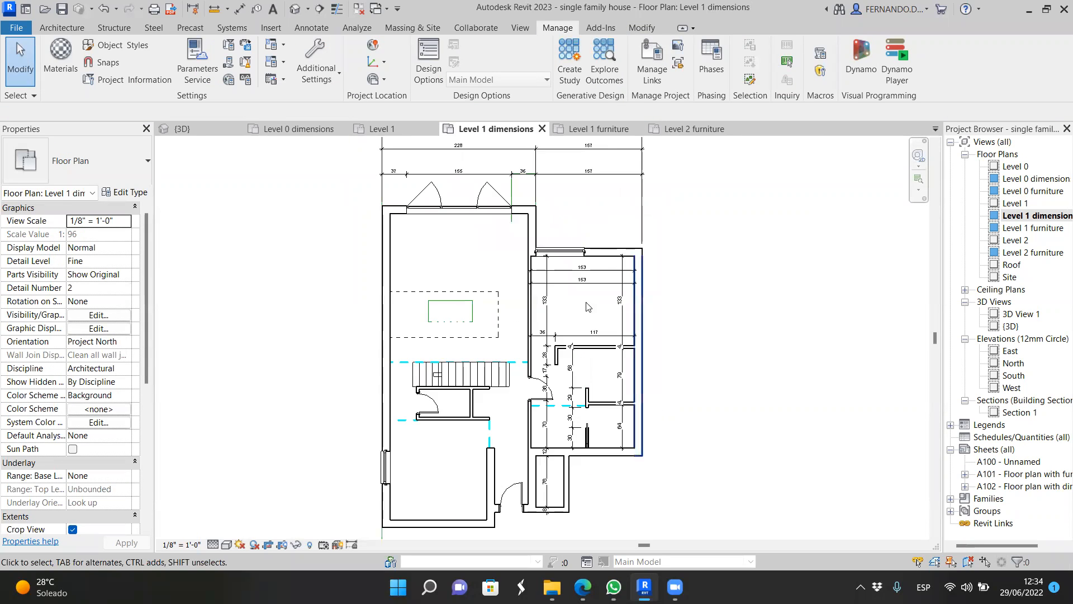
{"action": "scroll", "coordinate": [603, 288], "scroll_direction": "up", "scroll_amount": 1}
{"action": "scroll", "coordinate": [593, 291], "scroll_direction": "up", "scroll_amount": 1}
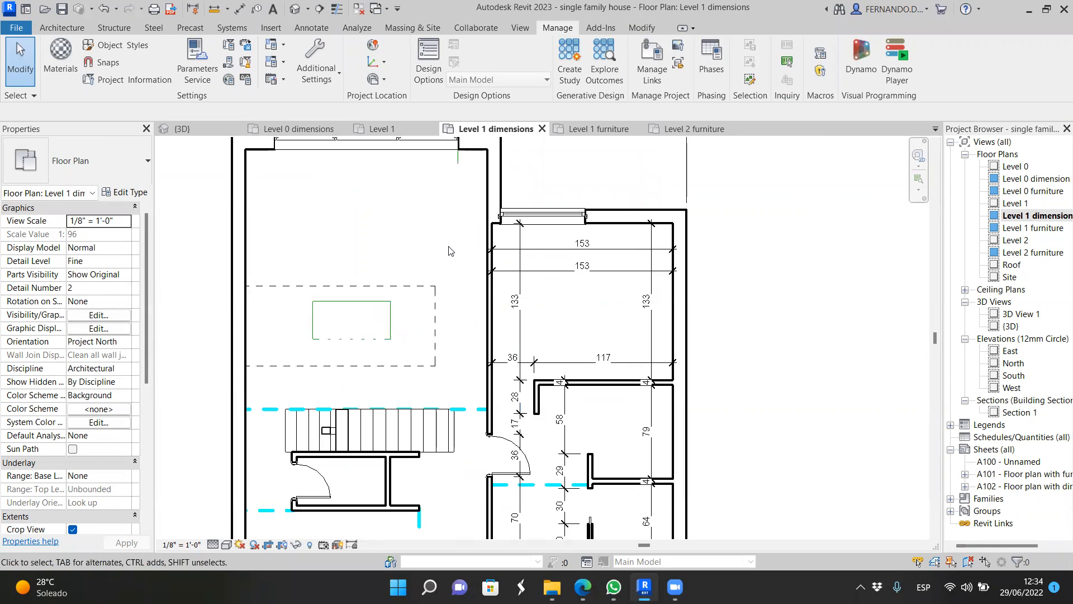
{"action": "scroll", "coordinate": [637, 263], "scroll_direction": "down", "scroll_amount": 3}
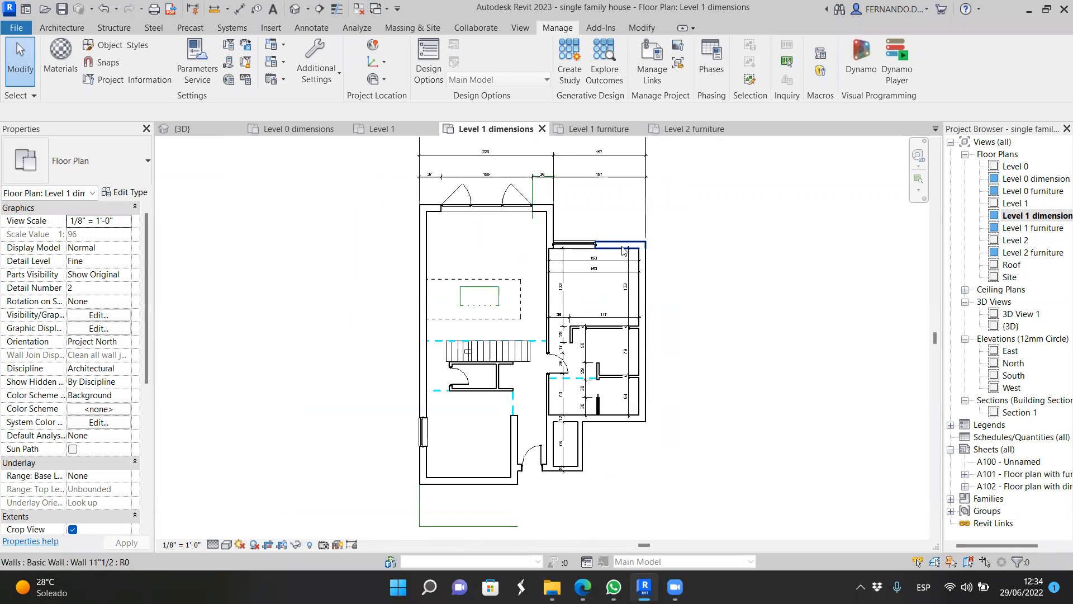
{"action": "left_click", "coordinate": [310, 545]}
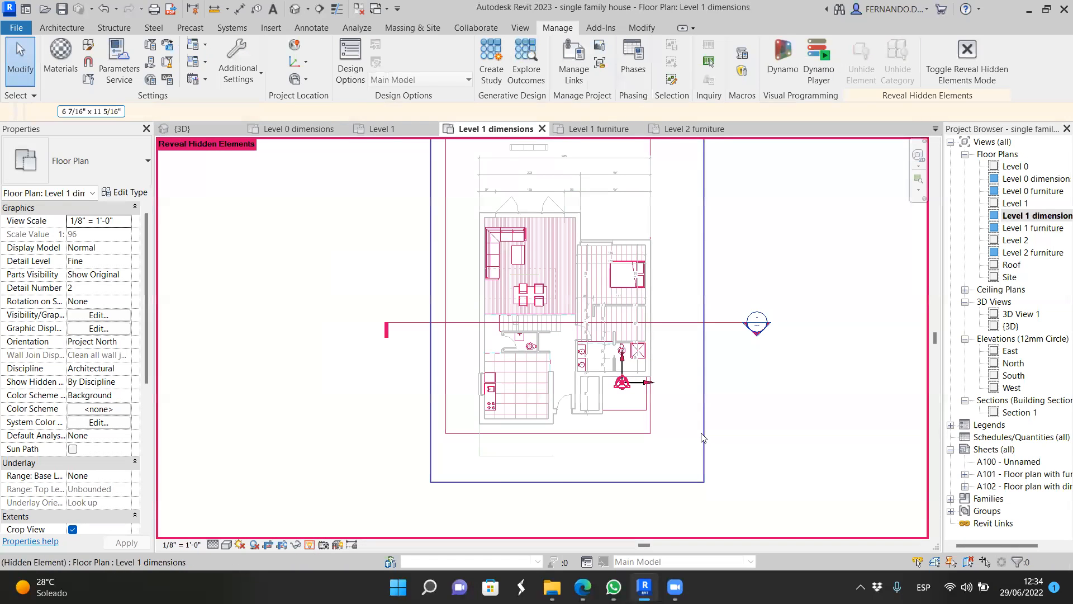
{"action": "left_click", "coordinate": [704, 437]}
{"action": "right_click", "coordinate": [704, 438]}
{"action": "mouse_move", "coordinate": [817, 179]}
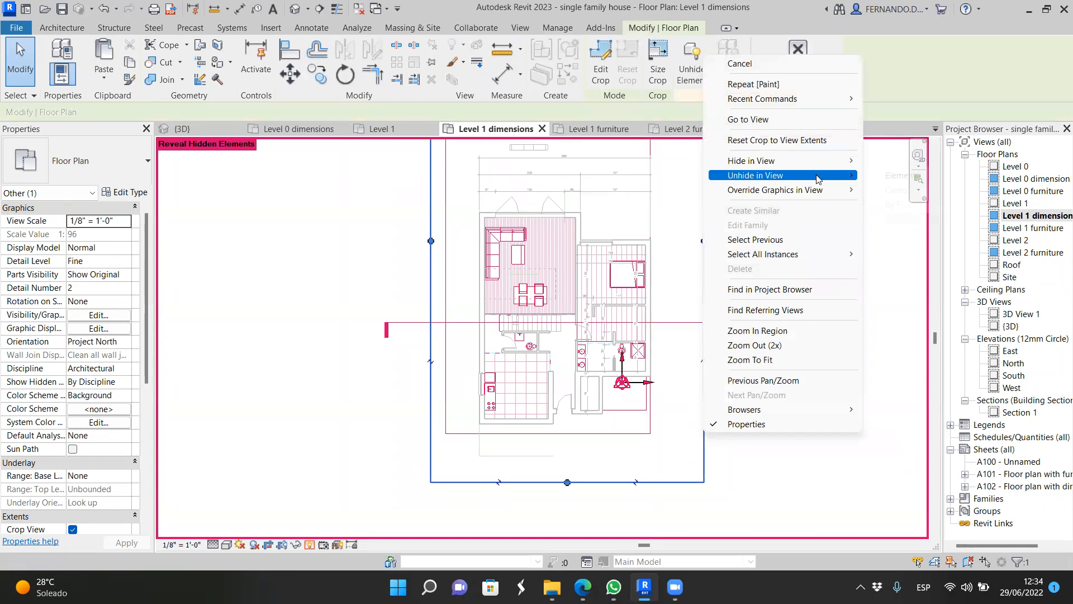
{"action": "left_click", "coordinate": [898, 175]}
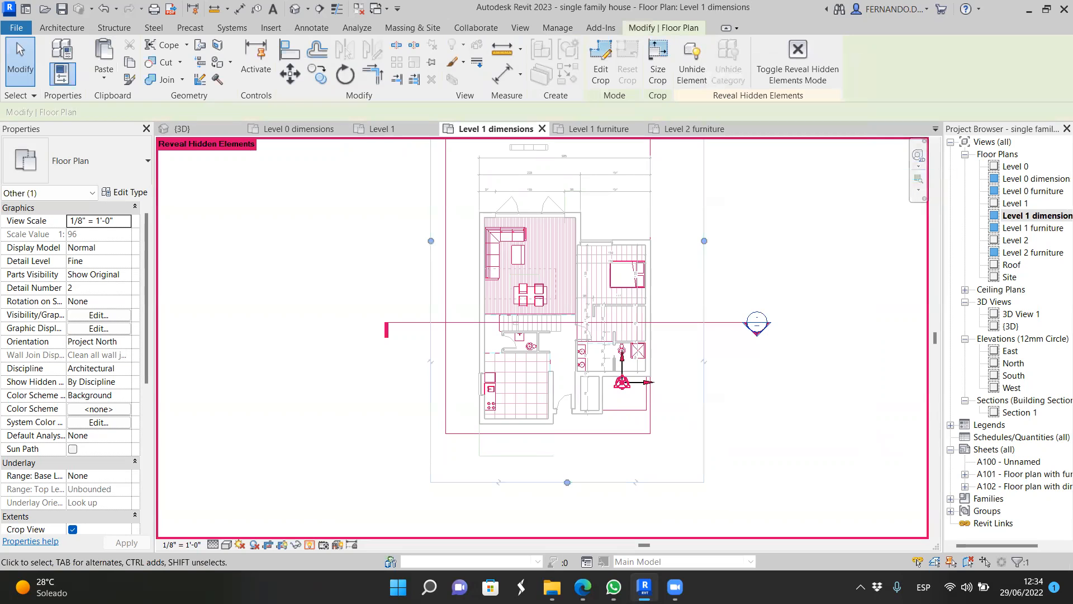
{"action": "left_click", "coordinate": [295, 545]}
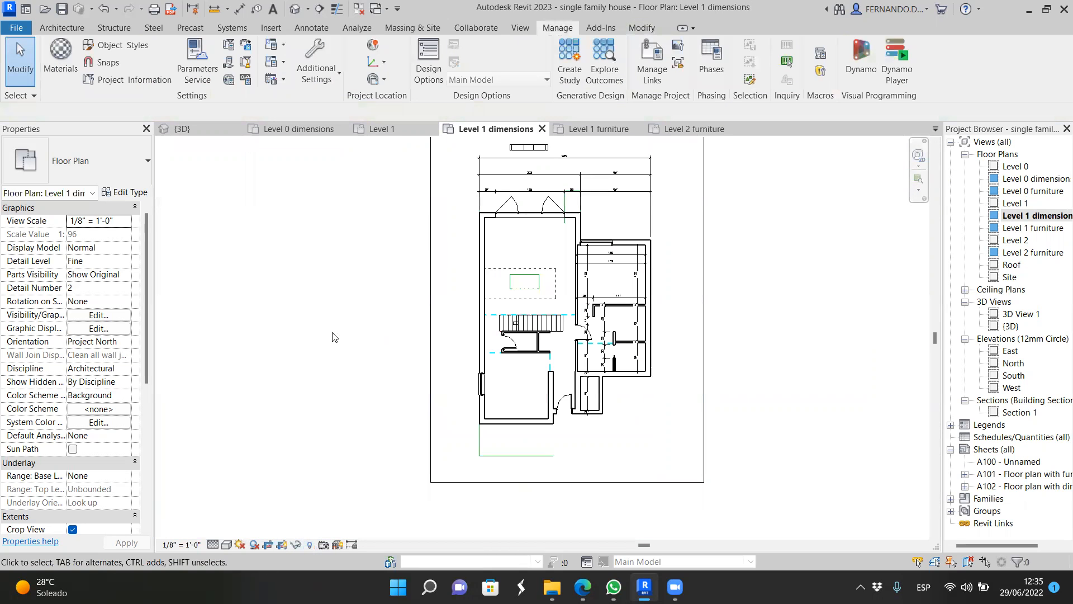
Step: Compare the whole Level 1 dimensions plan, including its crop boundary, with the Level 1 furniture plan for floor pattern display
{"action": "scroll", "coordinate": [519, 465], "scroll_direction": "down", "scroll_amount": 2}
{"action": "scroll", "coordinate": [597, 280], "scroll_direction": "up", "scroll_amount": 1}
{"action": "scroll", "coordinate": [553, 335], "scroll_direction": "up", "scroll_amount": 2}
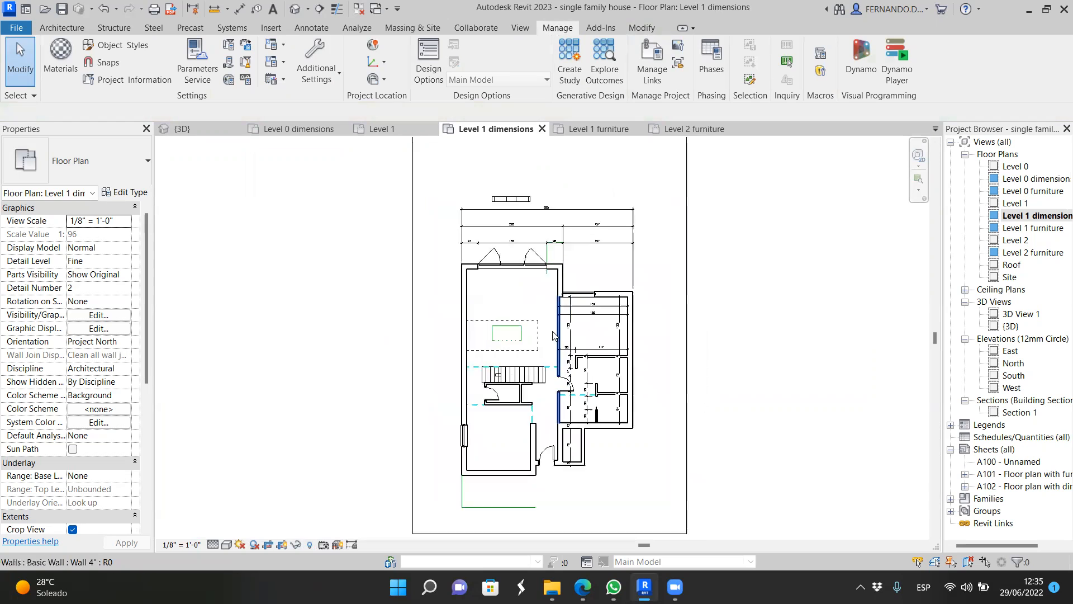
{"action": "left_click", "coordinate": [603, 129]}
{"action": "left_click", "coordinate": [499, 130]}
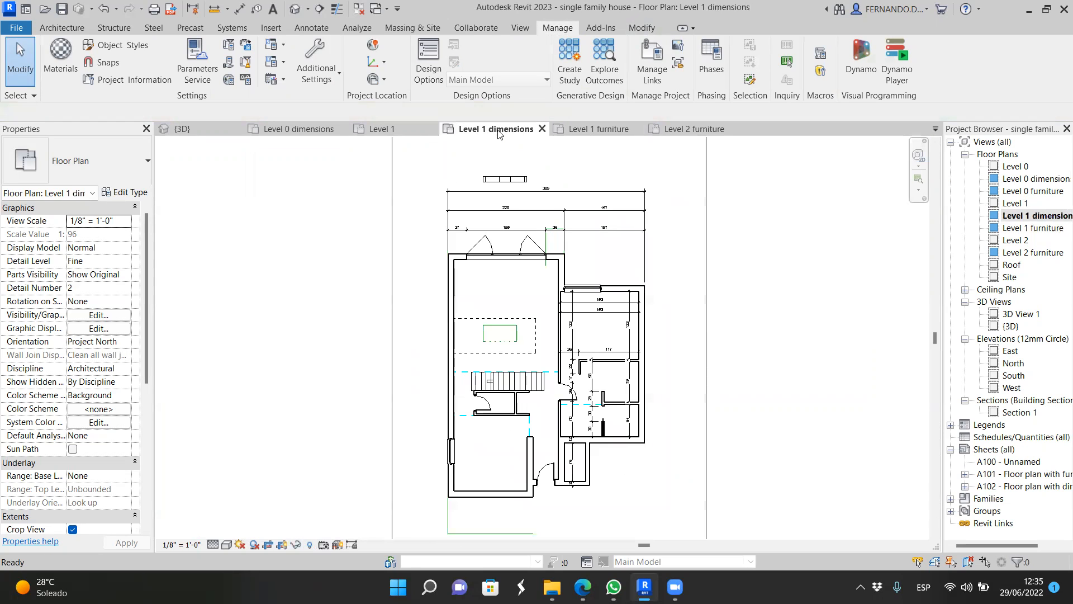
{"action": "left_click", "coordinate": [706, 322]}
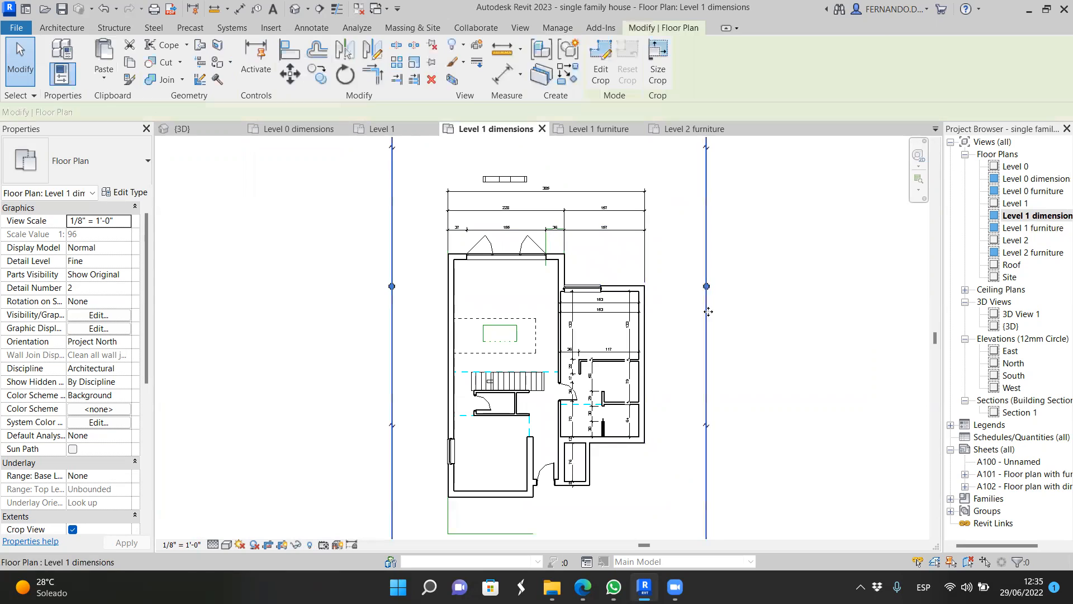
{"action": "left_click", "coordinate": [754, 327]}
{"action": "left_click", "coordinate": [603, 129]}
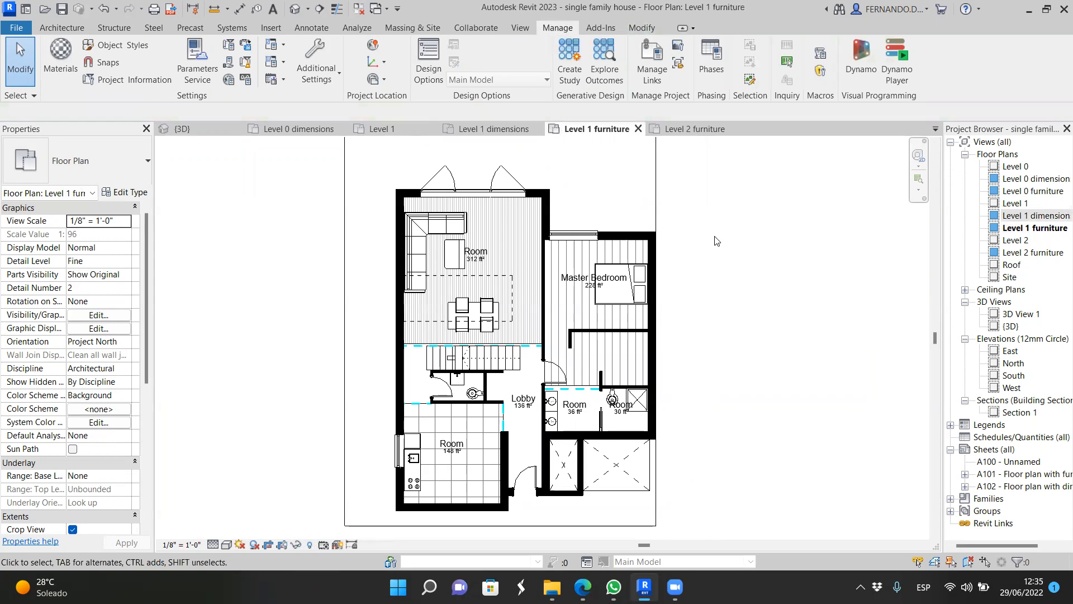
{"action": "left_click", "coordinate": [504, 129]}
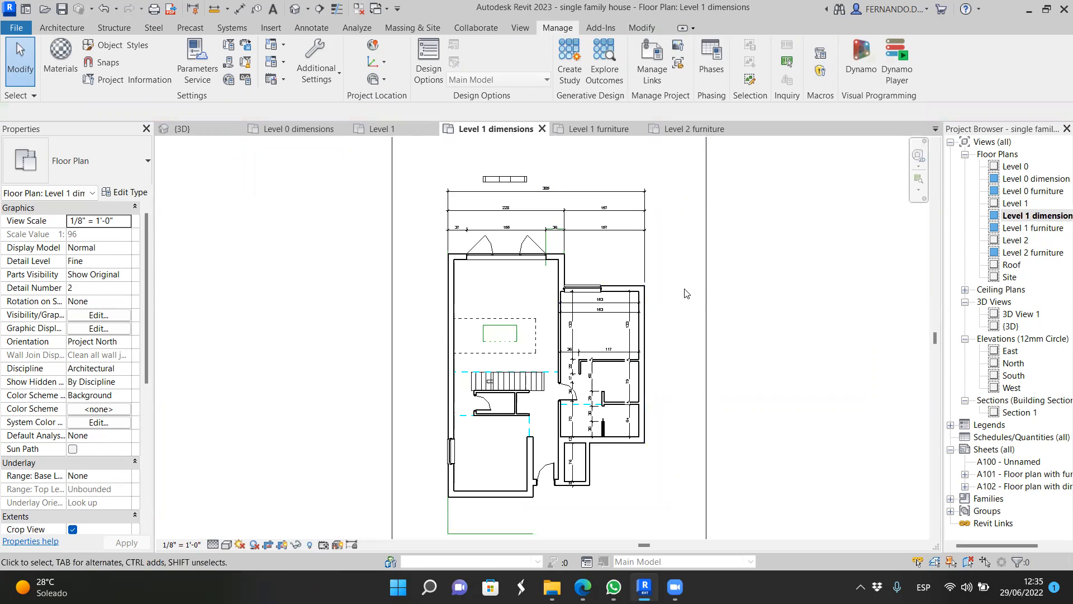
{"action": "left_click", "coordinate": [598, 129]}
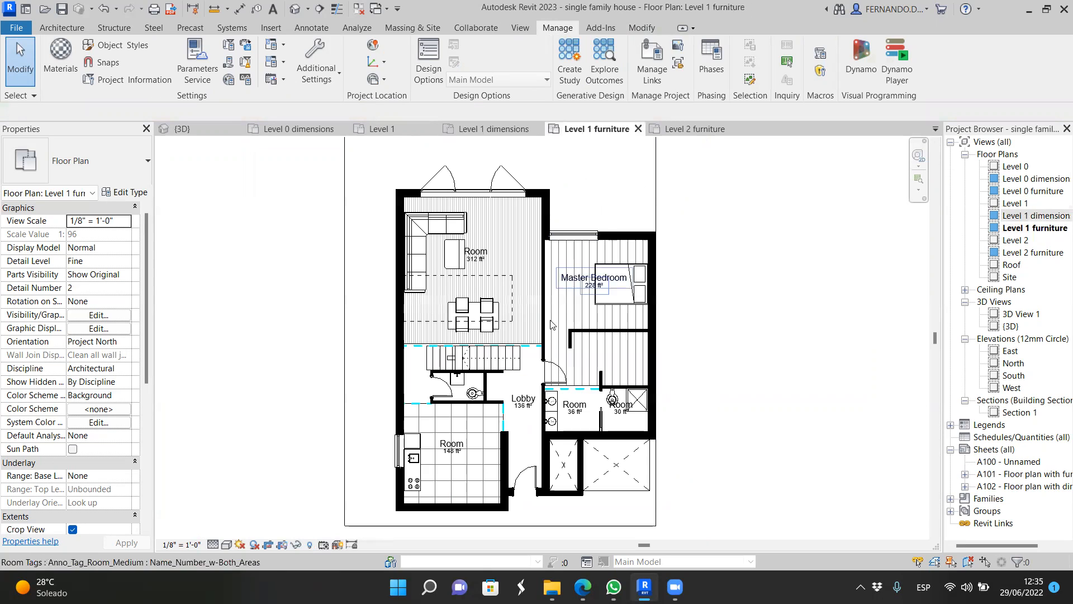
Step: Examine the living room and master bedroom up close in the Level 1 furniture plan and the Level 1 dimensions plan
{"action": "scroll", "coordinate": [542, 288], "scroll_direction": "up", "scroll_amount": 3}
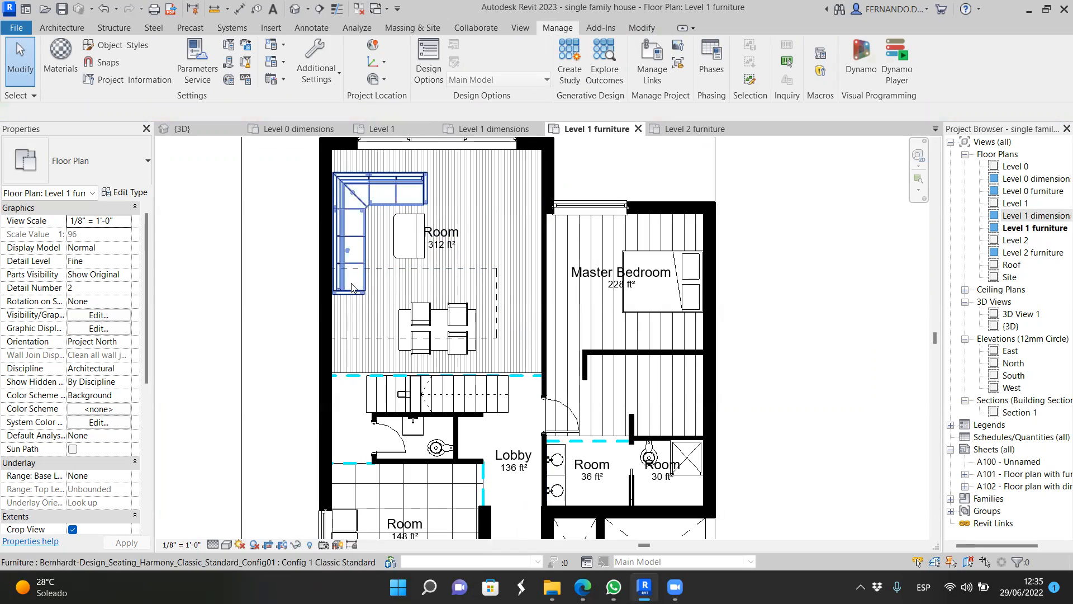
{"action": "left_click", "coordinate": [514, 129]}
{"action": "scroll", "coordinate": [576, 329], "scroll_direction": "up", "scroll_amount": 5}
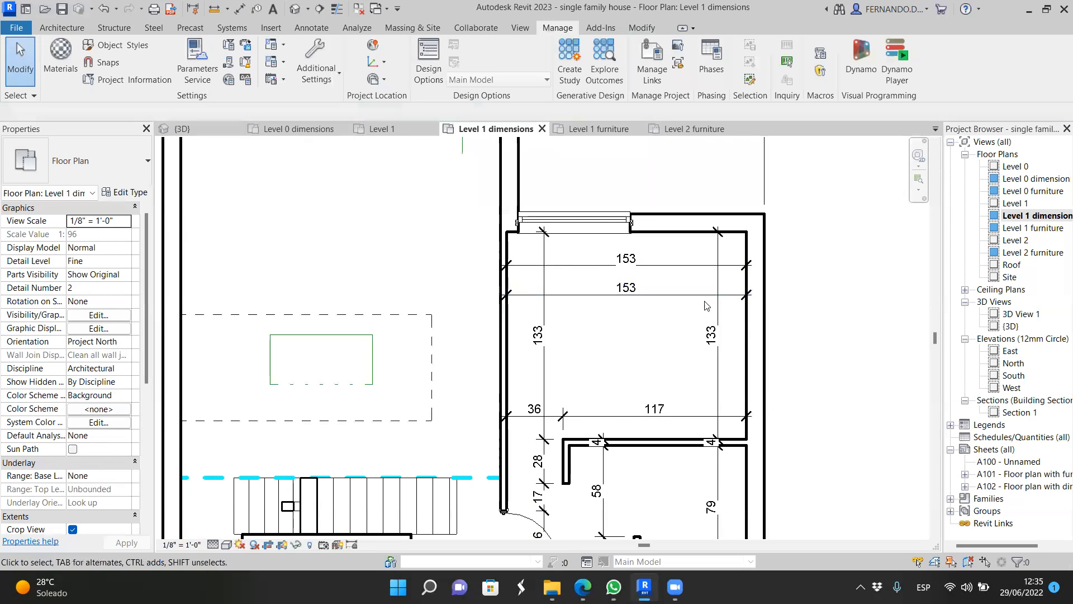
{"action": "scroll", "coordinate": [671, 289], "scroll_direction": "down", "scroll_amount": 4}
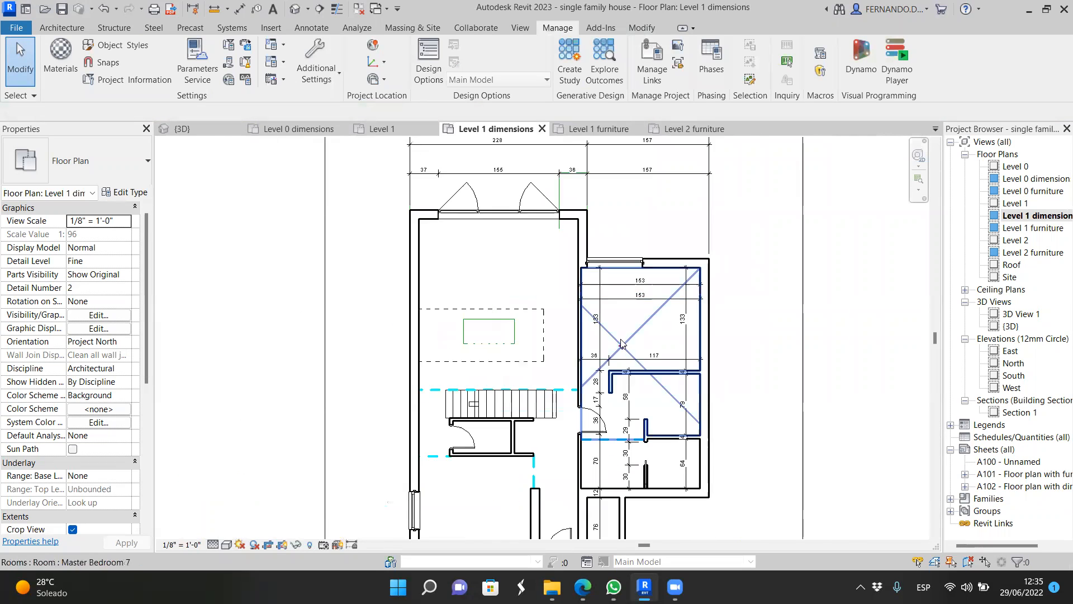
{"action": "key", "text": "ctrl+Tab"}
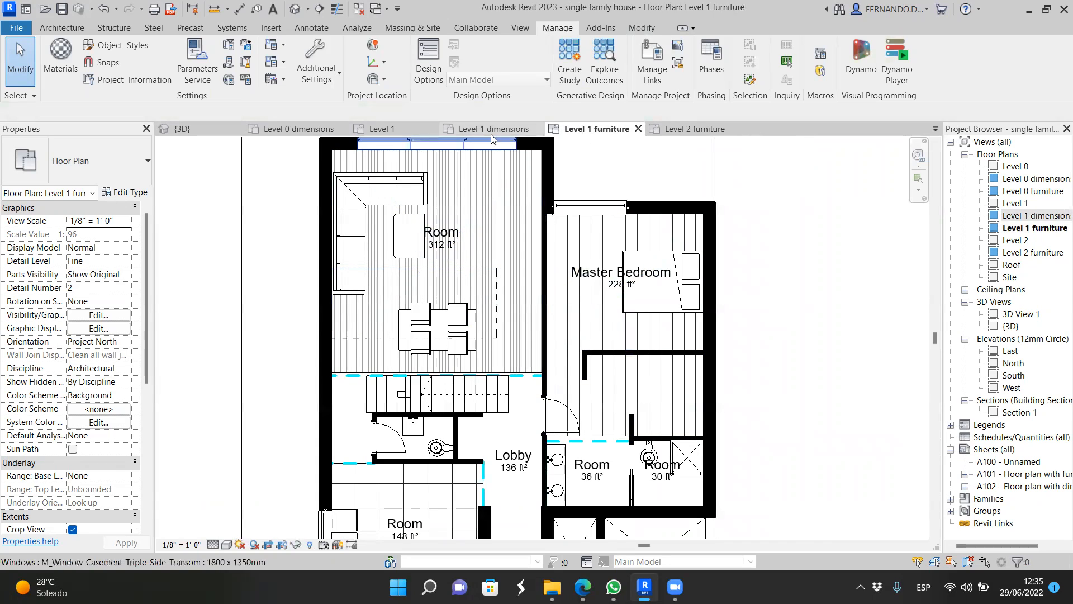
{"action": "key", "text": "ctrl+shift+Tab"}
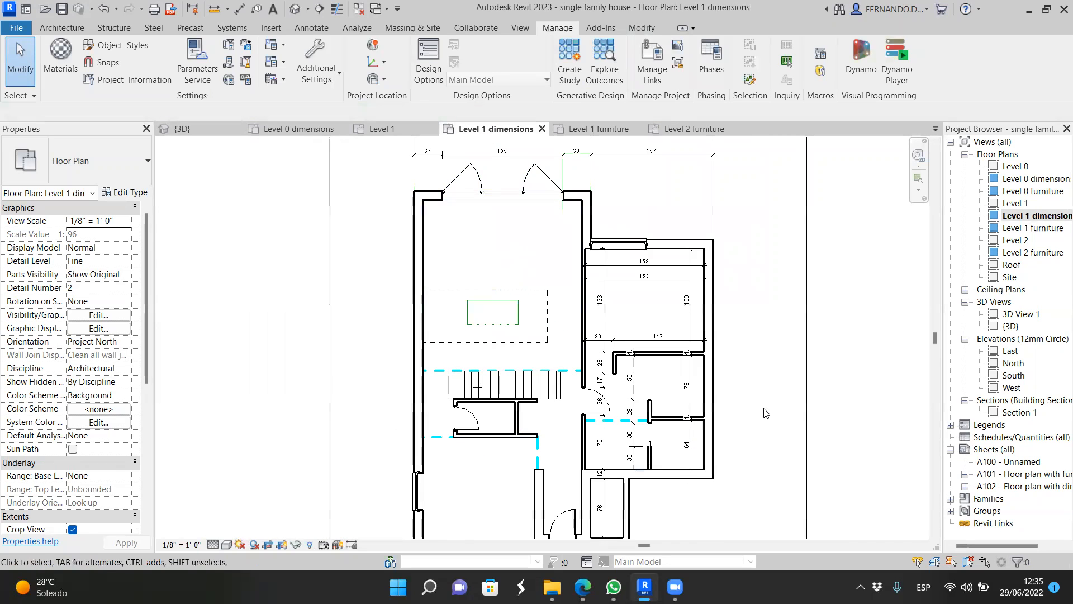